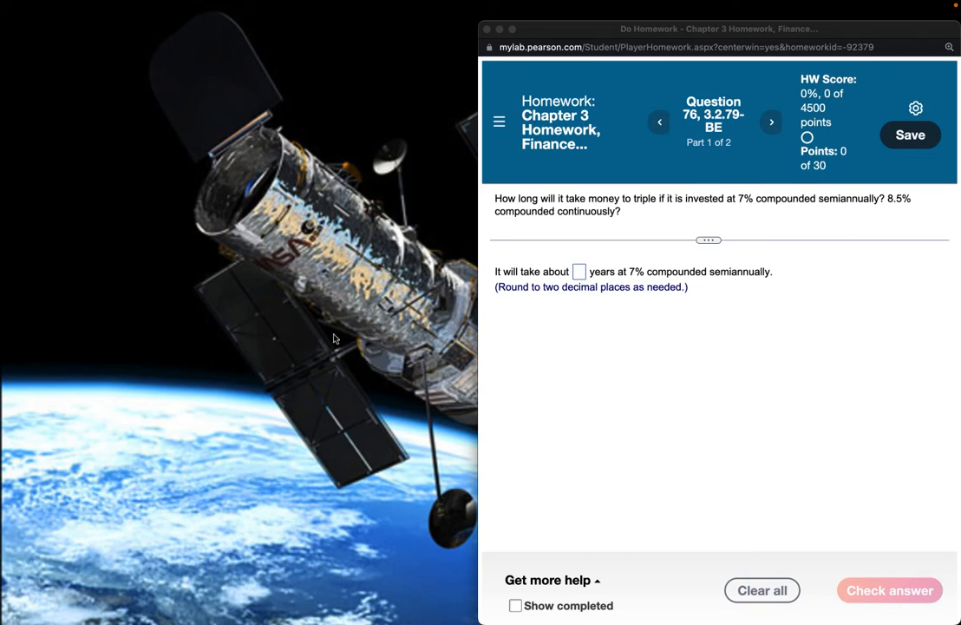
# Switch to Finder, open the Applications folder and launch Mathematica.
pyautogui.press('super+Tab')
pyautogui.press('super+Tab')
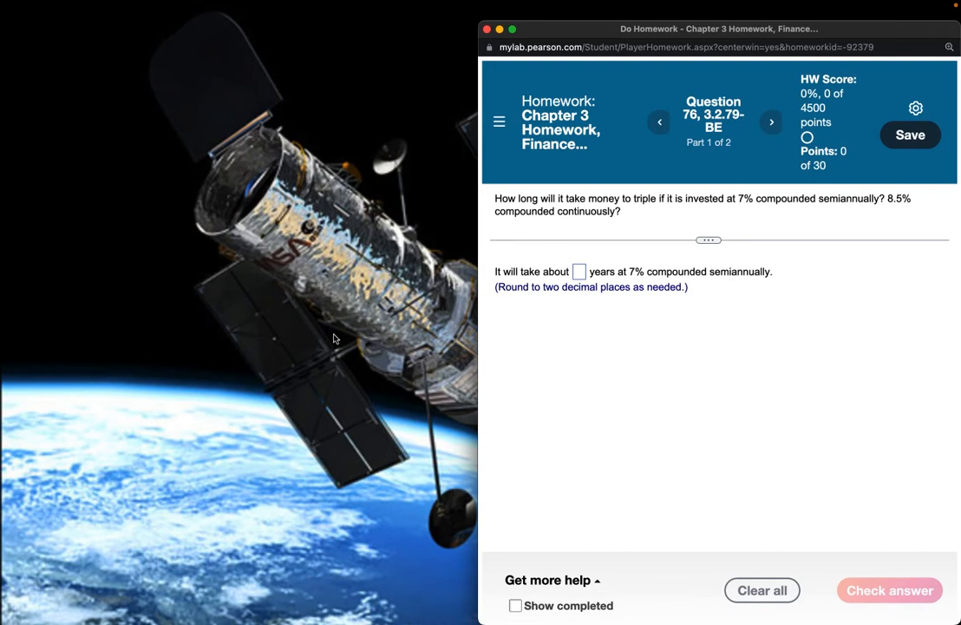
pyautogui.press('super+Tab')
pyautogui.press('super+Tab')
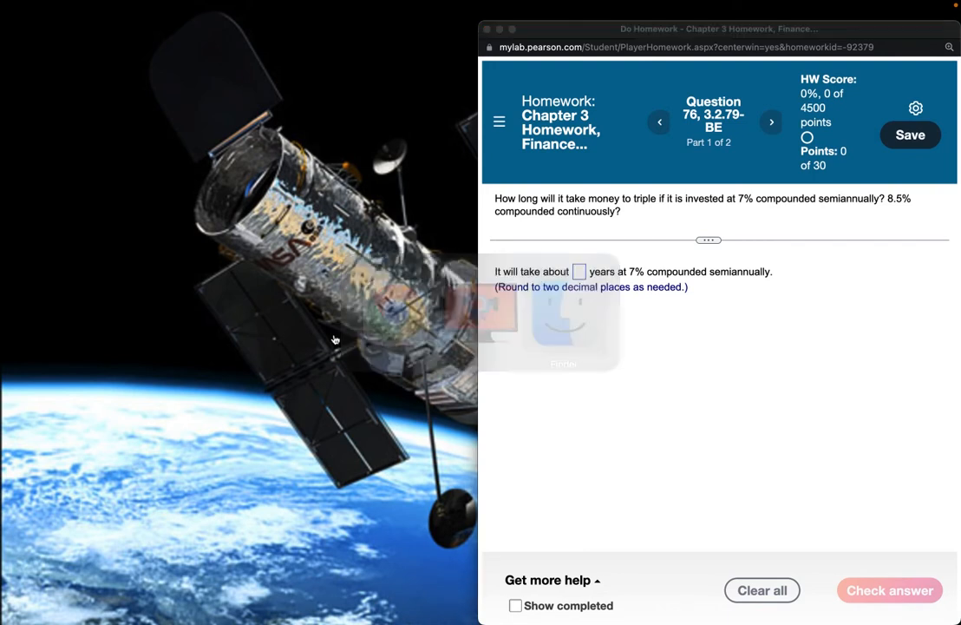
pyautogui.press('super+shift+a')
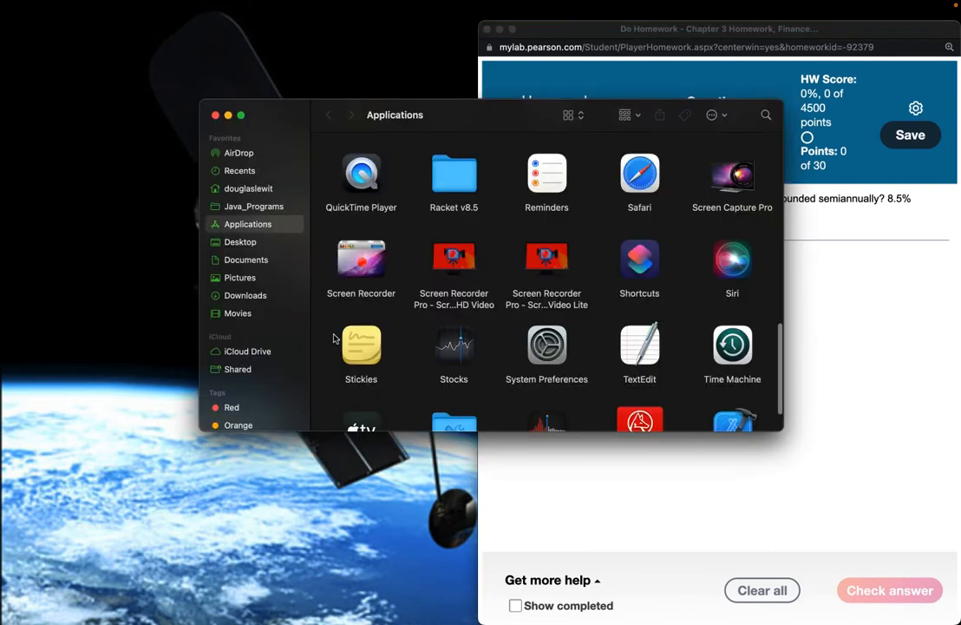
pyautogui.scroll(-3, 469, 316)
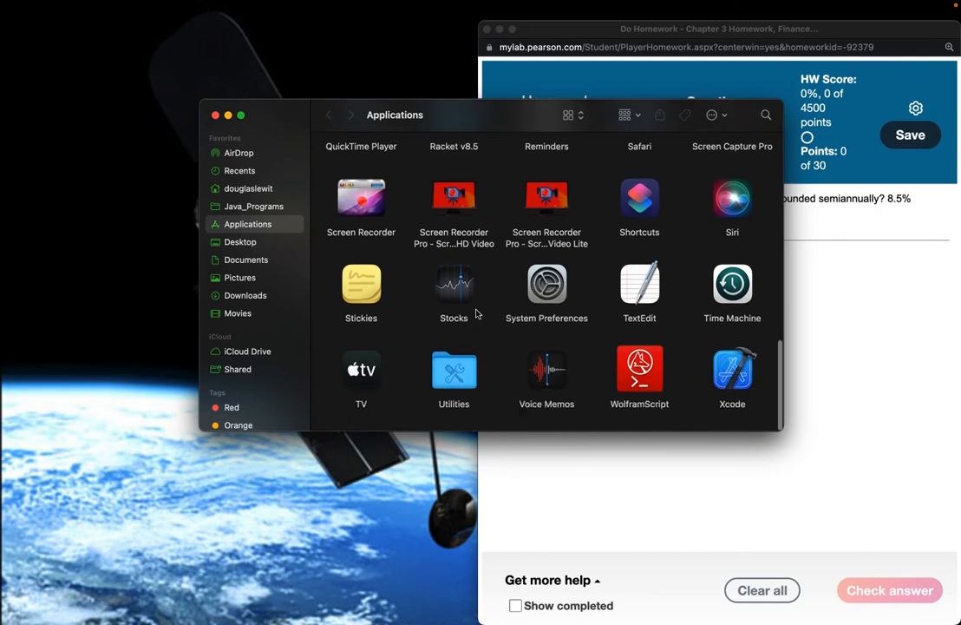
pyautogui.scroll(7, 476, 313)
pyautogui.scroll(2, 478, 314)
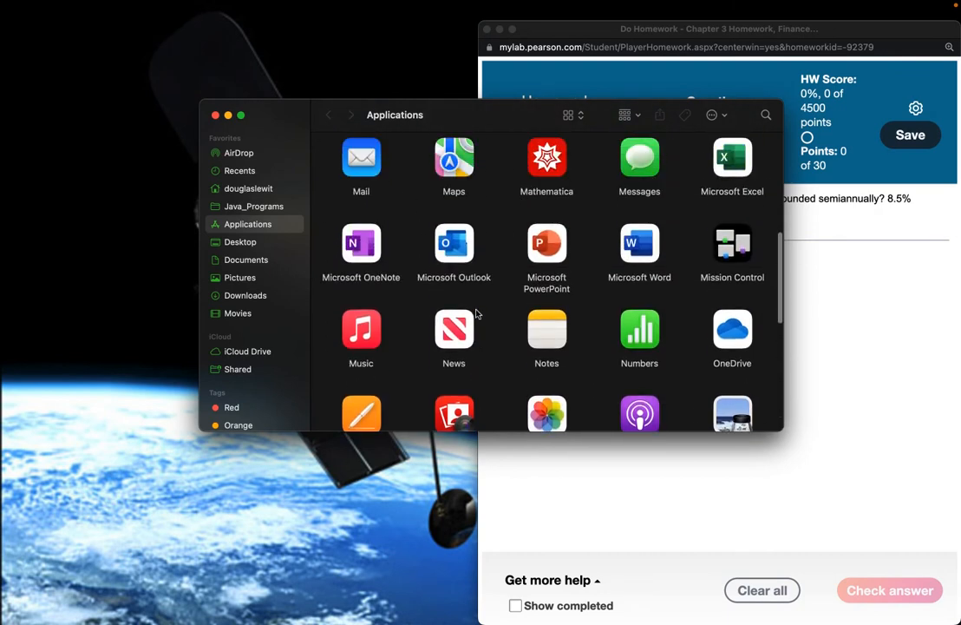
pyautogui.doubleClick(548, 155)
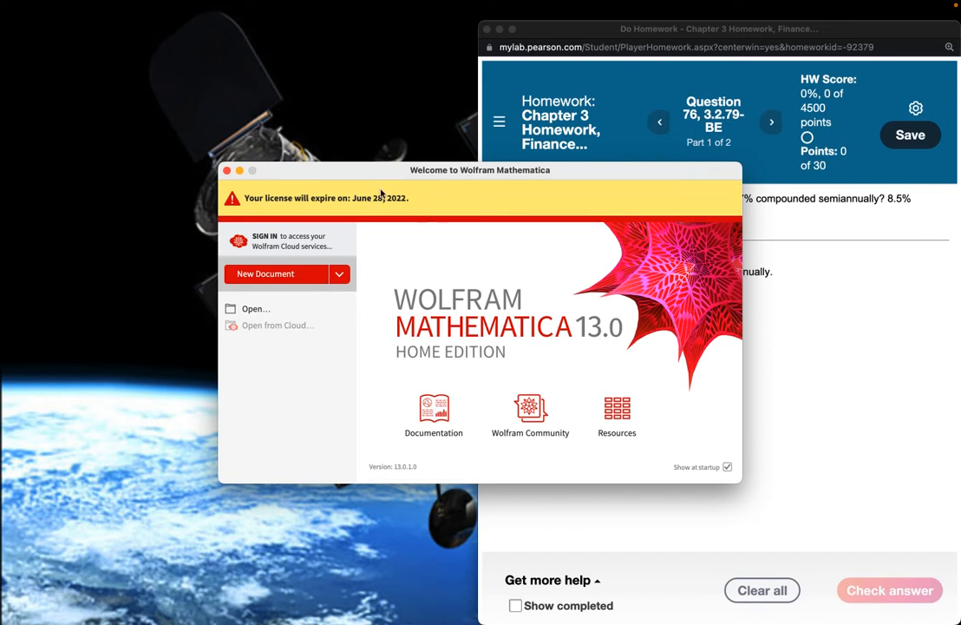
# Create a new notebook, extend its window to full height and resize the homework window to sit beside it.
pyautogui.click(284, 274)
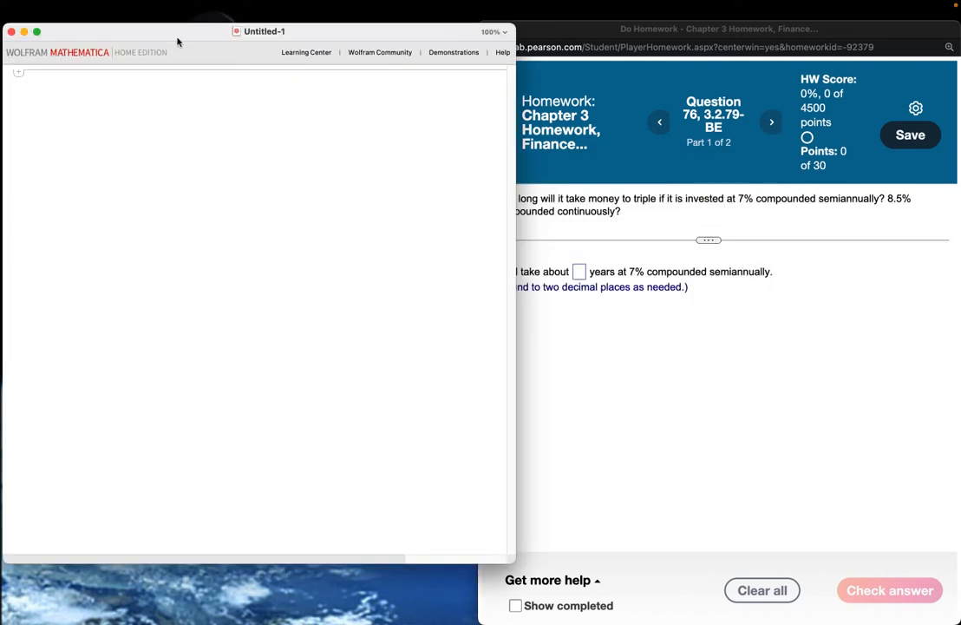
pyautogui.moveTo(177, 33); pyautogui.dragTo(176, 30)
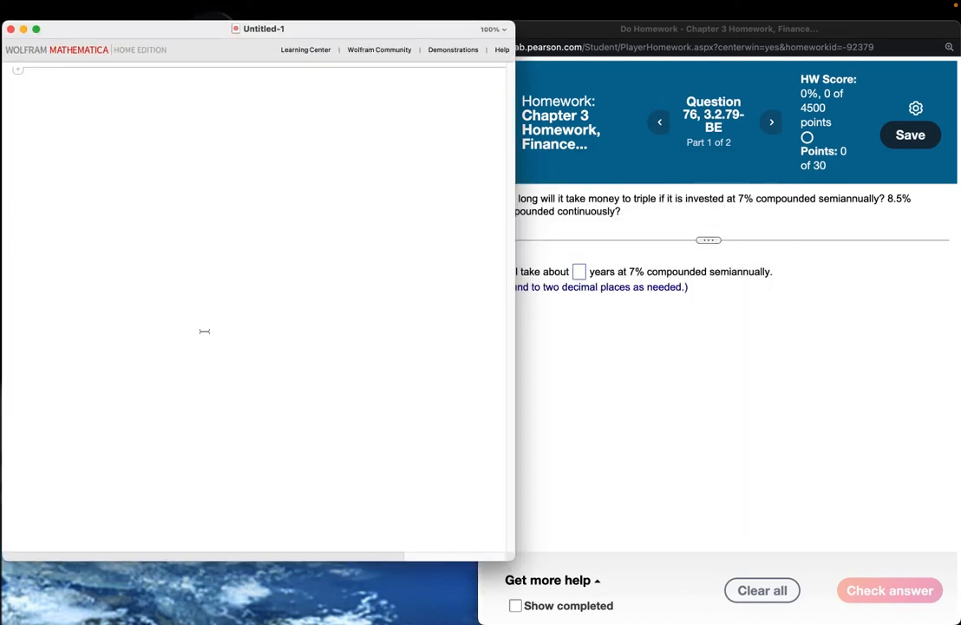
pyautogui.moveTo(217, 561); pyautogui.dragTo(226, 622)
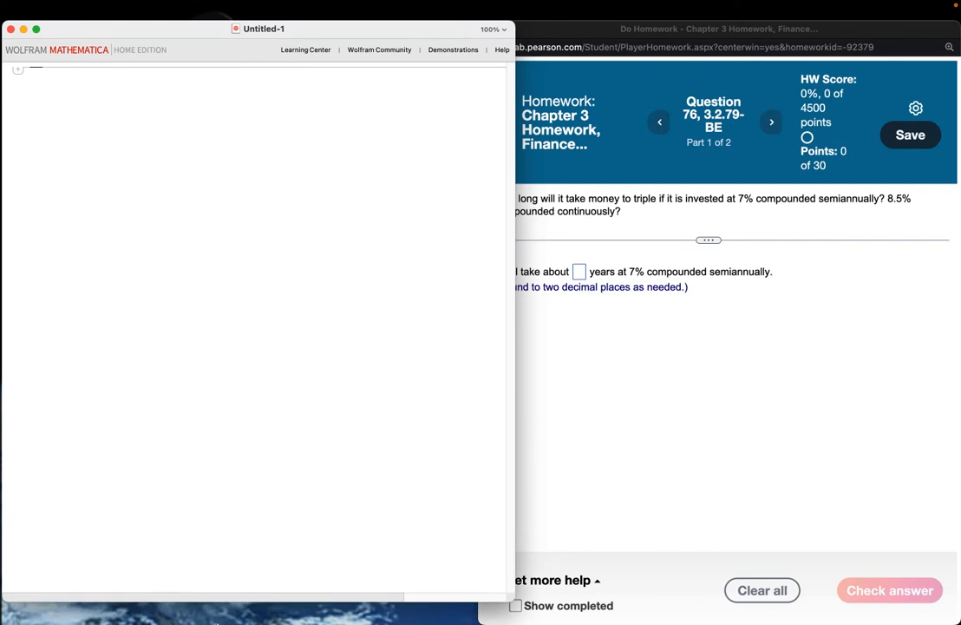
pyautogui.click(538, 391)
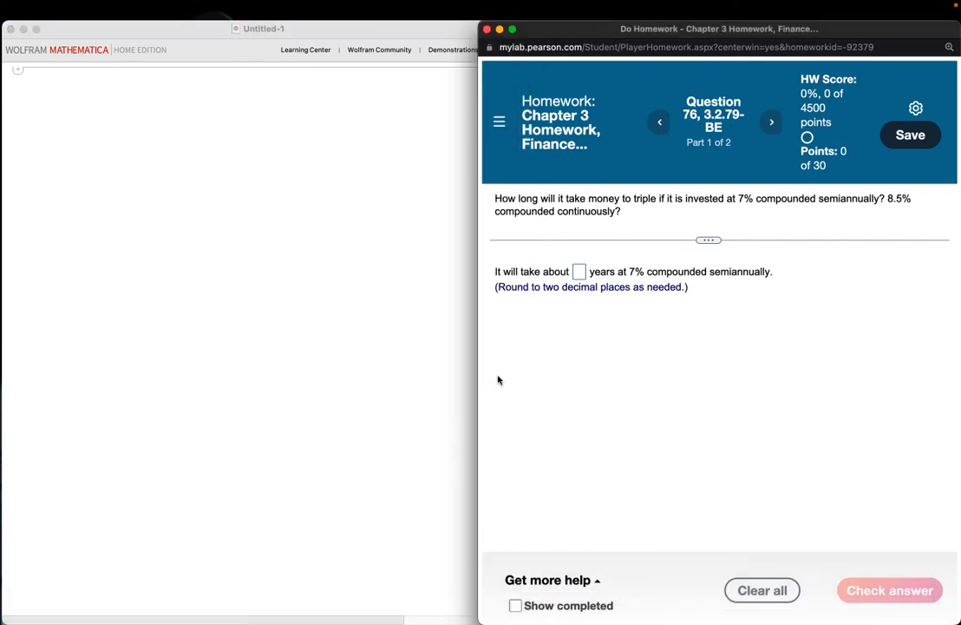
pyautogui.moveTo(508, 369)
pyautogui.mouseDown()
pyautogui.moveTo(526, 368)
pyautogui.moveTo(515, 369)
pyautogui.mouseUp()
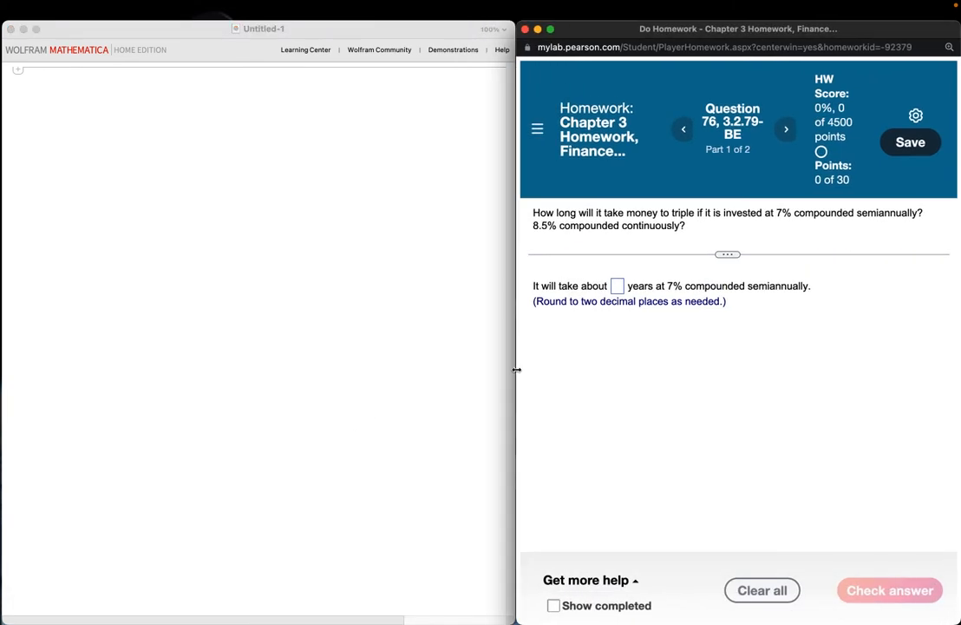
# Open the notebook's embedded stylesheet for editing and add customized definitions for the inherited Input and Output styles.
pyautogui.click(248, 269)
pyautogui.moveTo(148, 4)
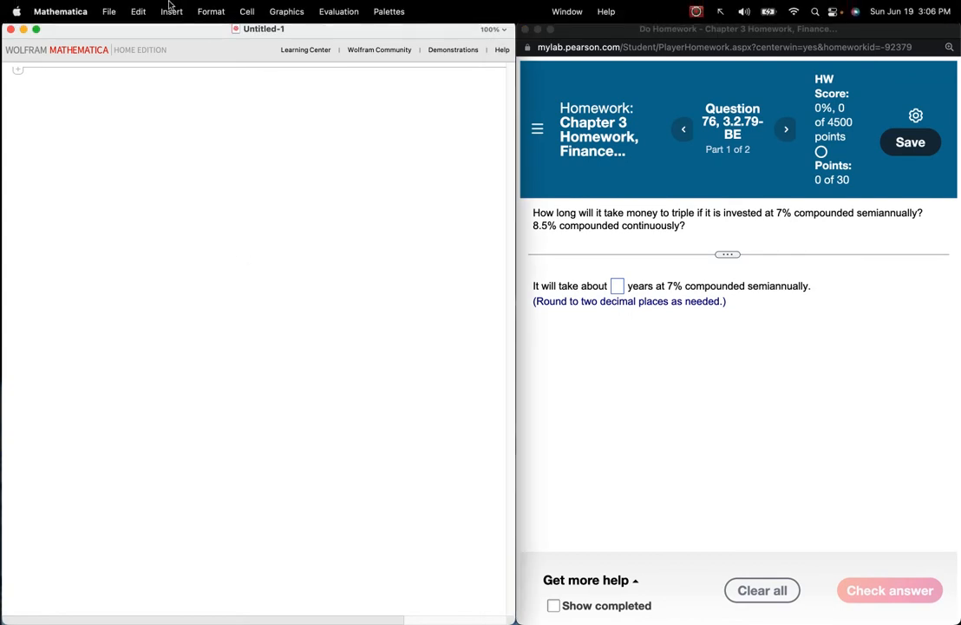
pyautogui.click(209, 12)
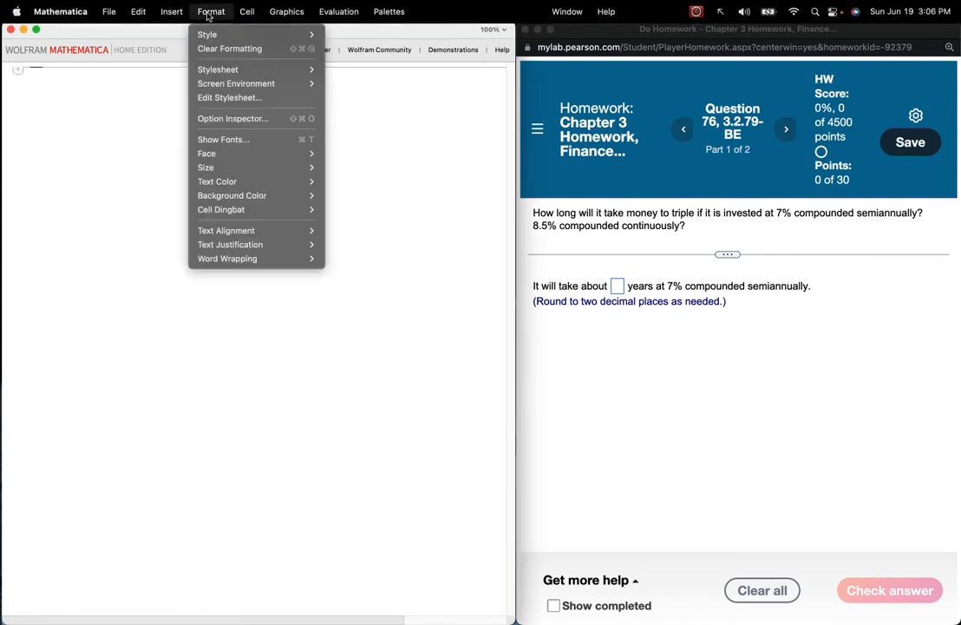
pyautogui.click(215, 98)
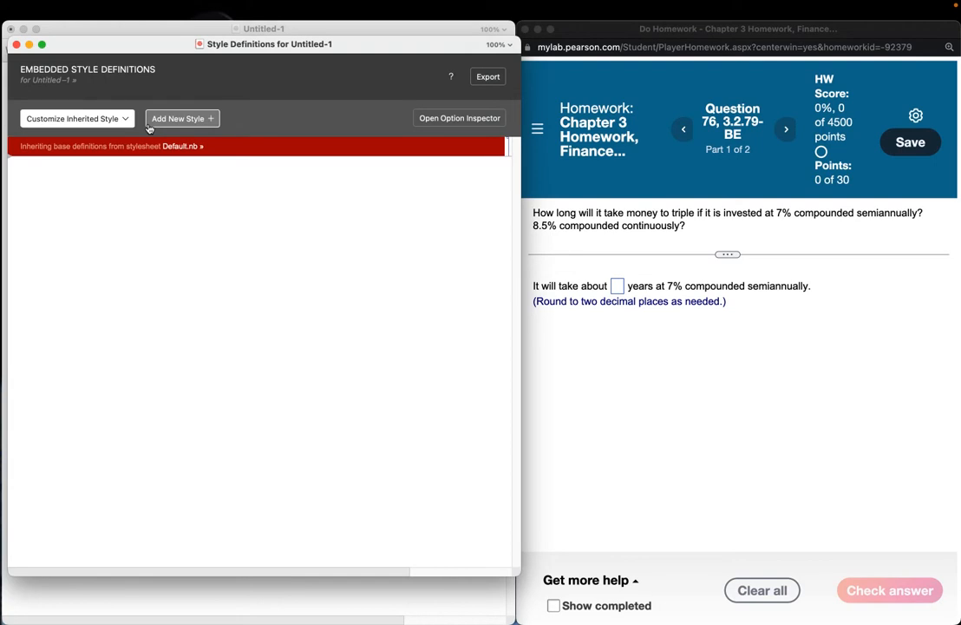
pyautogui.click(124, 118)
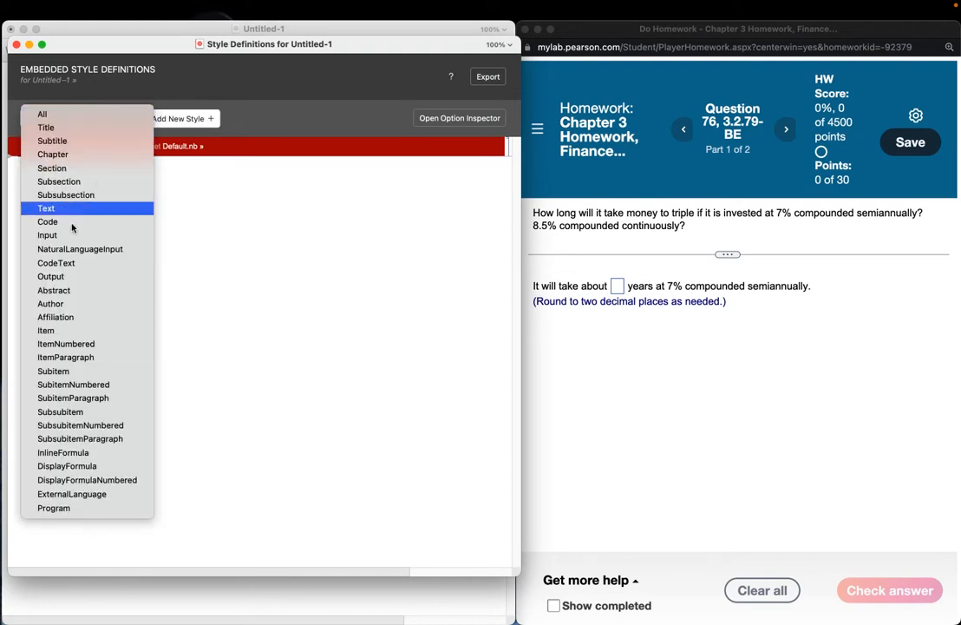
pyautogui.click(52, 235)
pyautogui.click(105, 118)
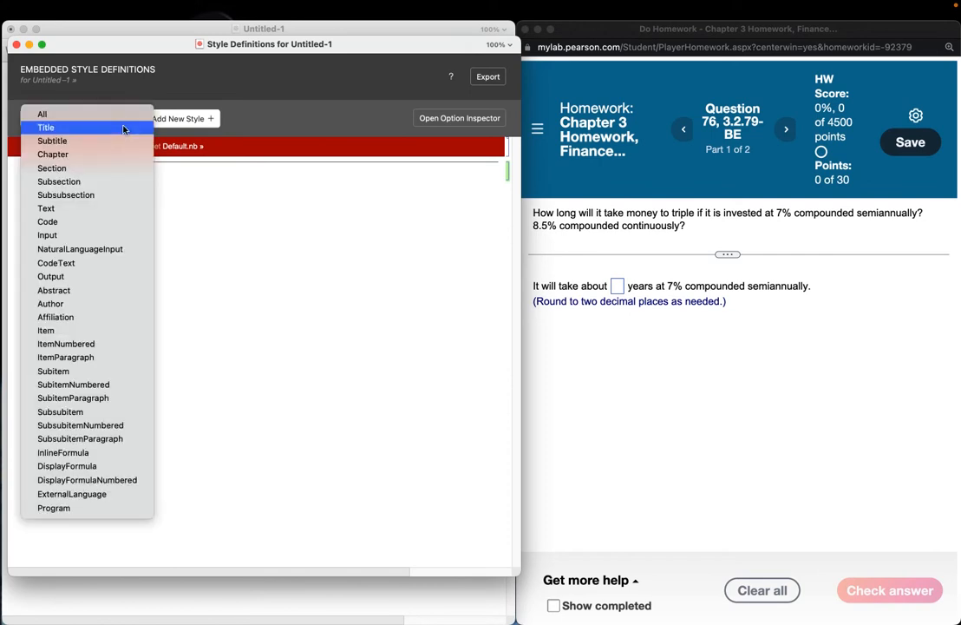
pyautogui.click(85, 278)
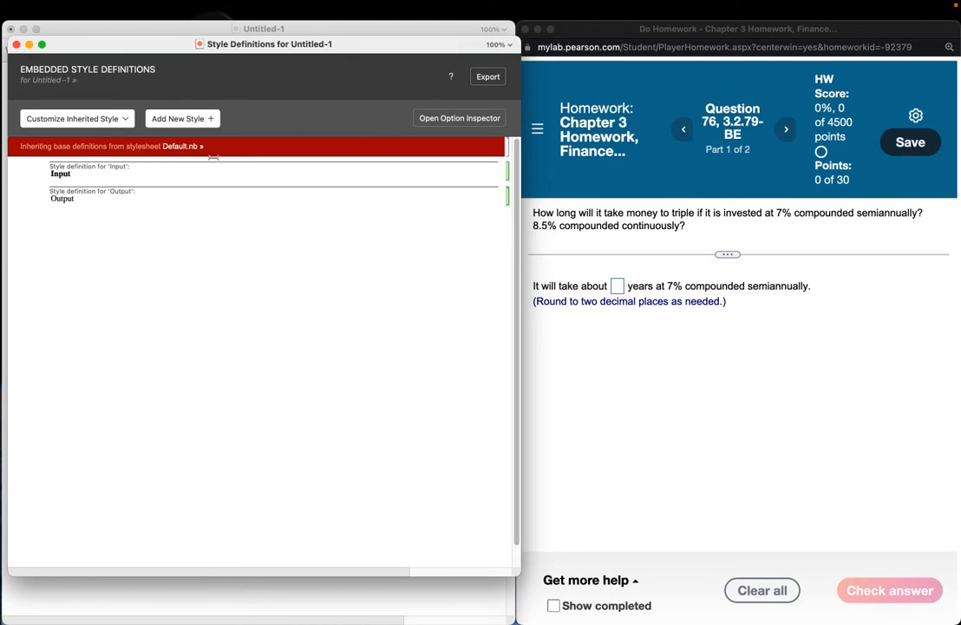
pyautogui.click(209, 121)
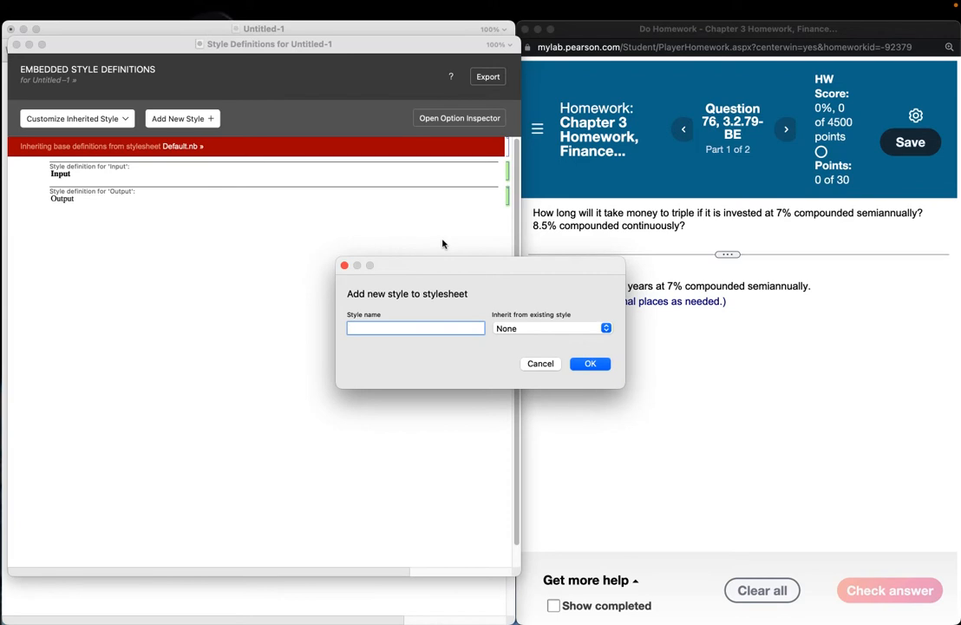
pyautogui.click(546, 364)
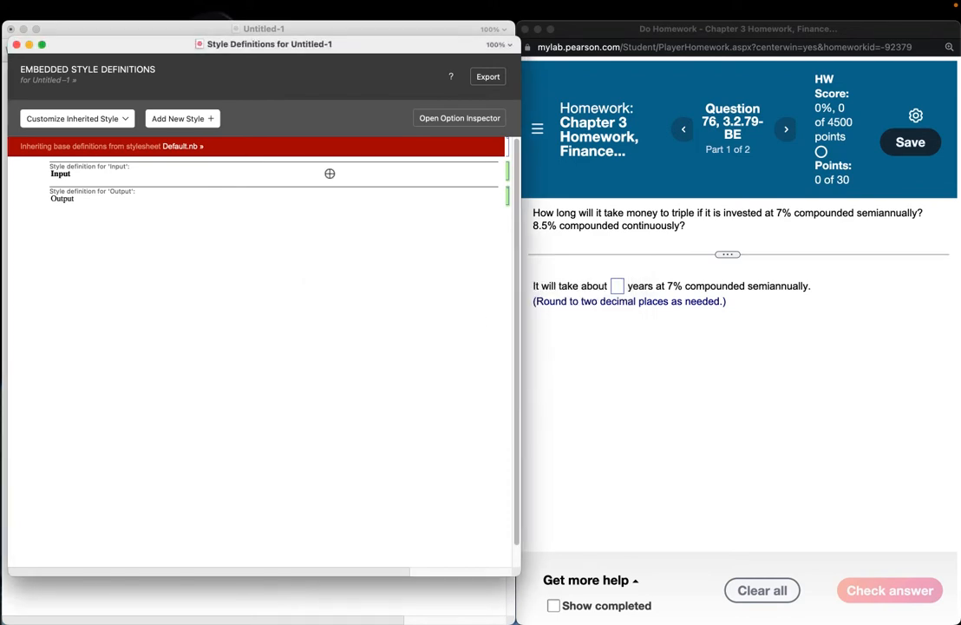
# Set the font of both the Input and Output style definitions to Arial Bold, size 26.
pyautogui.moveTo(208, 9)
pyautogui.click(213, 12)
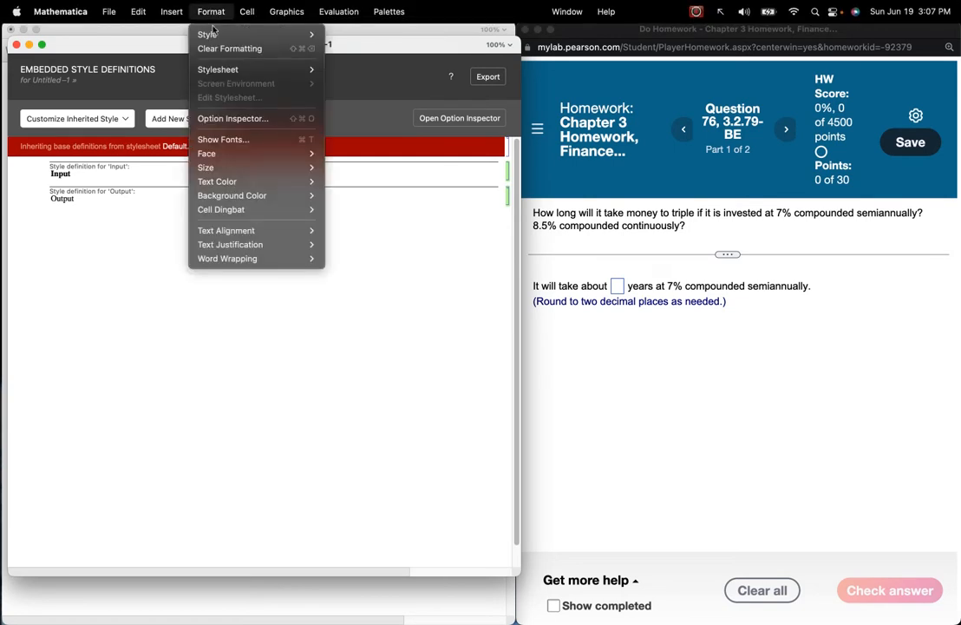
pyautogui.click(229, 140)
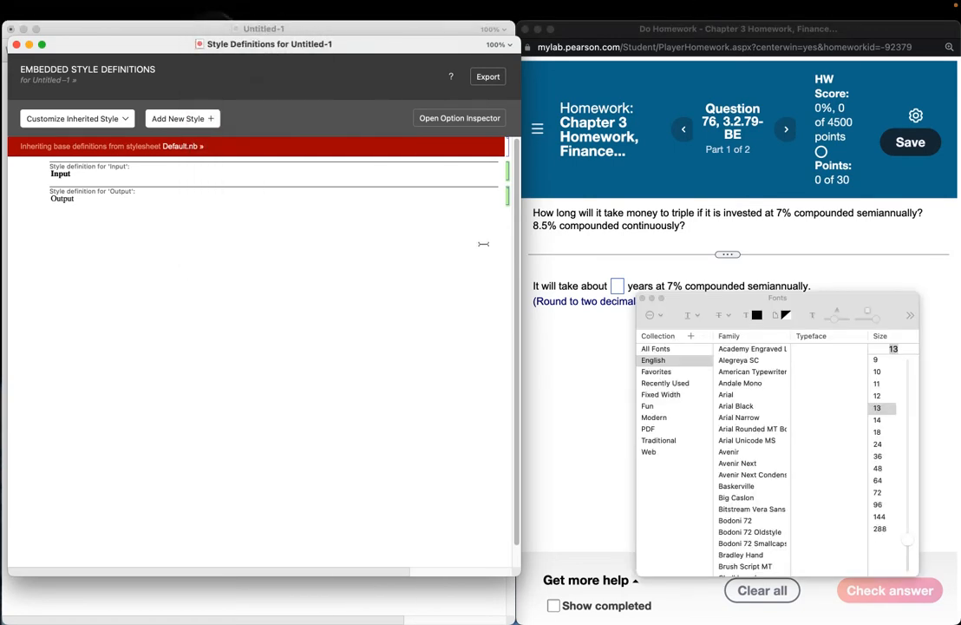
pyautogui.click(880, 444)
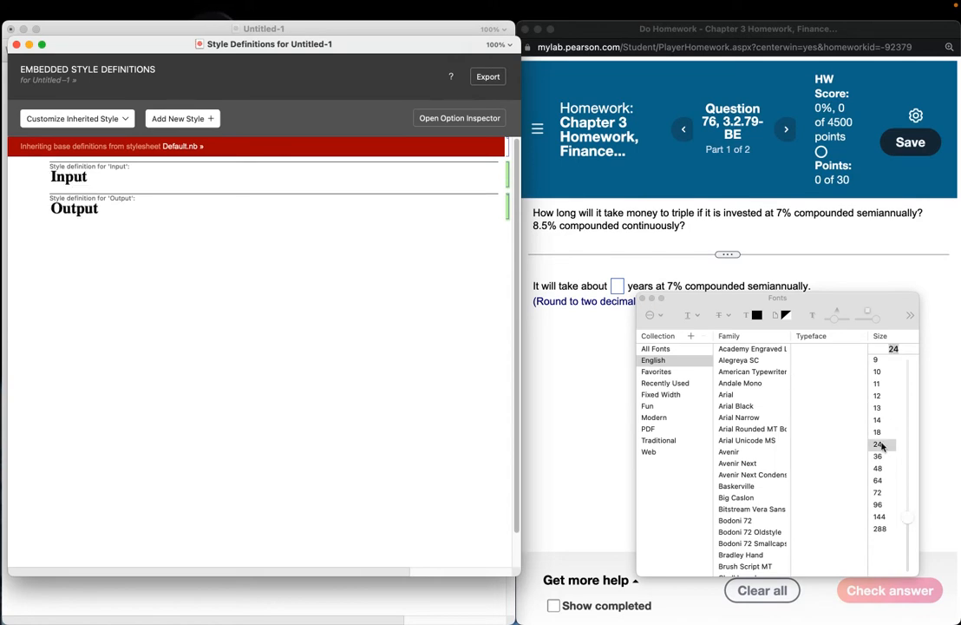
pyautogui.click(739, 395)
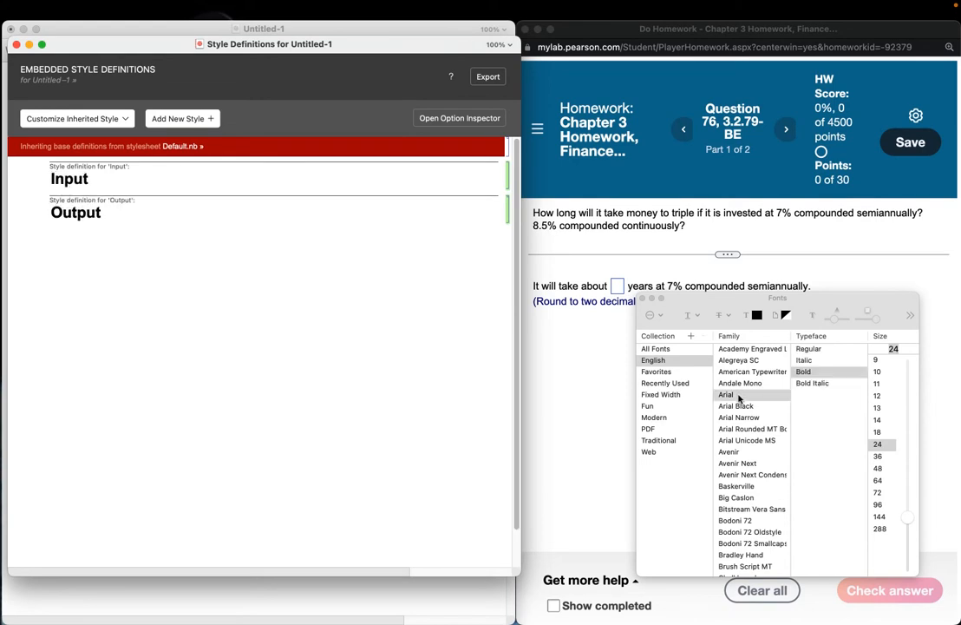
pyautogui.click(801, 373)
pyautogui.click(909, 349)
pyautogui.press('BackSpace')
pyautogui.press('BackSpace')
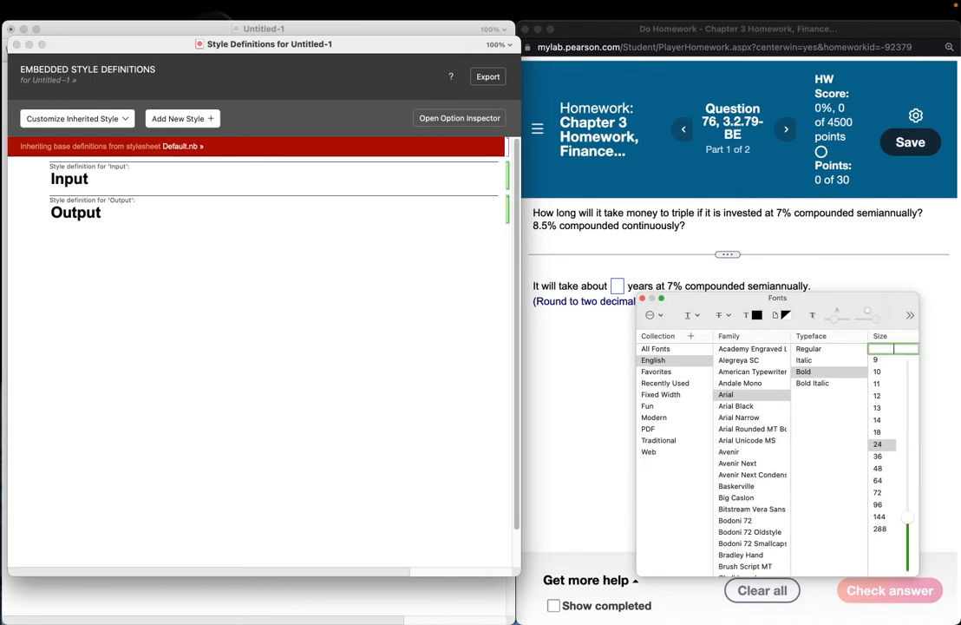
pyautogui.write('26')
pyautogui.press('Return')
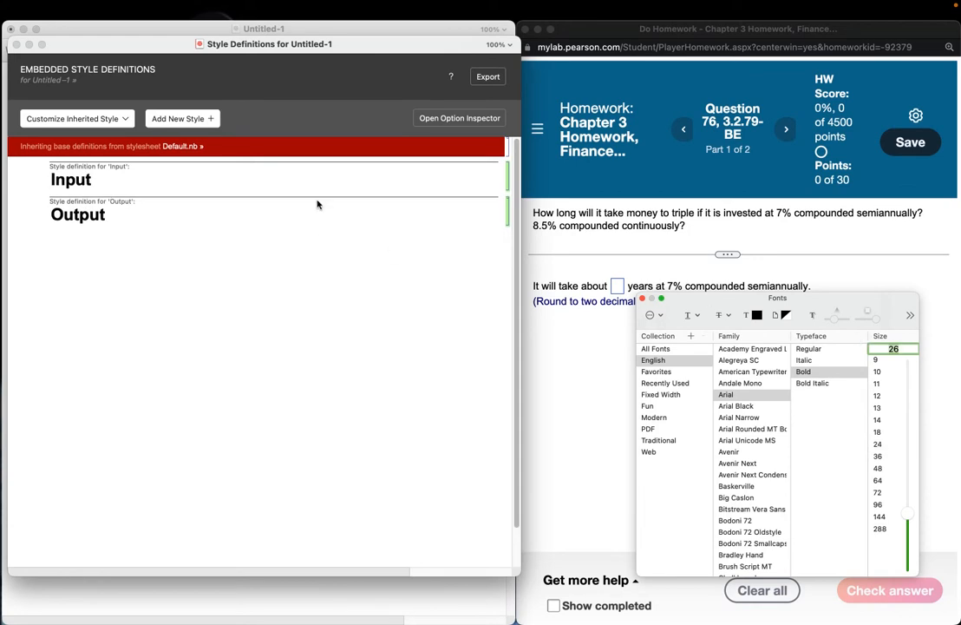
# Color the text of both the Input and Output styles dark blue using the pencil colors.
pyautogui.click(754, 315)
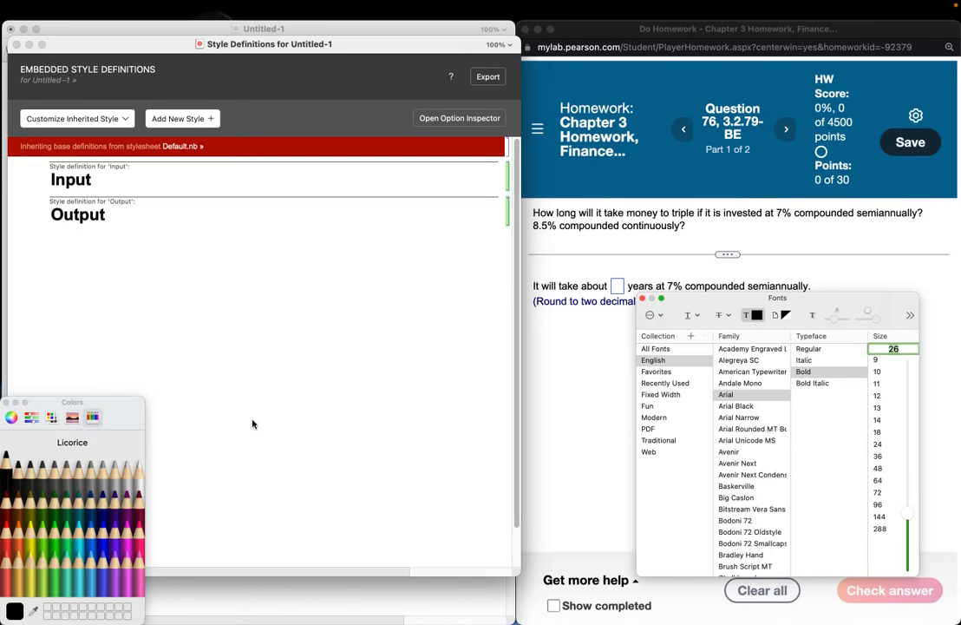
pyautogui.click(102, 506)
pyautogui.click(5, 402)
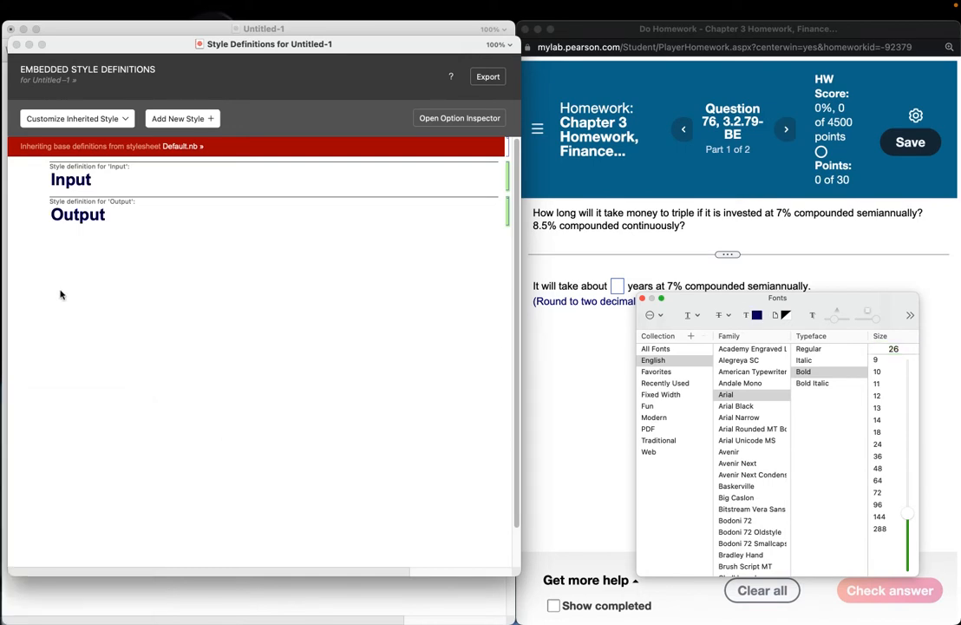
# Set only the Output style's text color to Plum, then close the font settings and the style definitions.
pyautogui.click(75, 193)
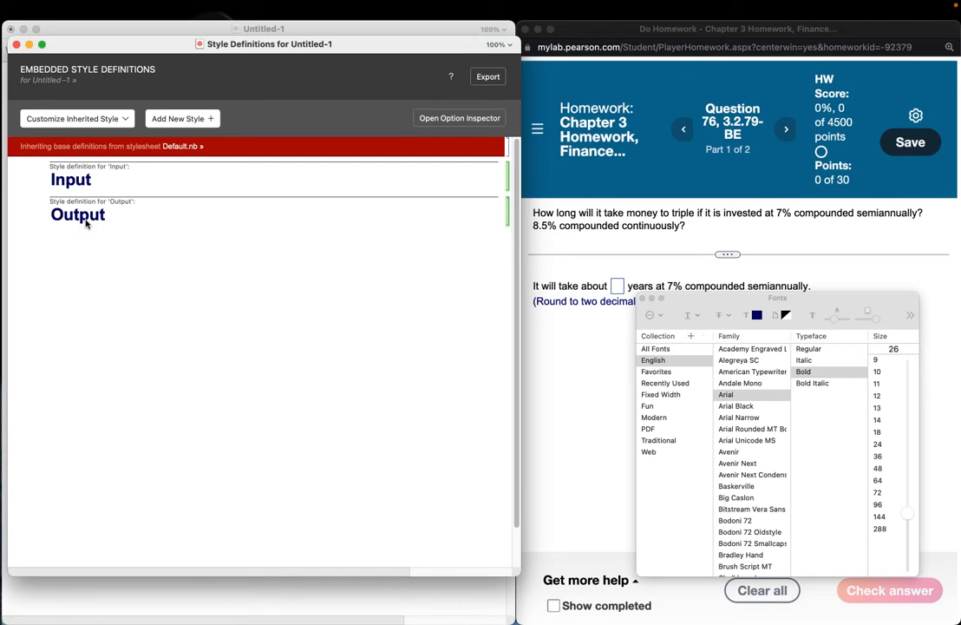
pyautogui.click(86, 263)
pyautogui.click(85, 214)
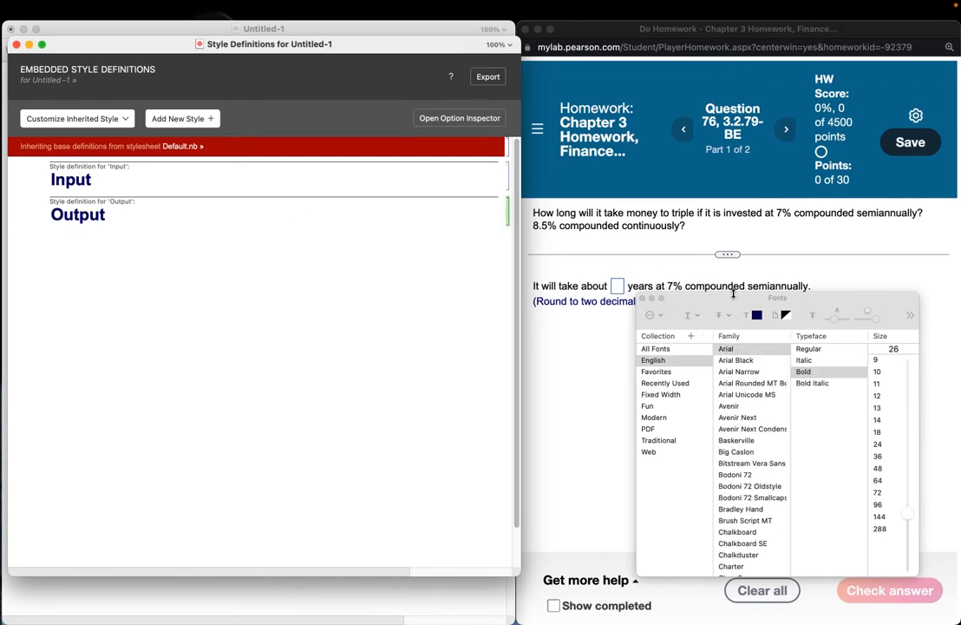
pyautogui.click(756, 315)
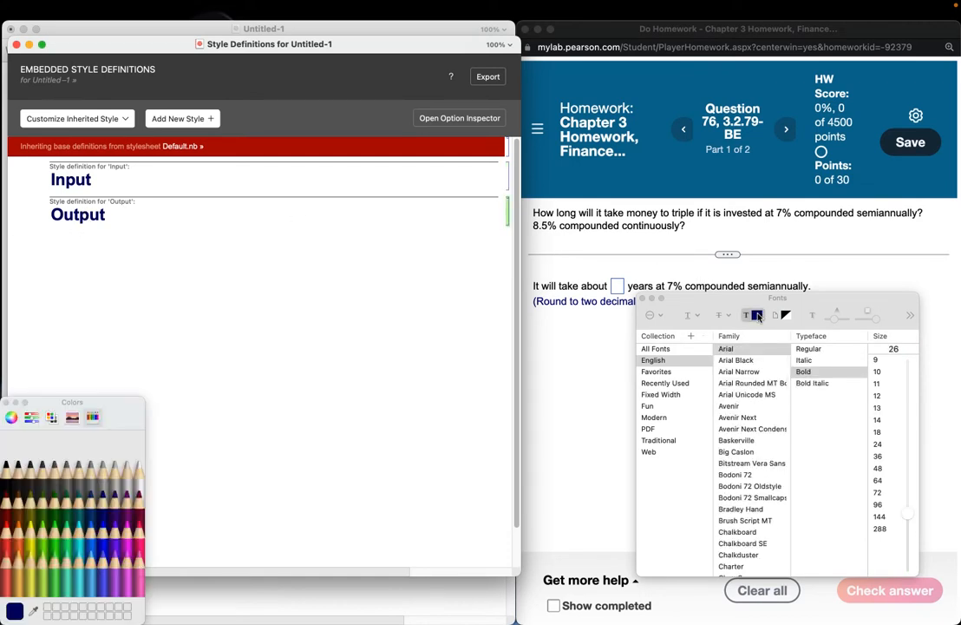
pyautogui.click(126, 508)
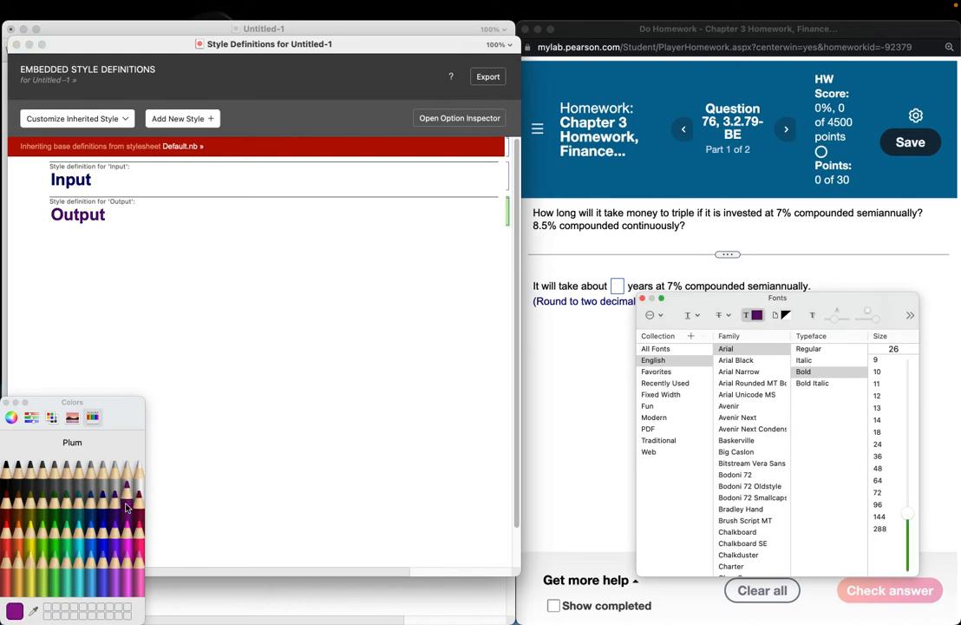
pyautogui.click(7, 402)
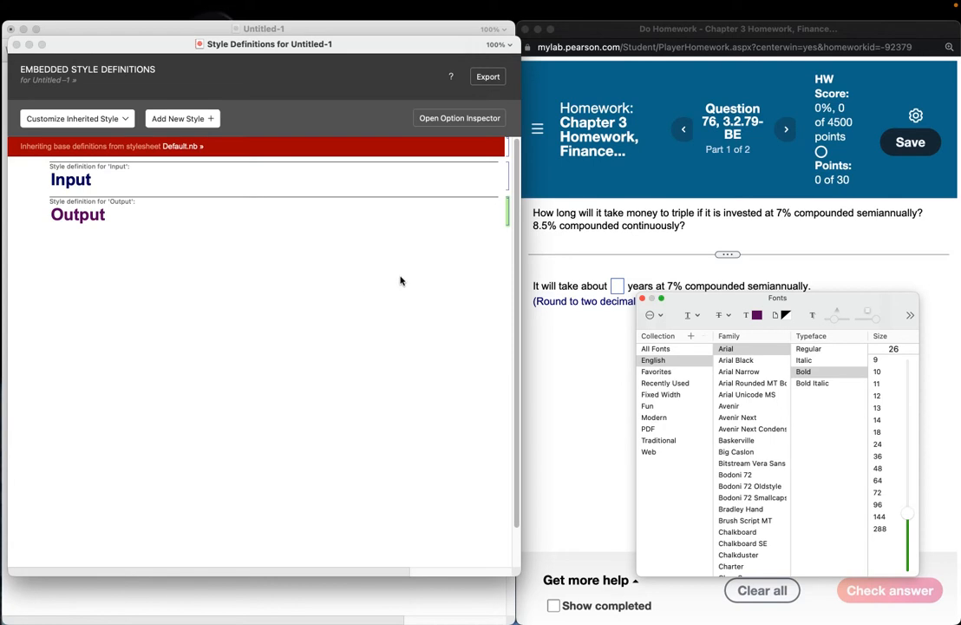
pyautogui.click(641, 301)
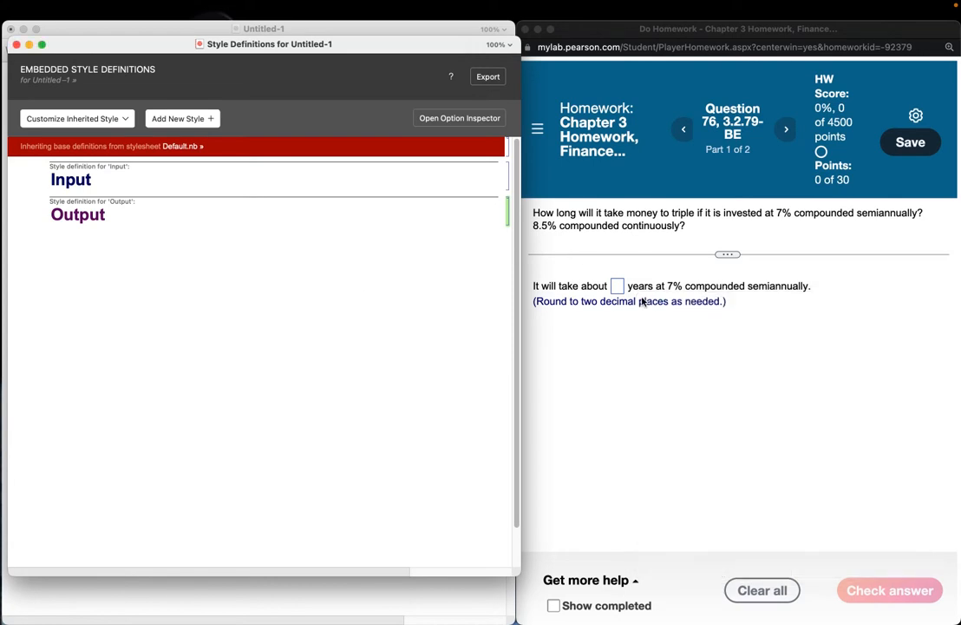
pyautogui.click(15, 44)
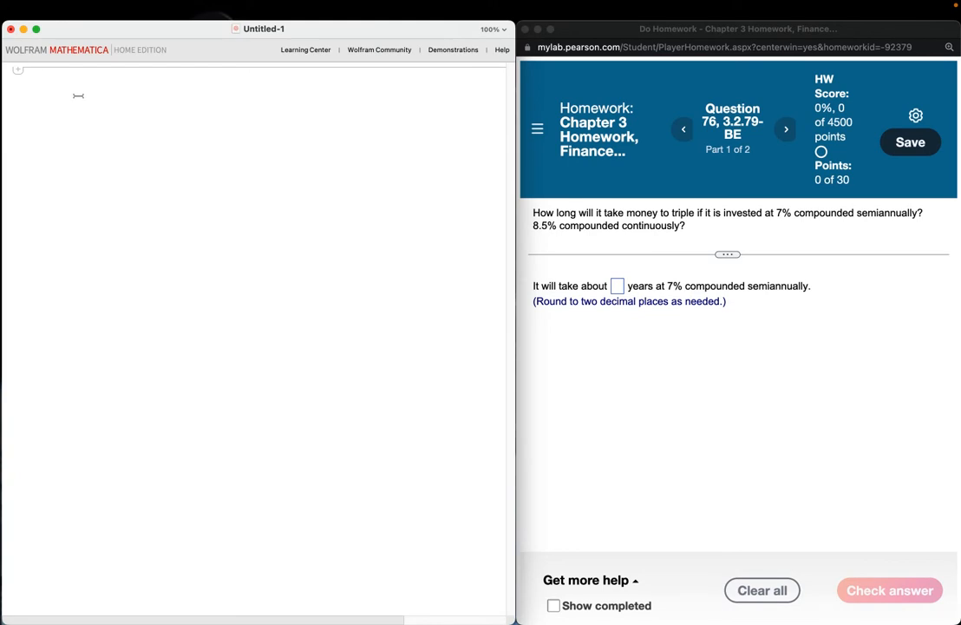
pyautogui.write('$Lic')
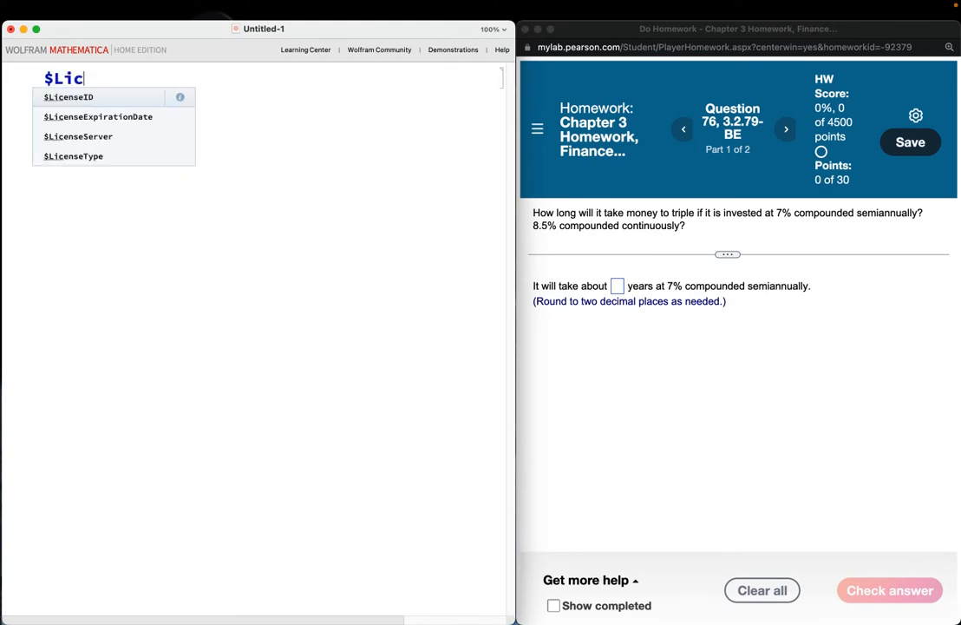
pyautogui.write('enseID')
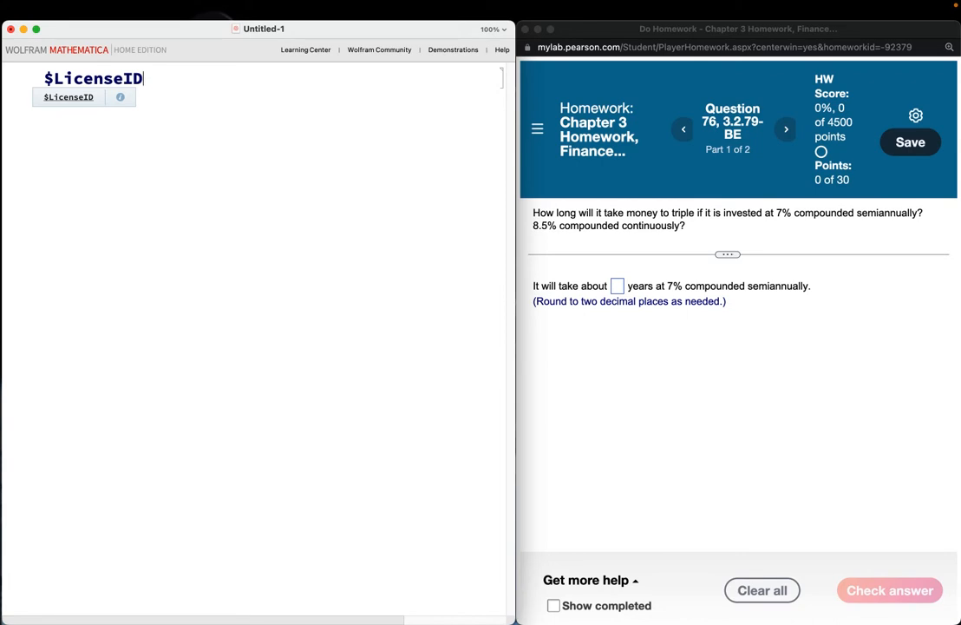
pyautogui.press('BackSpace')
pyautogui.press('BackSpace')
pyautogui.press('BackSpace')
pyautogui.press('BackSpace')
pyautogui.press('BackSpace')
pyautogui.press('BackSpace')
pyautogui.press('BackSpace')
pyautogui.press('BackSpace')
pyautogui.press('BackSpace')
pyautogui.press('BackSpace')
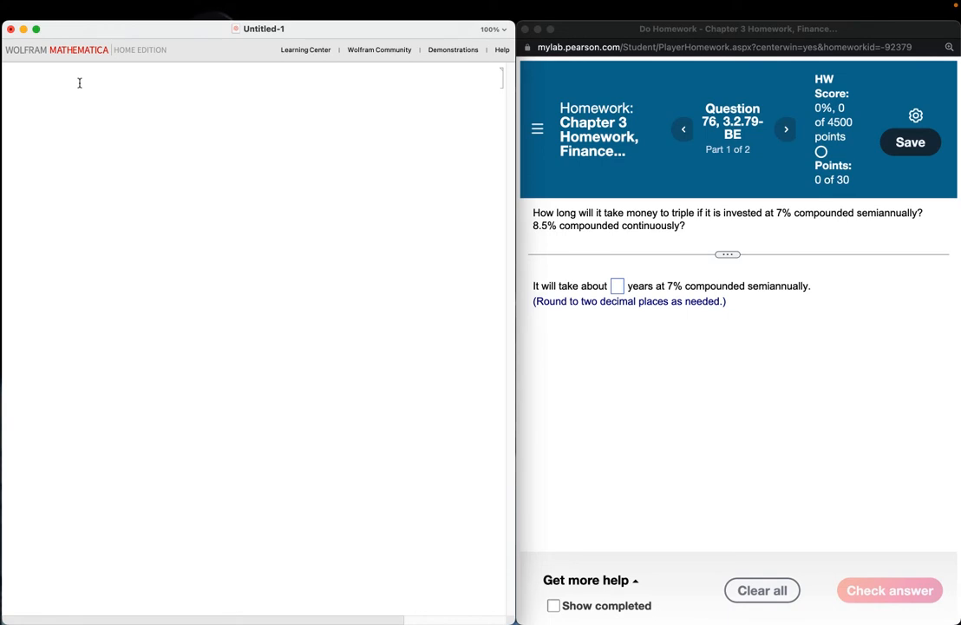
# Begin a delayed function definition f[x_] := in the notebook and dismiss the auto-matching delimiters notice.
pyautogui.write('f[x')
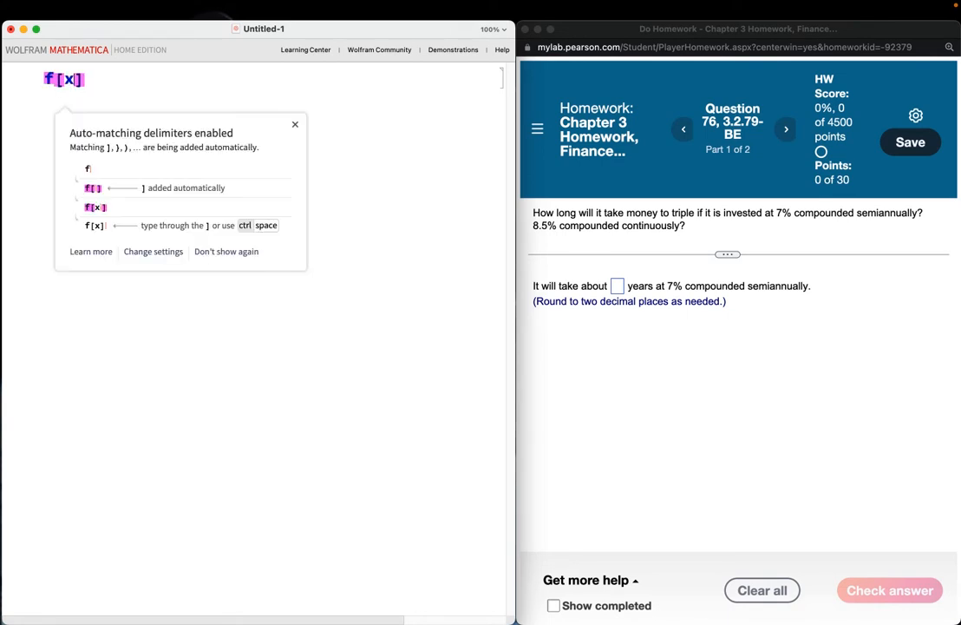
pyautogui.write('_]')
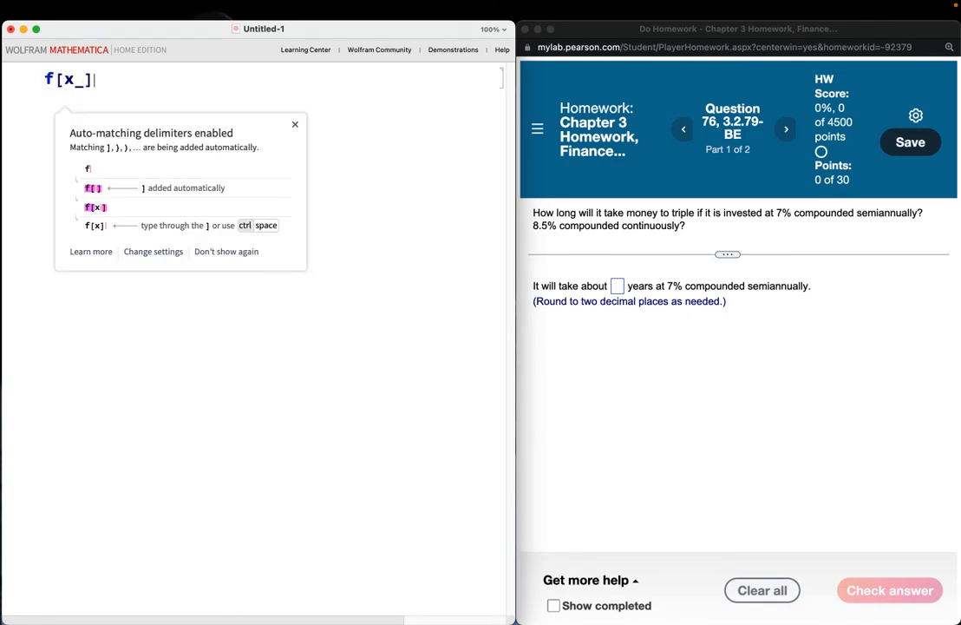
pyautogui.write(' :=')
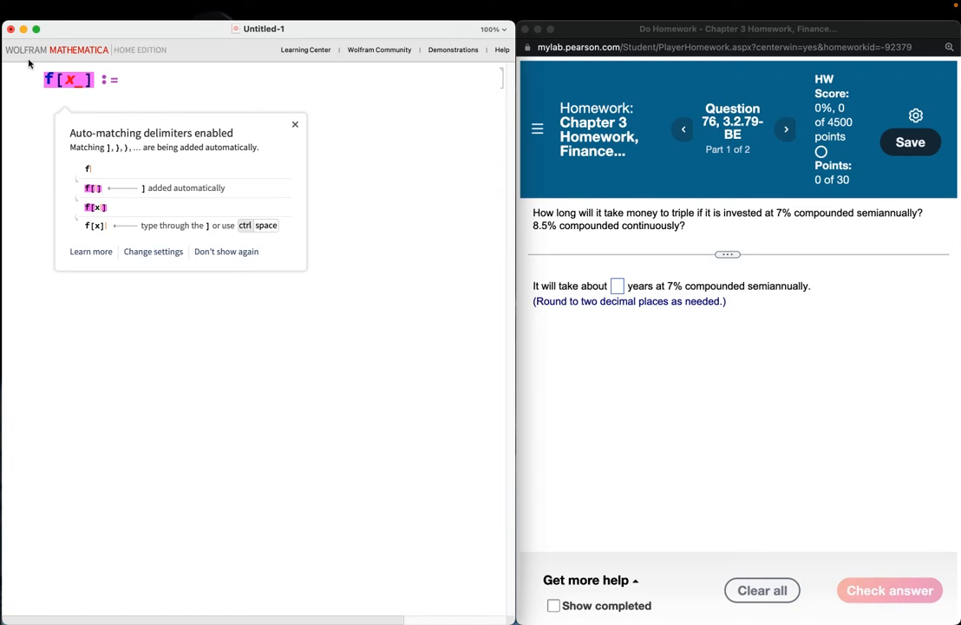
pyautogui.click(294, 127)
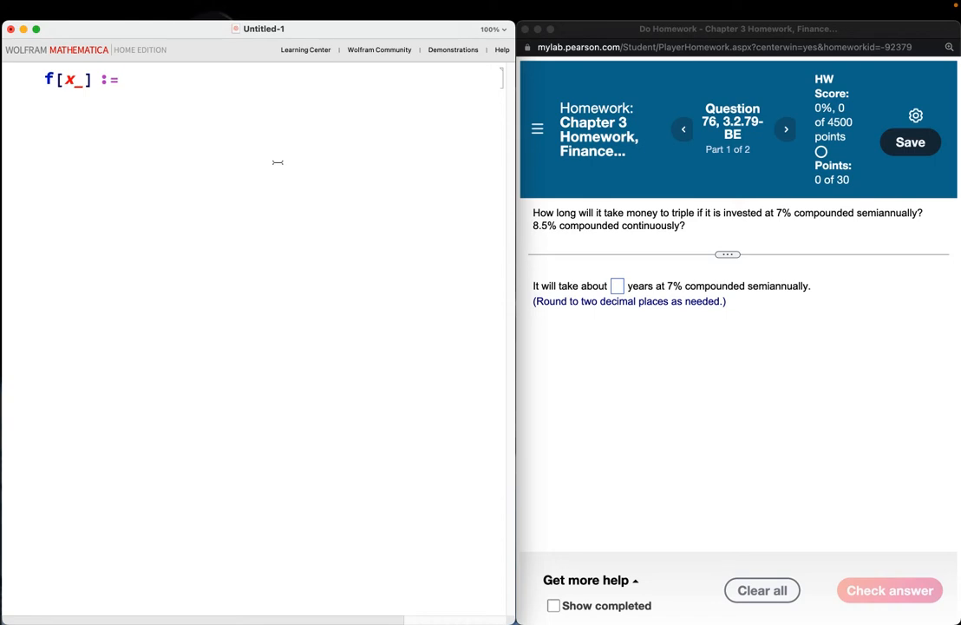
# Write the right-hand side of the definition as (1 + 0.07/2)*f[], leaving the inner argument empty.
pyautogui.write('0.07')
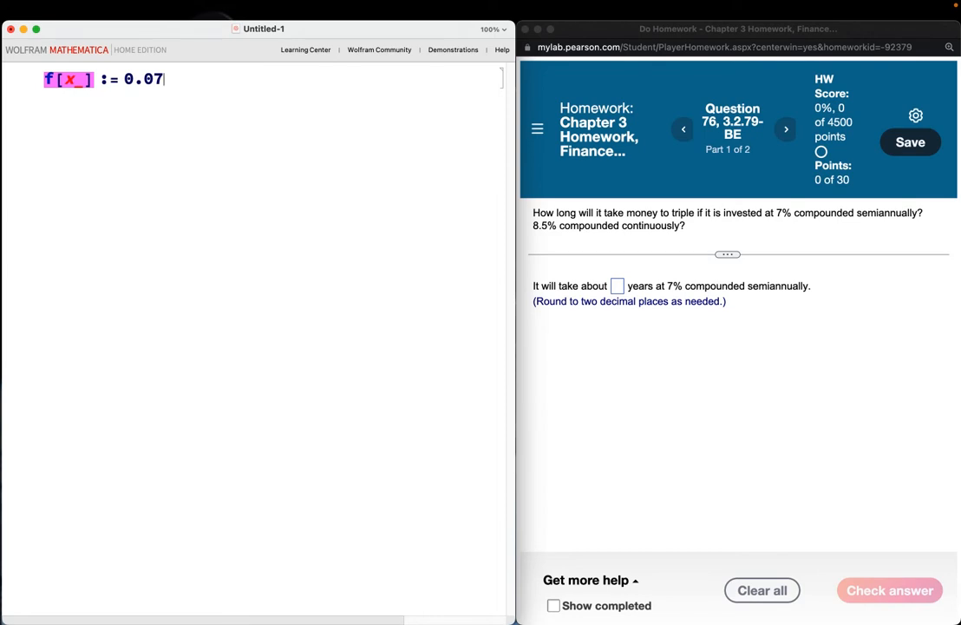
pyautogui.write('/ 2')
pyautogui.click(128, 77)
pyautogui.write('1 + ')
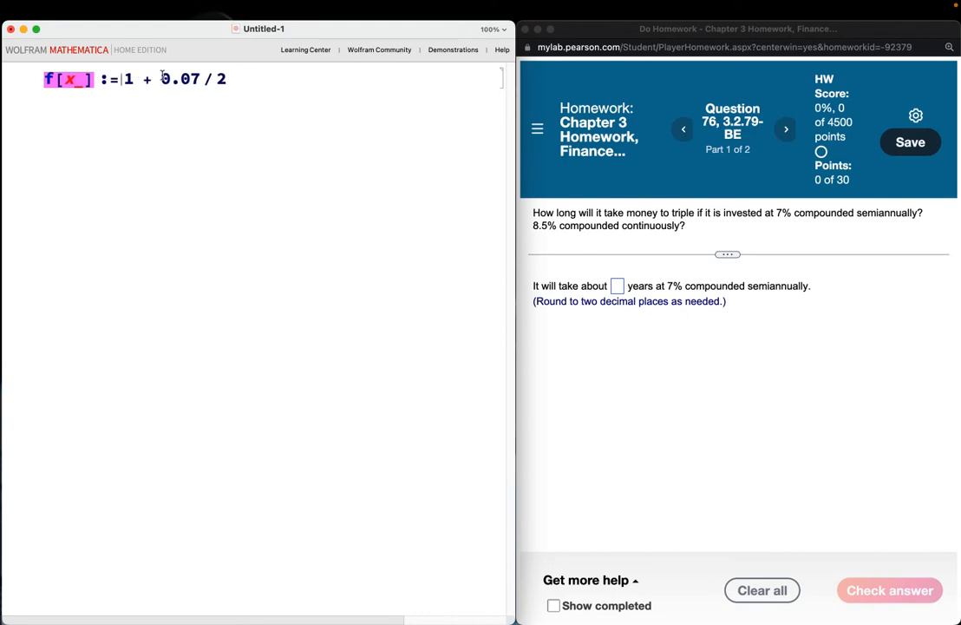
pyautogui.write('(')
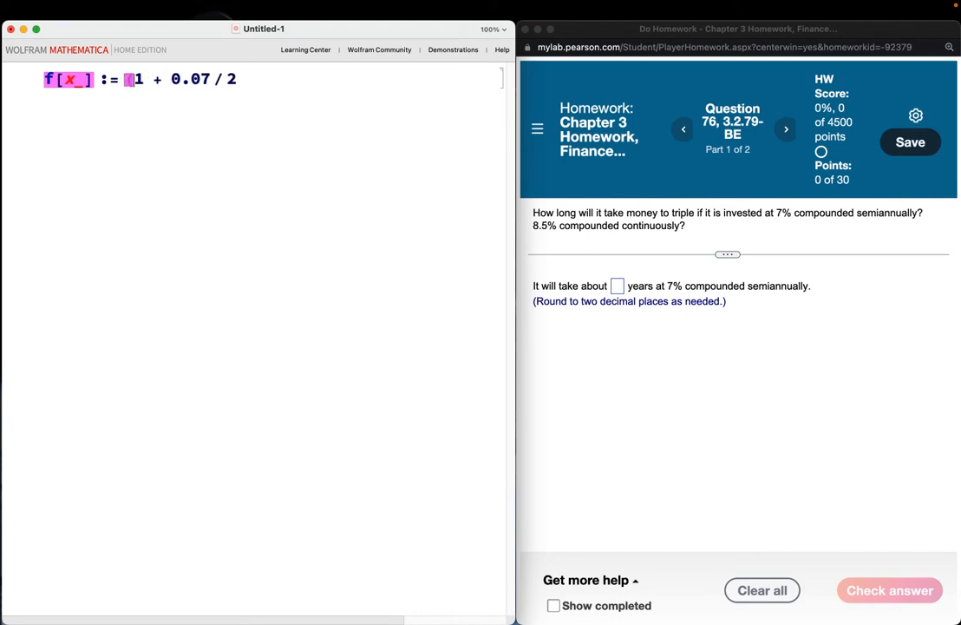
pyautogui.click(238, 81)
pyautogui.write(') *')
pyautogui.write('f[')
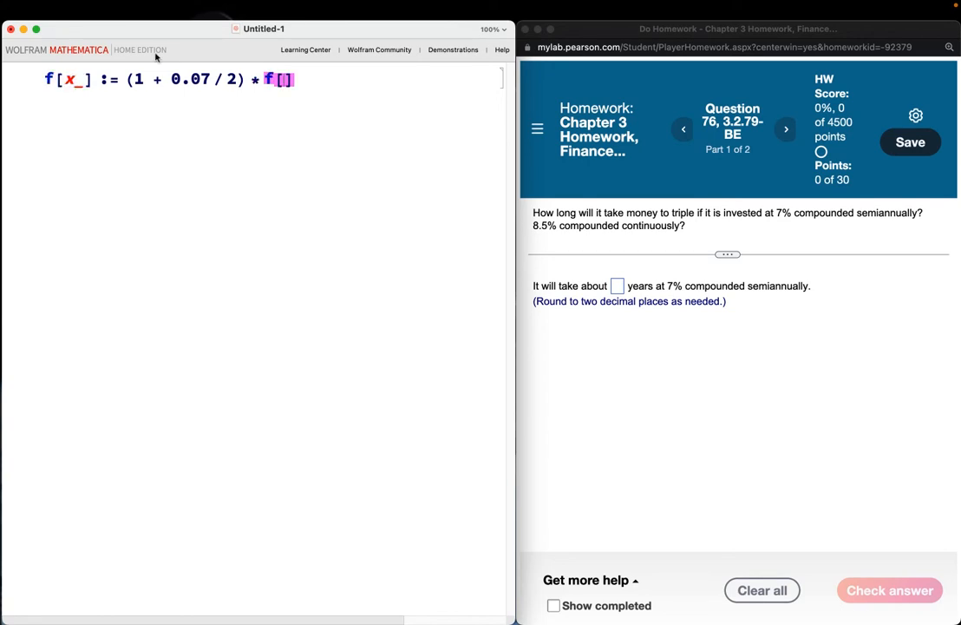
# Try to rename the argument of f to month_ with a /; condition on month.
pyautogui.click(72, 76)
pyautogui.press('BackSpace')
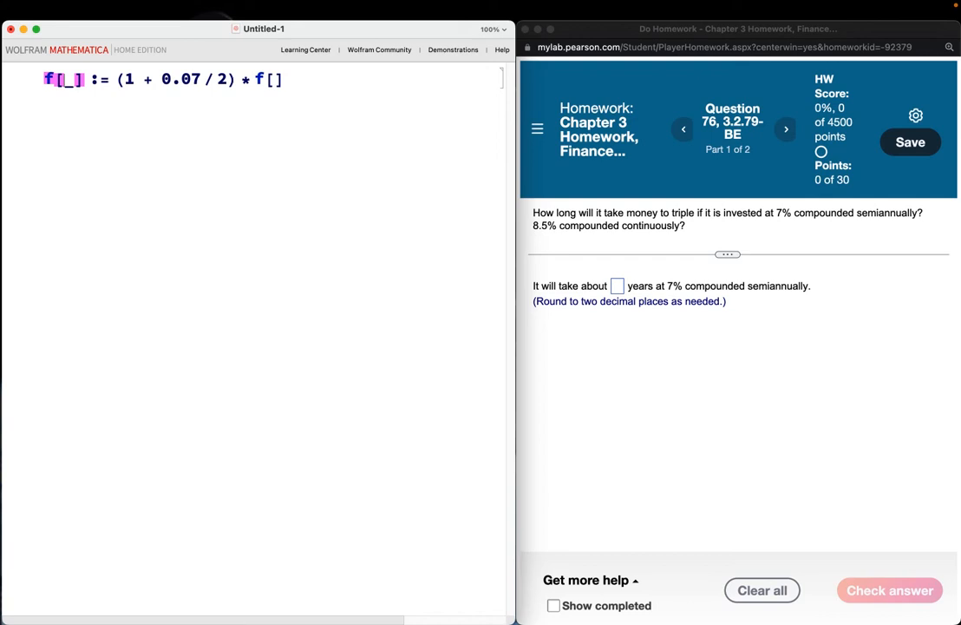
pyautogui.write('month')
pyautogui.press('Right')
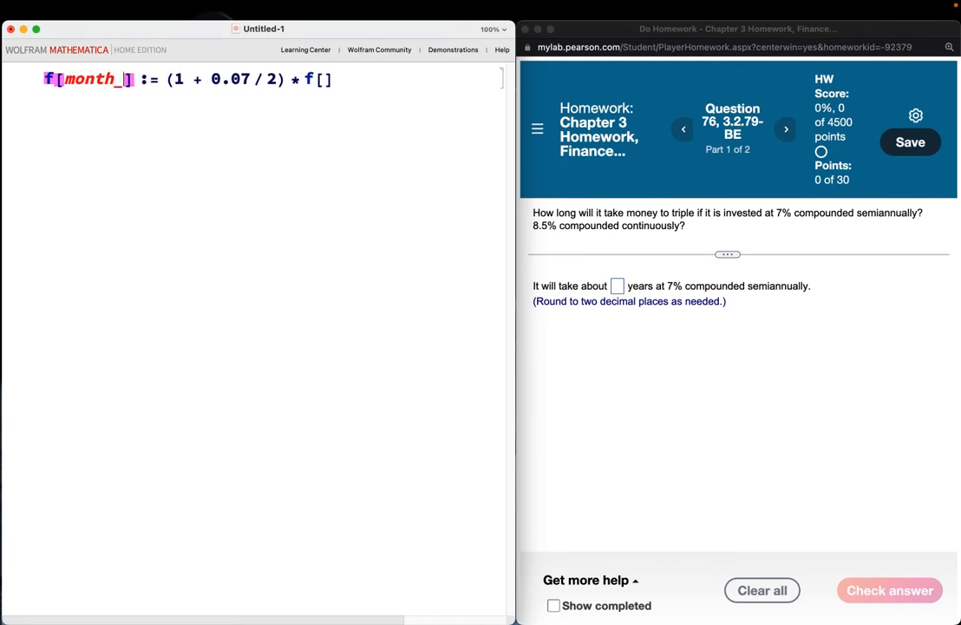
pyautogui.write('/; mon')
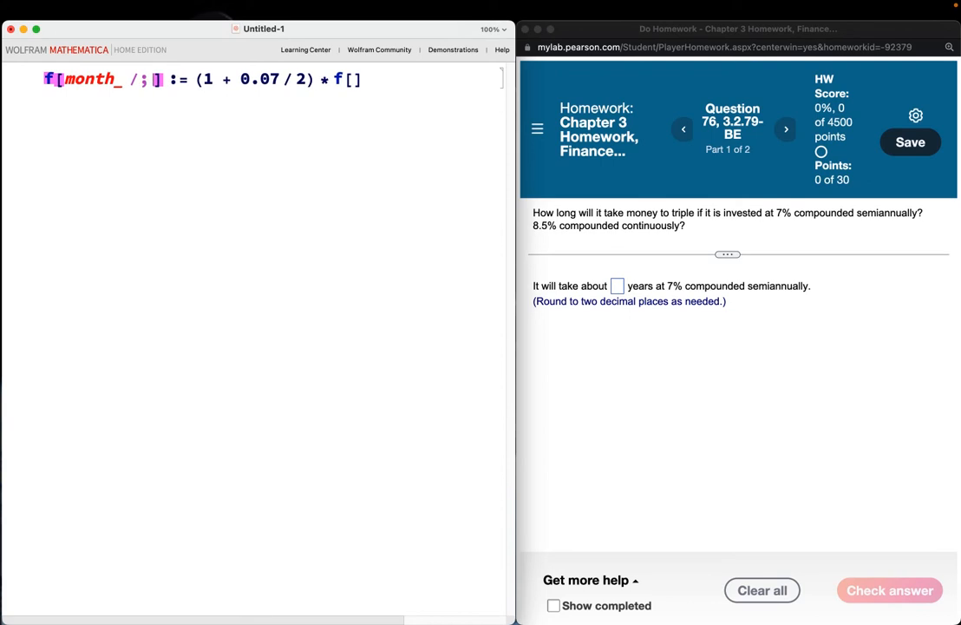
pyautogui.write('th')
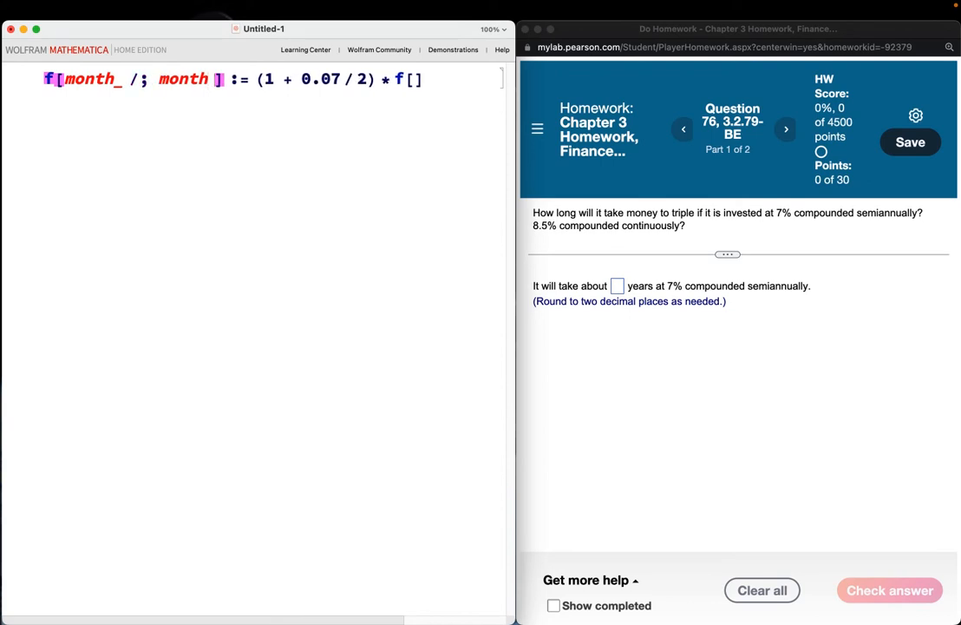
# Replace the argument in the function's definition head with period_ /; period > 0.
pyautogui.press('BackSpace')
pyautogui.press('BackSpace')
pyautogui.press('BackSpace')
pyautogui.press('BackSpace')
pyautogui.press('BackSpace')
pyautogui.press('BackSpace')
pyautogui.press('BackSpace')
pyautogui.press('BackSpace')
pyautogui.press('BackSpace')
pyautogui.press('BackSpace')
pyautogui.press('BackSpace')
pyautogui.press('BackSpace')
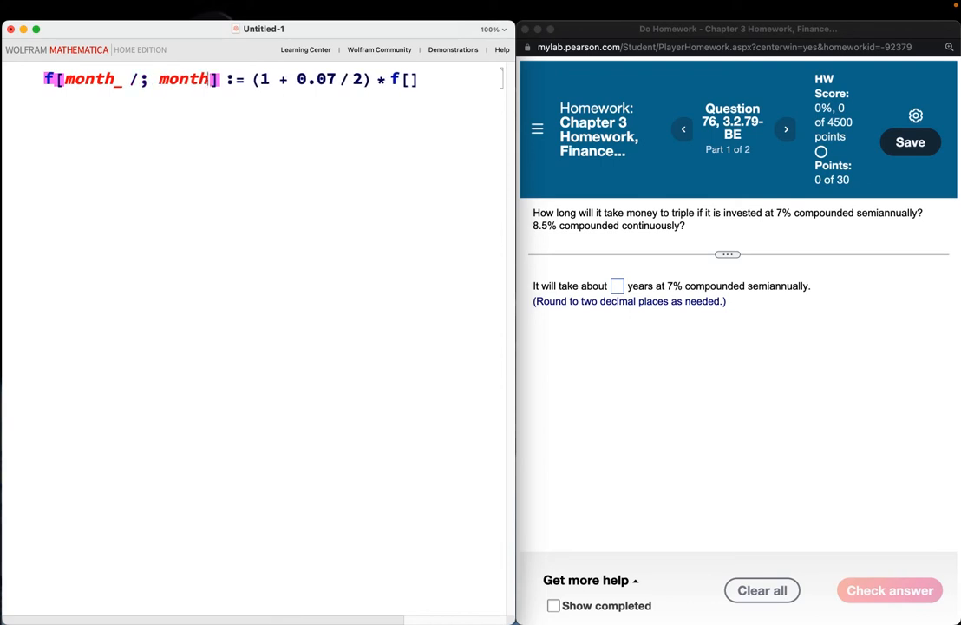
pyautogui.press('BackSpace')
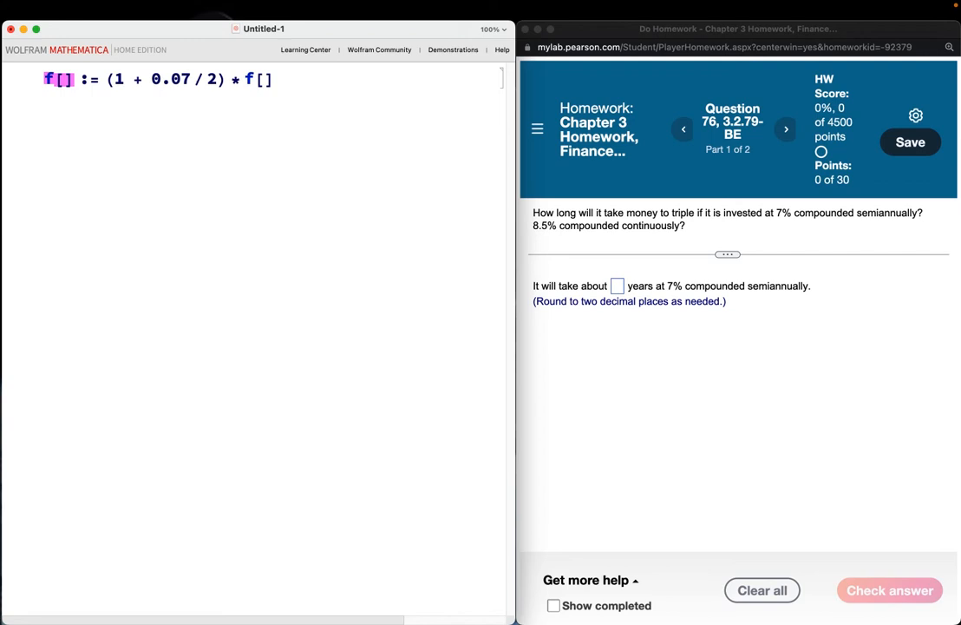
pyautogui.write('period_ ')
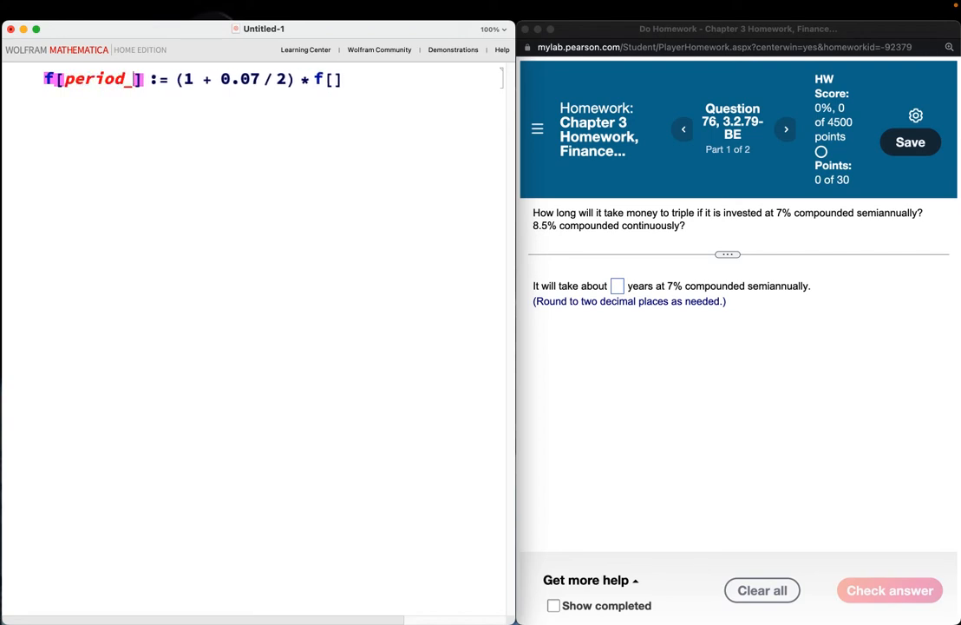
pyautogui.write('/; ')
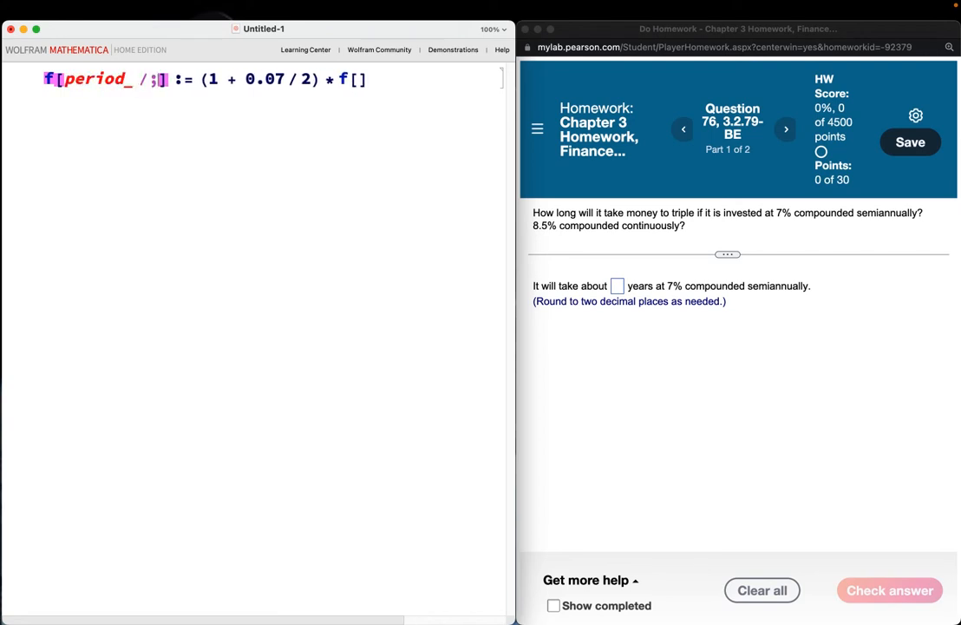
pyautogui.write('period > 0')
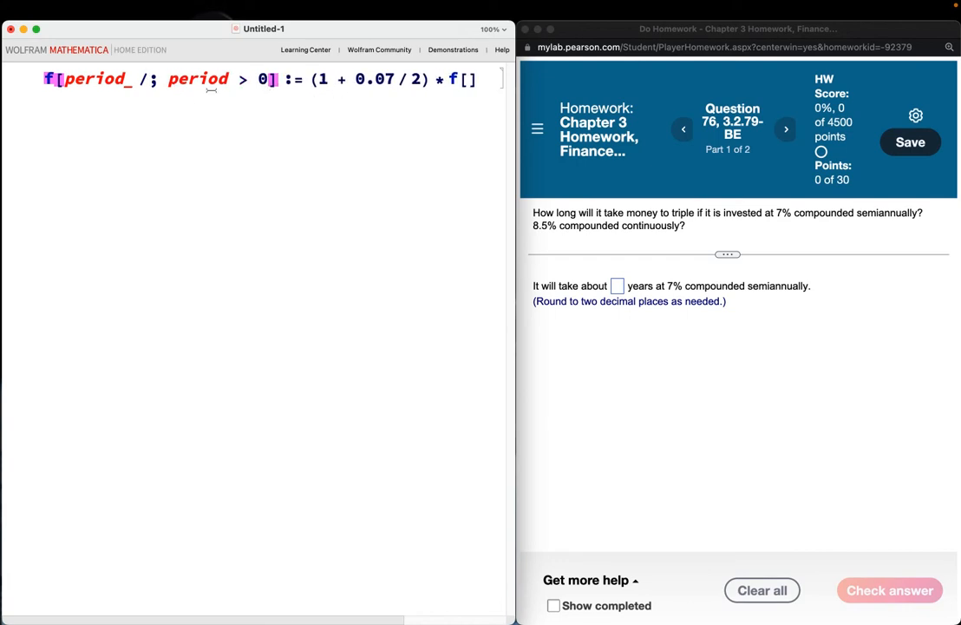
# Fill in the recursive call as f[period - 1] and end the definition with a semicolon.
pyautogui.click(469, 79)
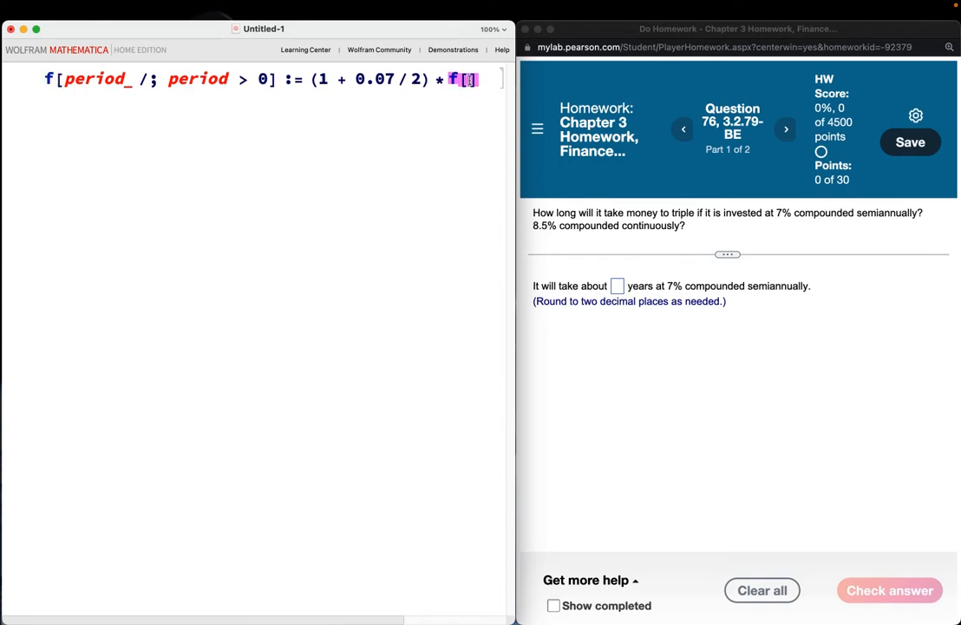
pyautogui.write('period - 1')
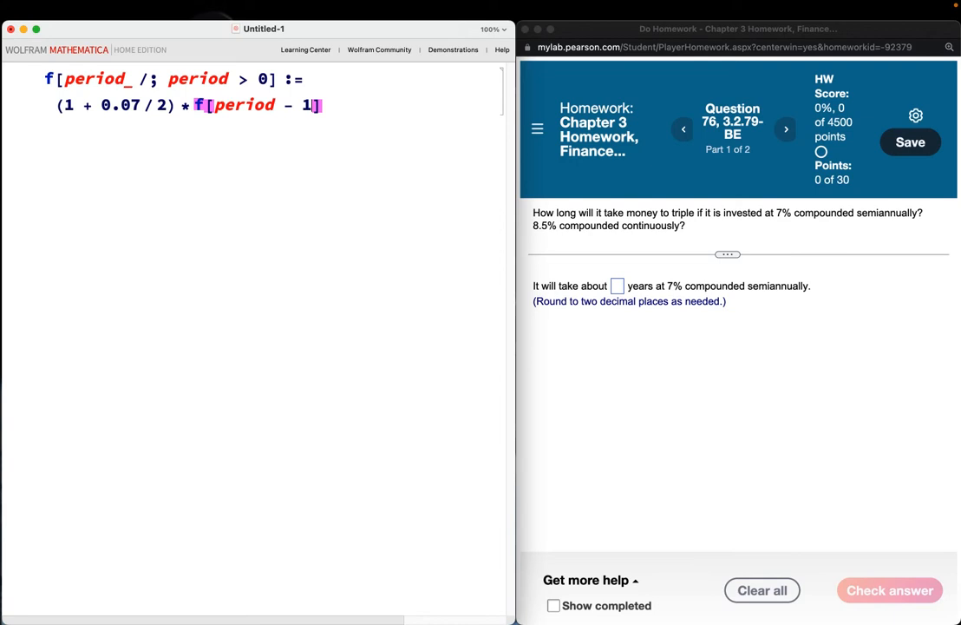
pyautogui.press('Right')
pyautogui.write(';')
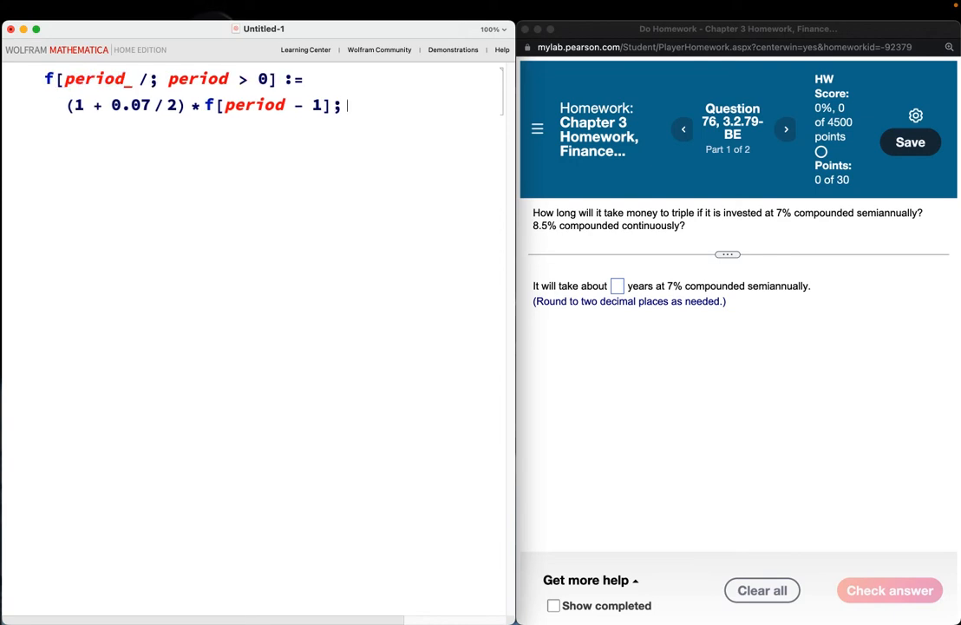
# Add the base case f[0] := 100; on a new line of the same cell and evaluate both definitions.
pyautogui.press('Return')
pyautogui.write('f[')
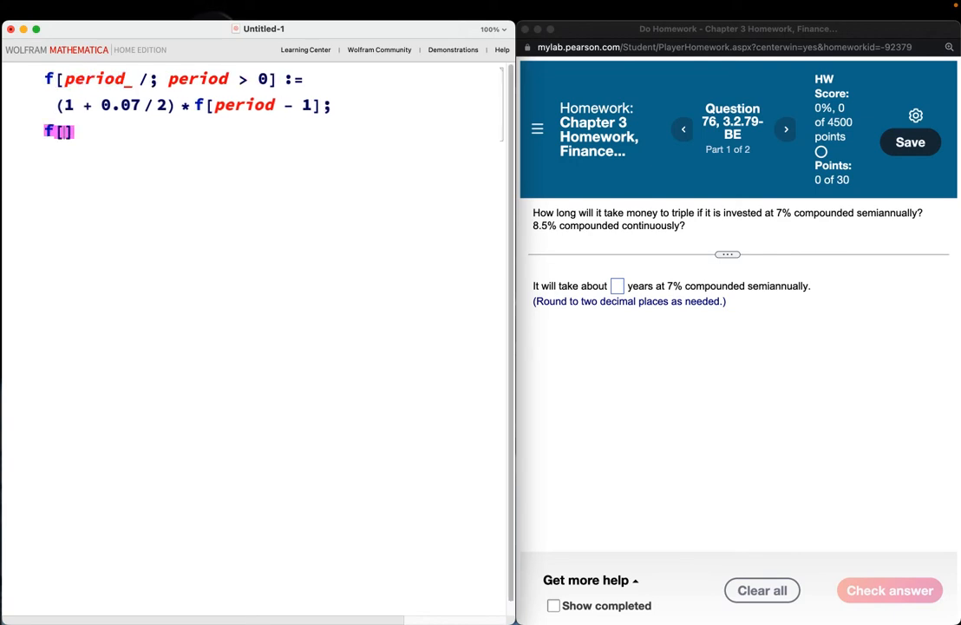
pyautogui.write('0')
pyautogui.press('Right')
pyautogui.write(':=')
pyautogui.press('BackSpace')
pyautogui.write('100;')
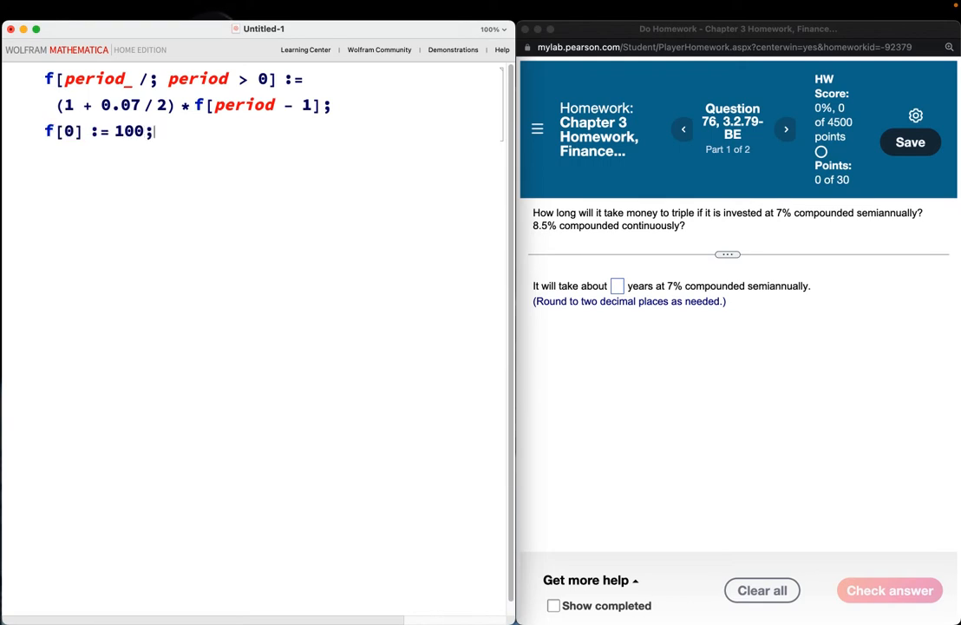
pyautogui.hotkey('shift', 'Return')
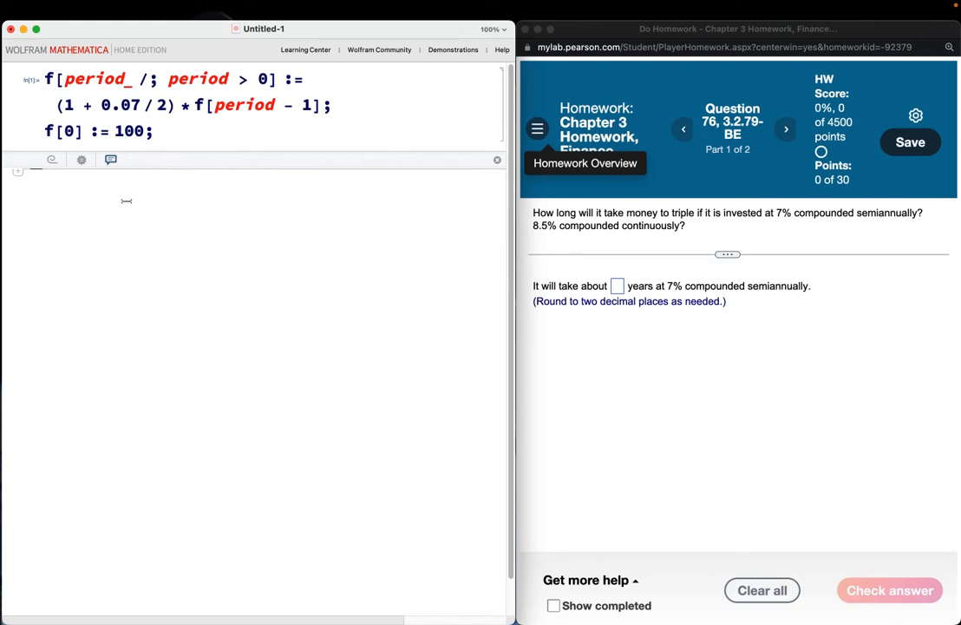
# Evaluate f[0], and f[1] annotated with the comment (* Six months later. *), in separate cells.
pyautogui.write('f[0')
pyautogui.hotkey('shift', 'Return')
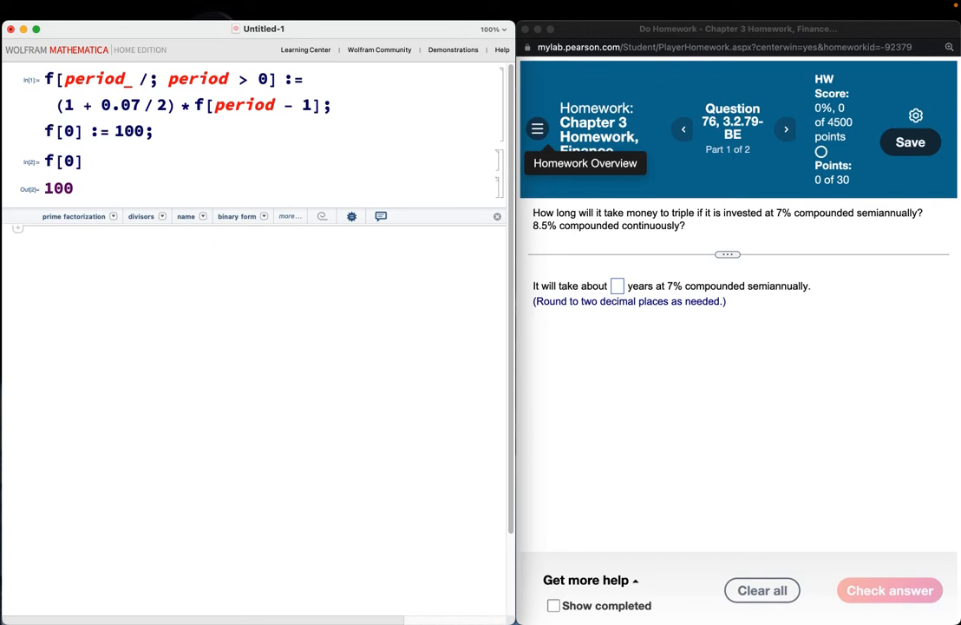
pyautogui.write('f[1] (* Six months later. *)')
pyautogui.hotkey('shift', 'Return')
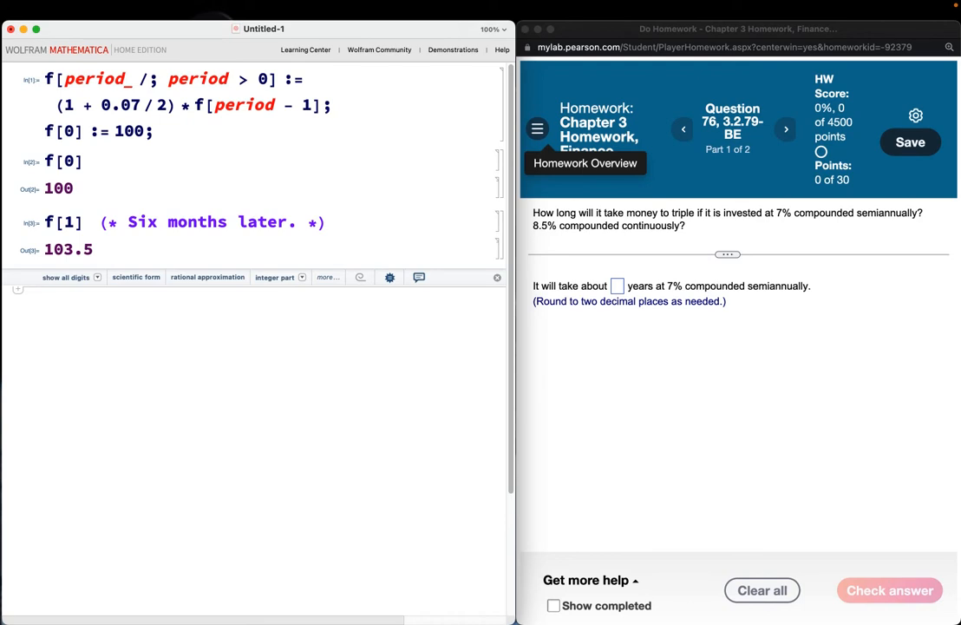
# Evaluate f[2] in a new cell with the comment (* Twelve months later. *).
pyautogui.write('f[2]')
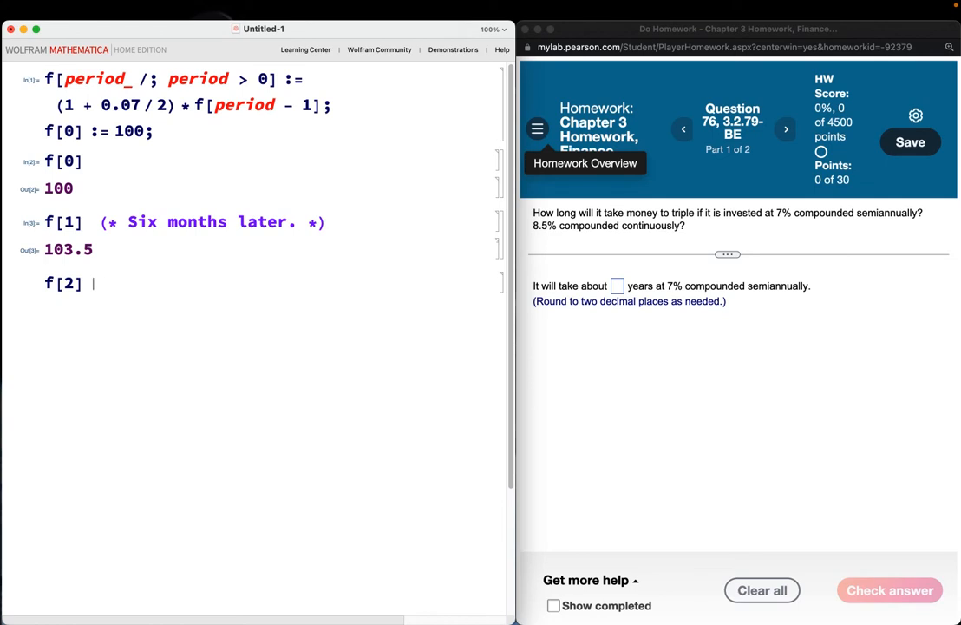
pyautogui.write(' (* ')
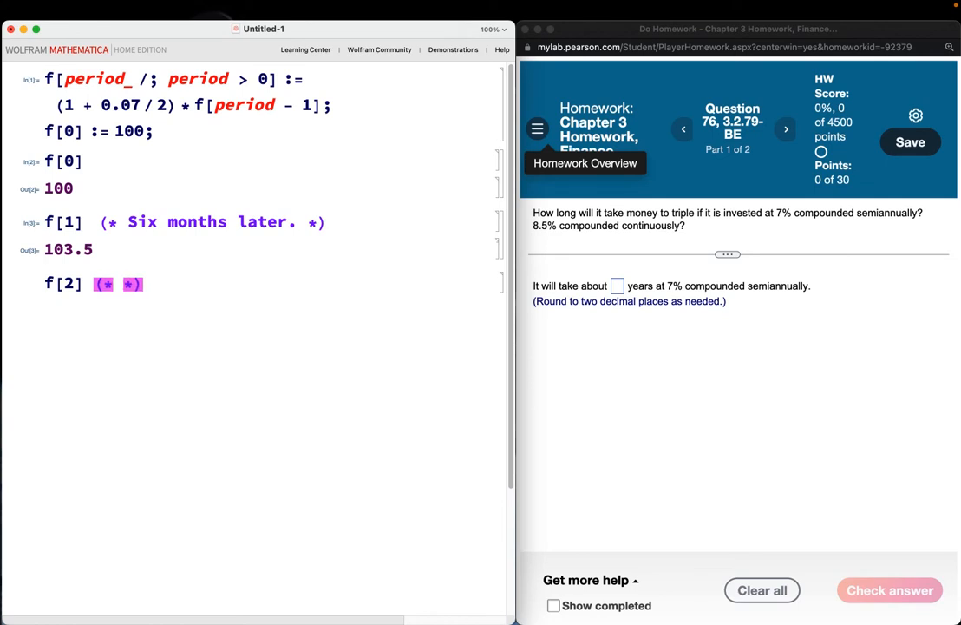
pyautogui.write('Twelve m')
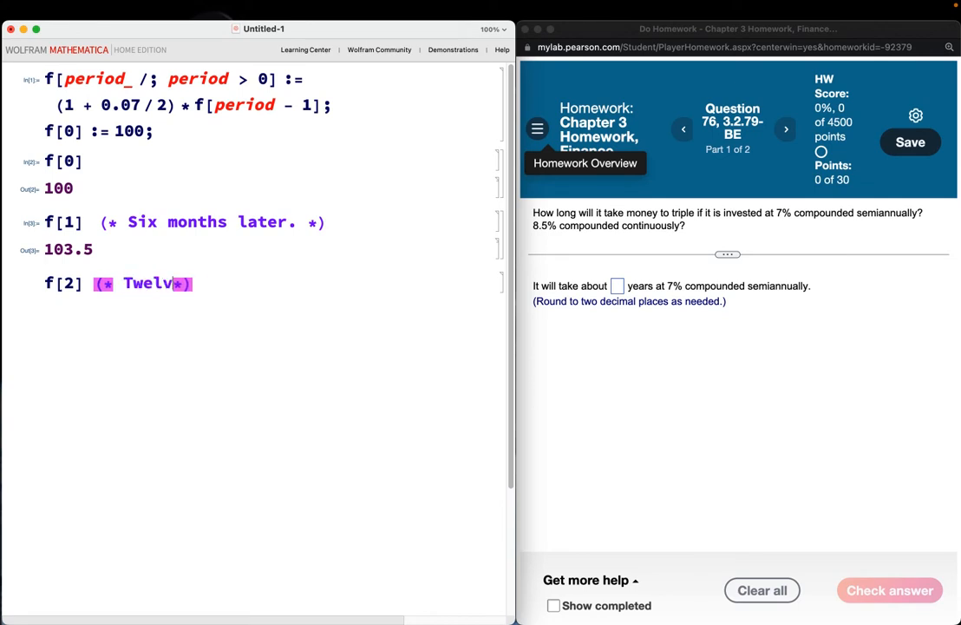
pyautogui.write('onths later.')
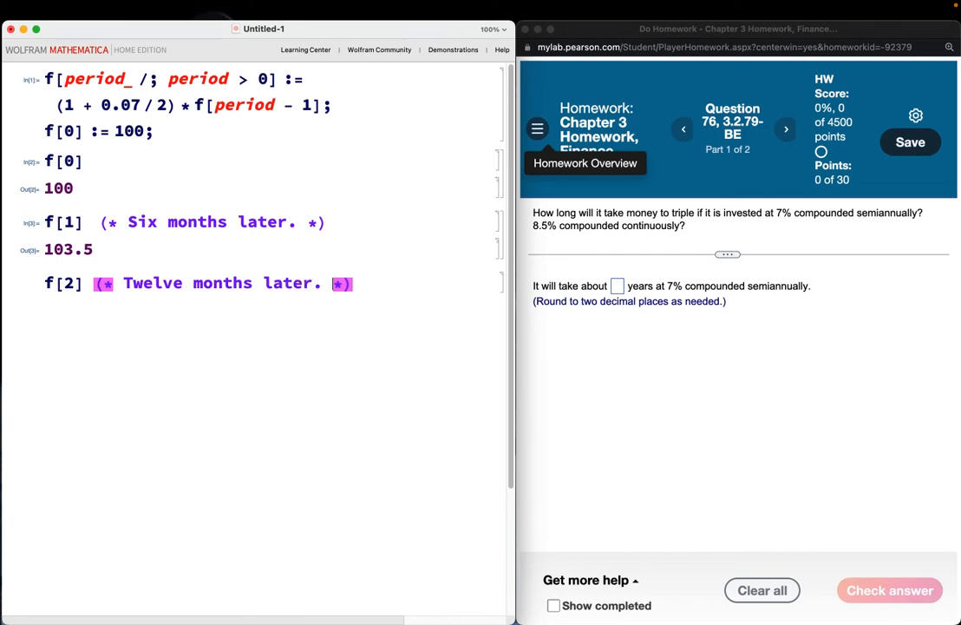
pyautogui.press('Right')
pyautogui.press('Right')
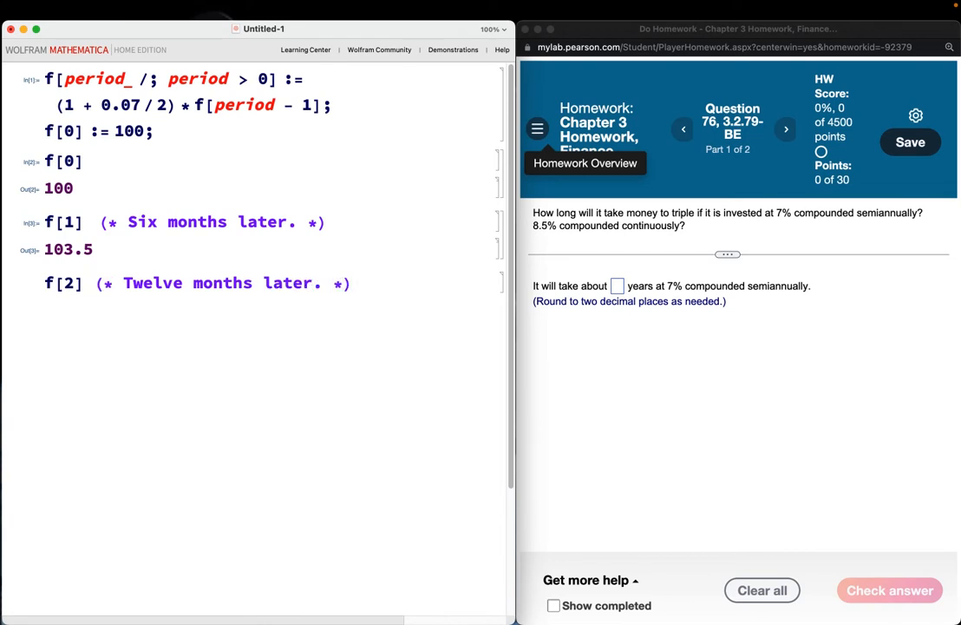
pyautogui.hotkey('shift', 'Return')
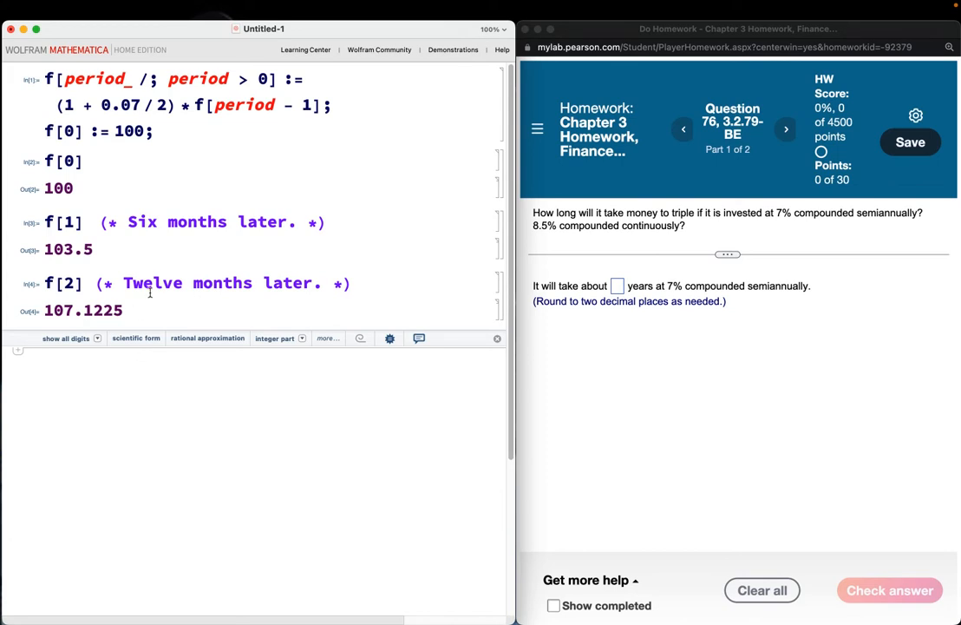
pyautogui.scroll(-1, 151, 273)
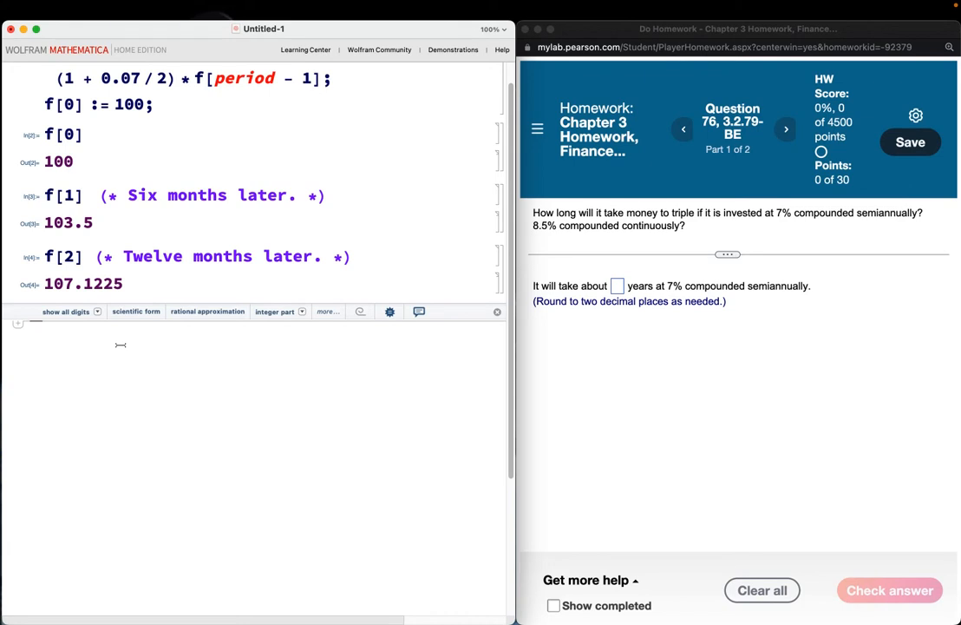
# Enter the expression Table[f[period], {period, 0, 100}] in a new cell below the f[2] result.
pyautogui.write('T')
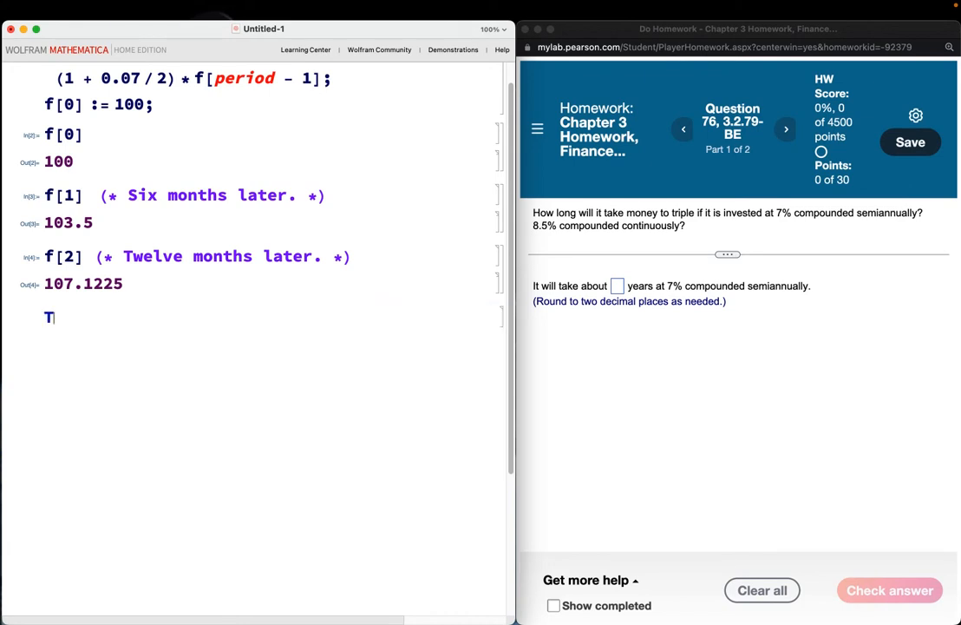
pyautogui.write('able[')
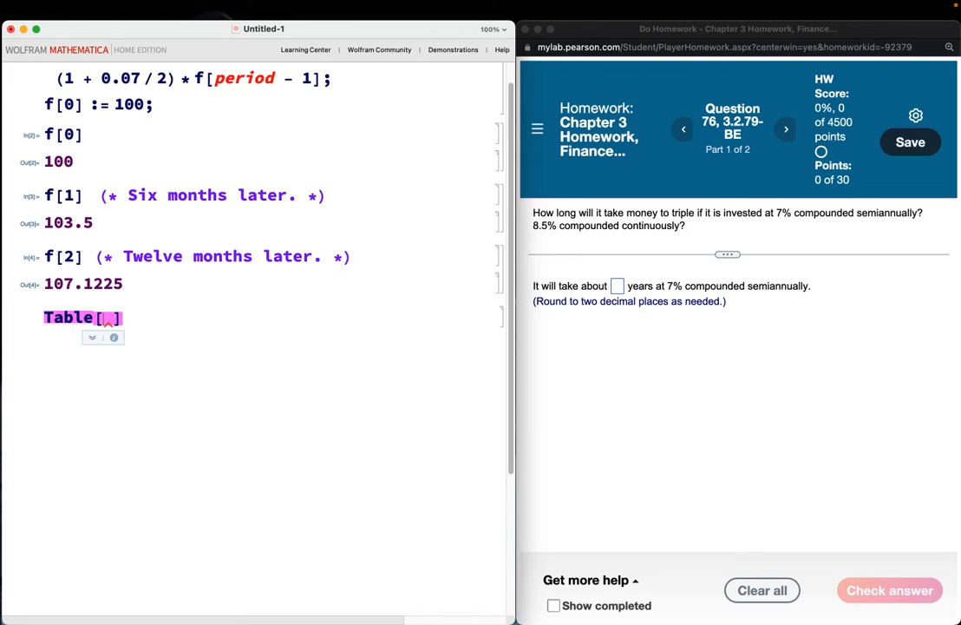
pyautogui.write('f[')
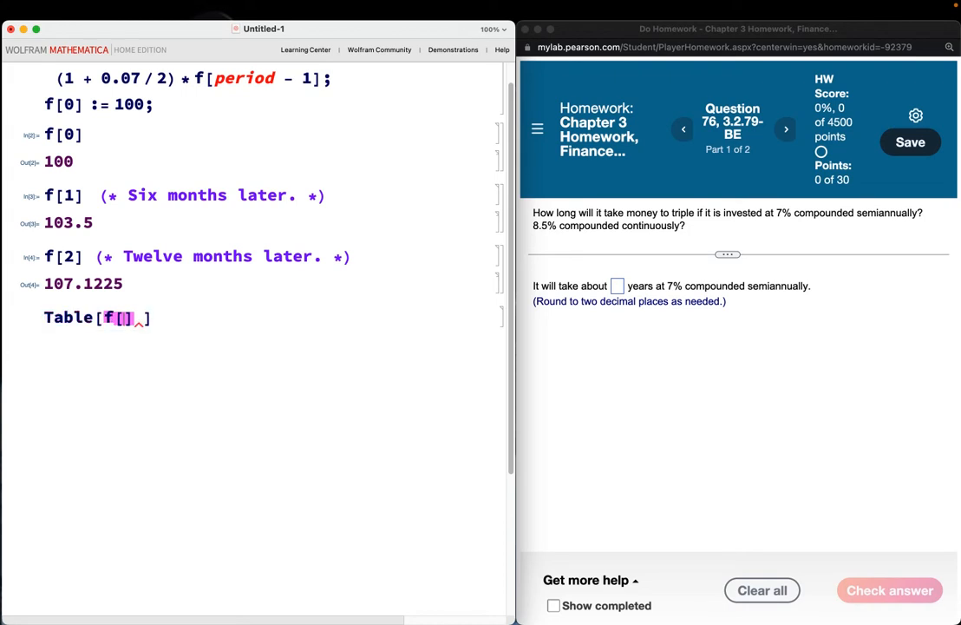
pyautogui.write('period]')
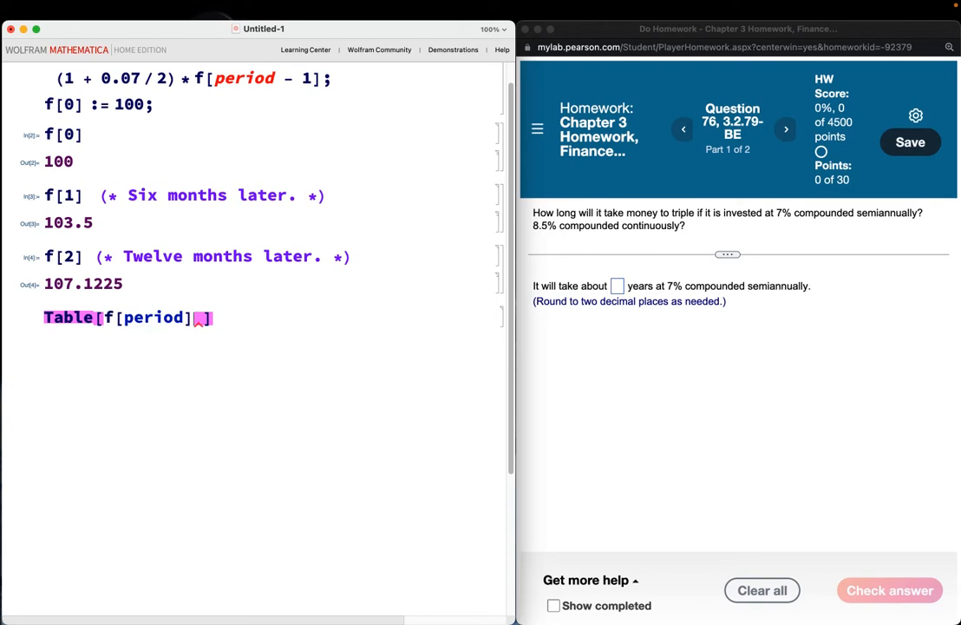
pyautogui.write(', {period, ')
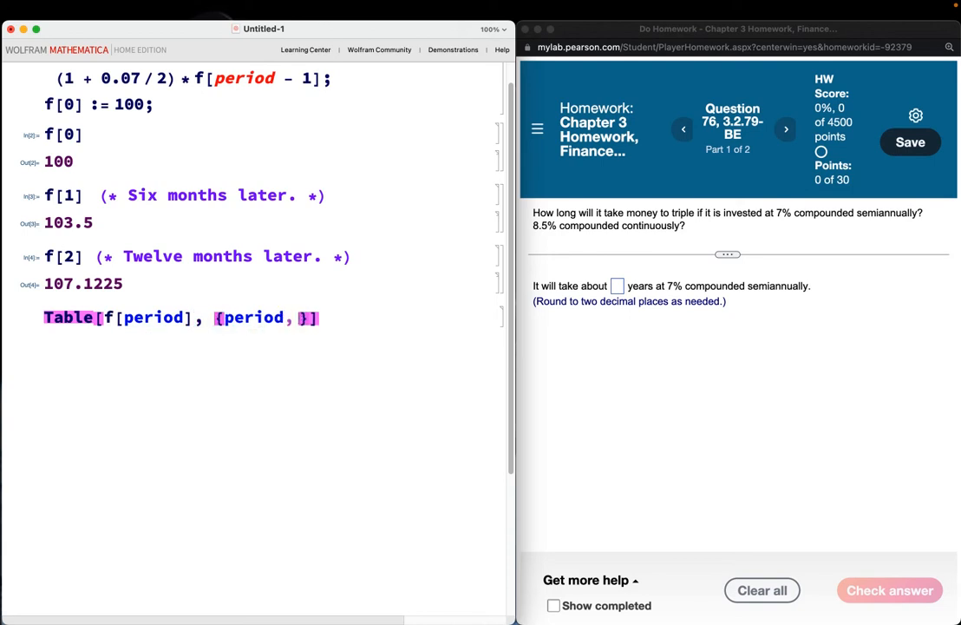
pyautogui.write('0, 100')
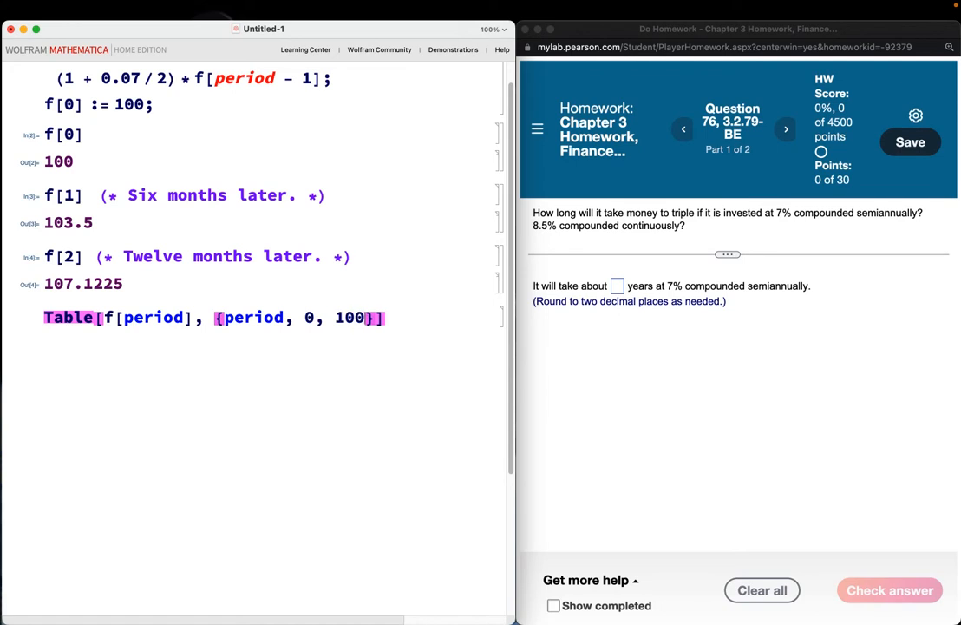
pyautogui.press('Right')
# Change the Table's first argument into the pair {period, f[period]}.
pyautogui.click(104, 317)
pyautogui.write('(period')
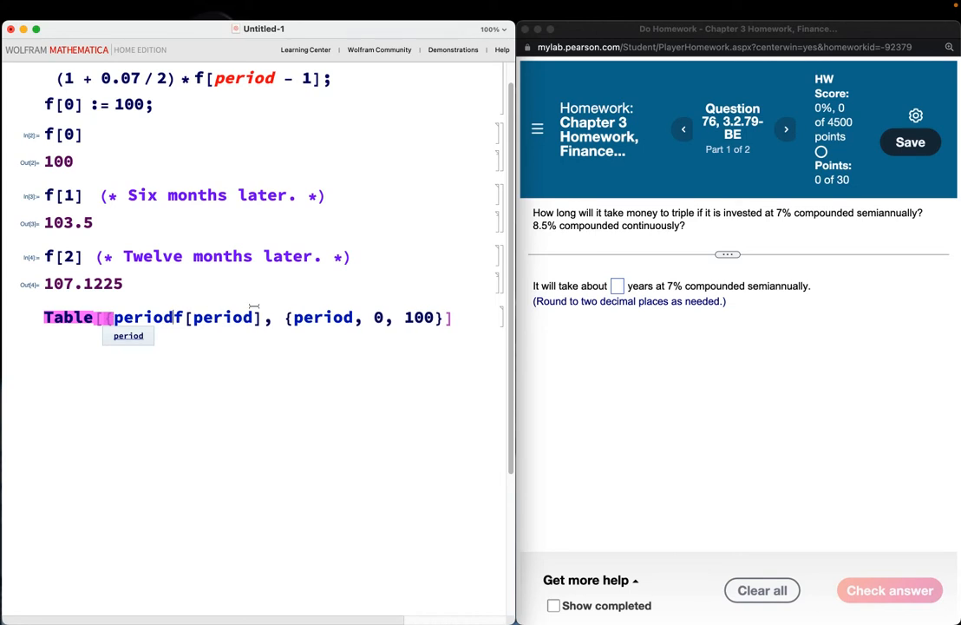
pyautogui.write(',')
pyautogui.click(286, 316)
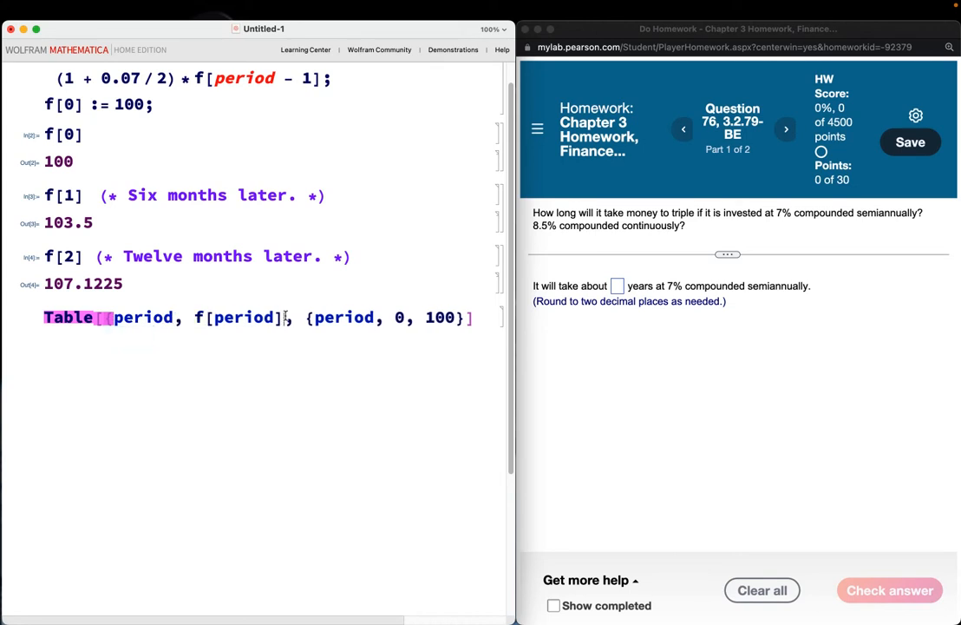
pyautogui.write('}')
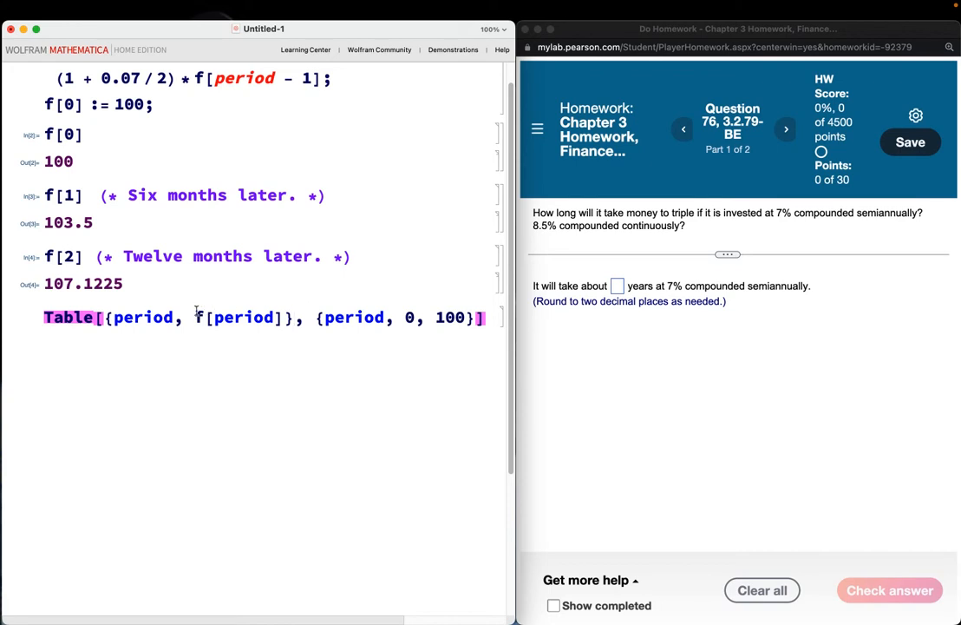
# Enlarge the notebook window and wrap the Table's f[period] as NumberForm[f[period], {Infinity, 2}].
pyautogui.click(37, 33)
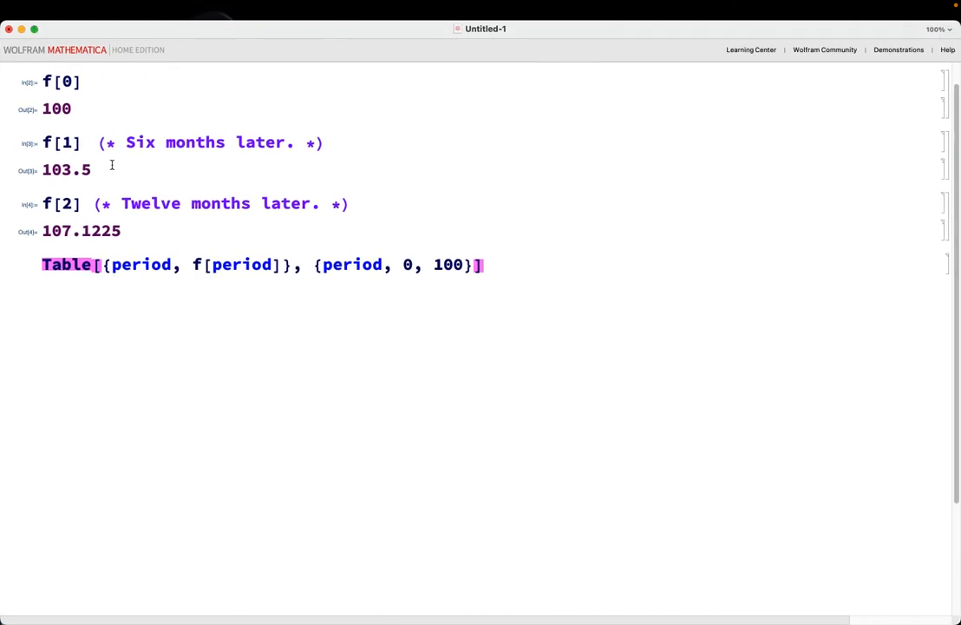
pyautogui.click(196, 263)
pyautogui.write('NumberForm[')
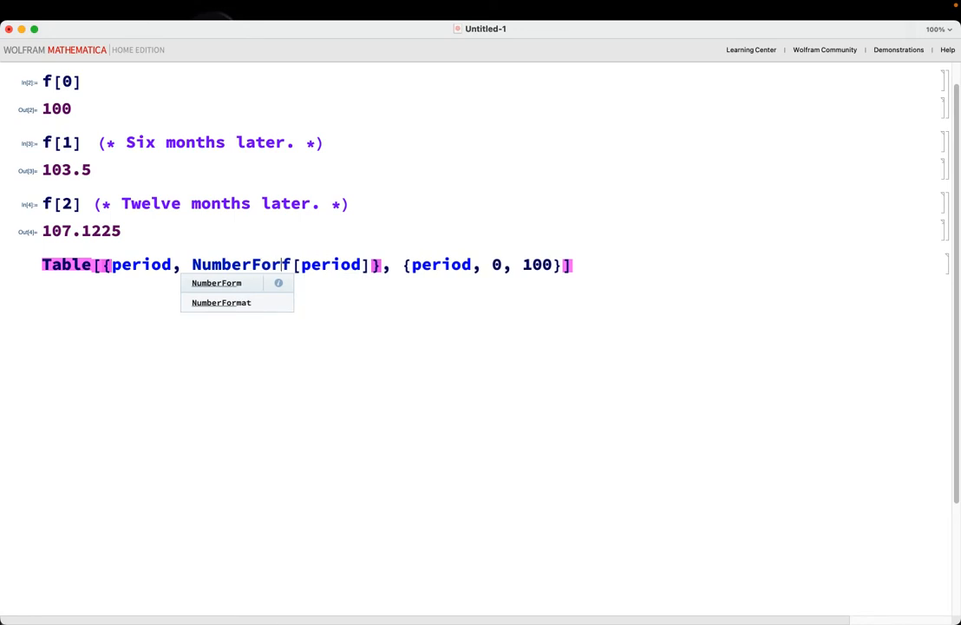
pyautogui.click(392, 264)
pyautogui.write(', {Infinity, 2')
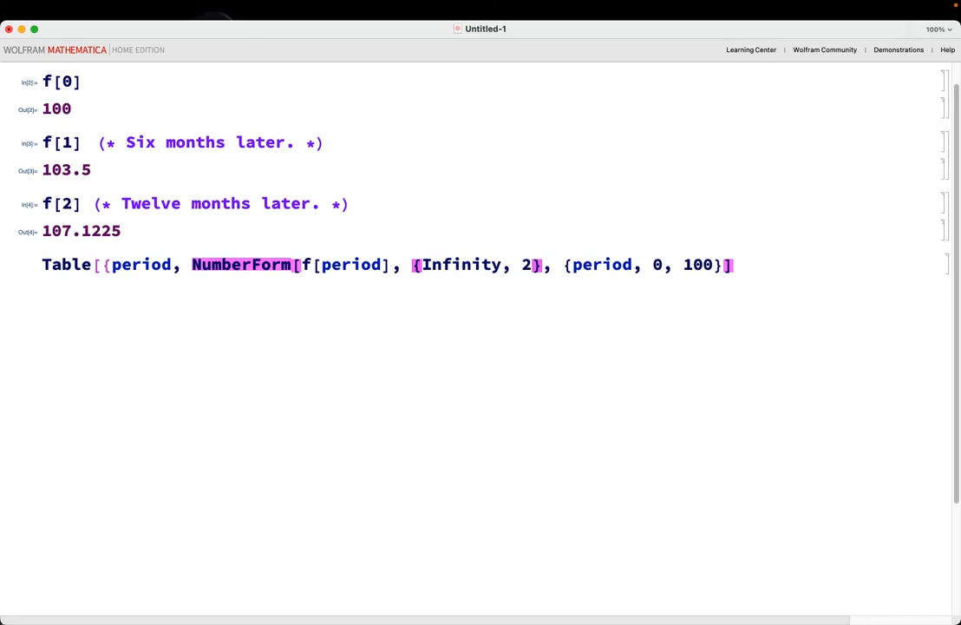
pyautogui.write('}]')
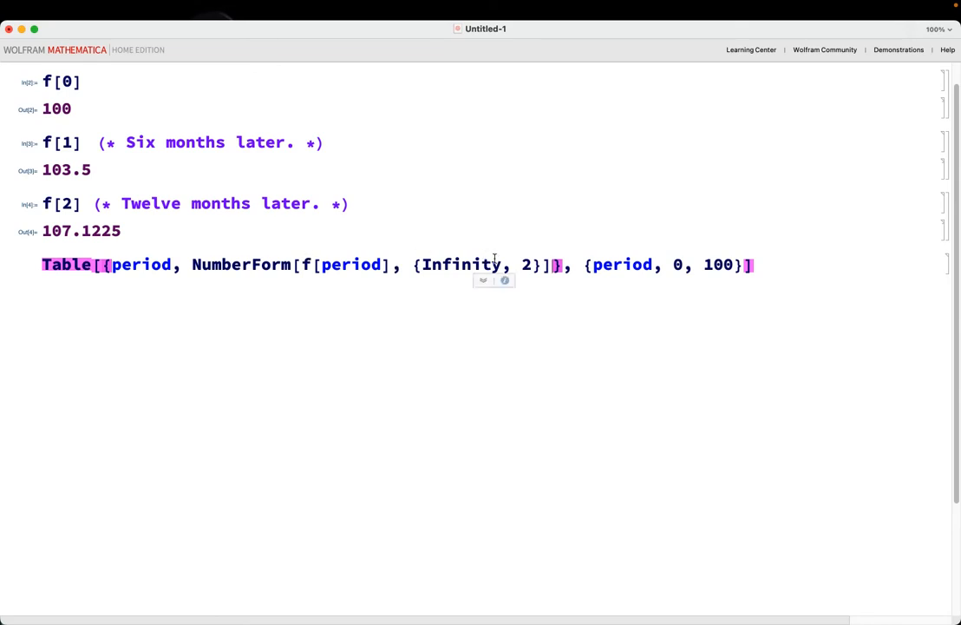
pyautogui.click(564, 263)
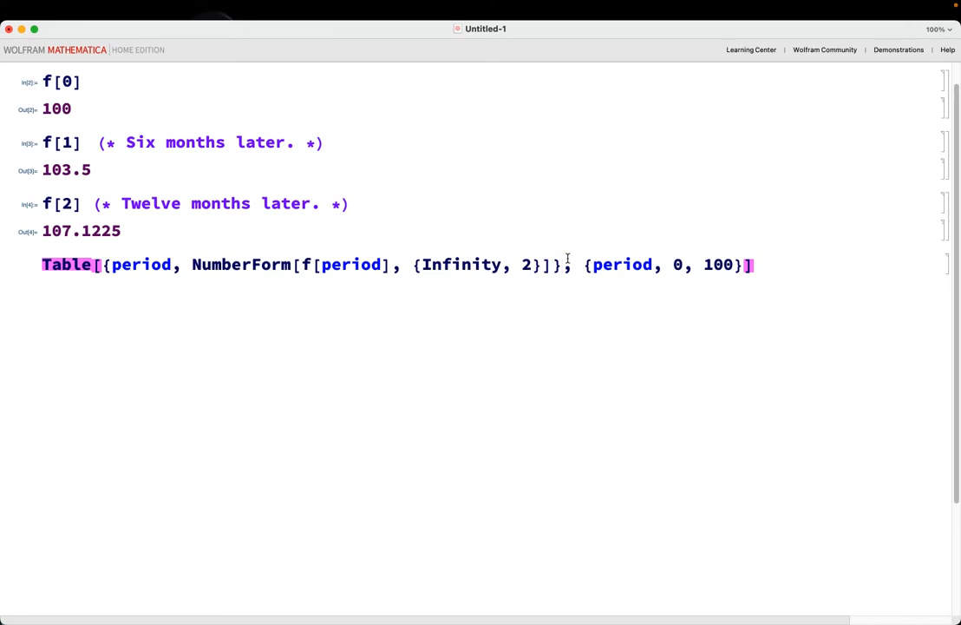
pyautogui.press('BackSpace')
pyautogui.write('}')
# Append // TableForm to the end of the Table expression and evaluate the cell.
pyautogui.click(771, 267)
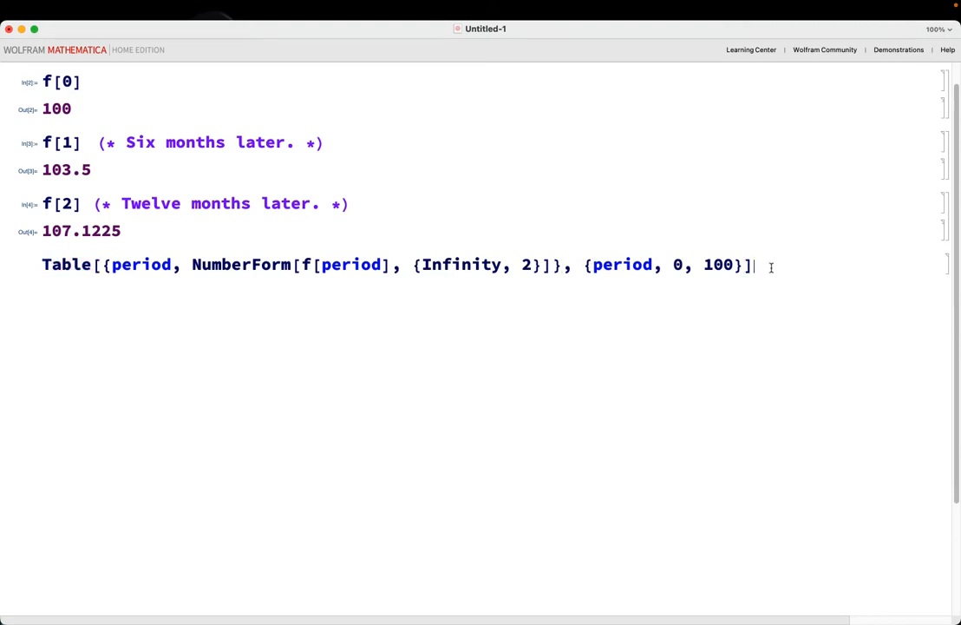
pyautogui.write('// TableForm')
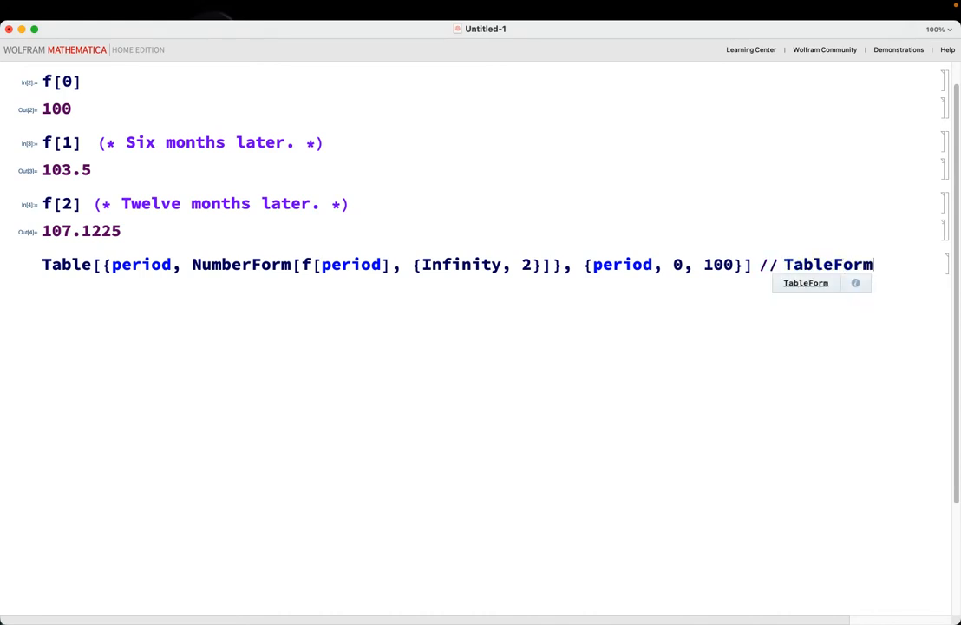
pyautogui.hotkey('shift', 'Return')
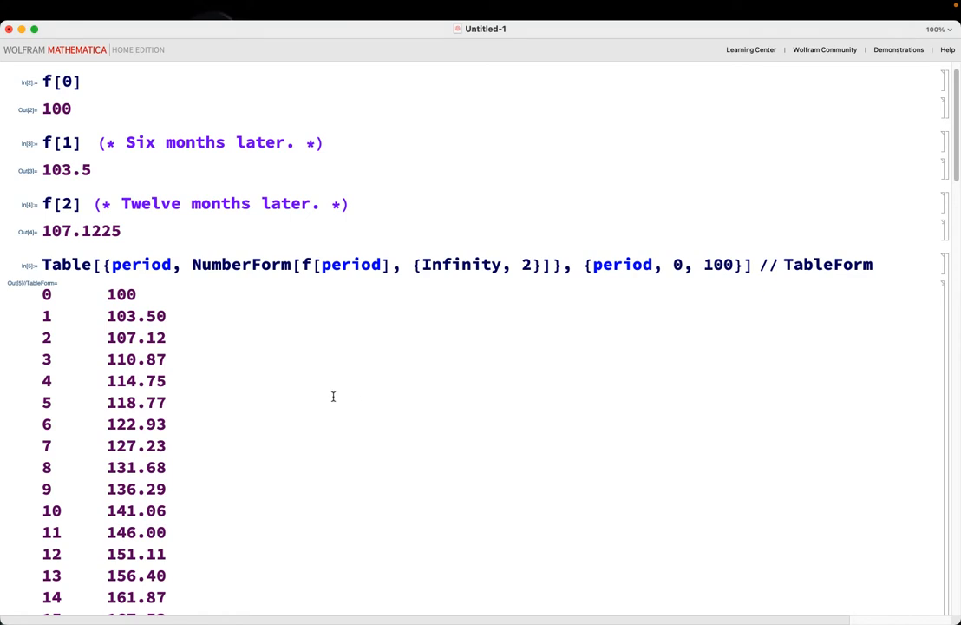
pyautogui.scroll(-2, 334, 396)
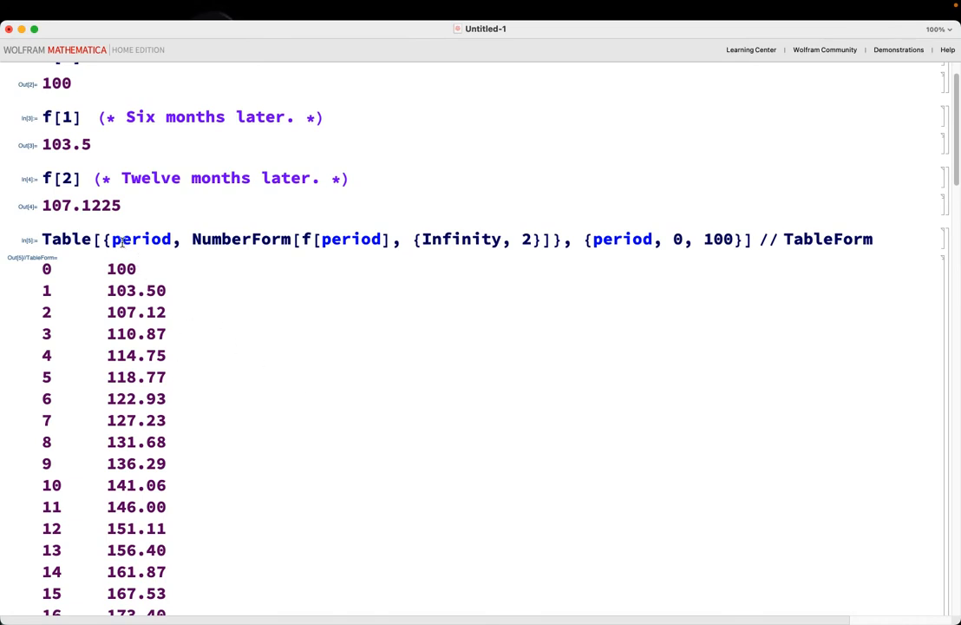
pyautogui.scroll(2, 113, 177)
pyautogui.scroll(1, 117, 186)
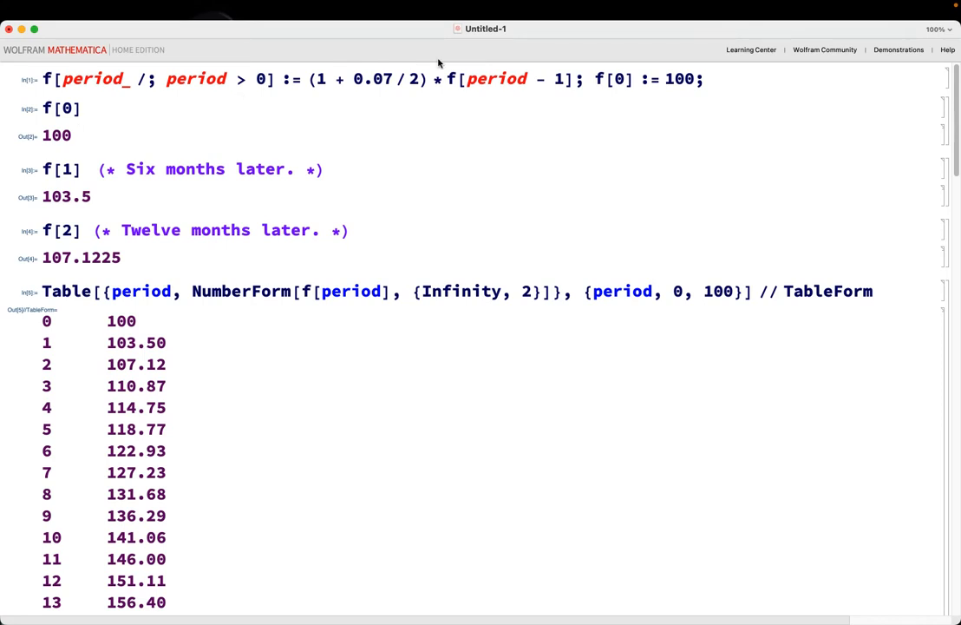
pyautogui.moveTo(729, 15)
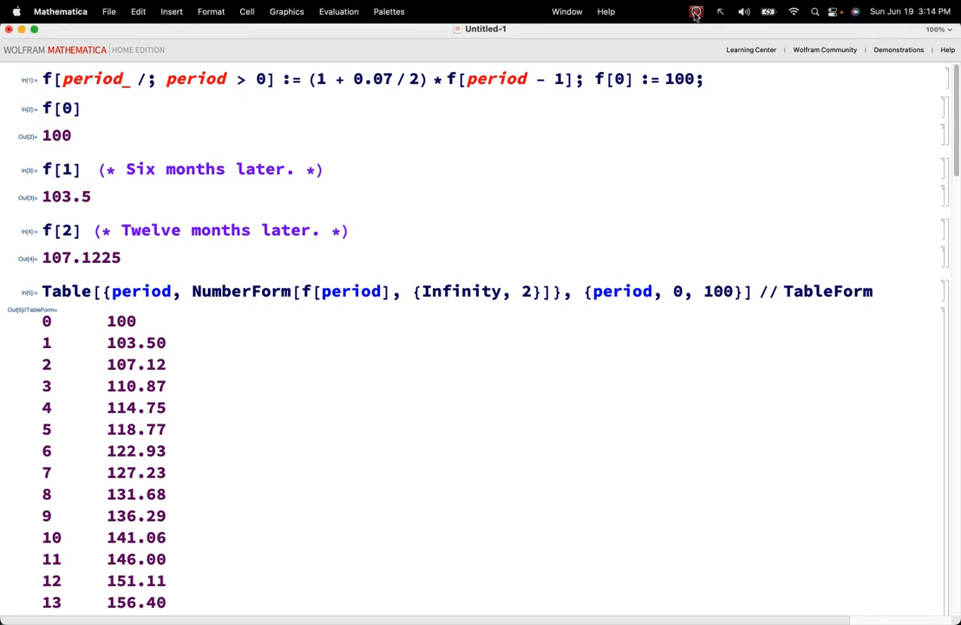
pyautogui.click(696, 13)
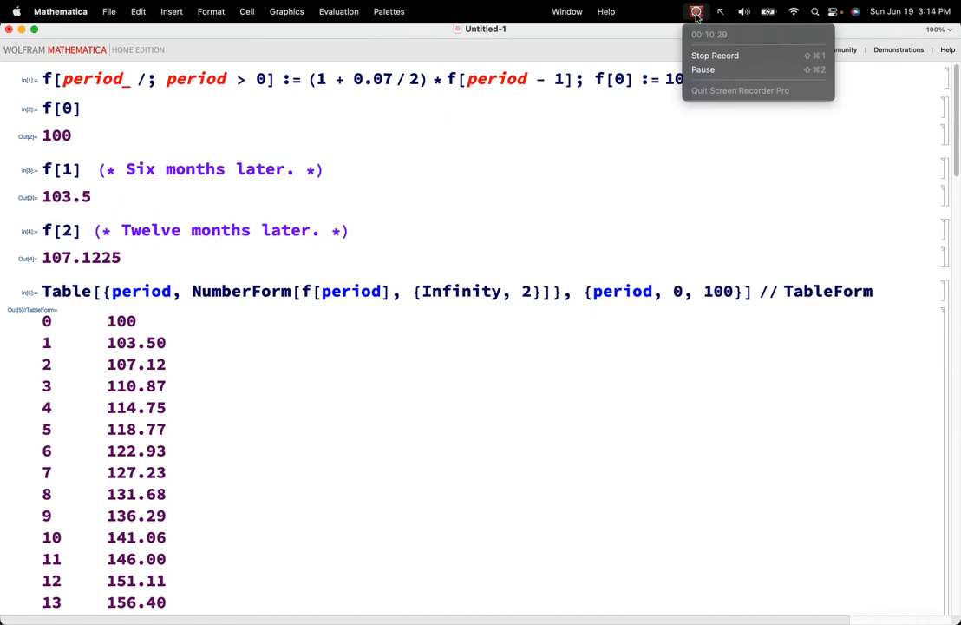
pyautogui.click(709, 73)
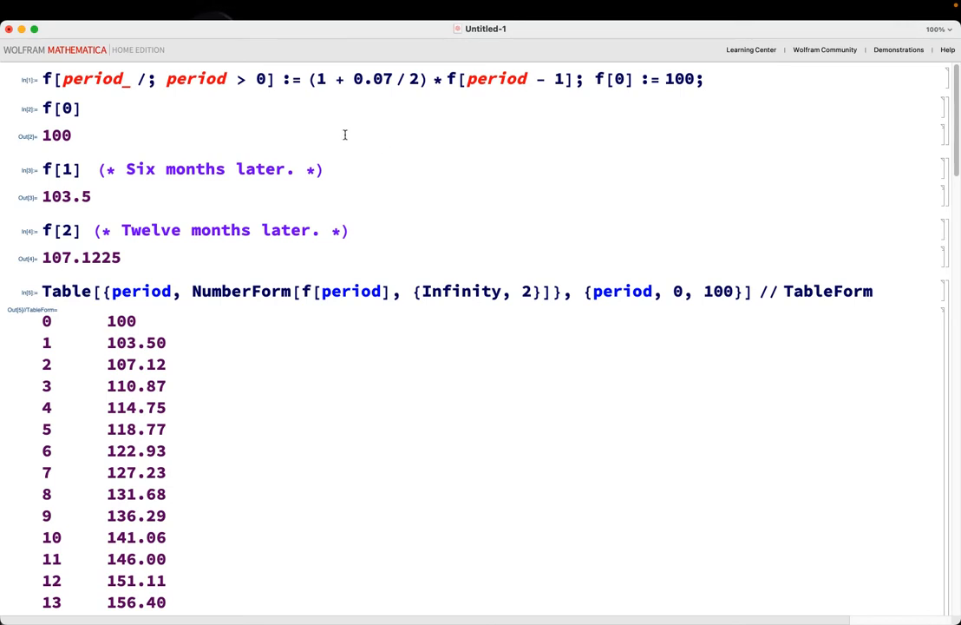
# Change the base case in the function definition cell to f[0] := 100.00;.
pyautogui.click(692, 79)
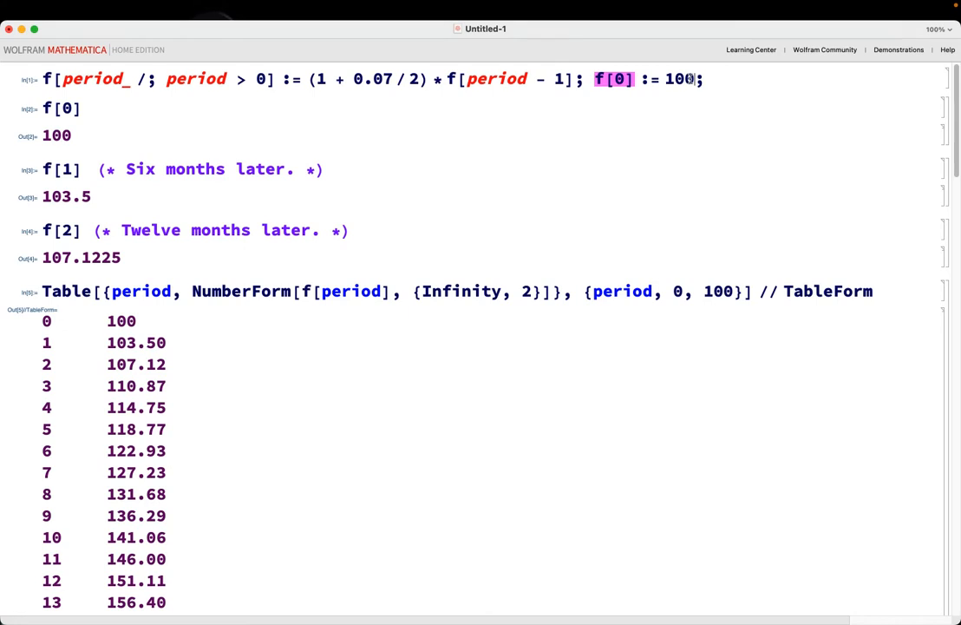
pyautogui.write('.00')
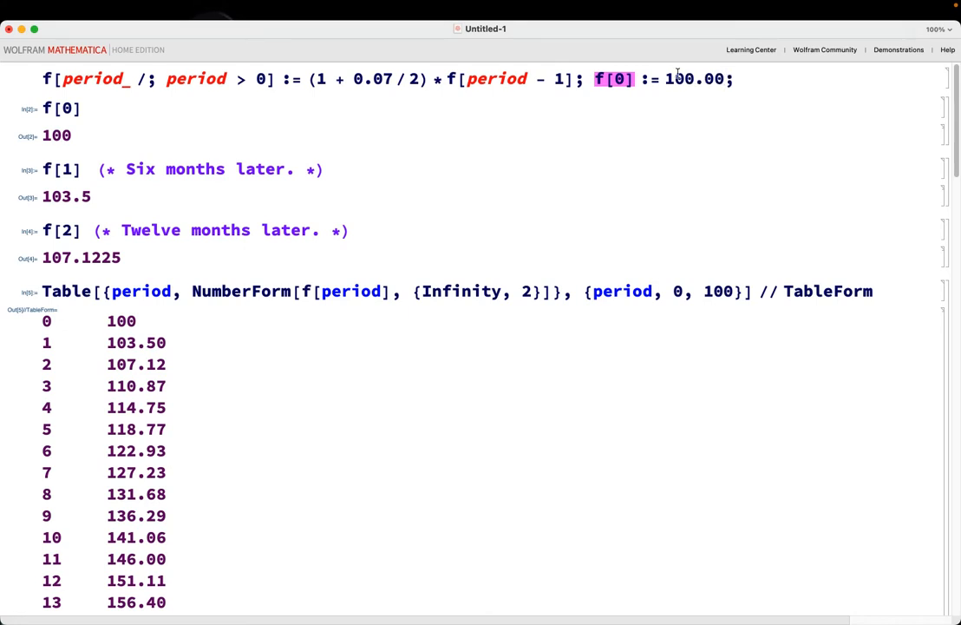
pyautogui.click(752, 79)
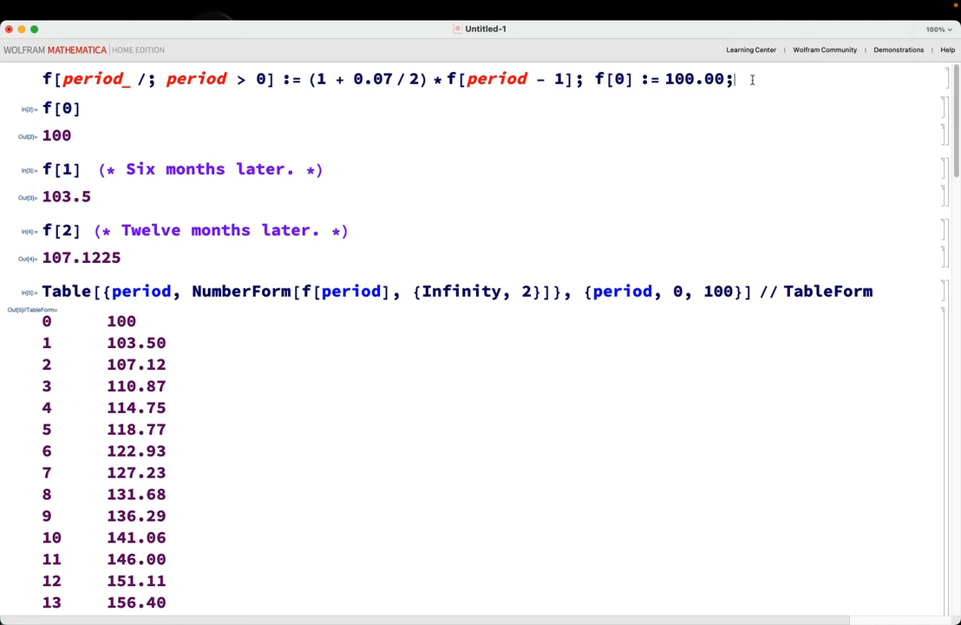
# Add and evaluate a Clear[f] cell above the function definition, and re-evaluate the definition cell.
pyautogui.click(73, 67)
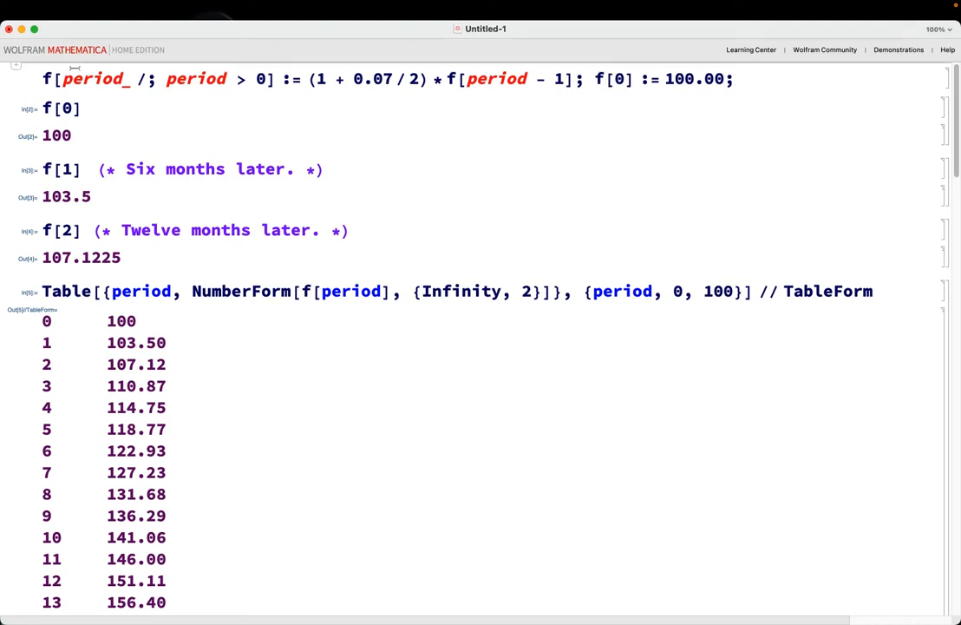
pyautogui.write('Clear[f]')
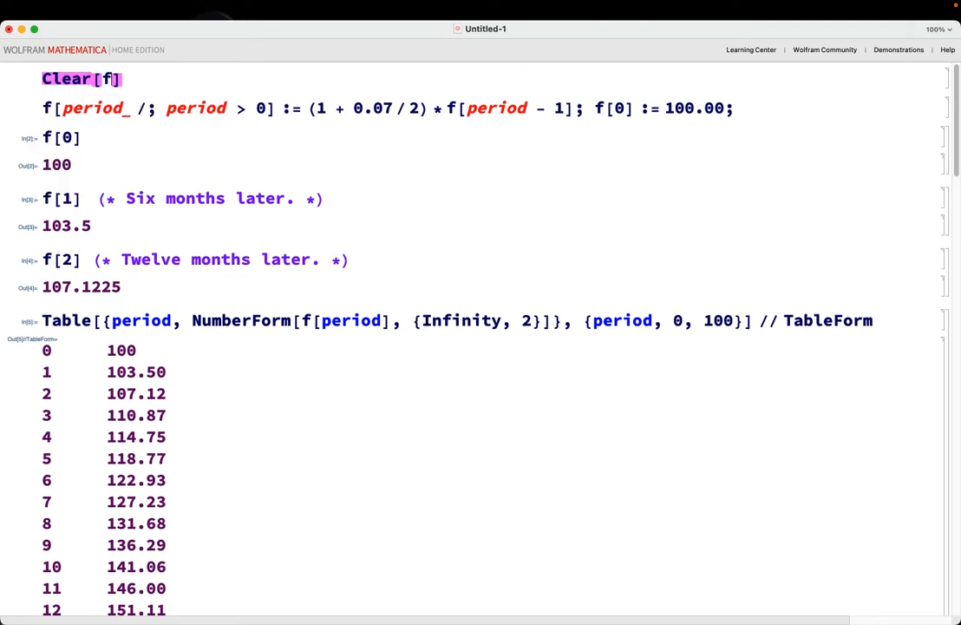
pyautogui.hotkey('shift', 'Return')
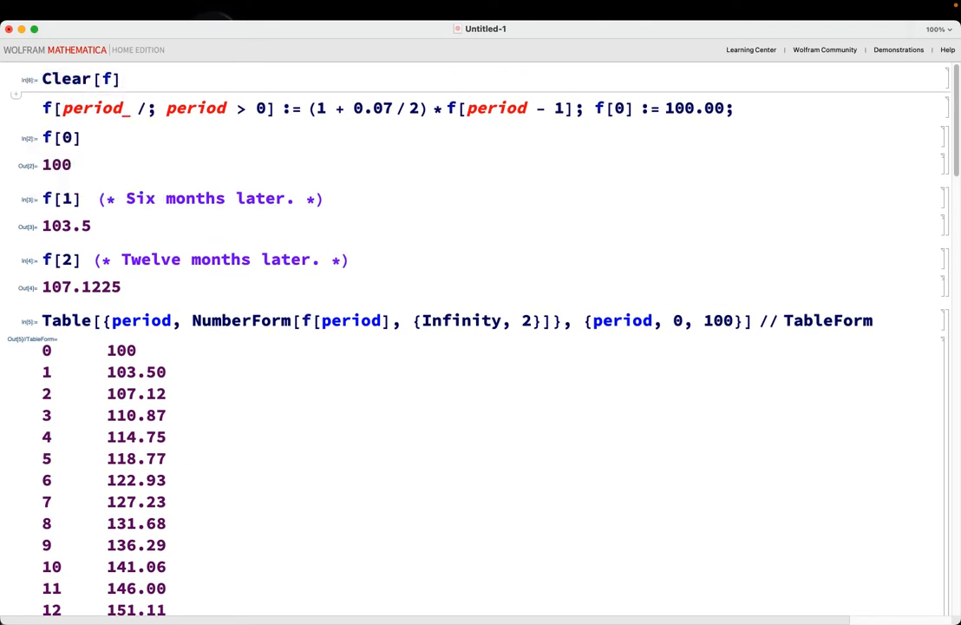
pyautogui.click(743, 132)
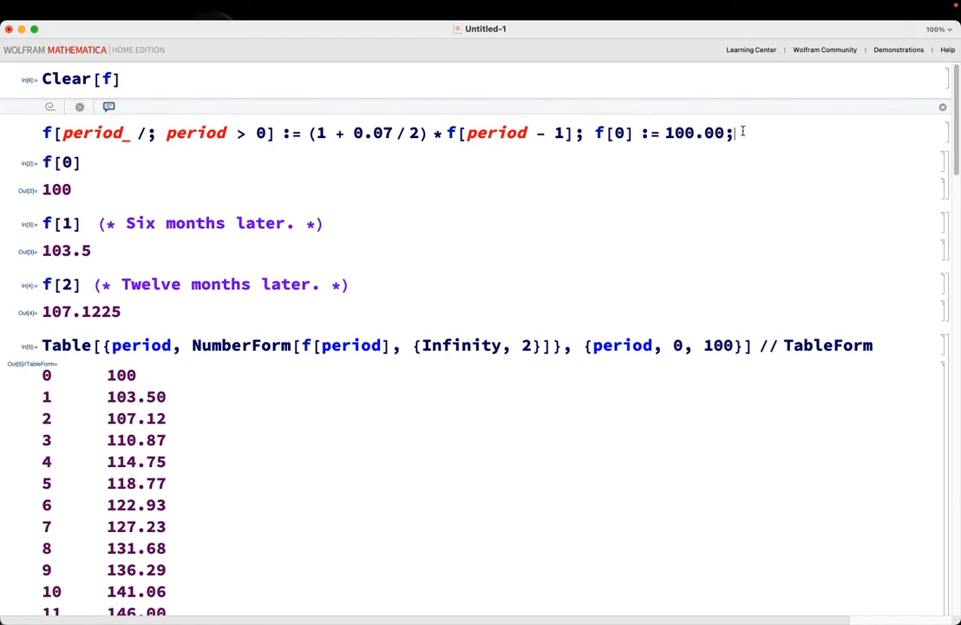
pyautogui.hotkey('shift', 'Return')
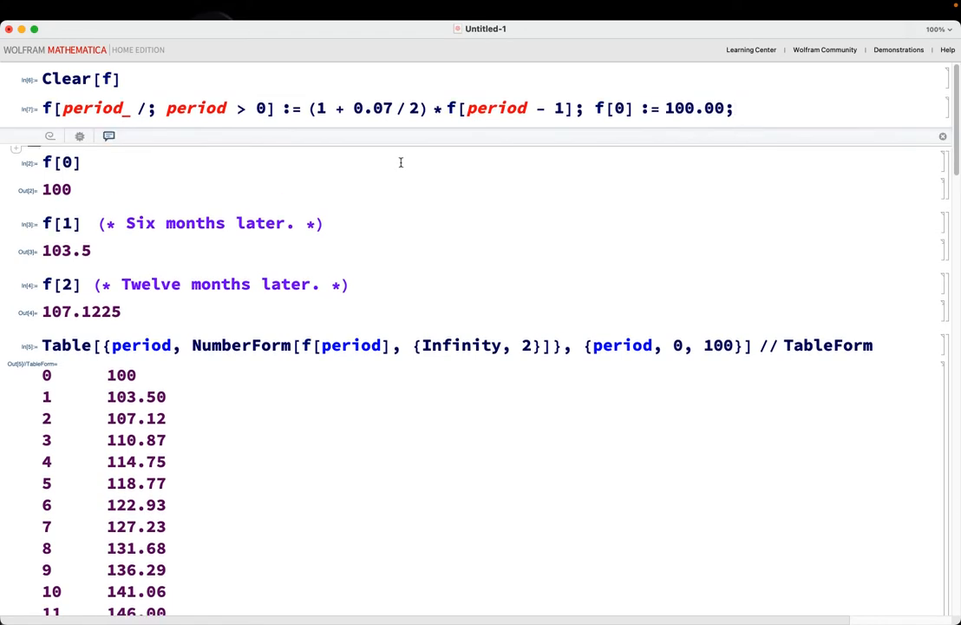
# Re-evaluate the f[0], f[1] and f[2] cells and the TableForm table of periods 0 to 100.
pyautogui.click(154, 156)
pyautogui.hotkey('shift', 'Return')
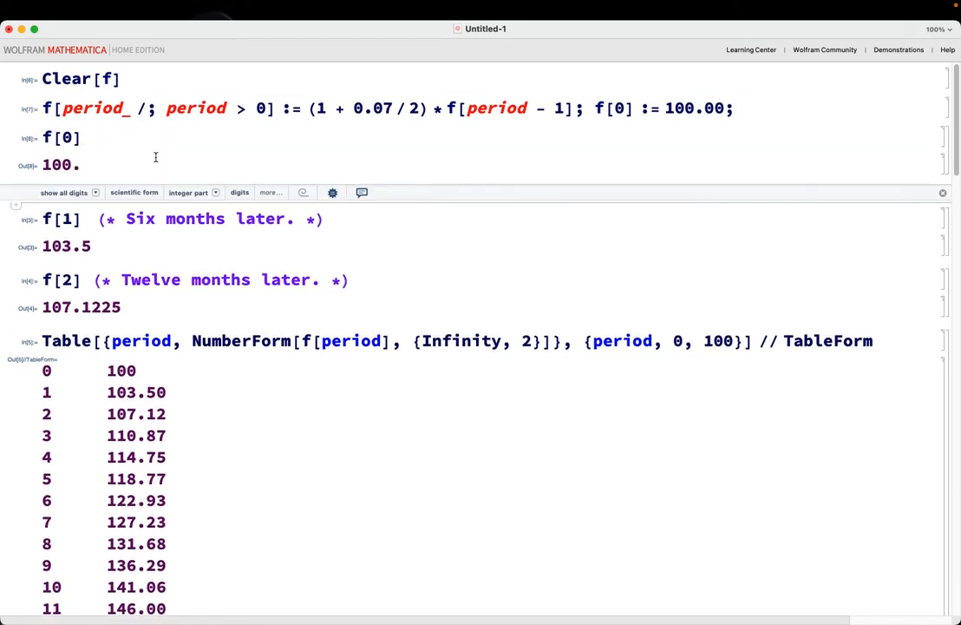
pyautogui.click(347, 223)
pyautogui.hotkey('shift', 'Return')
pyautogui.click(356, 280)
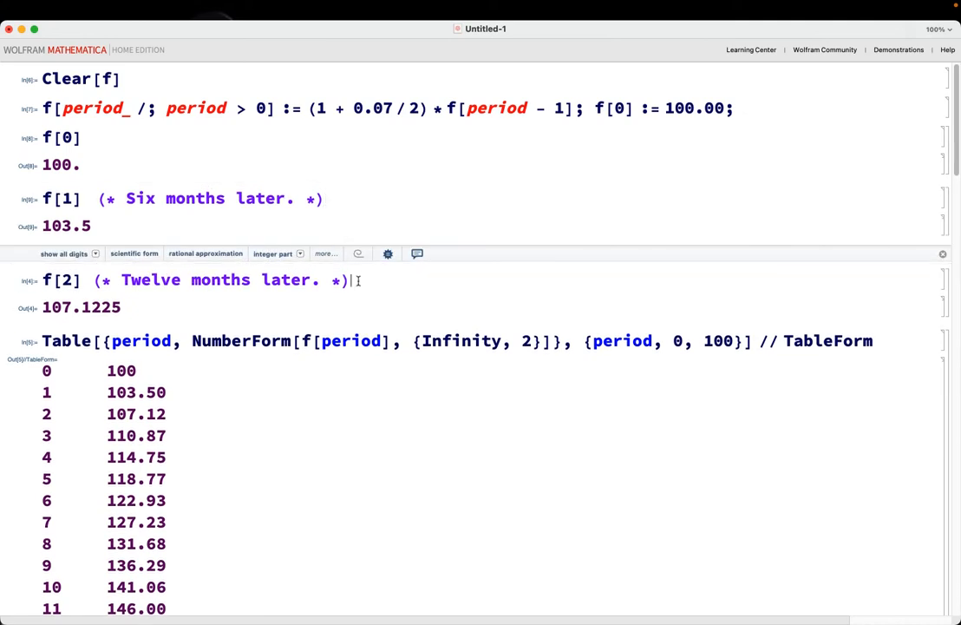
pyautogui.hotkey('shift', 'Return')
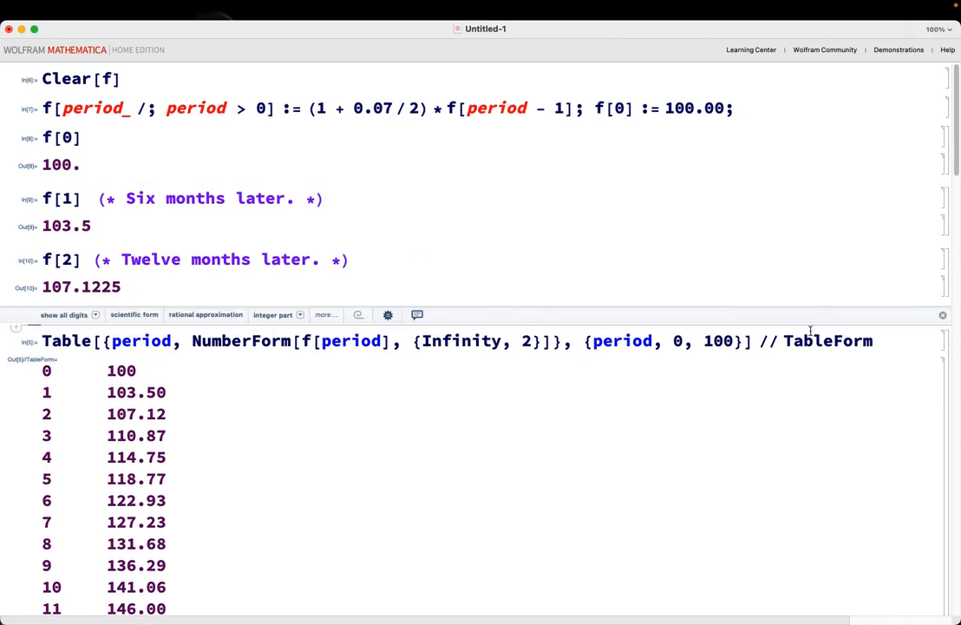
pyautogui.click(875, 340)
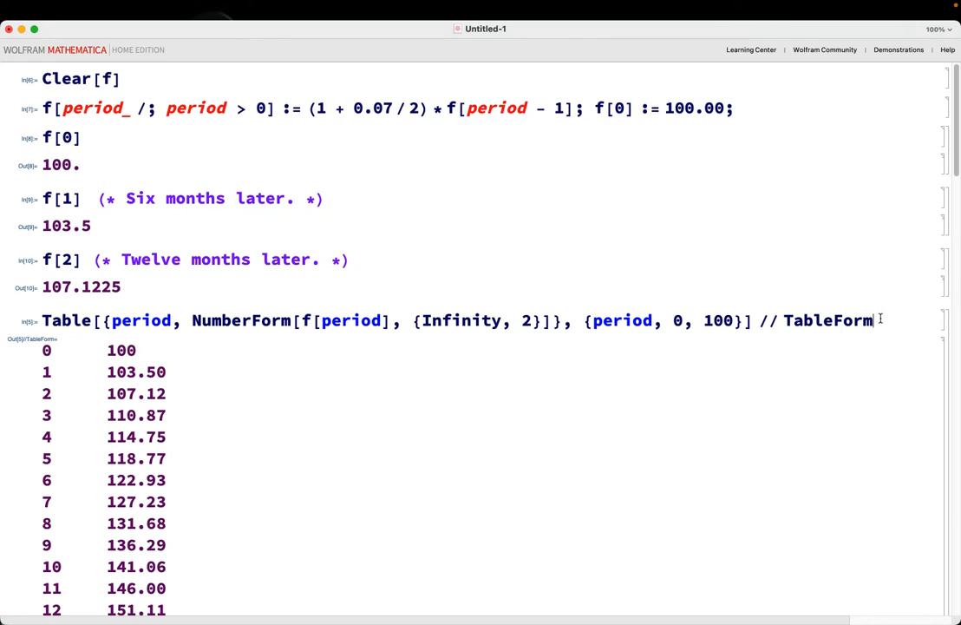
pyautogui.hotkey('shift', 'Return')
pyautogui.scroll(-1, 203, 472)
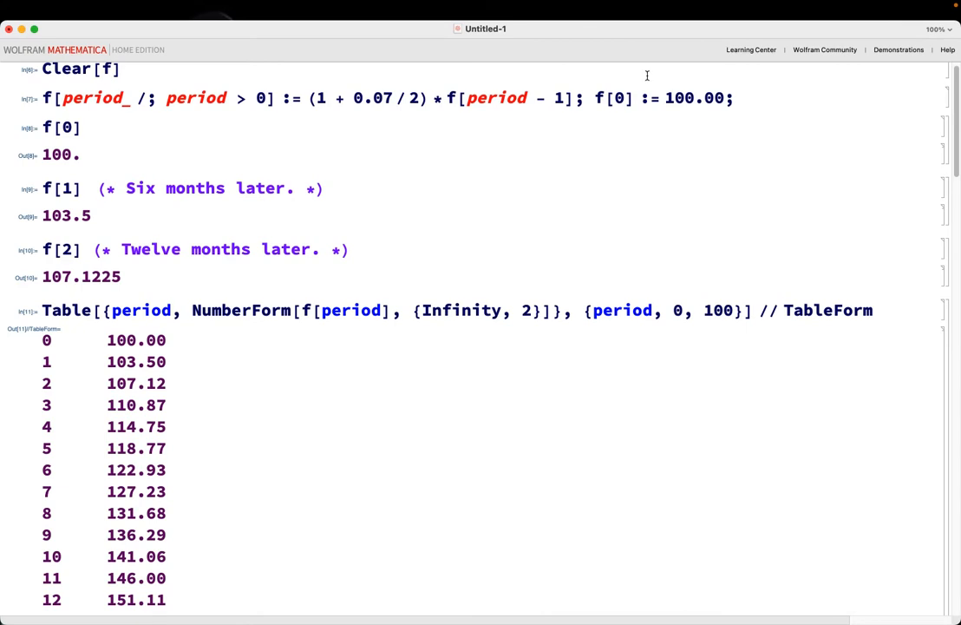
pyautogui.moveTo(735, 8)
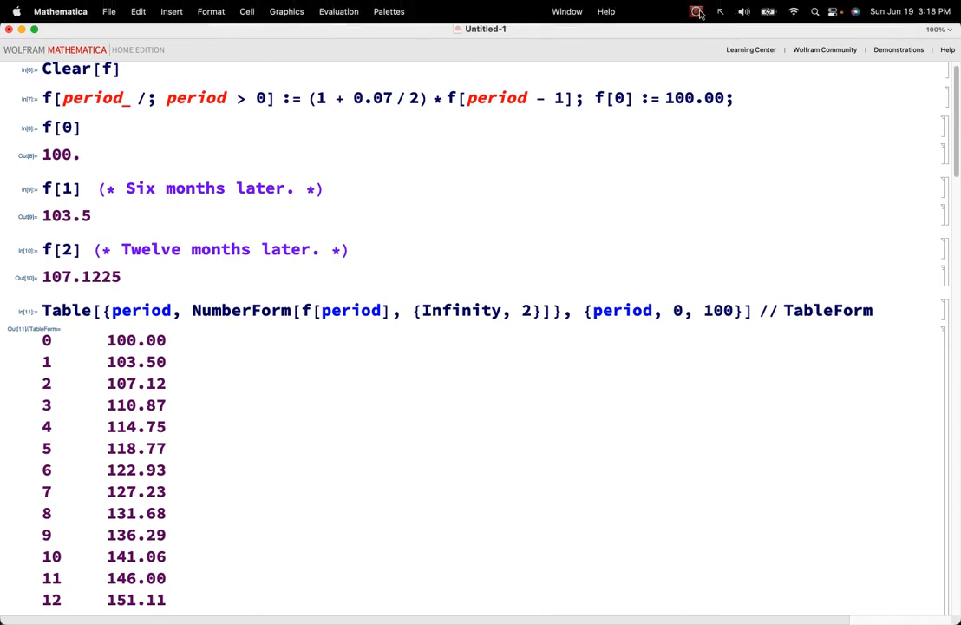
pyautogui.click(699, 13)
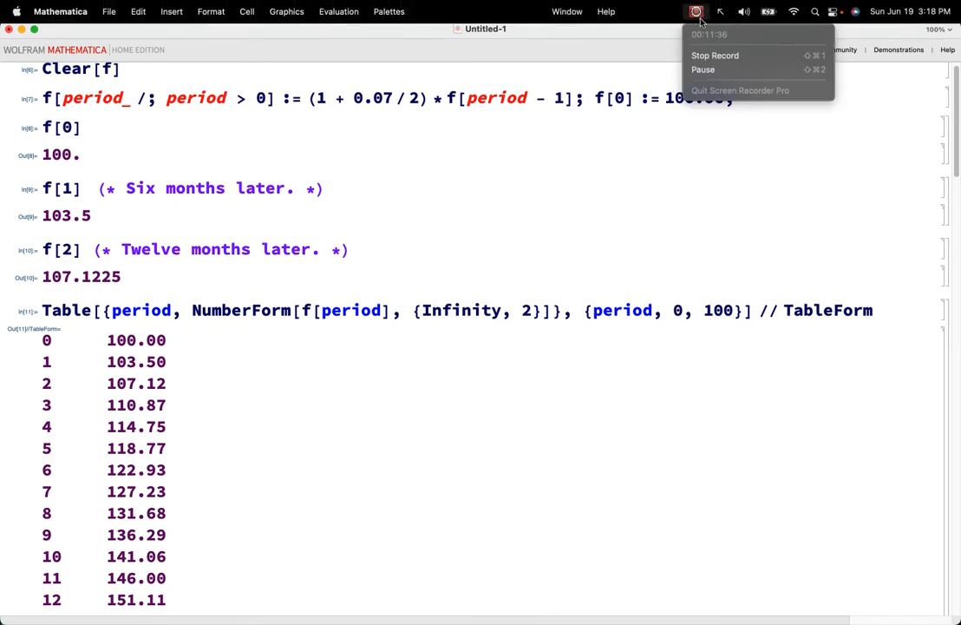
pyautogui.click(714, 71)
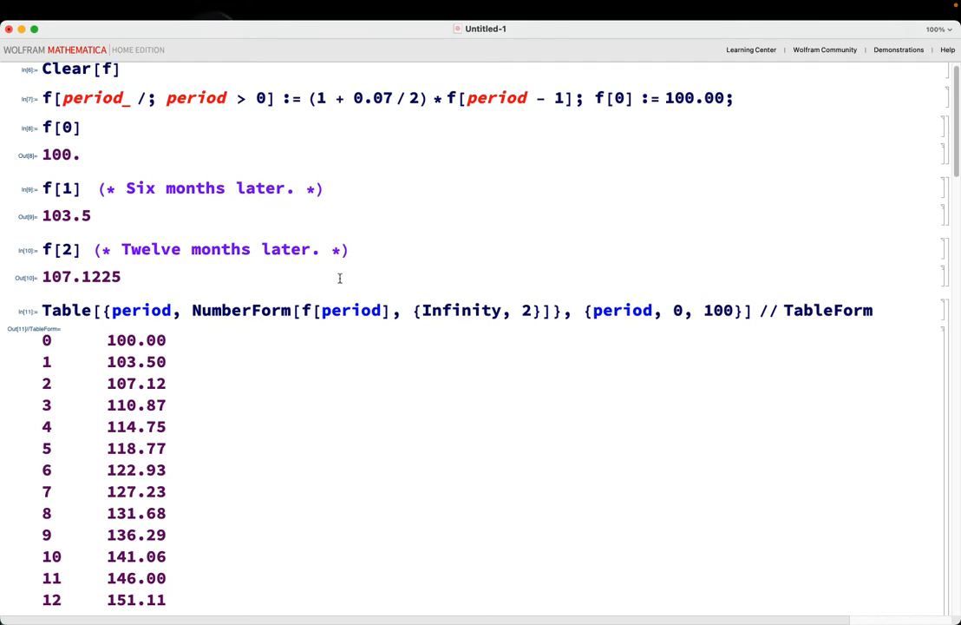
# Prefix the balances in the Table expression with a dollar sign using "$" <> ToString[...] around NumberForm, and evaluate the cell.
pyautogui.click(192, 310)
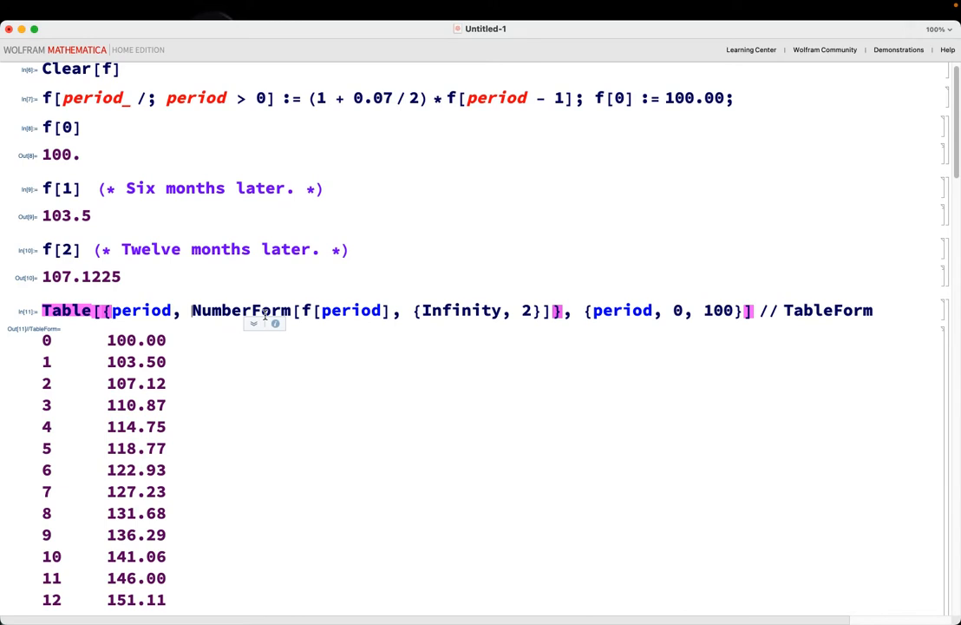
pyautogui.write('"$"')
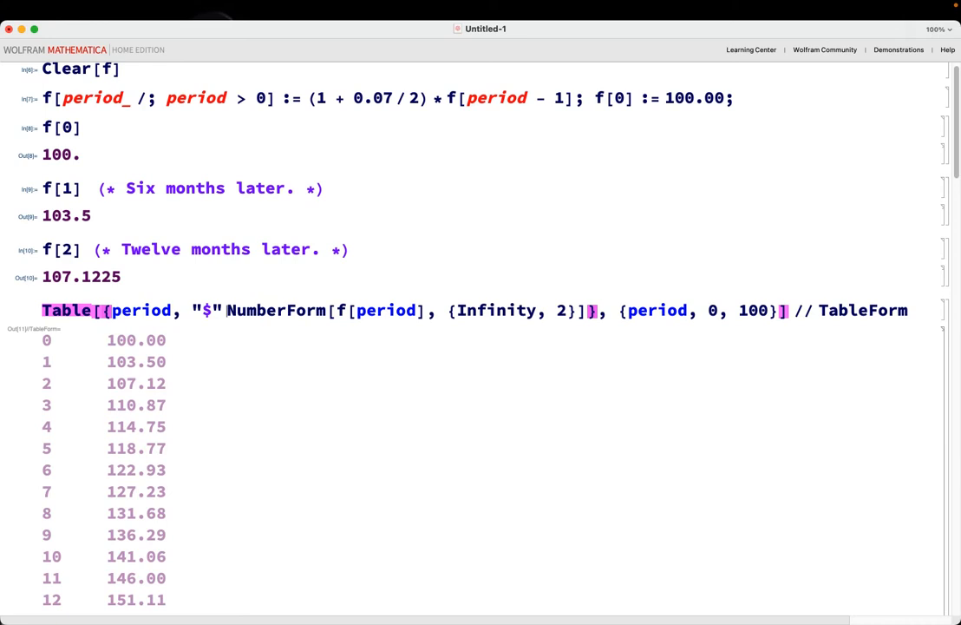
pyautogui.write(' <> ')
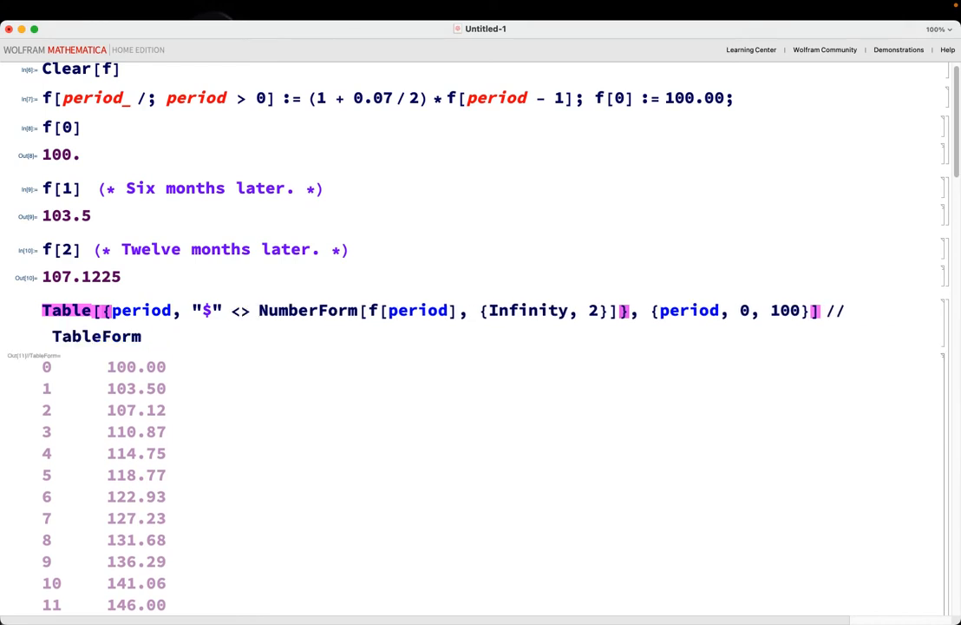
pyautogui.write('ToString[')
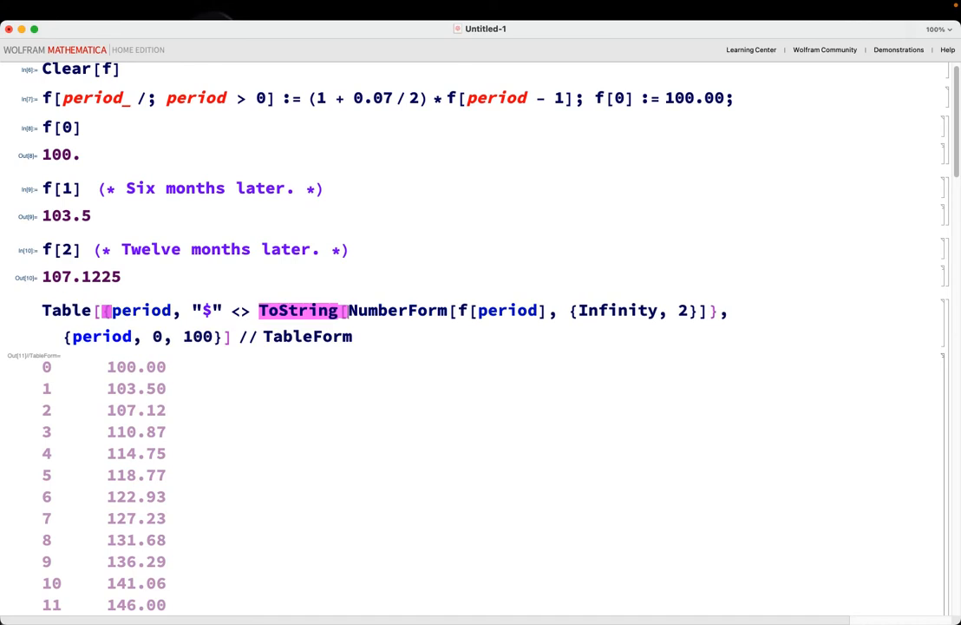
pyautogui.click(705, 308)
pyautogui.write(']')
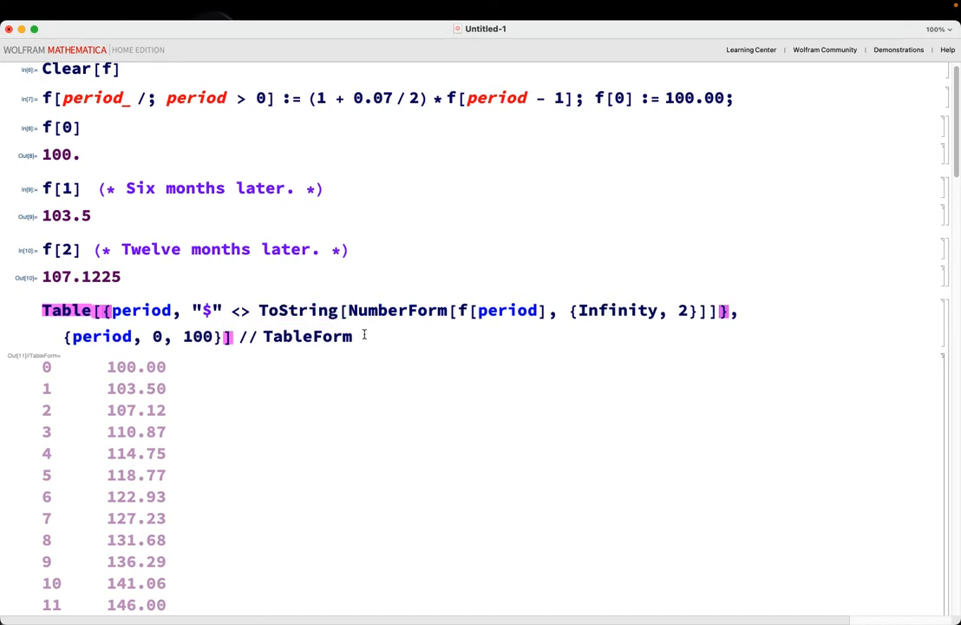
pyautogui.click(394, 331)
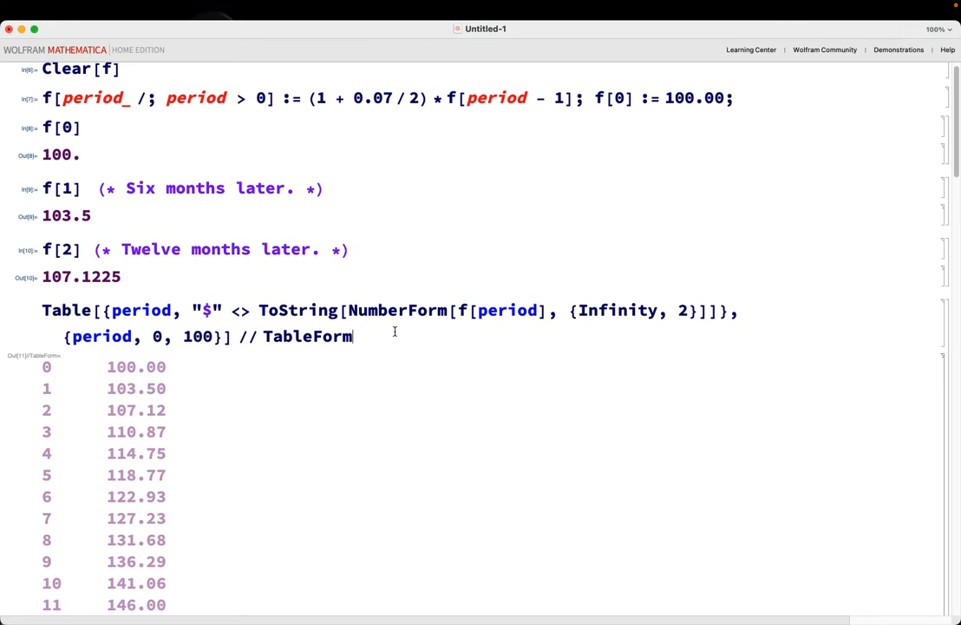
pyautogui.hotkey('shift', 'Return')
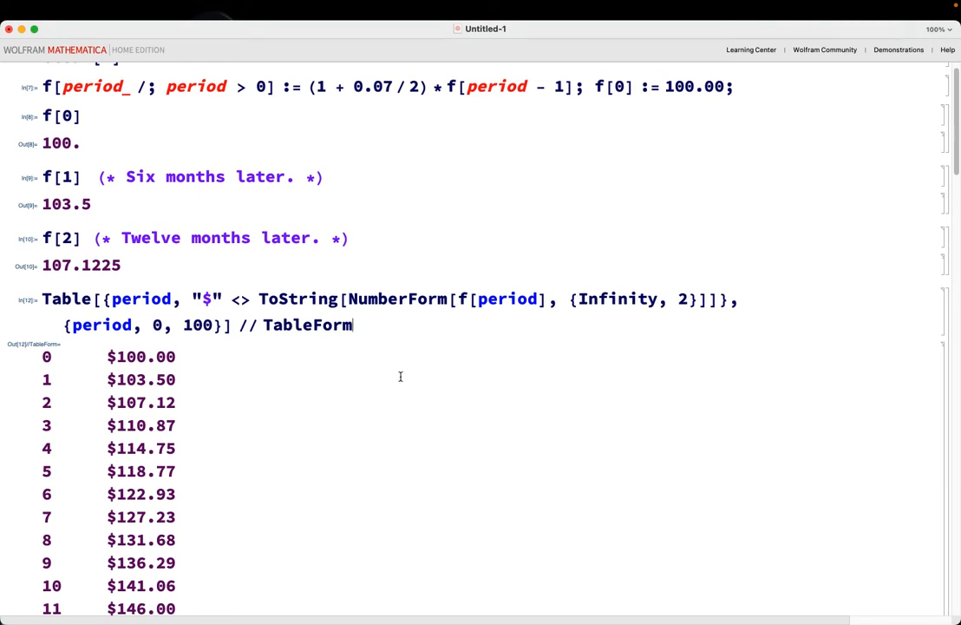
# Circle the period 32 row in the output table and draw check marks beside the rows for periods 31 and 32.
pyautogui.scroll(-2, 400, 376)
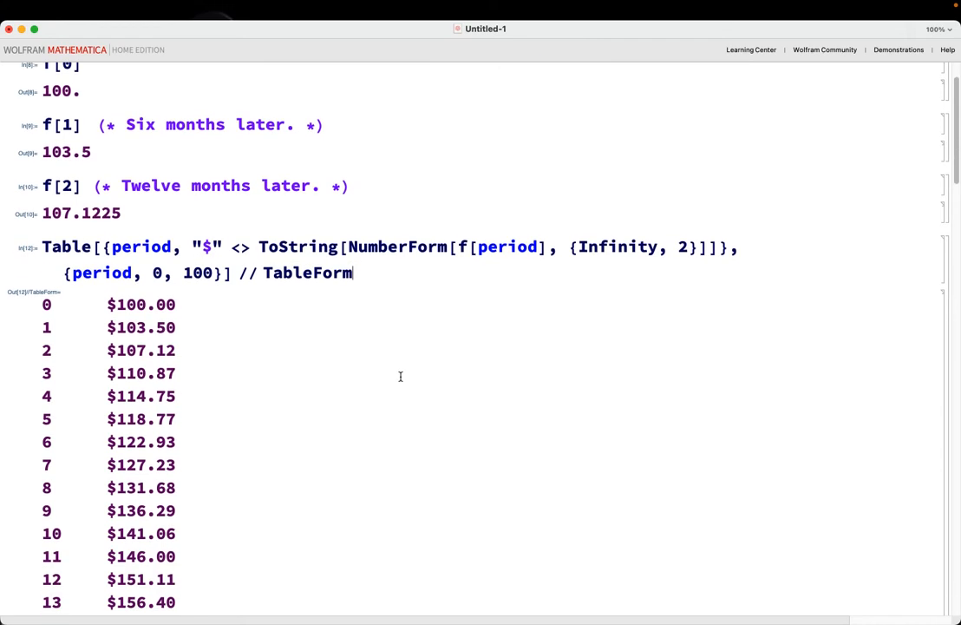
pyautogui.scroll(-1, 400, 376)
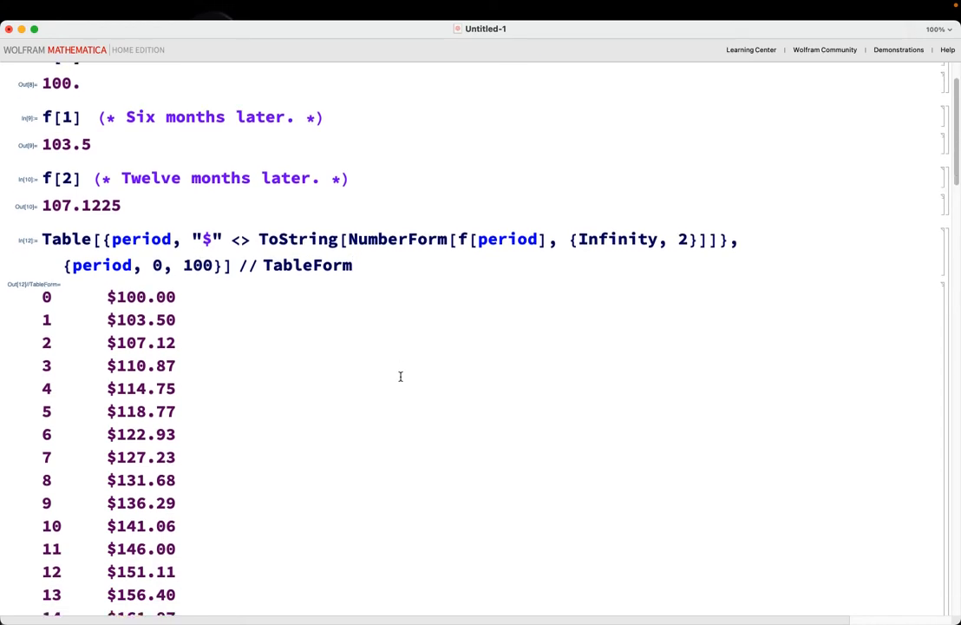
pyautogui.scroll(-15, 400, 375)
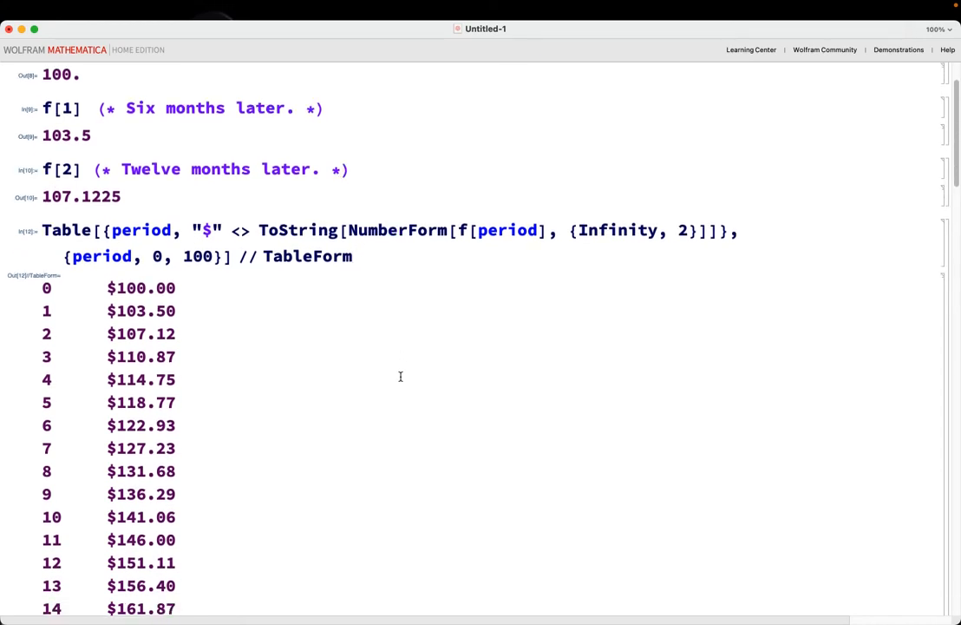
pyautogui.scroll(-4, 400, 375)
pyautogui.scroll(3, 400, 376)
pyautogui.scroll(1, 400, 375)
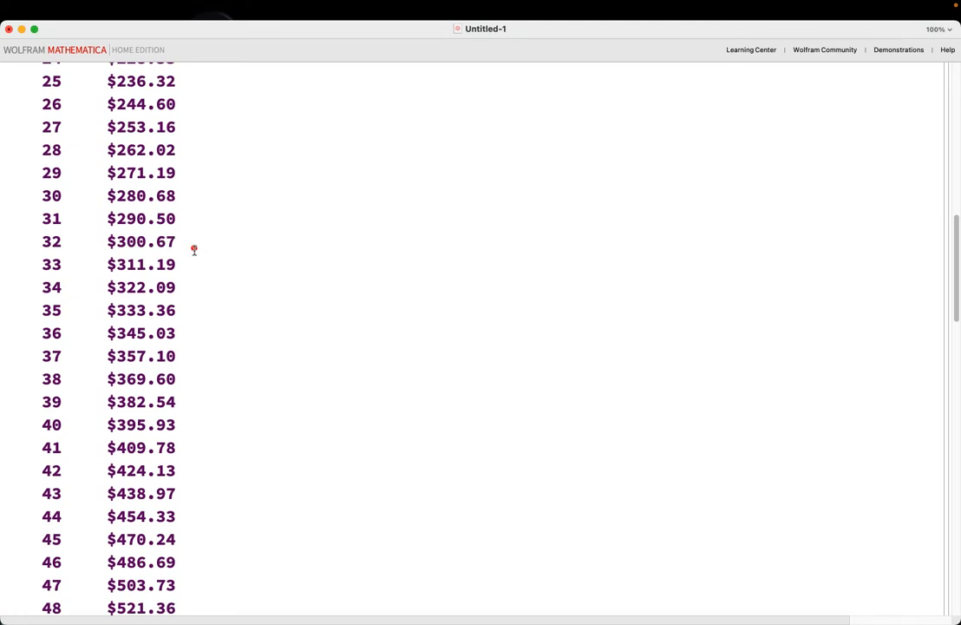
pyautogui.moveTo(38, 251)
pyautogui.mouseDown()
pyautogui.moveTo(190, 245)
pyautogui.moveTo(143, 229)
pyautogui.moveTo(82, 228)
pyautogui.moveTo(39, 233)
pyautogui.moveTo(29, 251)
pyautogui.moveTo(40, 253)
pyautogui.mouseUp()
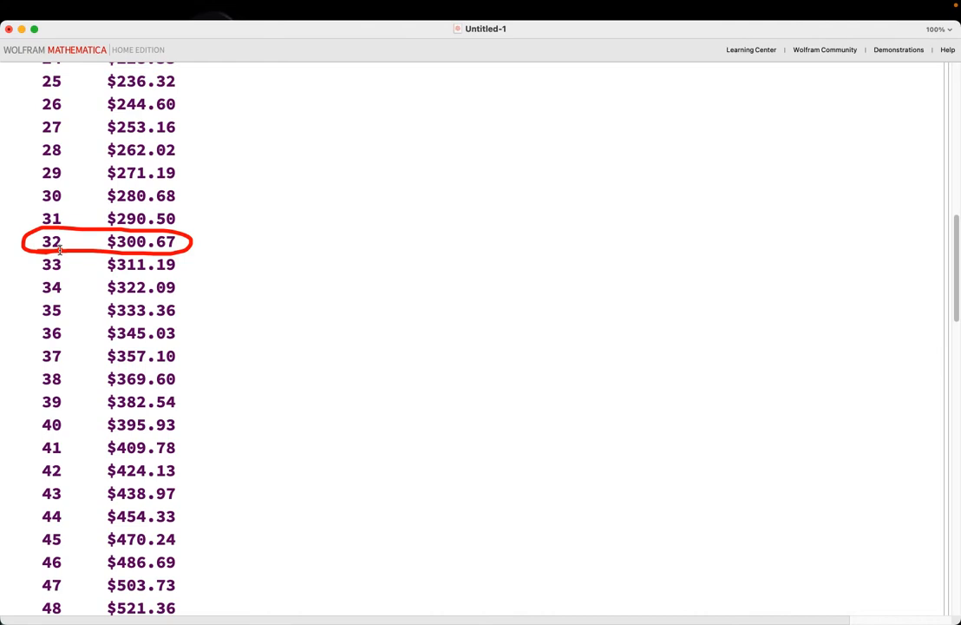
pyautogui.moveTo(183, 218); pyautogui.dragTo(208, 201)
pyautogui.moveTo(202, 246); pyautogui.dragTo(224, 230)
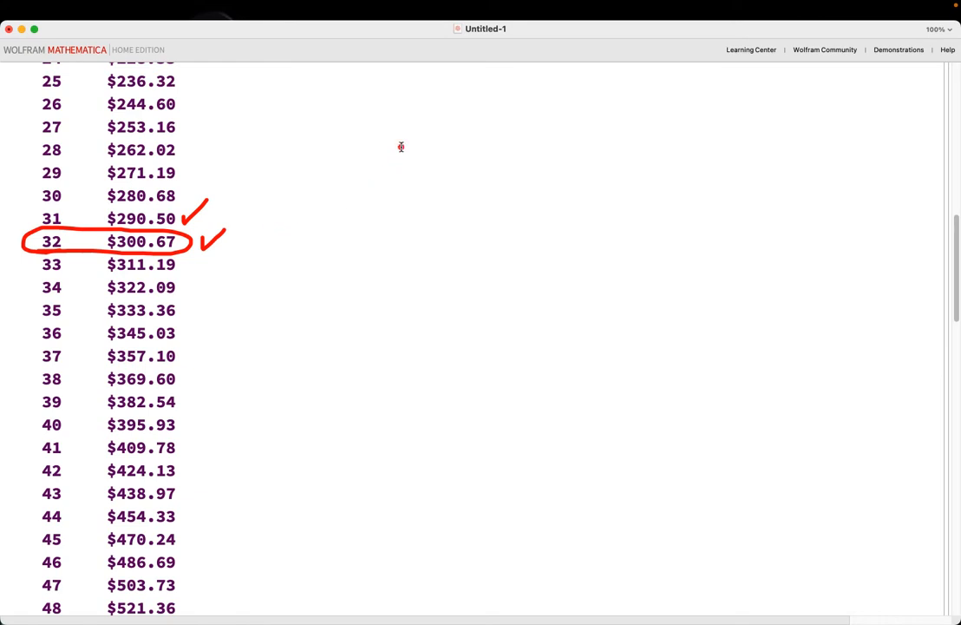
# Handwrite the data point (31, 290.50) in red in the blank area beside the table.
pyautogui.moveTo(447, 102); pyautogui.dragTo(441, 156)
pyautogui.click(461, 120)
pyautogui.moveTo(461, 117)
pyautogui.mouseDown()
pyautogui.moveTo(468, 146)
pyautogui.moveTo(494, 135)
pyautogui.moveTo(508, 161)
pyautogui.mouseUp()
pyautogui.click(510, 141)
pyautogui.moveTo(531, 123); pyautogui.dragTo(547, 154)
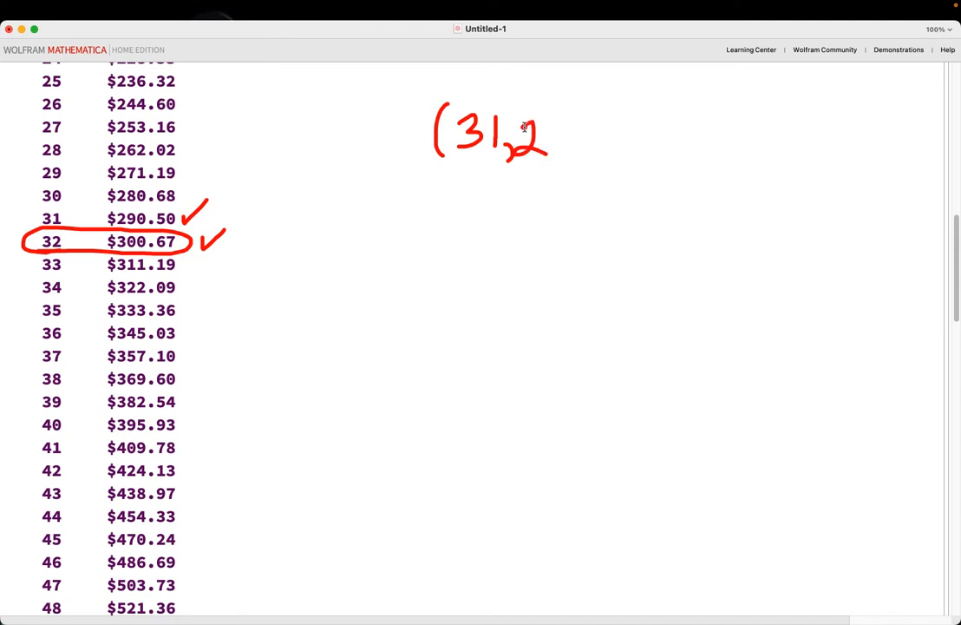
pyautogui.moveTo(556, 125); pyautogui.dragTo(558, 161)
pyautogui.moveTo(577, 123)
pyautogui.mouseDown()
pyautogui.moveTo(575, 139)
pyautogui.moveTo(579, 125)
pyautogui.mouseUp()
pyautogui.click(609, 145)
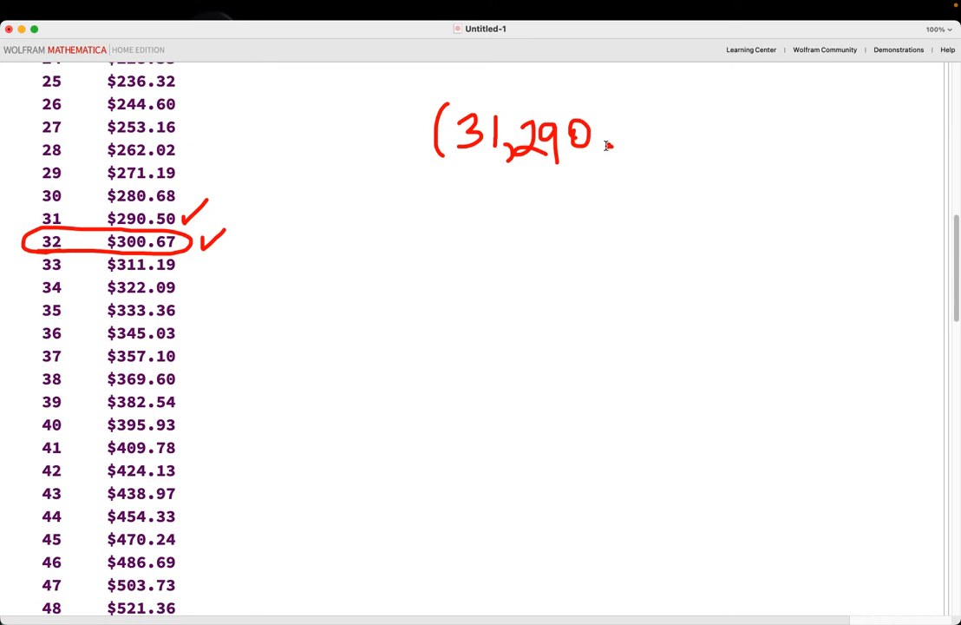
pyautogui.moveTo(641, 120)
pyautogui.mouseDown()
pyautogui.moveTo(639, 149)
pyautogui.moveTo(661, 128)
pyautogui.moveTo(668, 153)
pyautogui.mouseUp()
# Handwrite the second data point (32, 300.67) below the first one.
pyautogui.moveTo(466, 178)
pyautogui.mouseDown()
pyautogui.moveTo(451, 222)
pyautogui.moveTo(488, 196)
pyautogui.moveTo(480, 218)
pyautogui.moveTo(532, 213)
pyautogui.moveTo(536, 231)
pyautogui.mouseUp()
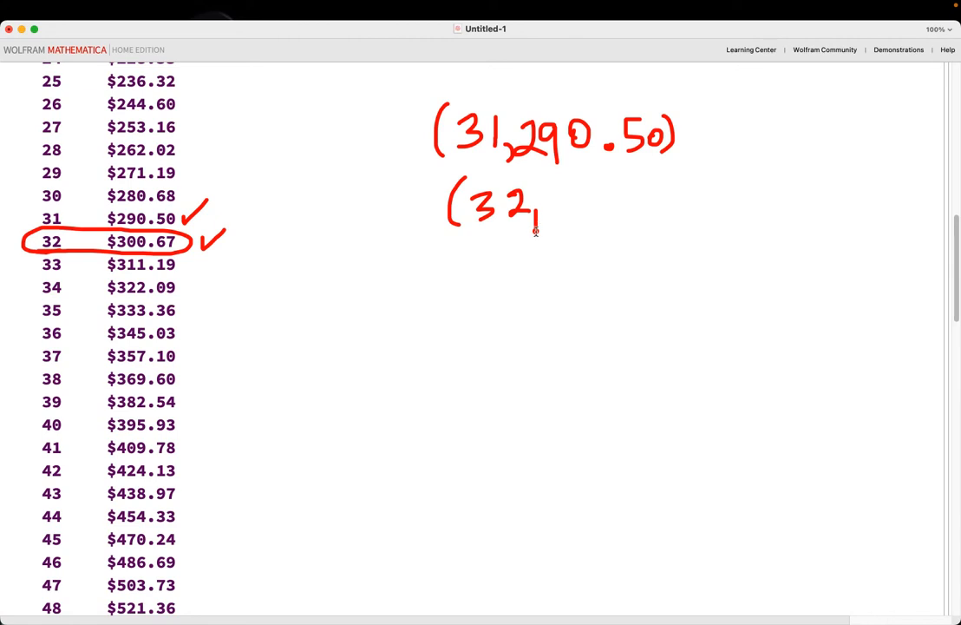
pyautogui.moveTo(556, 195)
pyautogui.mouseDown()
pyautogui.moveTo(571, 203)
pyautogui.moveTo(556, 214)
pyautogui.mouseUp()
pyautogui.moveTo(581, 206)
pyautogui.mouseDown()
pyautogui.moveTo(610, 196)
pyautogui.moveTo(651, 197)
pyautogui.moveTo(654, 205)
pyautogui.moveTo(680, 186)
pyautogui.moveTo(673, 219)
pyautogui.mouseUp()
pyautogui.click(641, 204)
pyautogui.moveTo(707, 176); pyautogui.dragTo(700, 222)
# Handwrite the unknown point (31.?, 300) below the two data points.
pyautogui.moveTo(482, 244)
pyautogui.mouseDown()
pyautogui.moveTo(488, 303)
pyautogui.moveTo(506, 285)
pyautogui.moveTo(492, 299)
pyautogui.mouseUp()
pyautogui.moveTo(512, 267); pyautogui.dragTo(513, 299)
pyautogui.click(529, 291)
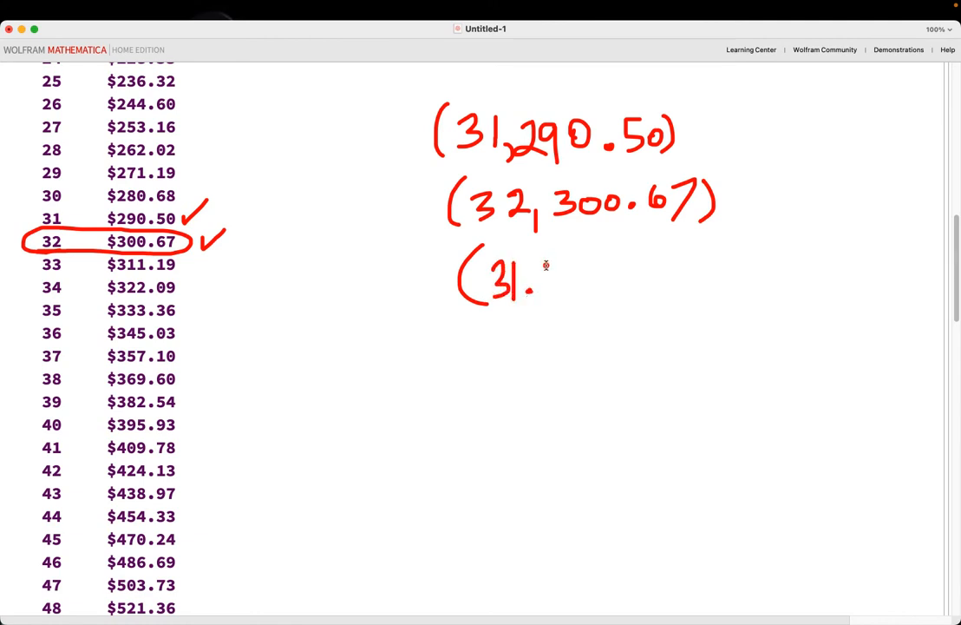
pyautogui.moveTo(548, 265); pyautogui.dragTo(580, 313)
pyautogui.moveTo(614, 262)
pyautogui.mouseDown()
pyautogui.moveTo(610, 290)
pyautogui.moveTo(650, 273)
pyautogui.moveTo(644, 264)
pyautogui.moveTo(670, 267)
pyautogui.moveTo(674, 298)
pyautogui.mouseUp()
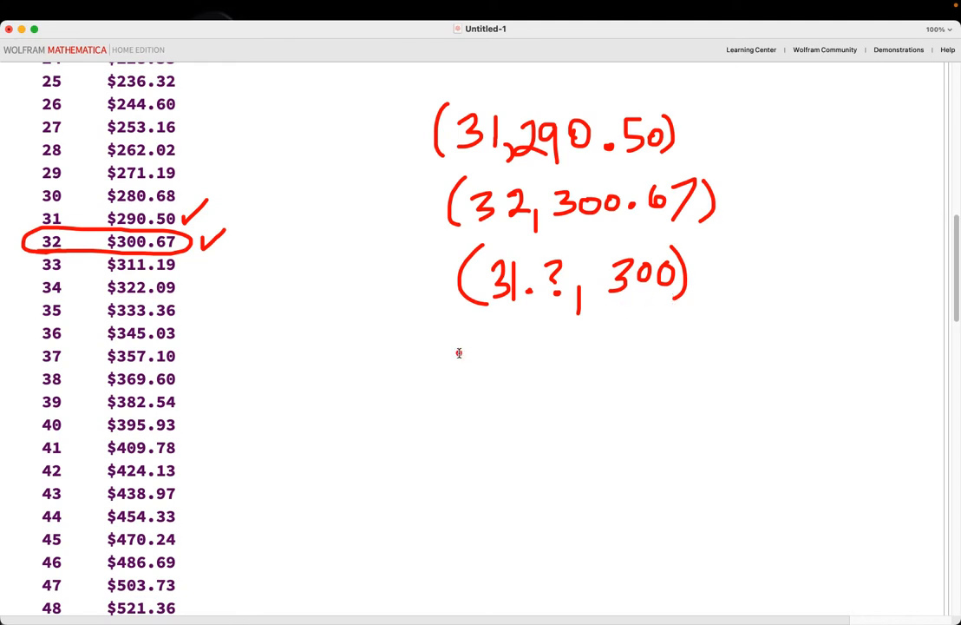
# Handwrite the line equation y = mx + b with the slope fraction m = (300.67 − 290.50)/(32 − 31) beneath it.
pyautogui.moveTo(354, 356)
pyautogui.mouseDown()
pyautogui.moveTo(431, 382)
pyautogui.moveTo(460, 359)
pyautogui.moveTo(465, 371)
pyautogui.moveTo(564, 372)
pyautogui.moveTo(531, 373)
pyautogui.mouseUp()
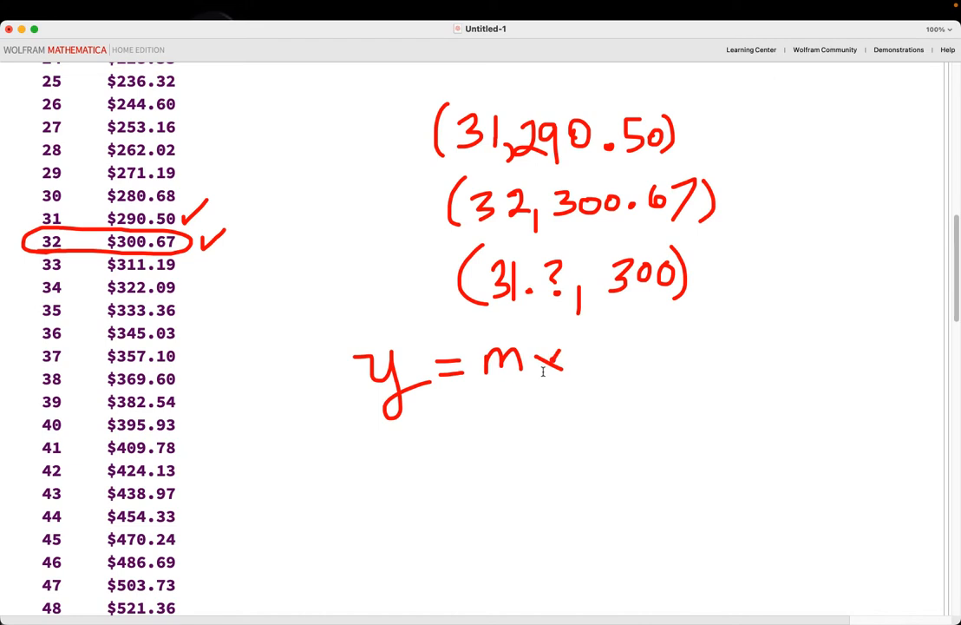
pyautogui.moveTo(594, 347)
pyautogui.mouseDown()
pyautogui.moveTo(593, 366)
pyautogui.moveTo(622, 342)
pyautogui.moveTo(623, 369)
pyautogui.mouseUp()
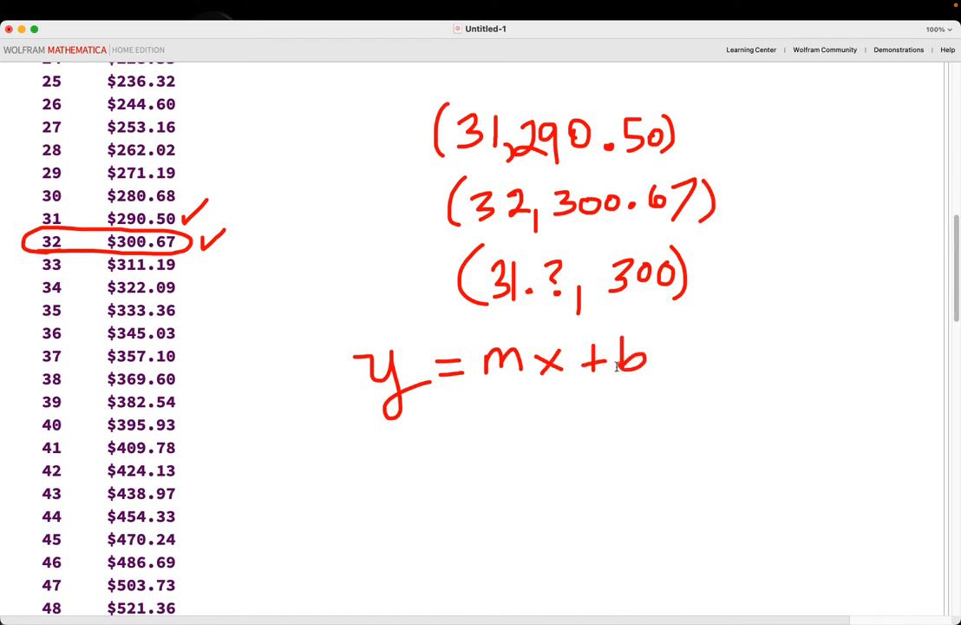
pyautogui.moveTo(448, 430)
pyautogui.mouseDown()
pyautogui.moveTo(464, 449)
pyautogui.moveTo(524, 431)
pyautogui.mouseUp()
pyautogui.moveTo(501, 441)
pyautogui.mouseDown()
pyautogui.moveTo(562, 423)
pyautogui.moveTo(574, 428)
pyautogui.moveTo(561, 442)
pyautogui.moveTo(588, 423)
pyautogui.moveTo(610, 433)
pyautogui.moveTo(618, 423)
pyautogui.moveTo(634, 438)
pyautogui.moveTo(657, 429)
pyautogui.moveTo(686, 442)
pyautogui.moveTo(734, 429)
pyautogui.moveTo(756, 442)
pyautogui.moveTo(782, 423)
pyautogui.moveTo(775, 444)
pyautogui.moveTo(811, 427)
pyautogui.moveTo(827, 439)
pyautogui.moveTo(848, 432)
pyautogui.moveTo(844, 443)
pyautogui.moveTo(869, 425)
pyautogui.mouseUp()
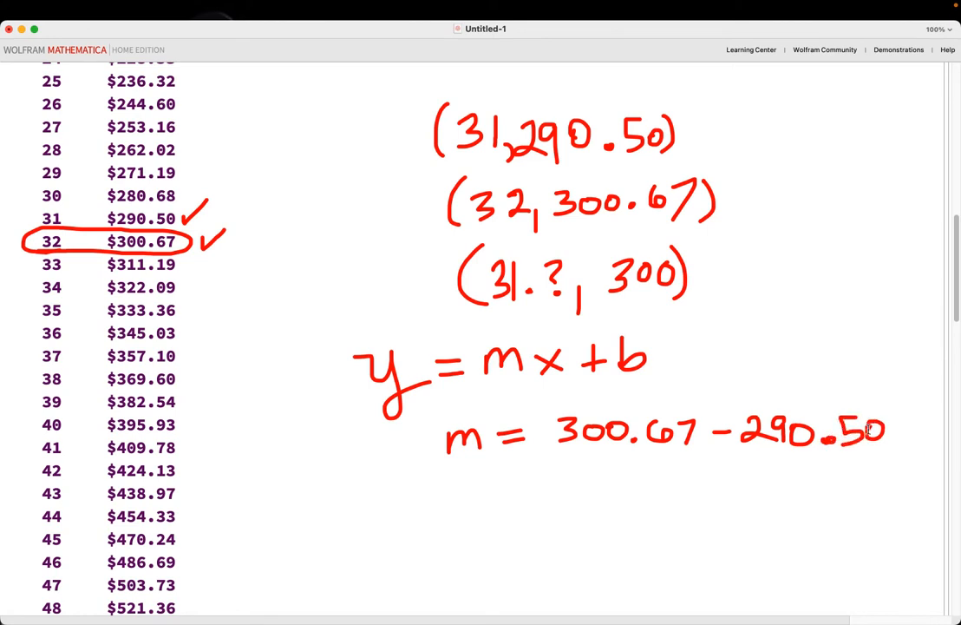
pyautogui.moveTo(553, 459); pyautogui.dragTo(892, 449)
pyautogui.moveTo(642, 484)
pyautogui.mouseDown()
pyautogui.moveTo(654, 491)
pyautogui.moveTo(640, 510)
pyautogui.moveTo(669, 488)
pyautogui.moveTo(699, 509)
pyautogui.moveTo(783, 488)
pyautogui.moveTo(774, 500)
pyautogui.mouseUp()
pyautogui.moveTo(824, 473); pyautogui.dragTo(823, 496)
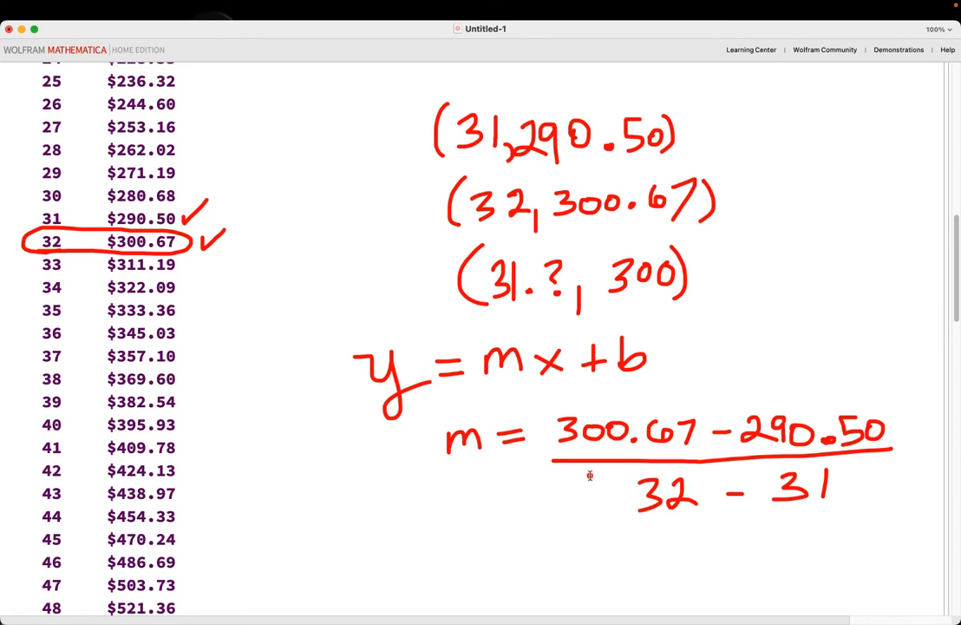
# Enter m = 300.67 - 290.50 without parentheses in a new input cell below the end of the table.
pyautogui.scroll(-20, 409, 517)
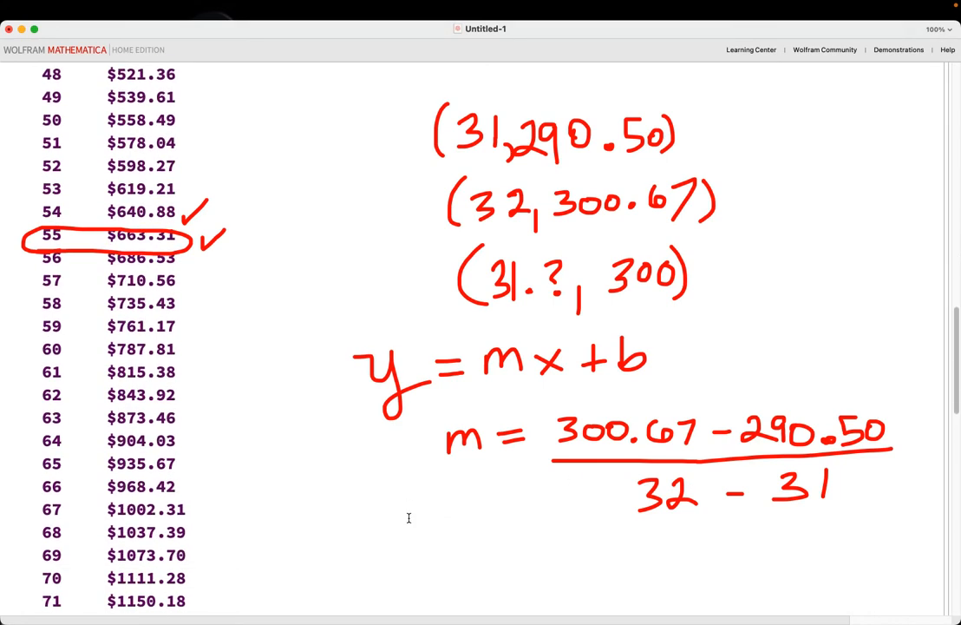
pyautogui.click(72, 148)
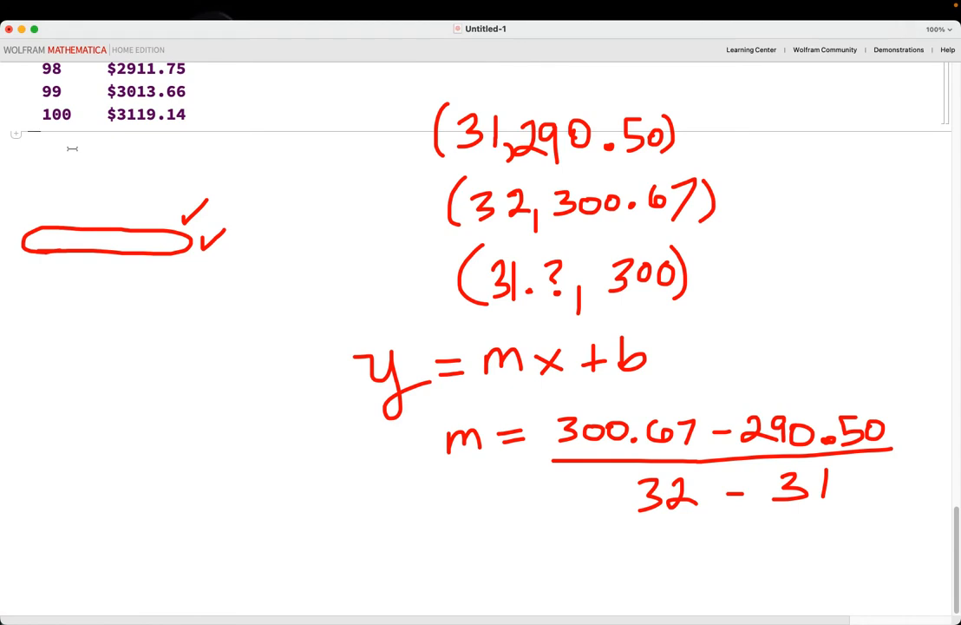
pyautogui.write('m')
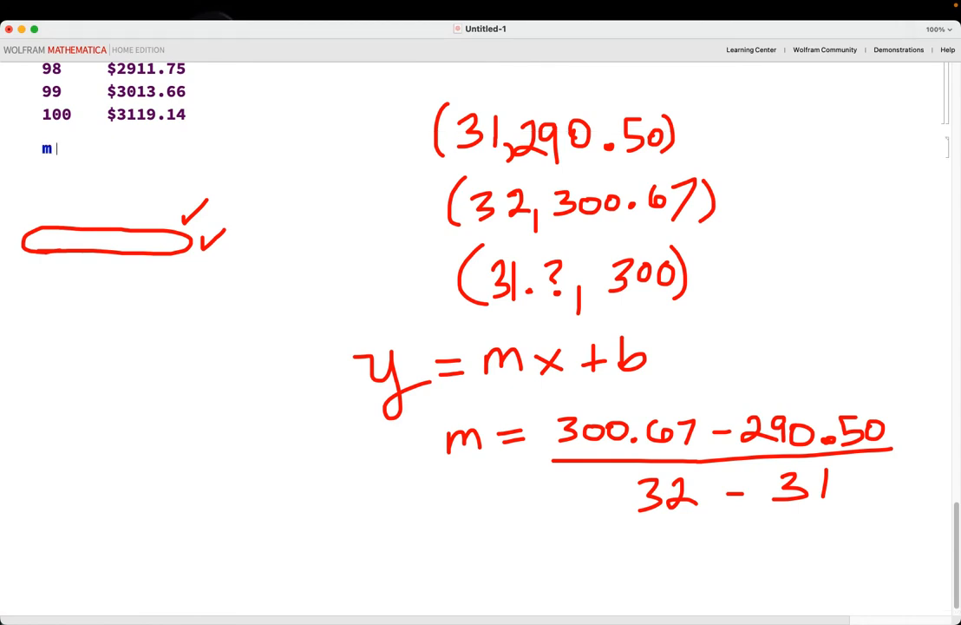
pyautogui.write(' = (300.67 - 290.50')
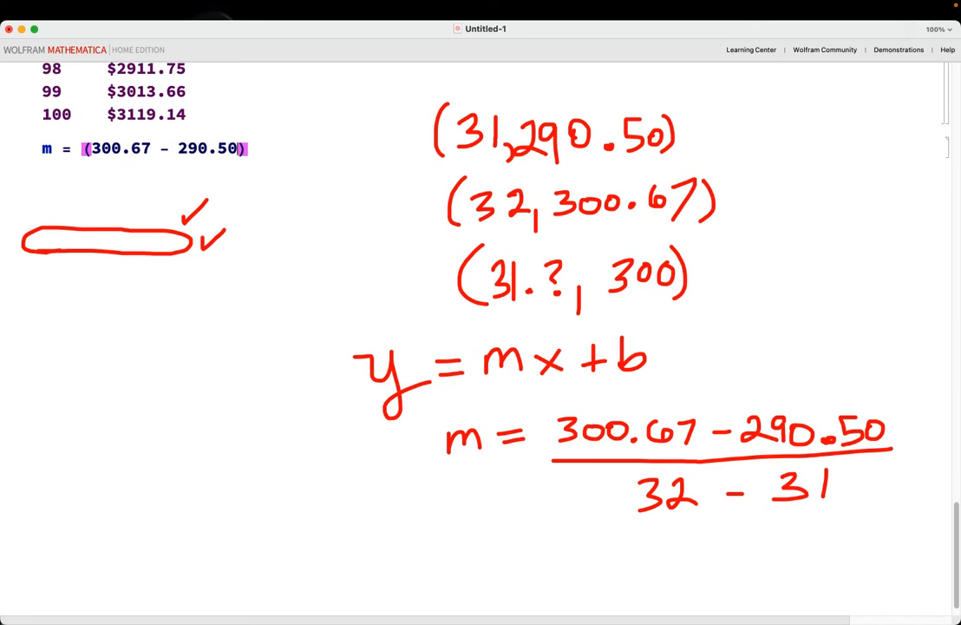
pyautogui.write(')')
pyautogui.press('BackSpace')
pyautogui.click(92, 148)
pyautogui.press('BackSpace')
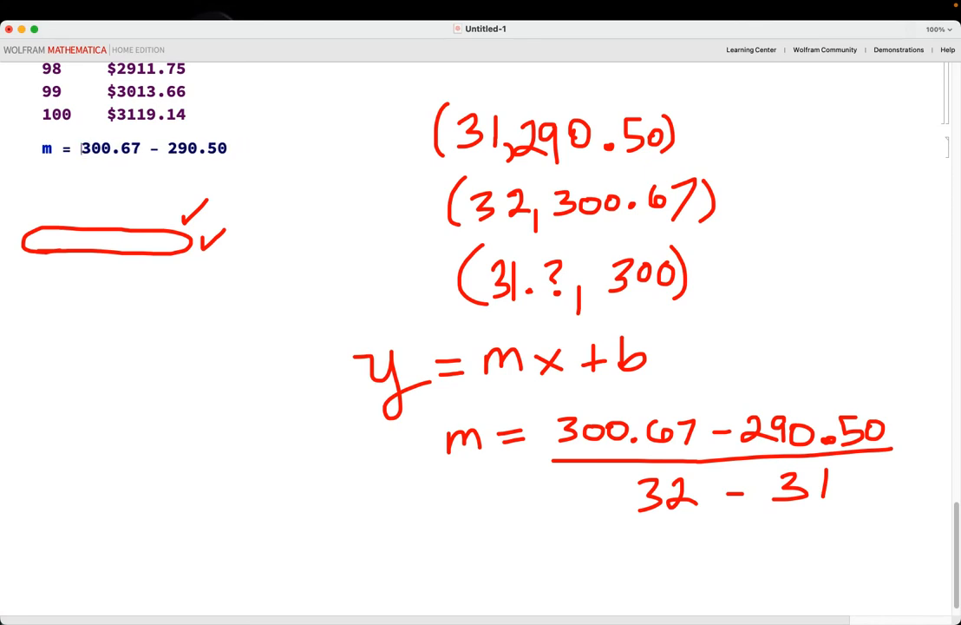
# Make the difference the numerator of a typeset fraction with denominator 32 - 31, and evaluate the cell.
pyautogui.moveTo(228, 145); pyautogui.dragTo(83, 147)
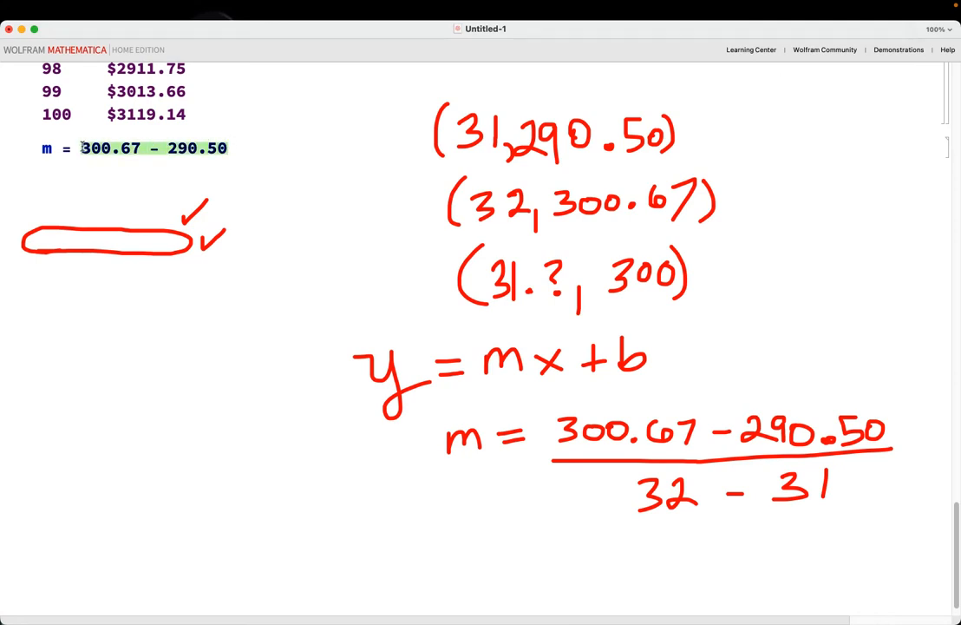
pyautogui.hotkey('ctrl', '/')
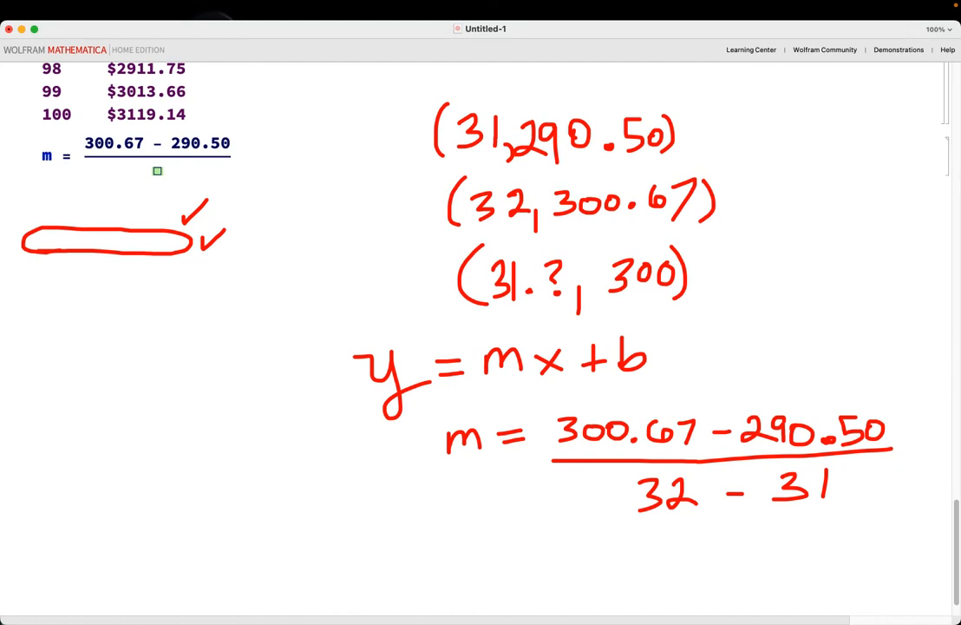
pyautogui.write('32 - 31')
pyautogui.click(249, 150)
pyautogui.hotkey('shift', 'Return')
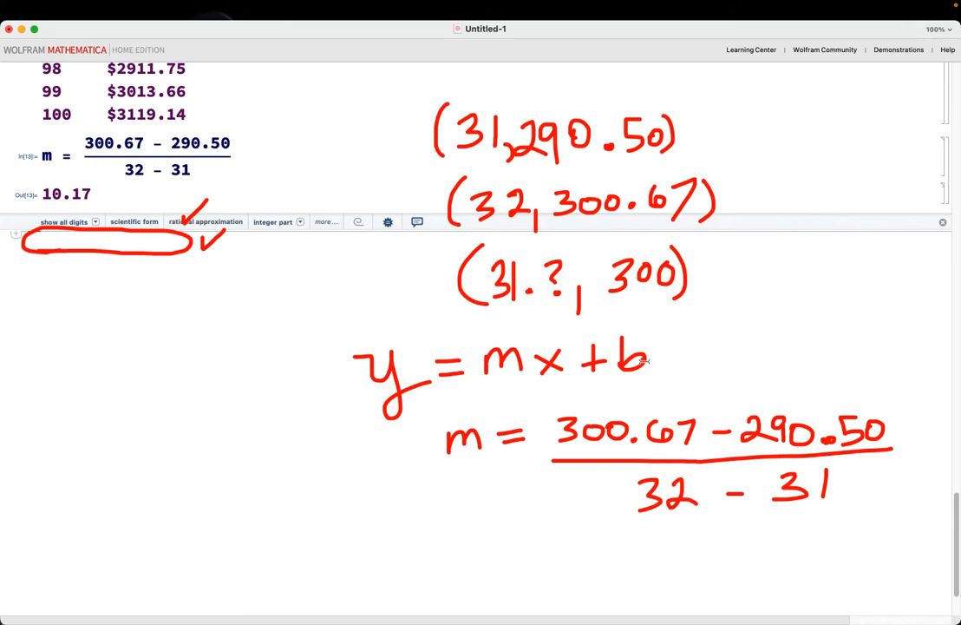
# Handwrite the intercept formula b = y − mx below the slope fraction.
pyautogui.moveTo(287, 512); pyautogui.dragTo(289, 569)
pyautogui.moveTo(339, 549)
pyautogui.mouseDown()
pyautogui.moveTo(357, 558)
pyautogui.moveTo(392, 535)
pyautogui.moveTo(409, 553)
pyautogui.moveTo(405, 588)
pyautogui.mouseUp()
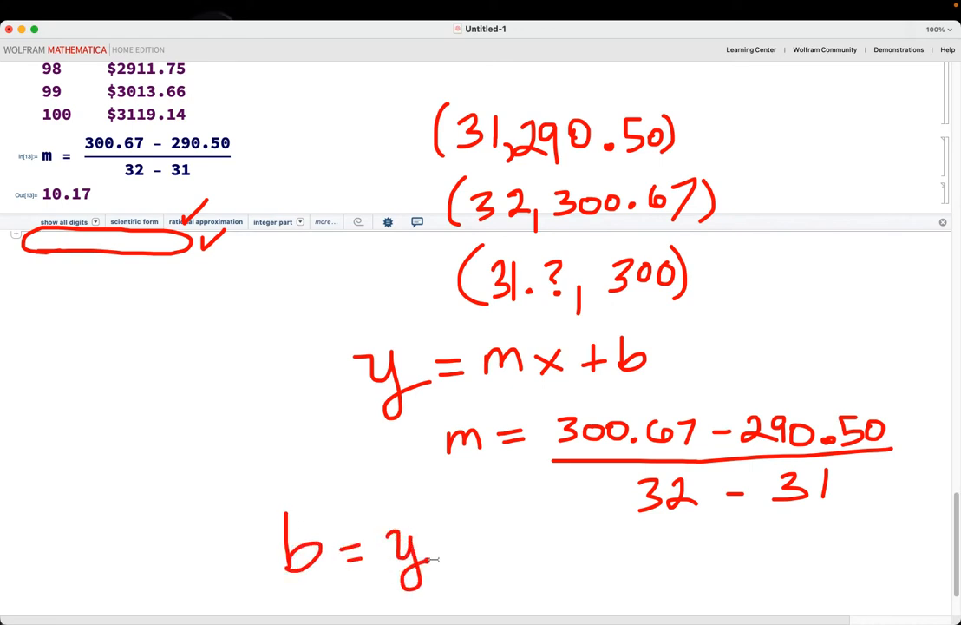
pyautogui.moveTo(446, 545)
pyautogui.mouseDown()
pyautogui.moveTo(582, 548)
pyautogui.moveTo(556, 551)
pyautogui.mouseUp()
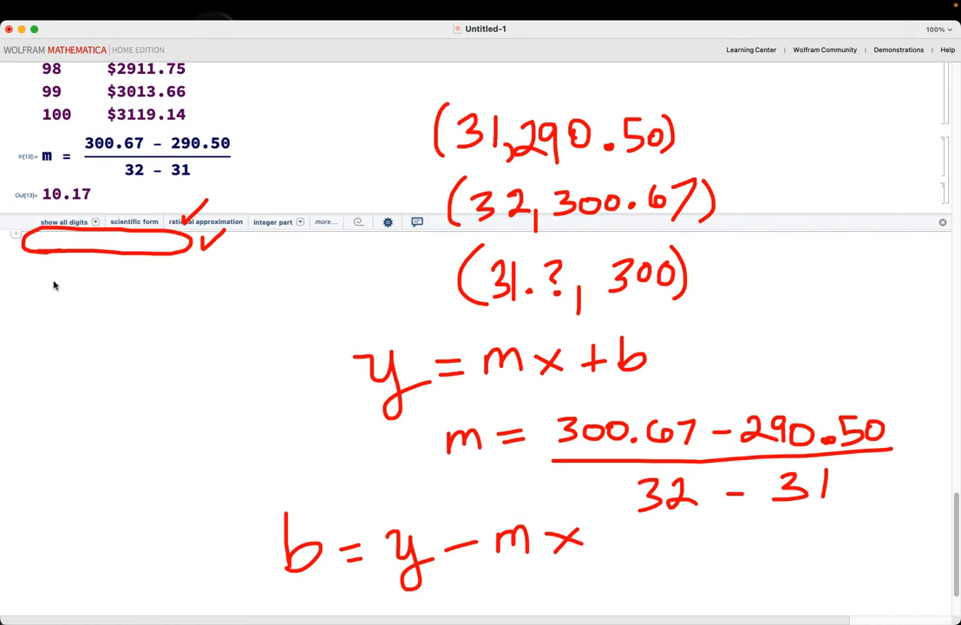
# Enter and evaluate b = 300.67 - m * 32 in a new cell, ticking the handwritten point (32, 300.67) as its source.
pyautogui.write('b =')
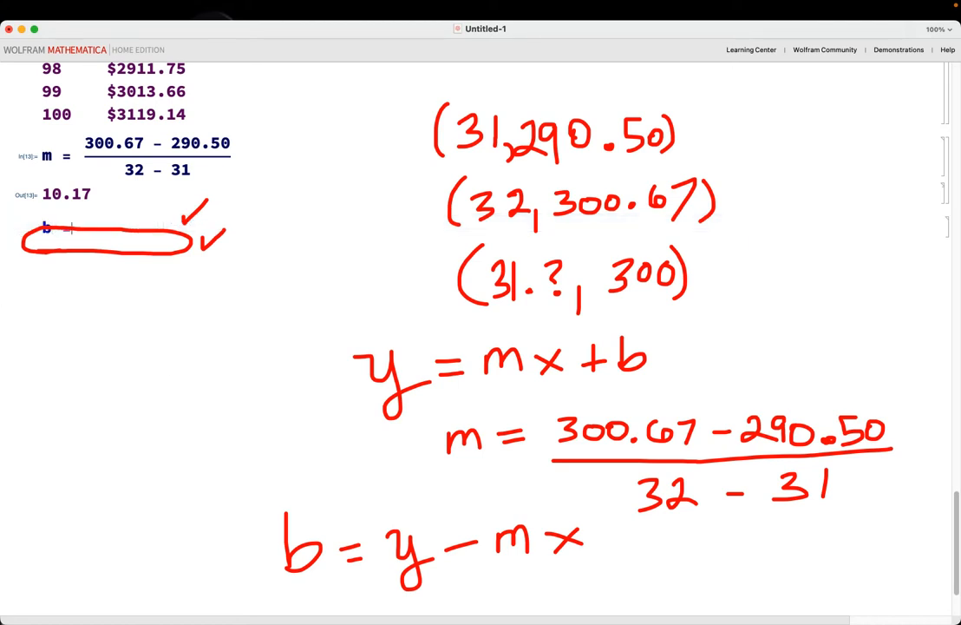
pyautogui.scroll(-1, 62, 262)
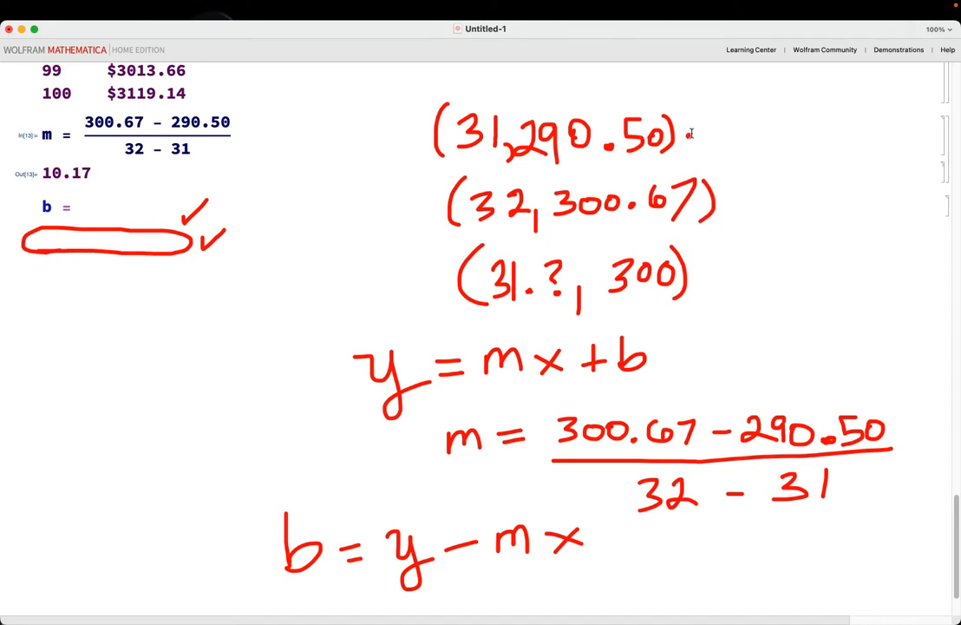
pyautogui.moveTo(728, 197); pyautogui.dragTo(743, 194)
pyautogui.moveTo(783, 150); pyautogui.dragTo(787, 144)
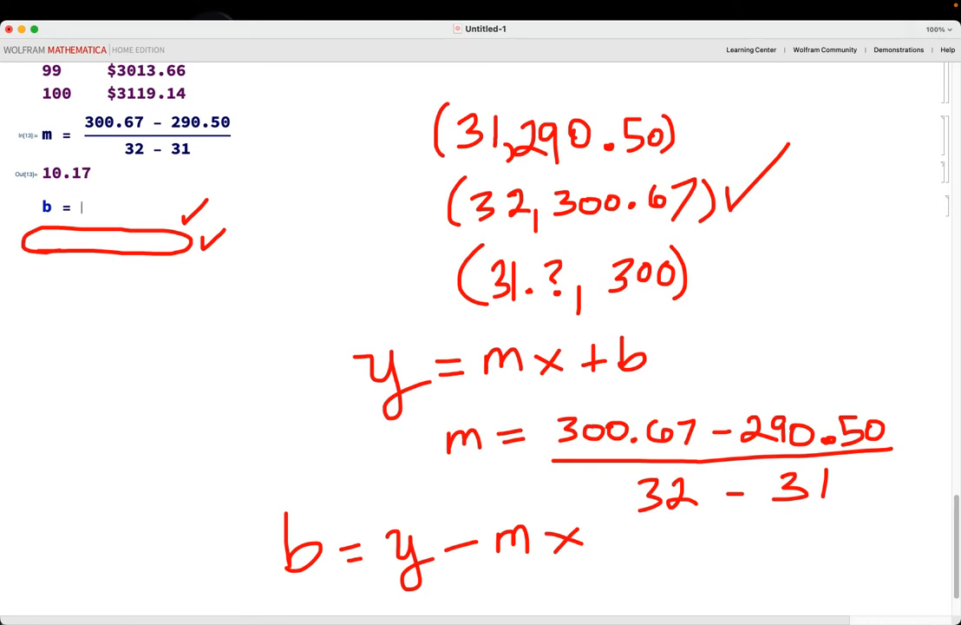
pyautogui.write('300.67 - ')
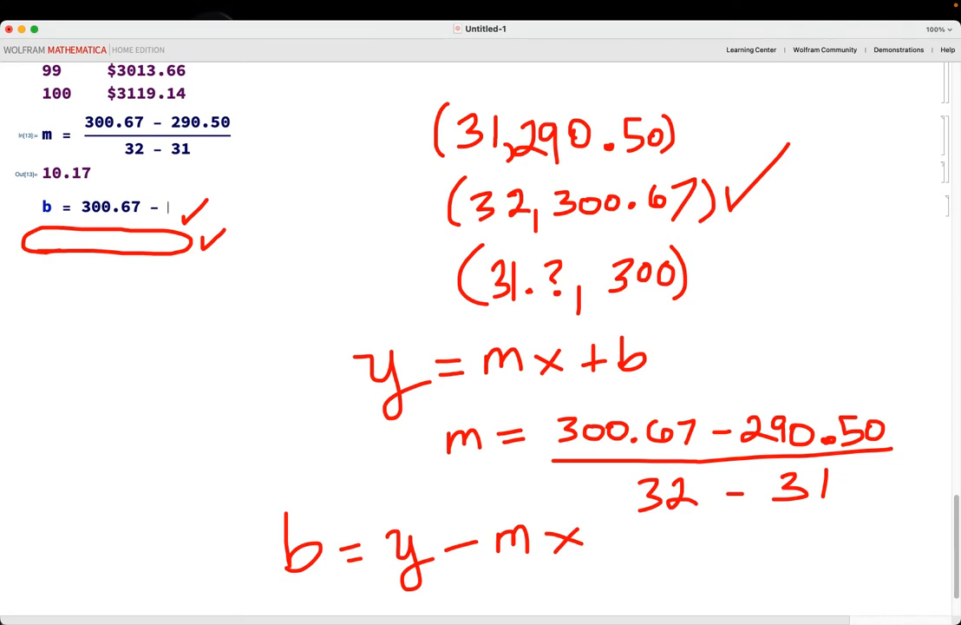
pyautogui.write('m * 32')
pyautogui.hotkey('shift', 'Return')
pyautogui.scroll(-1, 294, 161)
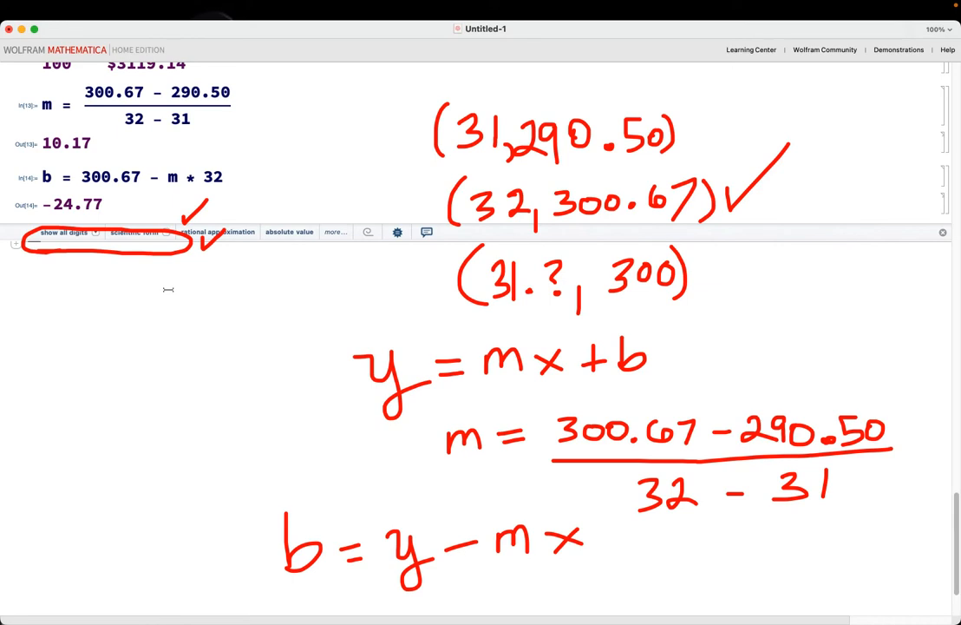
pyautogui.write('s')
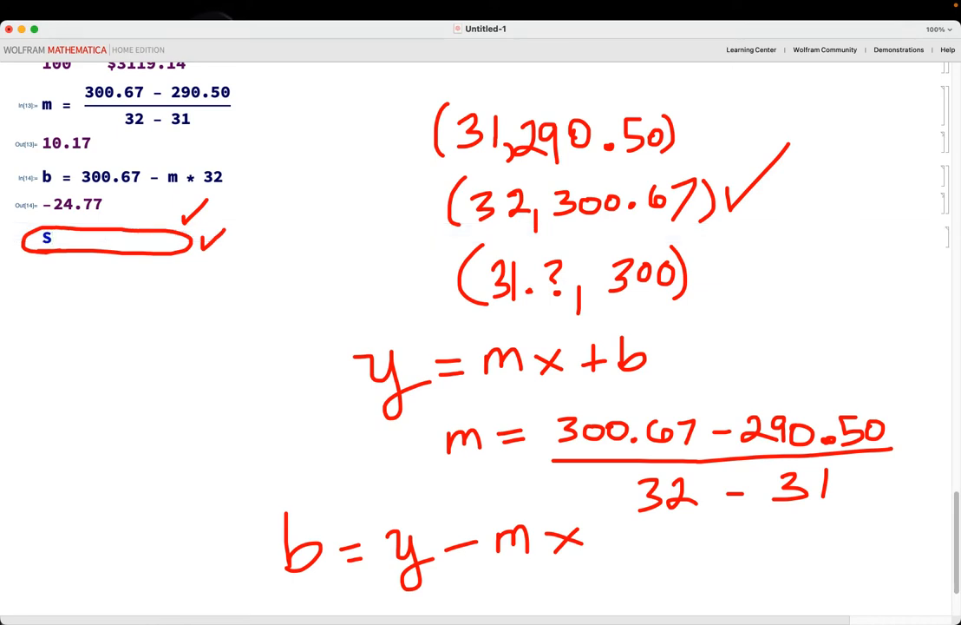
pyautogui.scroll(1, 477, 339)
pyautogui.scroll(-2, 477, 339)
pyautogui.scroll(2, 477, 339)
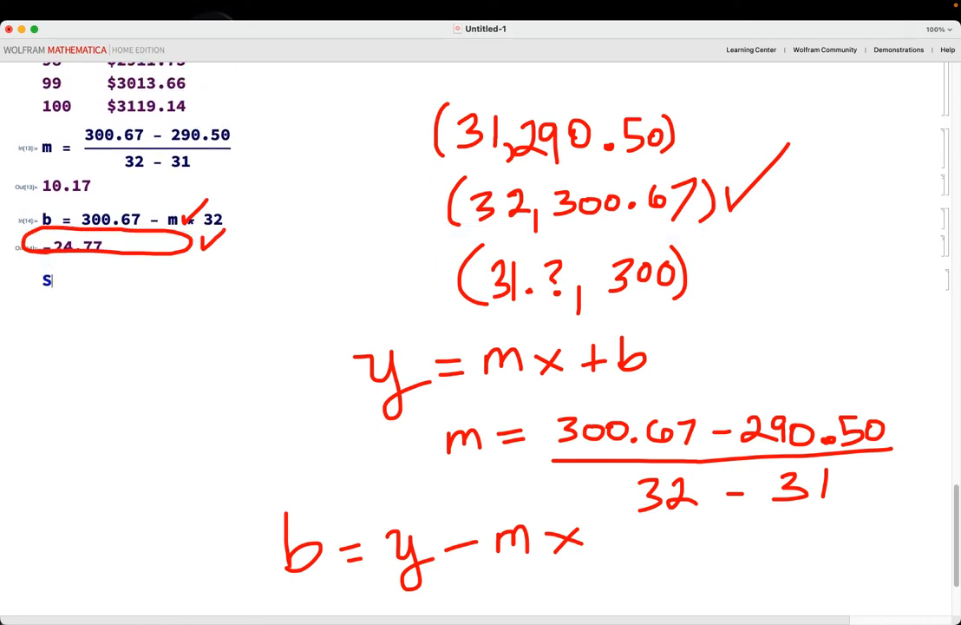
pyautogui.write('olve')
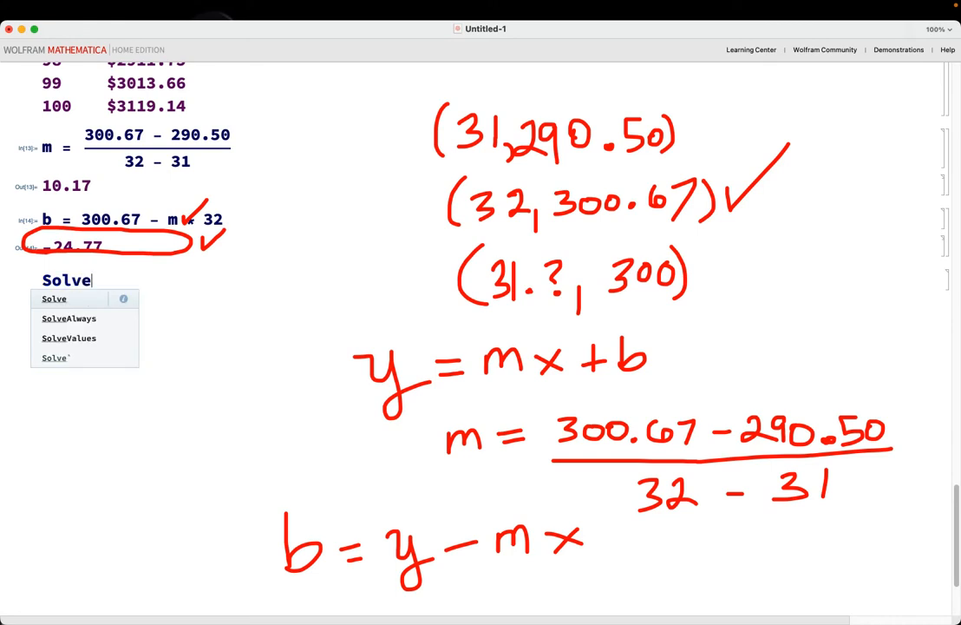
pyautogui.write('[300')
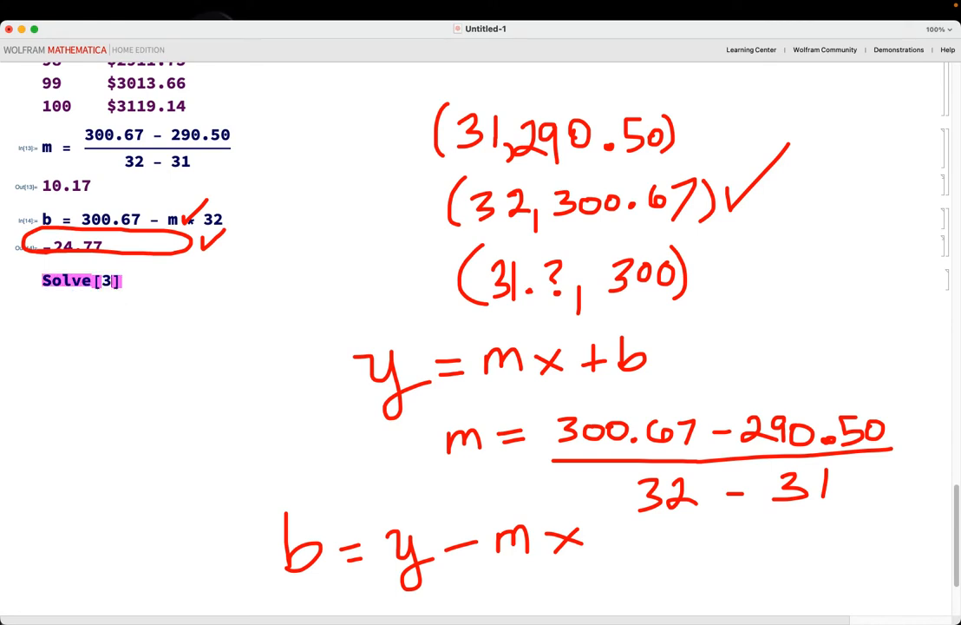
pyautogui.press('BackSpace')
pyautogui.press('BackSpace')
pyautogui.write('==')
pyautogui.press('BackSpace')
pyautogui.press('BackSpace')
pyautogui.press('BackSpace')
pyautogui.press('BackSpace')
pyautogui.press('BackSpace')
pyautogui.press('BackSpace')
pyautogui.press('BackSpace')
pyautogui.press('BackSpace')
pyautogui.press('BackSpace')
pyautogui.press('BackSpace')
pyautogui.press('BackSpace')
pyautogui.press('BackSpace')
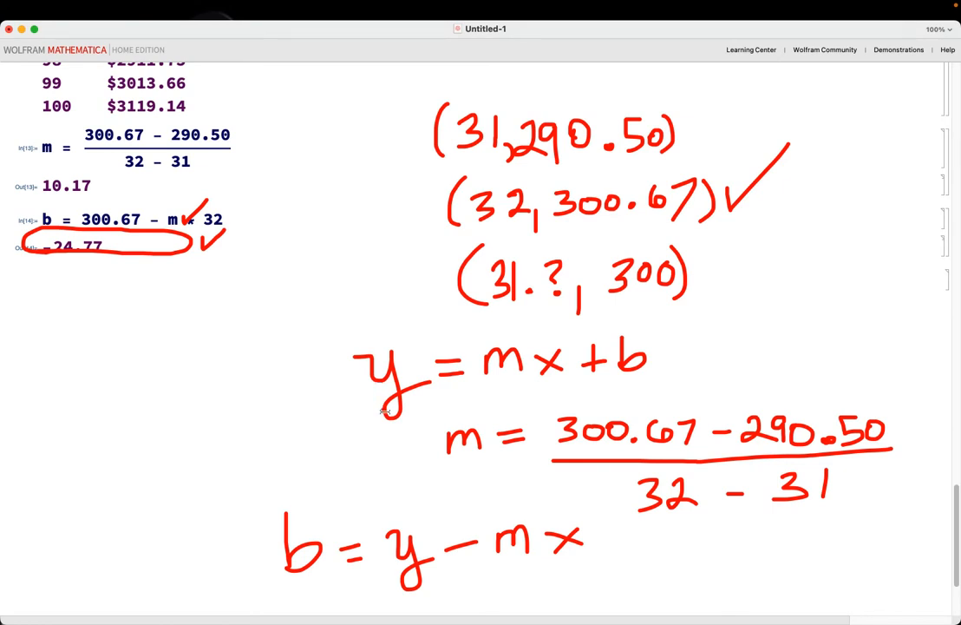
# Underline the handwritten equation y = mx + b and draw an arrow from its y up to a handwritten 300.
pyautogui.moveTo(371, 406); pyautogui.dragTo(697, 383)
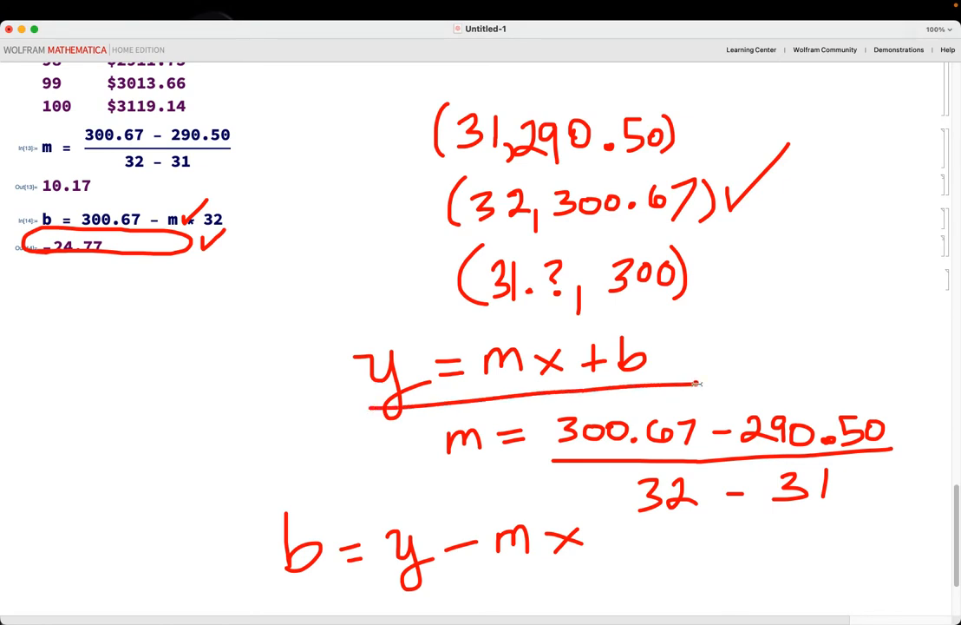
pyautogui.moveTo(400, 330)
pyautogui.mouseDown()
pyautogui.moveTo(388, 300)
pyautogui.moveTo(405, 300)
pyautogui.mouseUp()
pyautogui.moveTo(366, 249)
pyautogui.mouseDown()
pyautogui.moveTo(364, 276)
pyautogui.moveTo(398, 250)
pyautogui.moveTo(416, 251)
pyautogui.mouseUp()
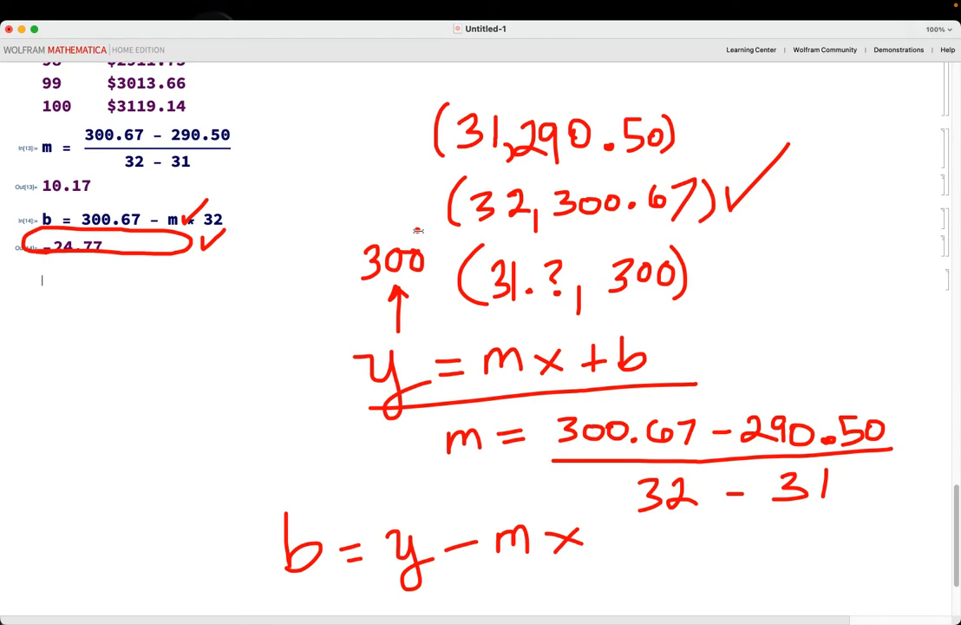
# Enter and evaluate Solve[300 == m*x + b, x] // Flatten in the cell below the intercept result.
pyautogui.click(41, 278)
pyautogui.write('So')
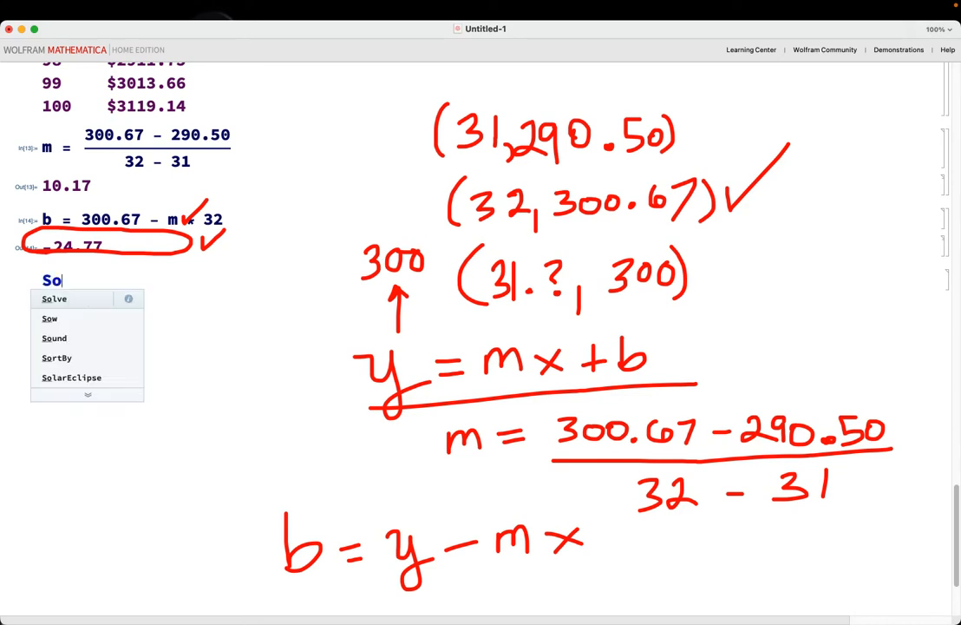
pyautogui.write('lve[3 -')
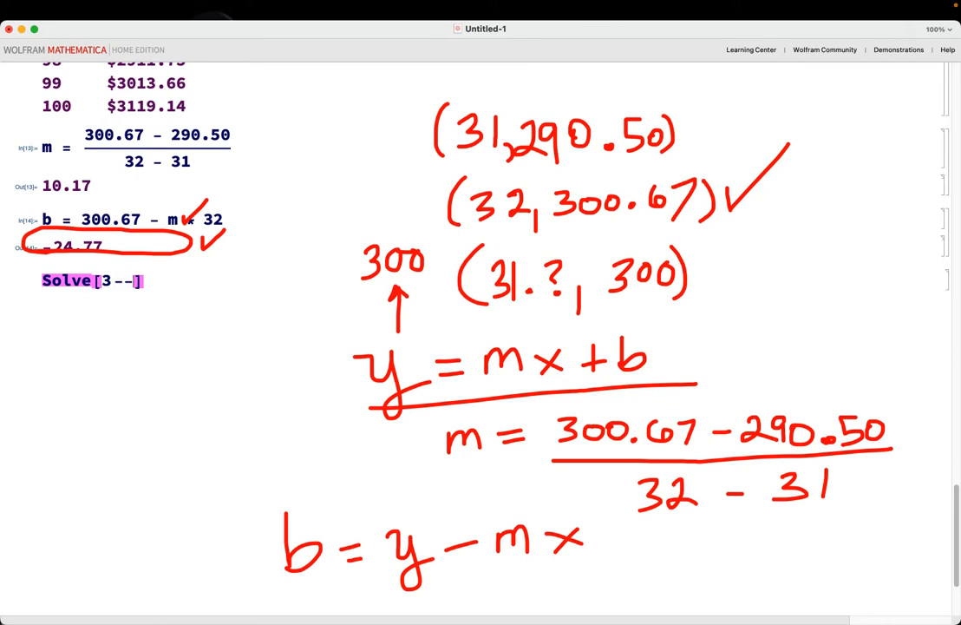
pyautogui.press('BackSpace')
pyautogui.write('300 == ')
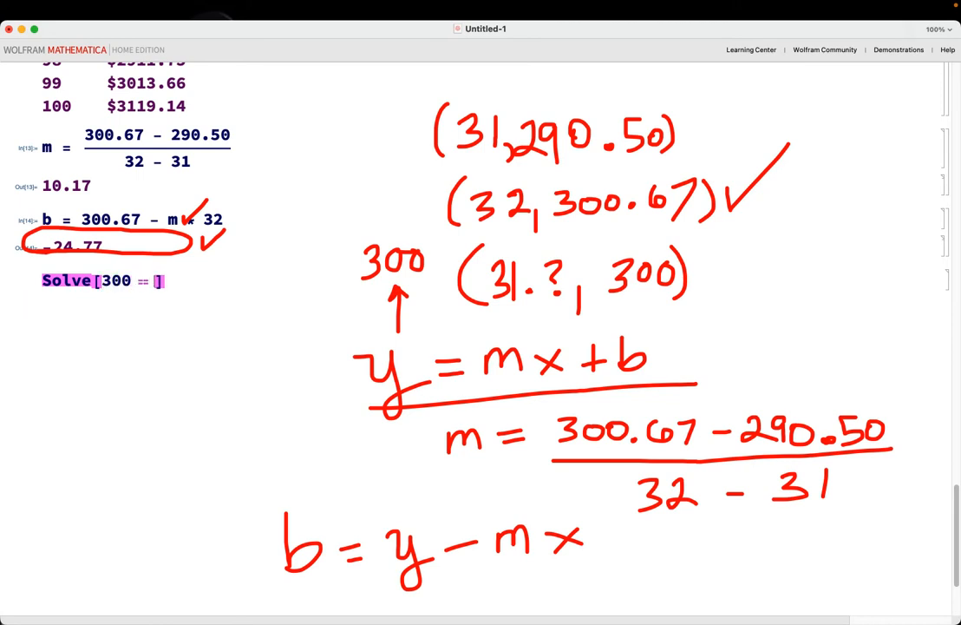
pyautogui.write('m * x + b, x')
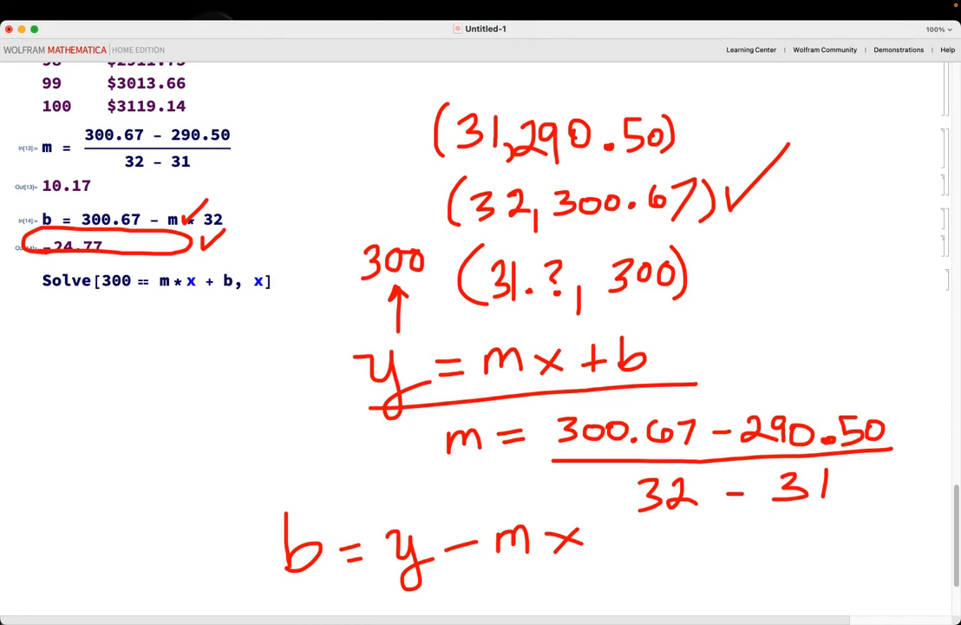
pyautogui.write('// Flatten')
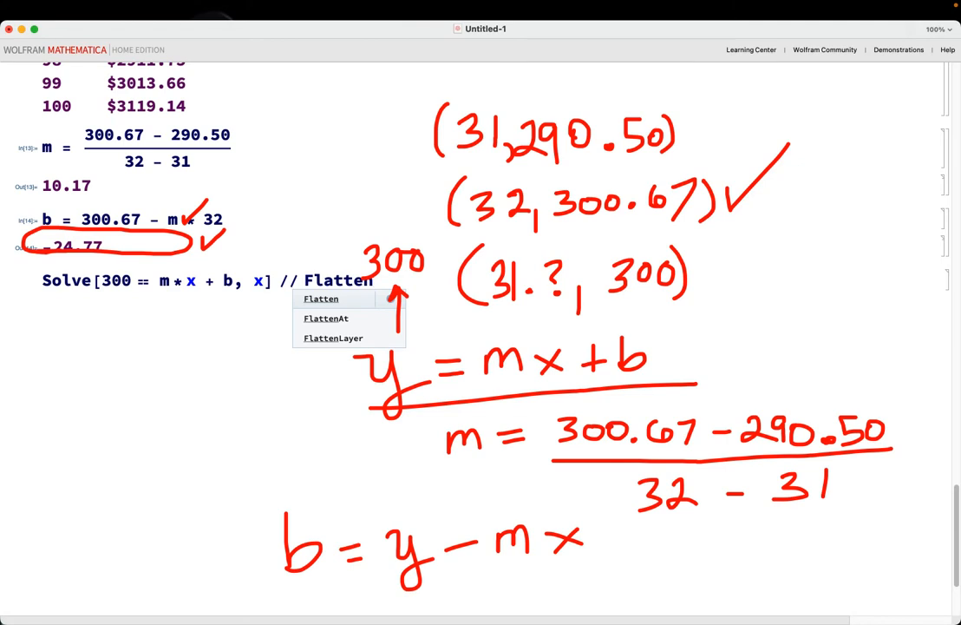
pyautogui.hotkey('shift', 'Return')
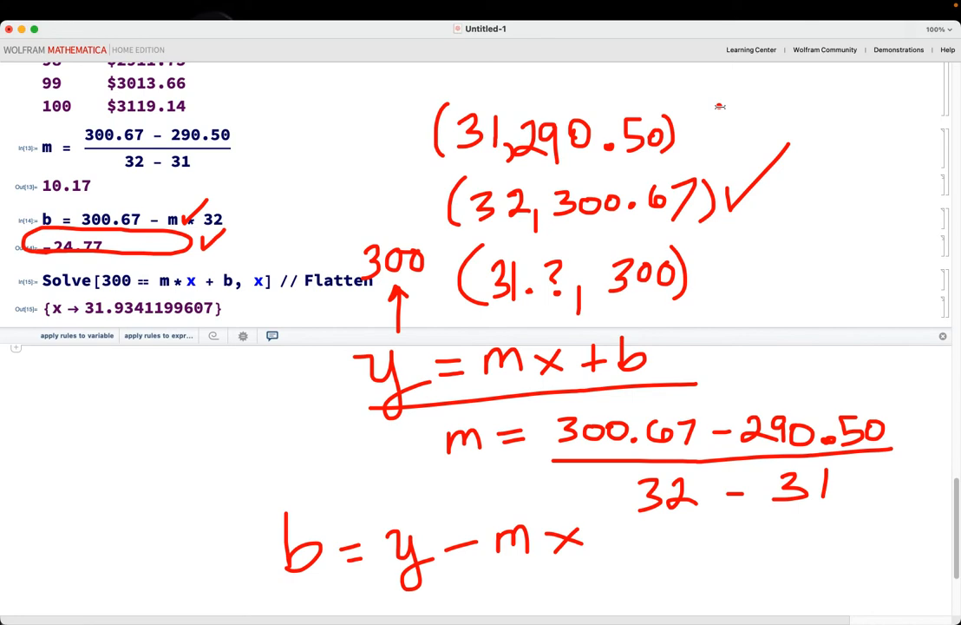
# Handwrite the solution rounded to 31.934 beside the point (31, 290.50).
pyautogui.moveTo(720, 97)
pyautogui.mouseDown()
pyautogui.moveTo(735, 114)
pyautogui.moveTo(721, 134)
pyautogui.mouseUp()
pyautogui.moveTo(767, 98); pyautogui.dragTo(763, 137)
pyautogui.click(785, 129)
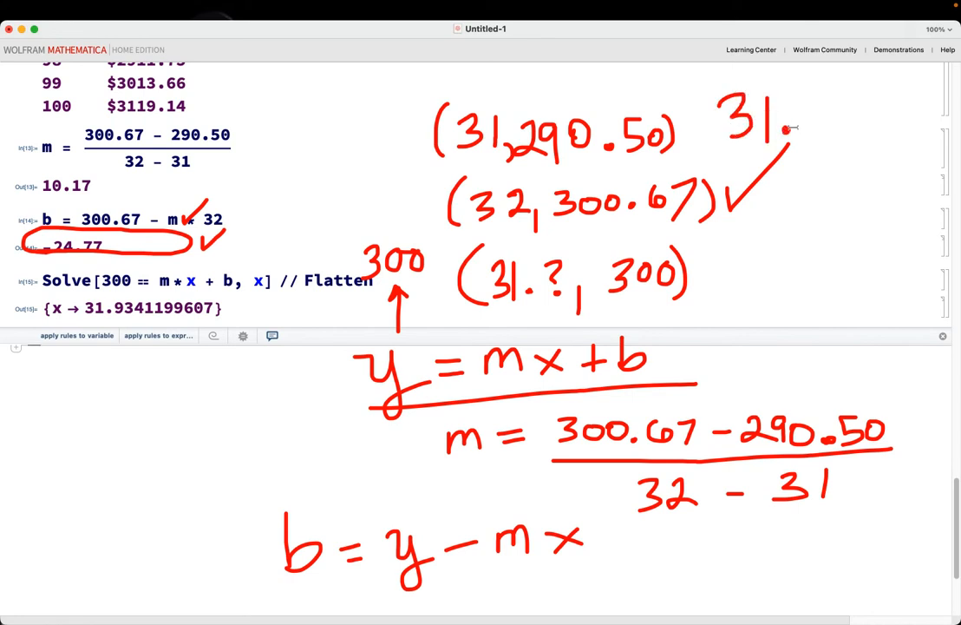
pyautogui.moveTo(820, 95)
pyautogui.mouseDown()
pyautogui.moveTo(807, 102)
pyautogui.moveTo(820, 136)
pyautogui.moveTo(846, 114)
pyautogui.moveTo(835, 128)
pyautogui.moveTo(878, 124)
pyautogui.moveTo(872, 141)
pyautogui.mouseUp()
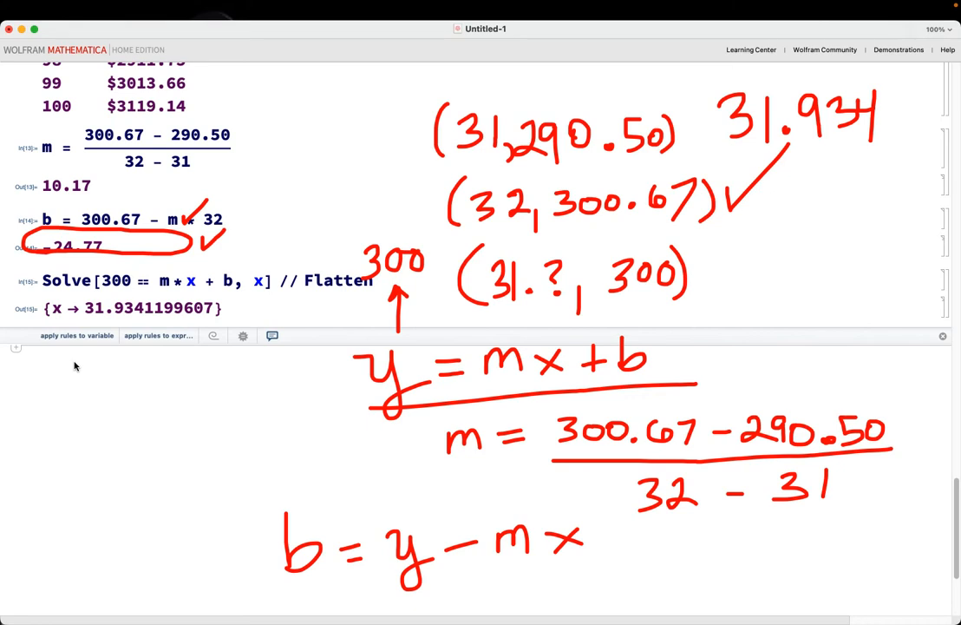
# Copy the numeric value of x from the Solve output into a new input cell below it.
pyautogui.write('x')
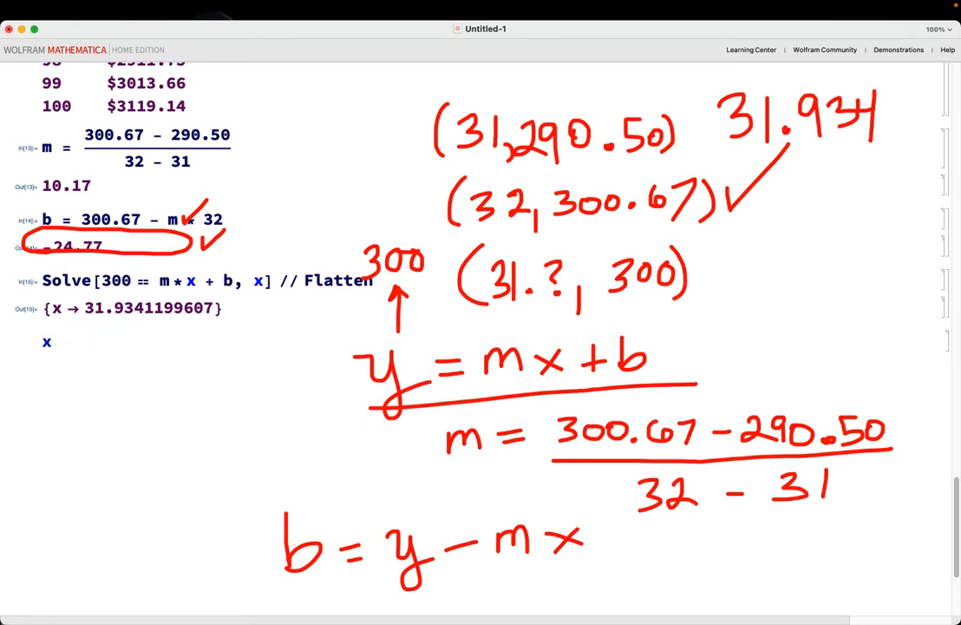
pyautogui.press('BackSpace')
pyautogui.moveTo(85, 307); pyautogui.dragTo(216, 307)
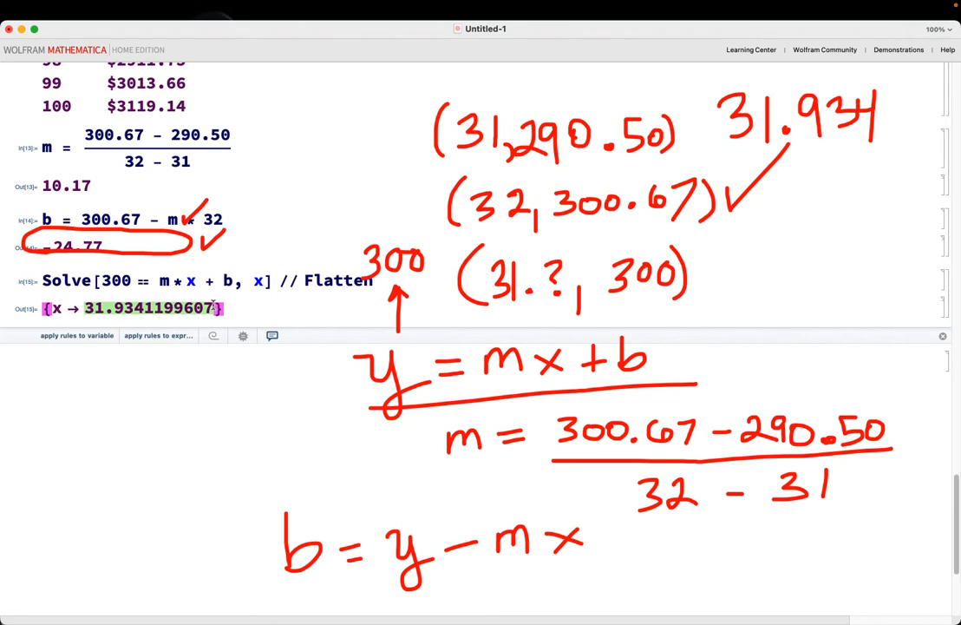
pyautogui.click(111, 361)
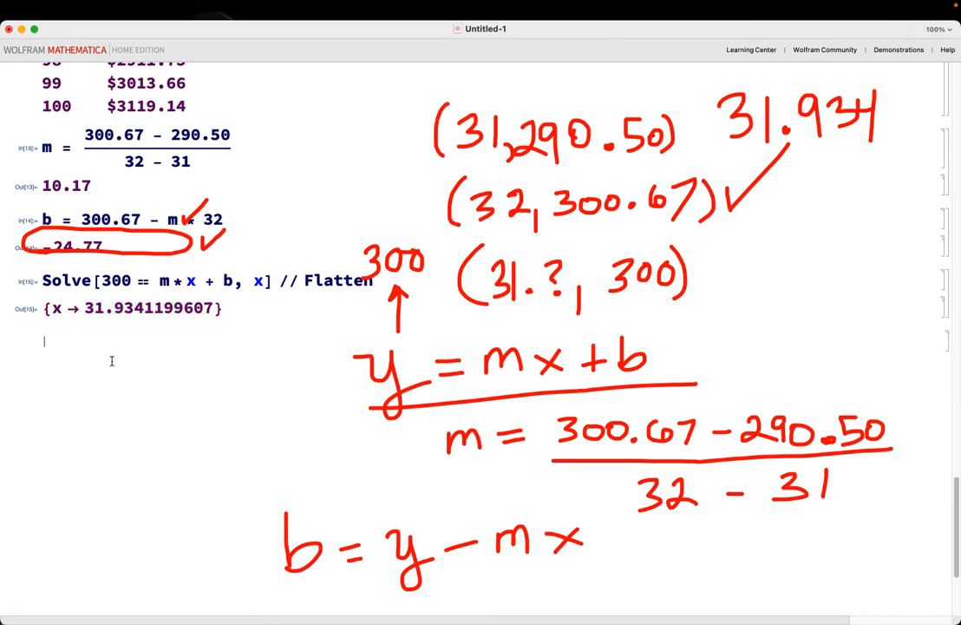
pyautogui.write('31.93411996066863`')
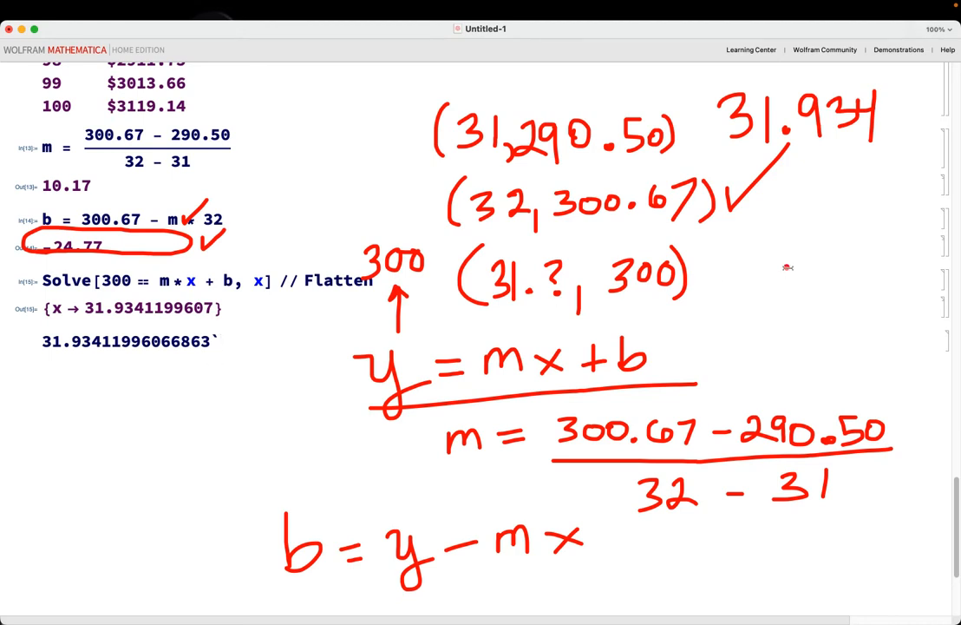
# Handwrite the fraction 2 periods over 1 year beside the point (31.?, 300), and write /2 after the copied x value.
pyautogui.moveTo(721, 262)
pyautogui.mouseDown()
pyautogui.moveTo(727, 278)
pyautogui.moveTo(762, 276)
pyautogui.moveTo(797, 256)
pyautogui.moveTo(863, 260)
pyautogui.moveTo(886, 224)
pyautogui.moveTo(900, 262)
pyautogui.mouseUp()
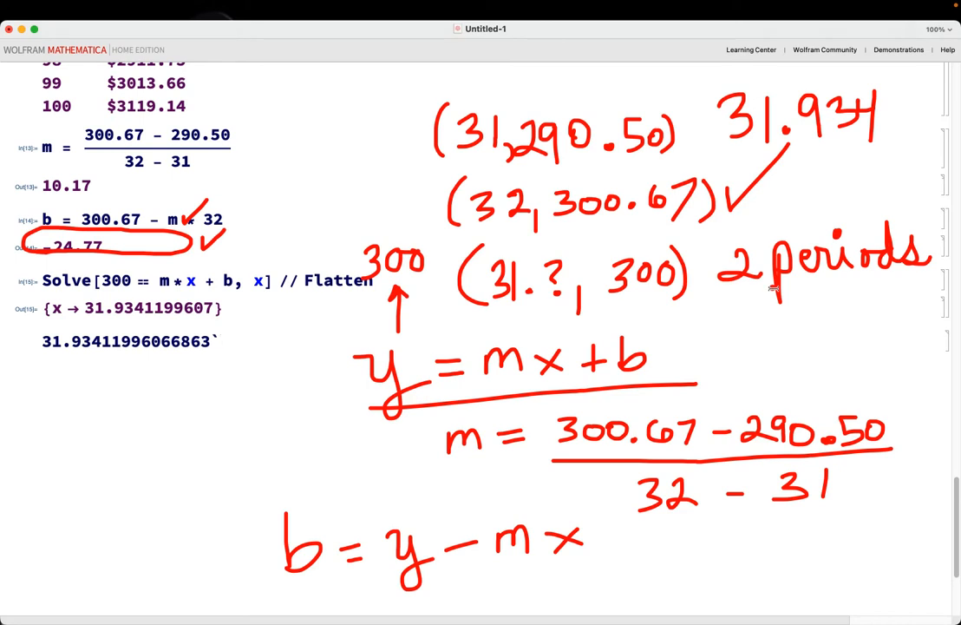
pyautogui.moveTo(717, 298); pyautogui.dragTo(915, 279)
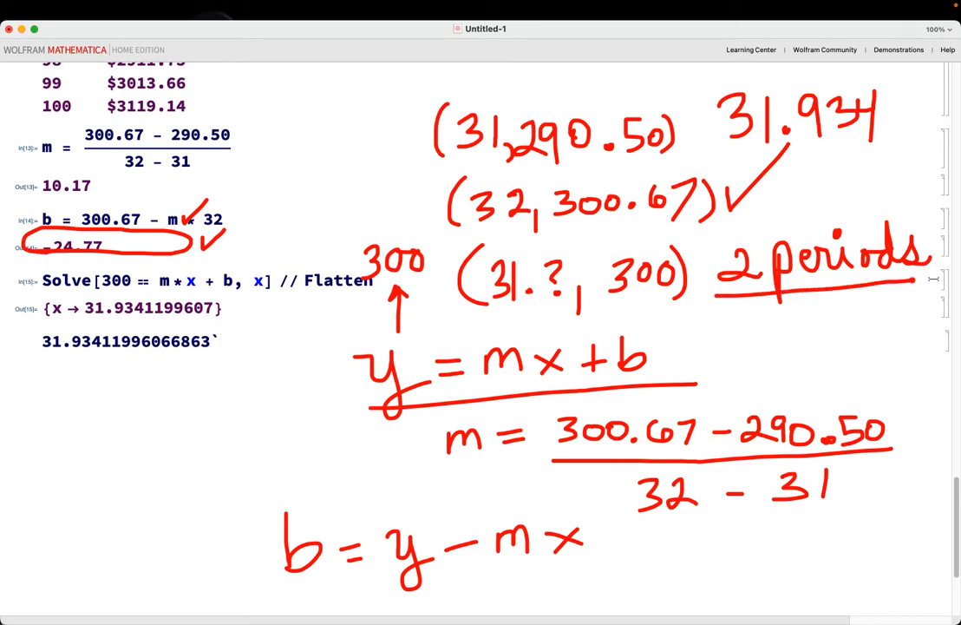
pyautogui.moveTo(763, 299); pyautogui.dragTo(763, 336)
pyautogui.moveTo(788, 316)
pyautogui.mouseDown()
pyautogui.moveTo(796, 336)
pyautogui.moveTo(811, 323)
pyautogui.moveTo(900, 314)
pyautogui.mouseUp()
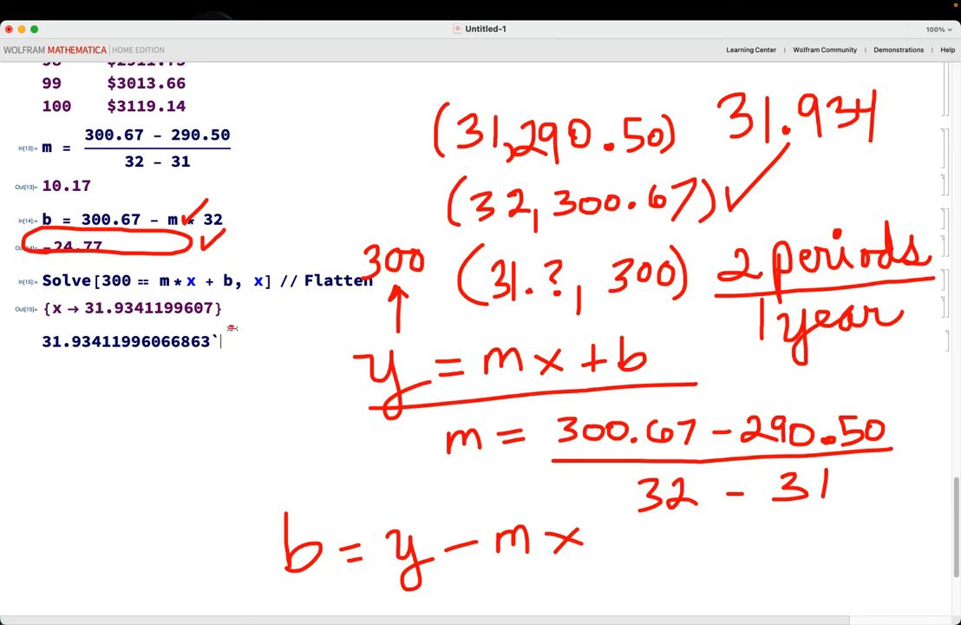
pyautogui.moveTo(223, 333); pyautogui.dragTo(208, 368)
pyautogui.moveTo(248, 339)
pyautogui.mouseDown()
pyautogui.moveTo(253, 360)
pyautogui.moveTo(297, 356)
pyautogui.mouseUp()
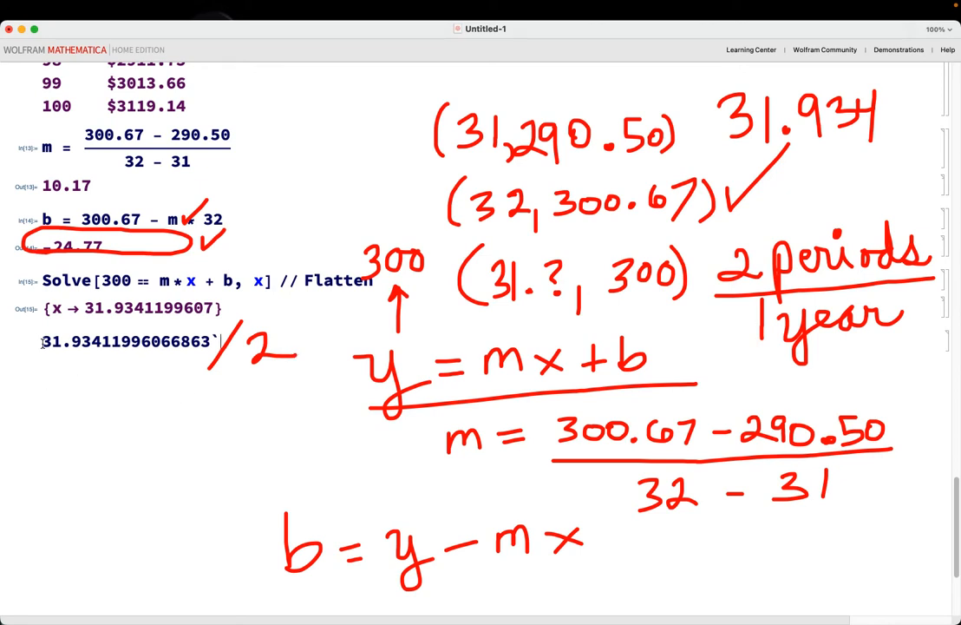
# Divide the copied x value by 2 in its input cell and evaluate it.
pyautogui.click(215, 334)
pyautogui.write('/2')
pyautogui.scroll(-2, 304, 320)
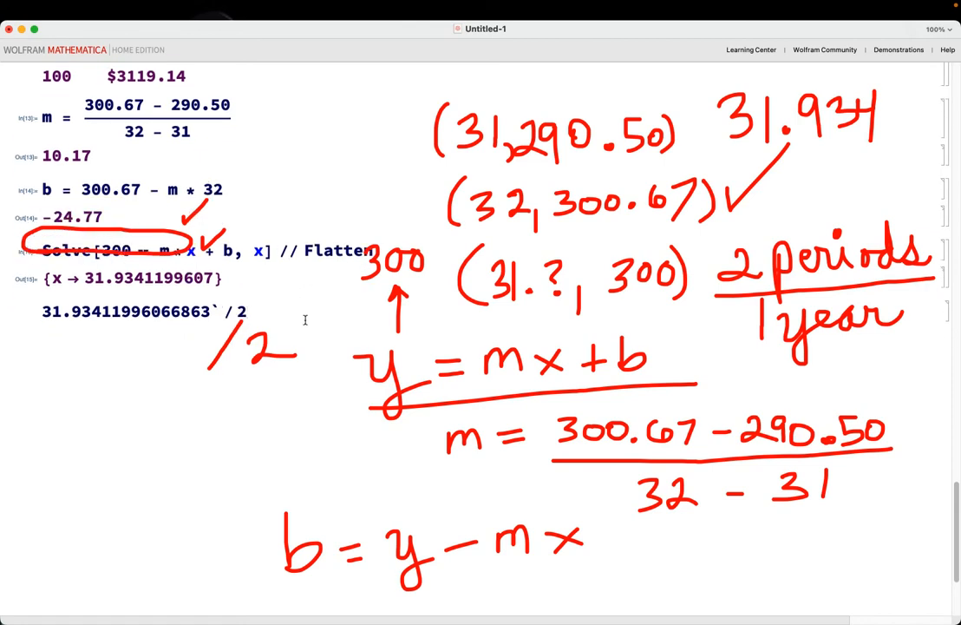
pyautogui.hotkey('shift', 'Return')
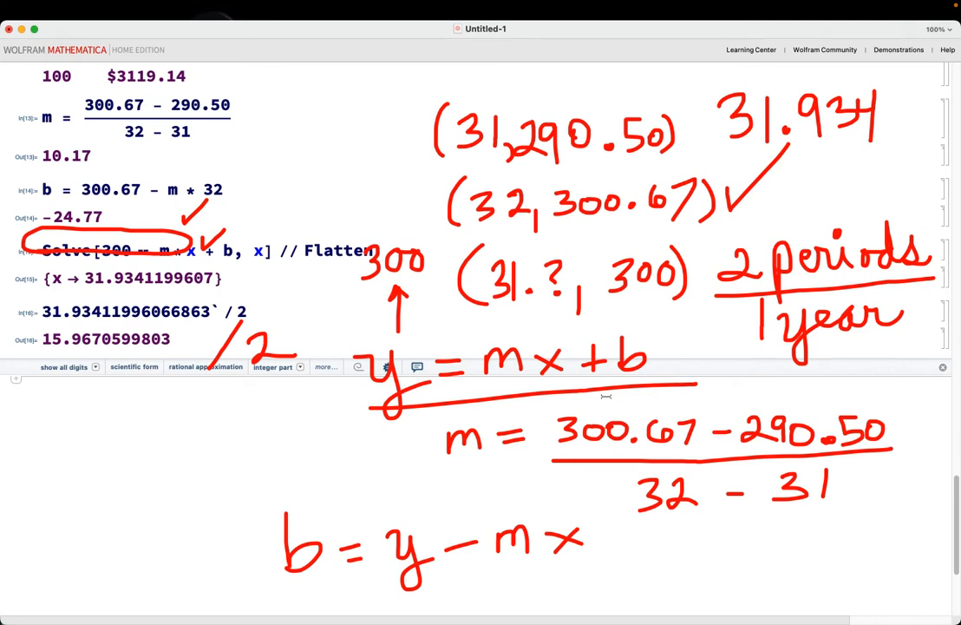
# Switch to the homework page, clear the handwriting, and submit 15.97 years as the answer for 7% compounded semiannually.
pyautogui.hotkey('ctrl', 'Up')
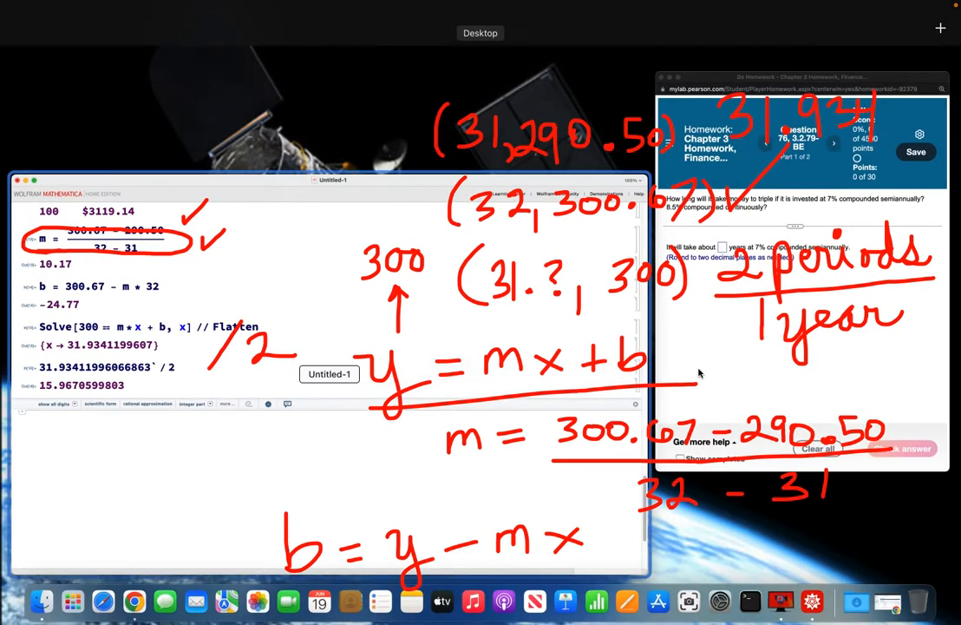
pyautogui.click(770, 347)
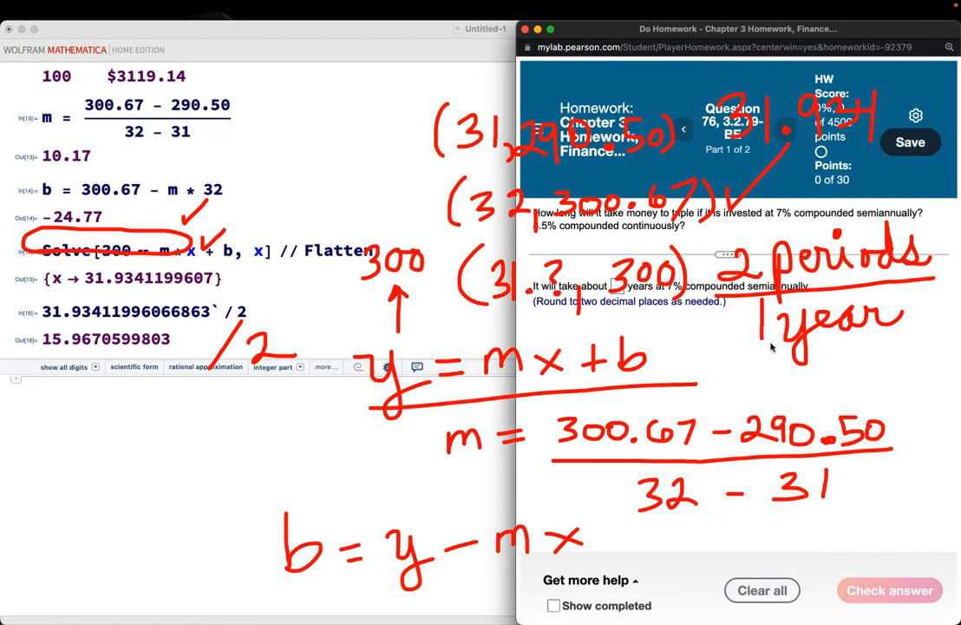
pyautogui.press('Escape')
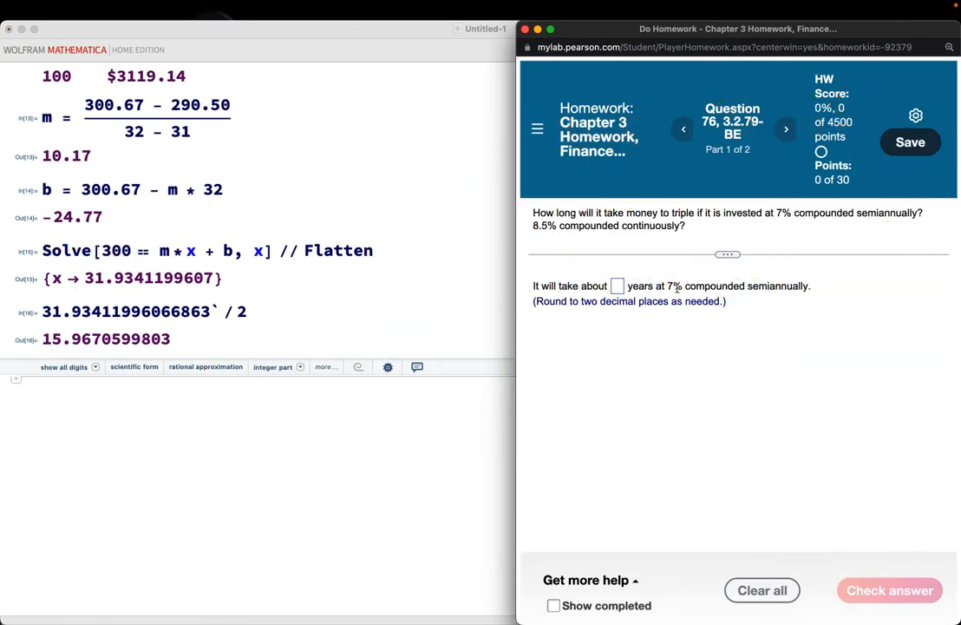
pyautogui.click(618, 285)
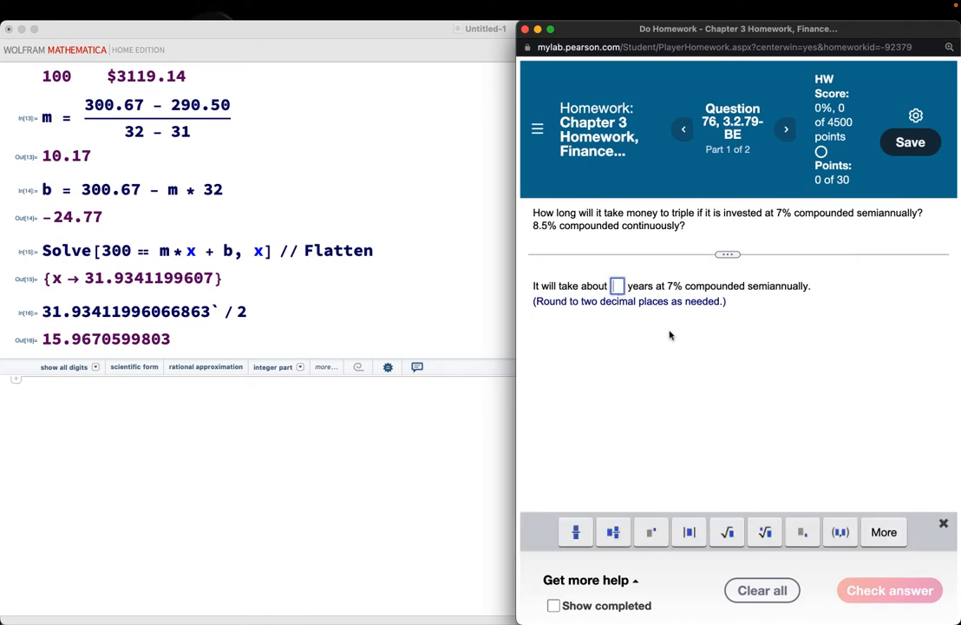
pyautogui.write('15.')
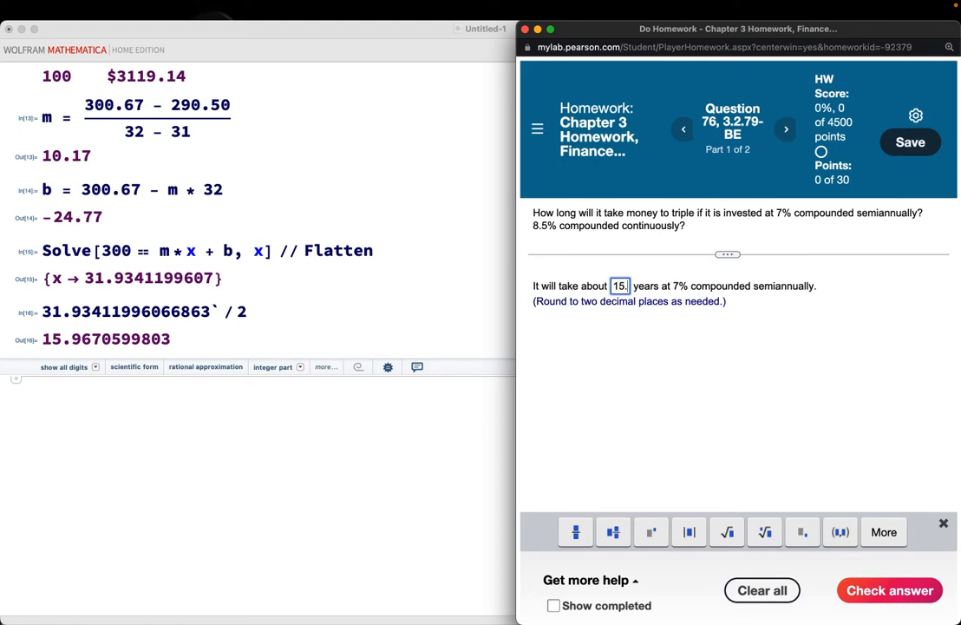
pyautogui.write('97')
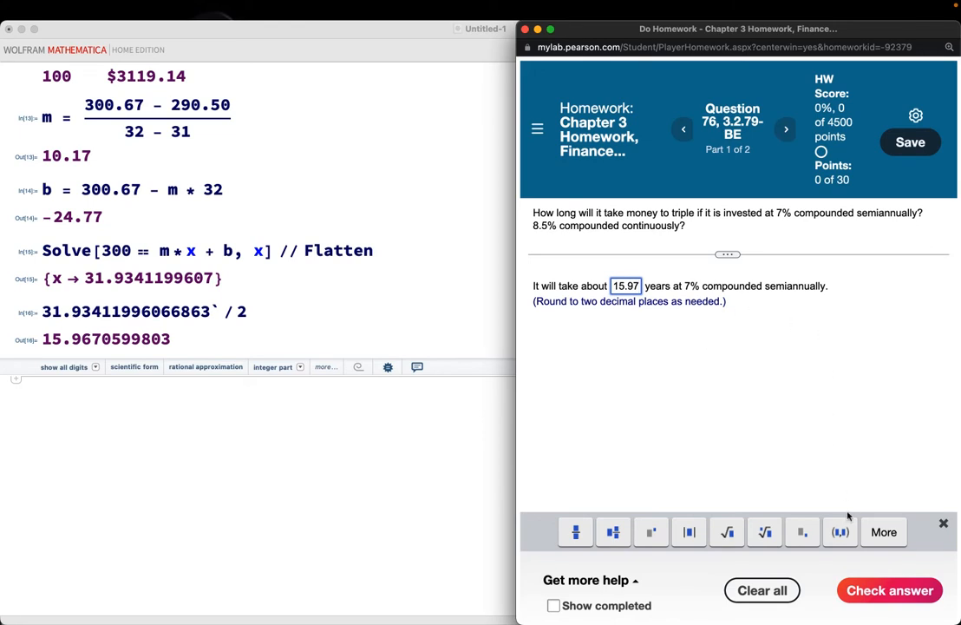
pyautogui.click(857, 590)
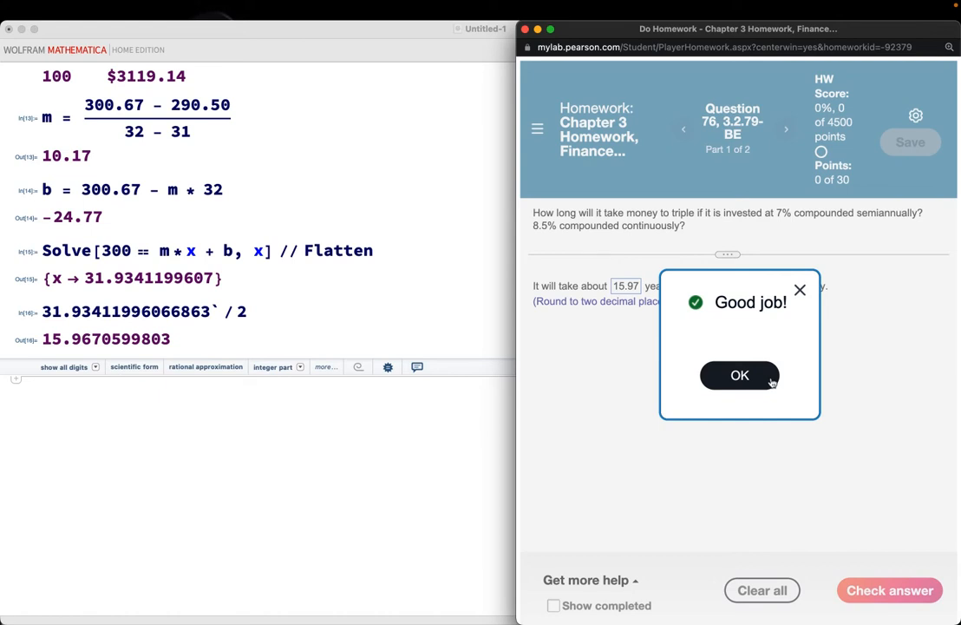
pyautogui.click(770, 379)
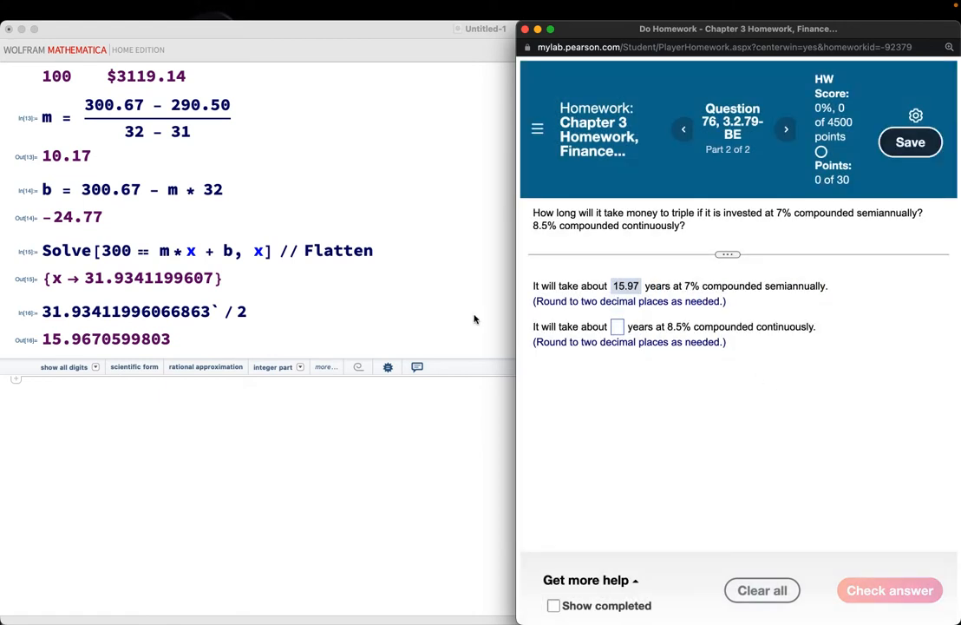
# Return to the Mathematica notebook and circle periods 31 and 32 in the compounding table.
pyautogui.scroll(20, 432, 308)
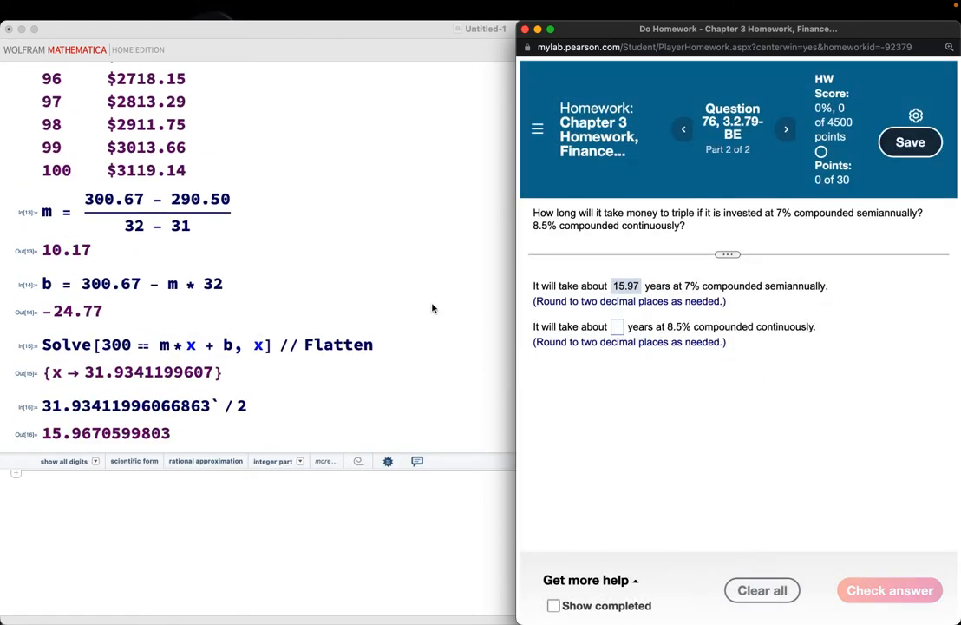
pyautogui.scroll(15, 432, 308)
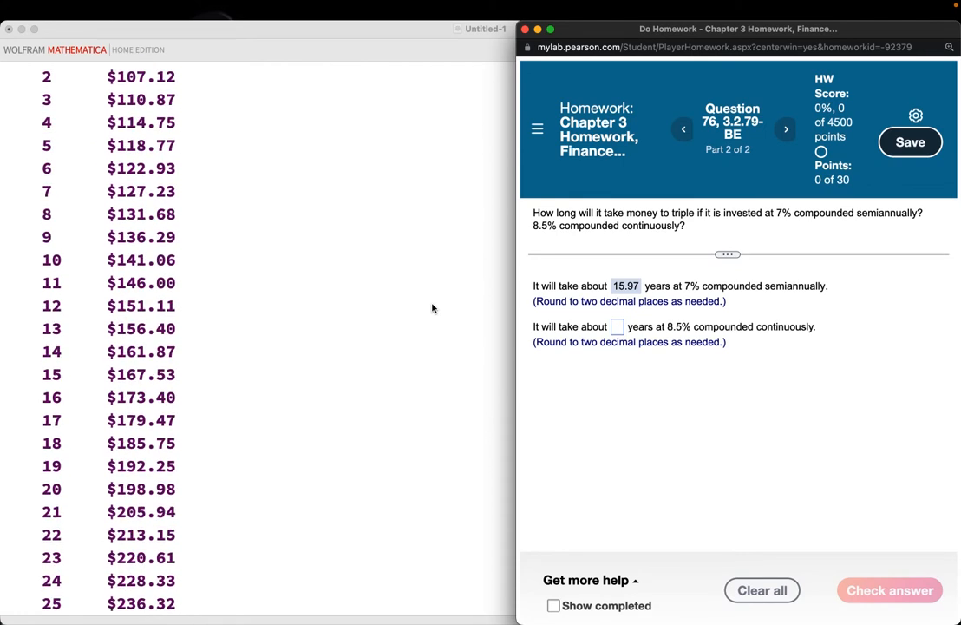
pyautogui.click(431, 308)
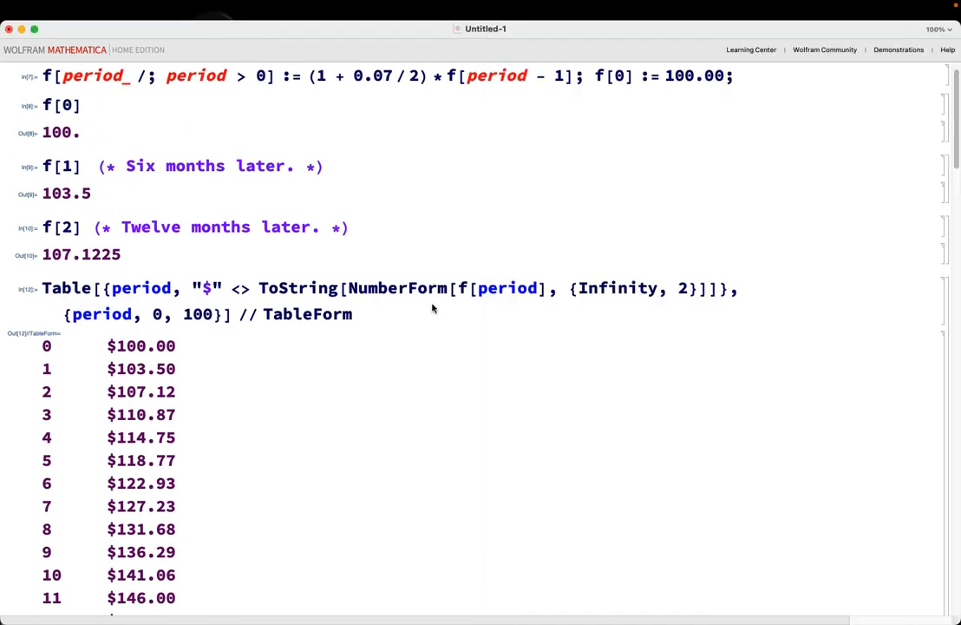
pyautogui.scroll(-1, 423, 357)
pyautogui.scroll(-12, 422, 357)
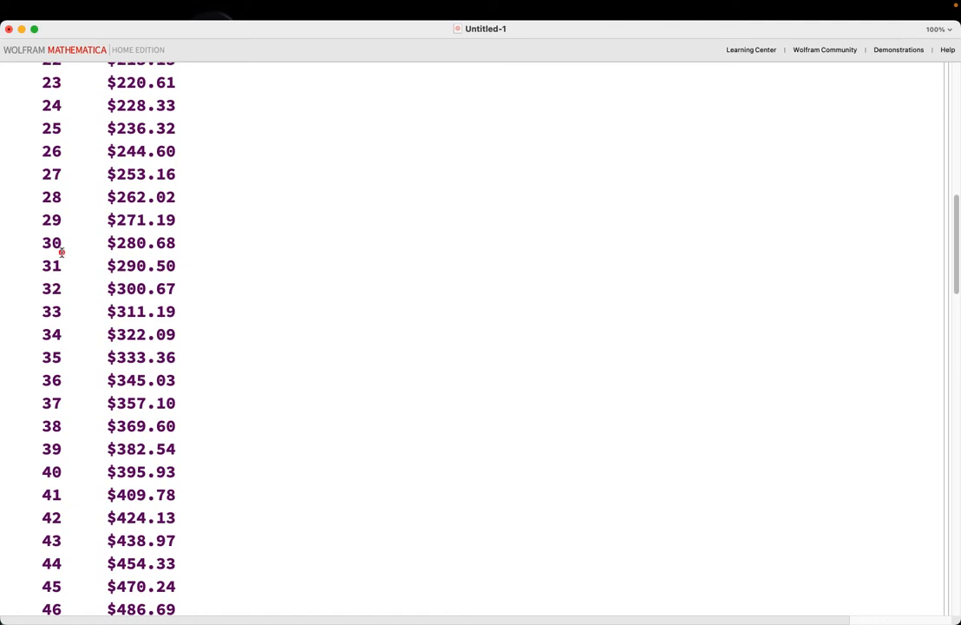
pyautogui.moveTo(61, 252)
pyautogui.mouseDown()
pyautogui.moveTo(36, 254)
pyautogui.moveTo(49, 280)
pyautogui.moveTo(71, 260)
pyautogui.moveTo(59, 254)
pyautogui.moveTo(35, 299)
pyautogui.moveTo(56, 283)
pyautogui.mouseUp()
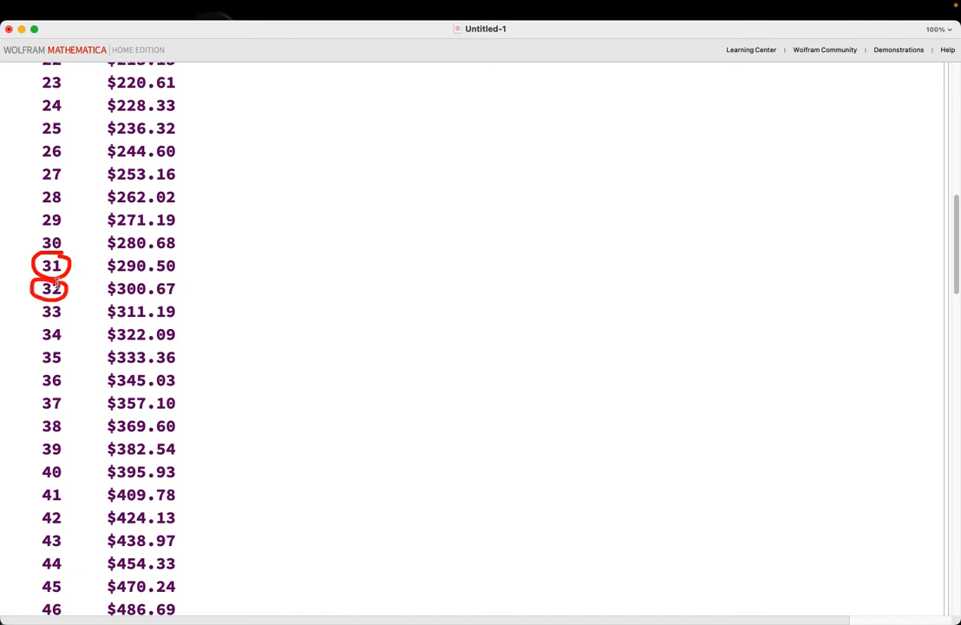
# Review the slope, intercept and Solve calculations below the table, clear the circles, and bring up the homework question's second part.
pyautogui.scroll(-20, 324, 377)
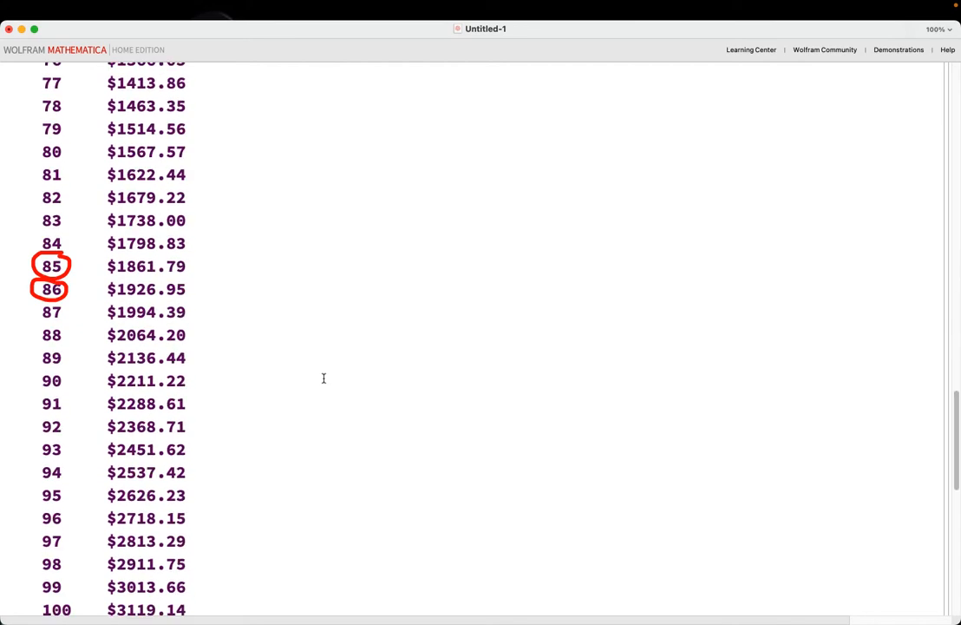
pyautogui.scroll(8, 324, 377)
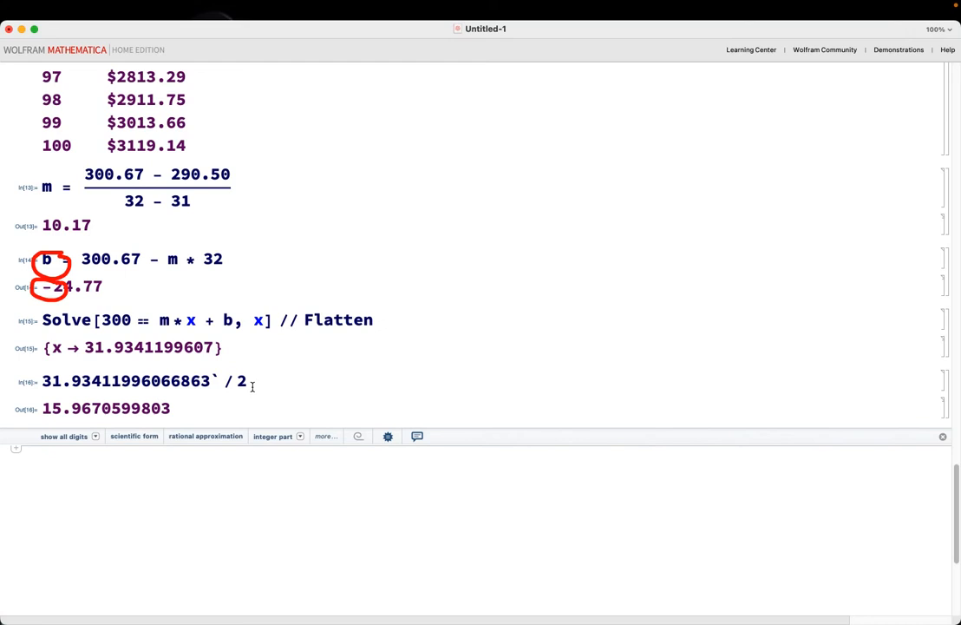
pyautogui.scroll(3, 272, 376)
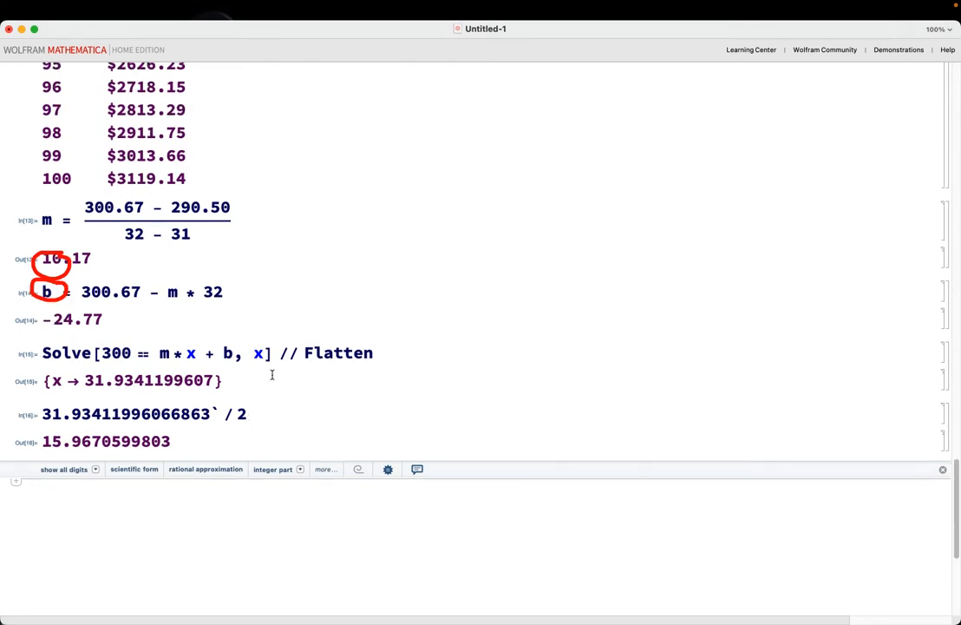
pyautogui.scroll(-1, 271, 374)
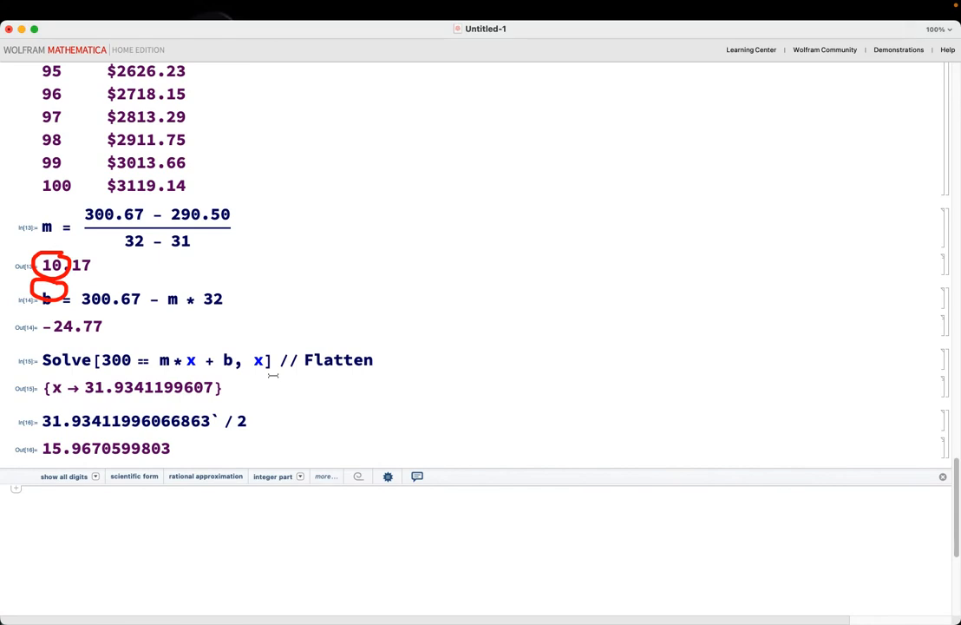
pyautogui.scroll(4, 317, 326)
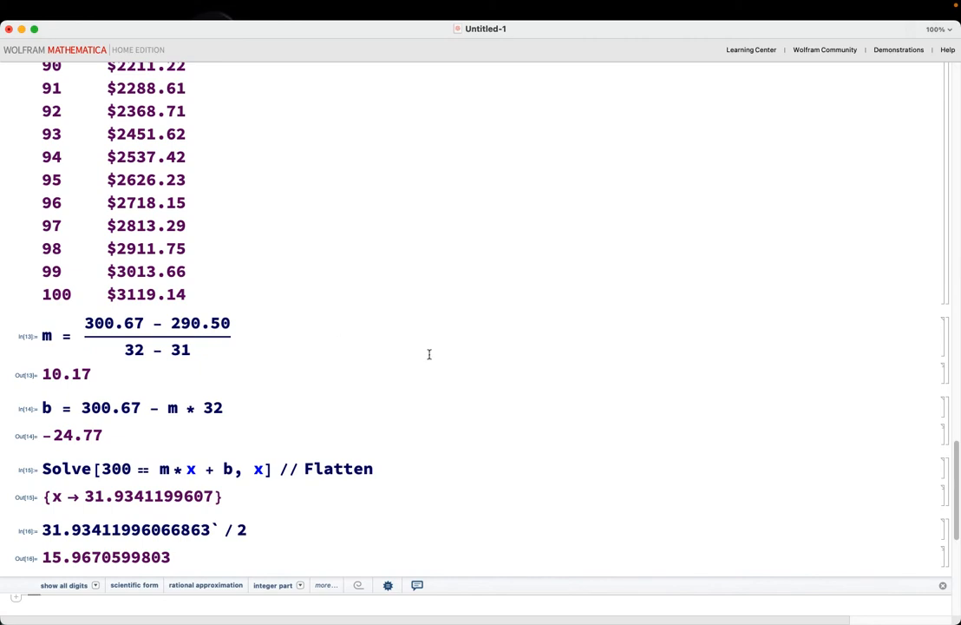
pyautogui.hotkey('ctrl', 'Up')
pyautogui.click(727, 294)
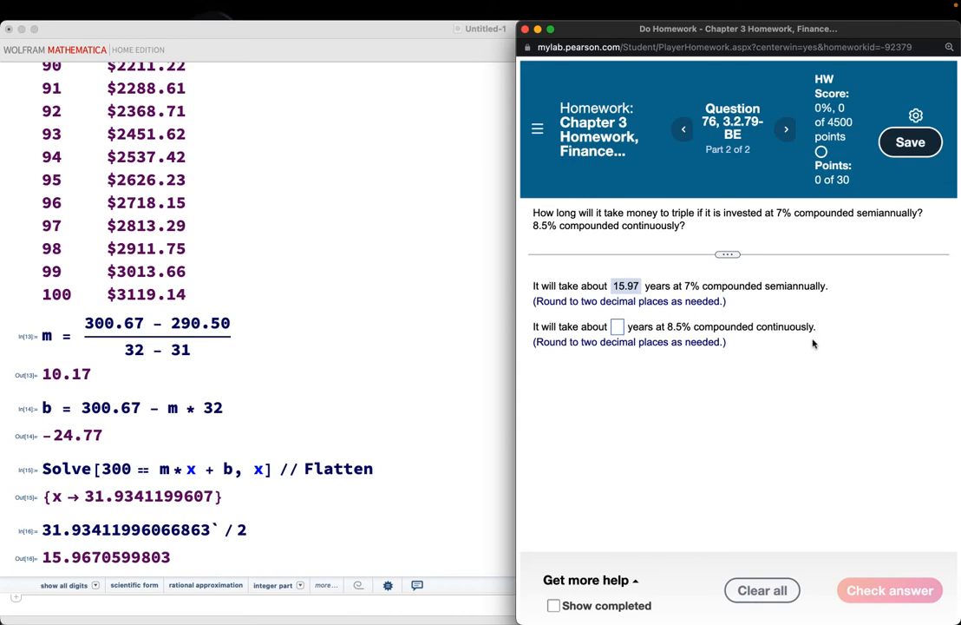
# Handwrite the word "discrete" beside the table in the Mathematica notebook, and erase the handwriting.
pyautogui.click(333, 257)
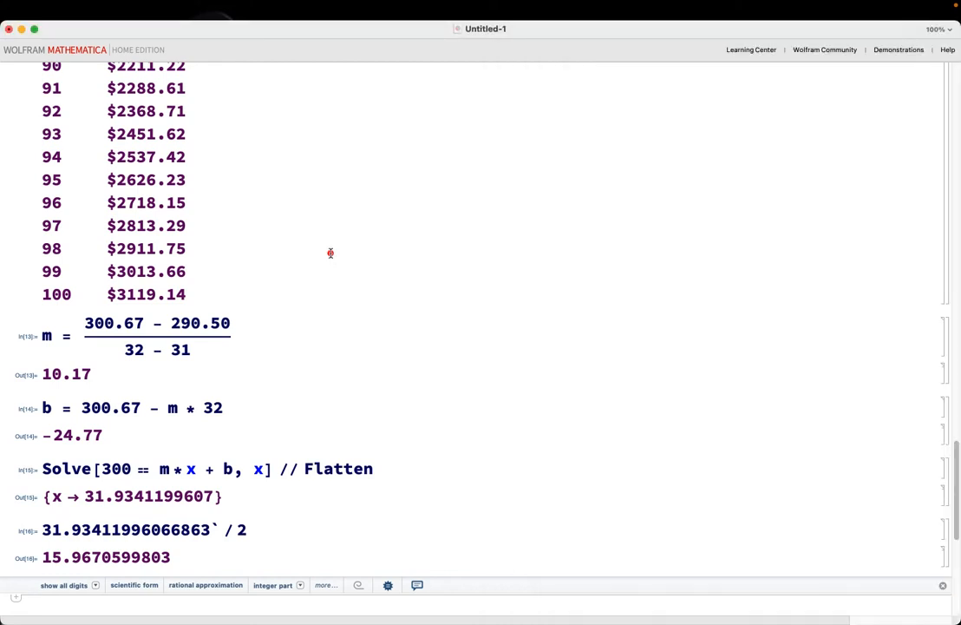
pyautogui.moveTo(378, 234)
pyautogui.mouseDown()
pyautogui.moveTo(369, 247)
pyautogui.moveTo(415, 253)
pyautogui.mouseUp()
pyautogui.click(414, 214)
pyautogui.moveTo(413, 208); pyautogui.dragTo(431, 247)
pyautogui.click(477, 230)
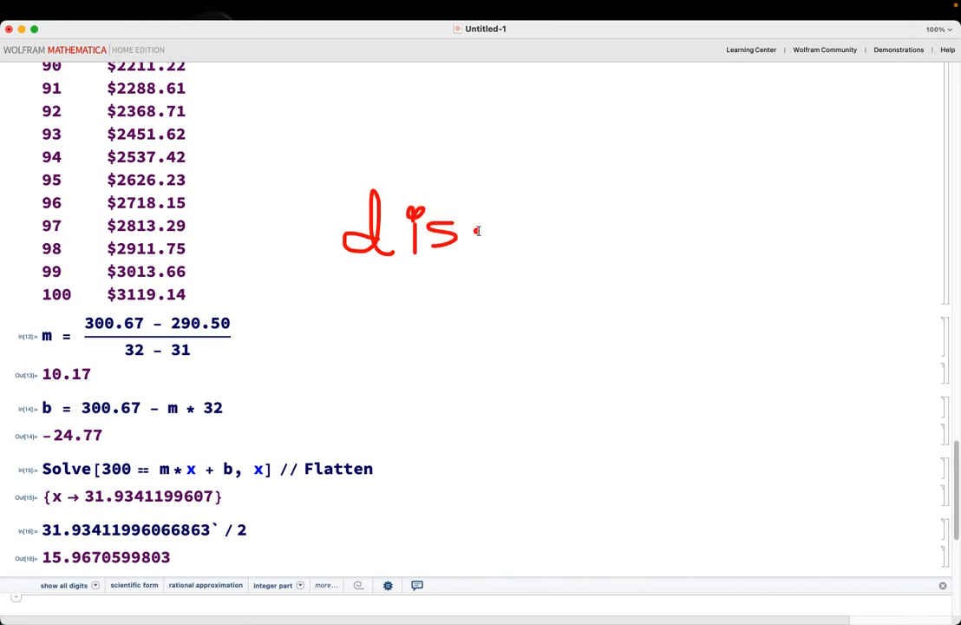
pyautogui.moveTo(507, 222)
pyautogui.mouseDown()
pyautogui.moveTo(512, 247)
pyautogui.moveTo(555, 223)
pyautogui.moveTo(588, 245)
pyautogui.mouseUp()
pyautogui.moveTo(591, 207)
pyautogui.mouseDown()
pyautogui.moveTo(591, 247)
pyautogui.moveTo(605, 222)
pyautogui.moveTo(648, 244)
pyautogui.mouseUp()
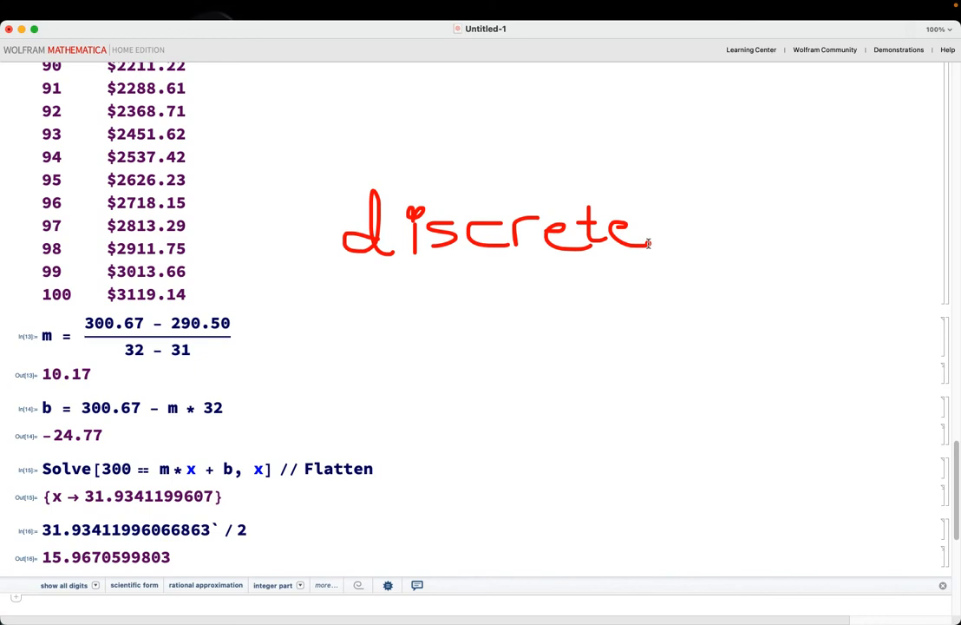
pyautogui.press('Escape')
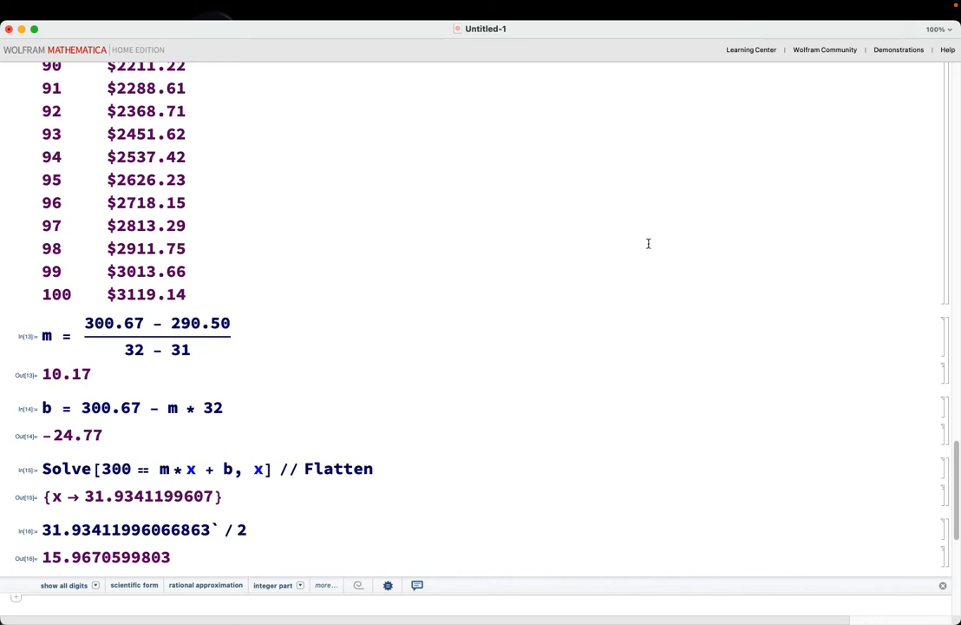
# Examine the homework question on 8.5% continuous compounding alongside the notebook's recursive function, table and interpolation results.
pyautogui.hotkey('ctrl', 'Up')
pyautogui.click(755, 279)
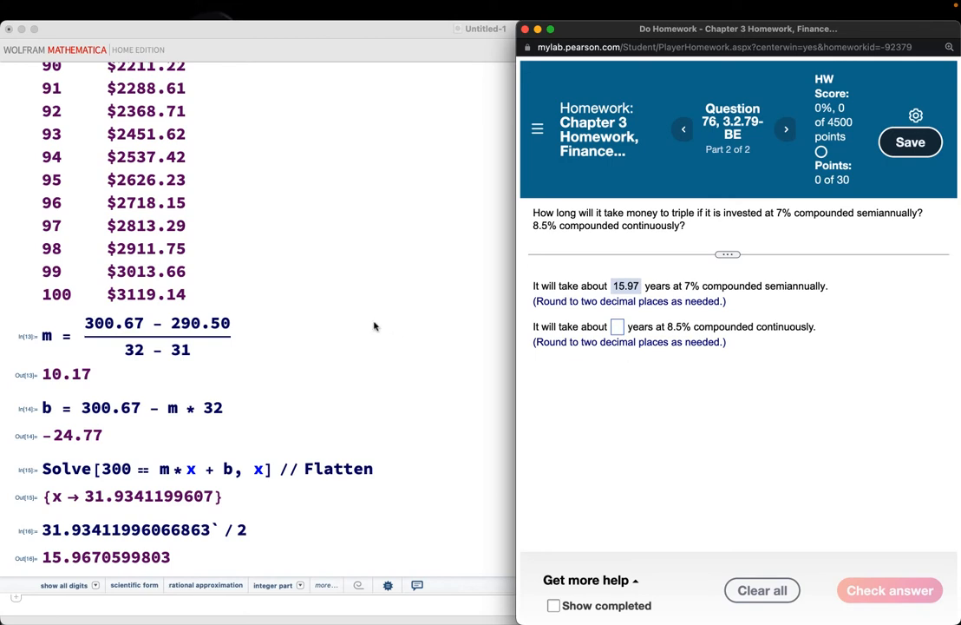
pyautogui.scroll(1, 360, 283)
pyautogui.scroll(15, 360, 284)
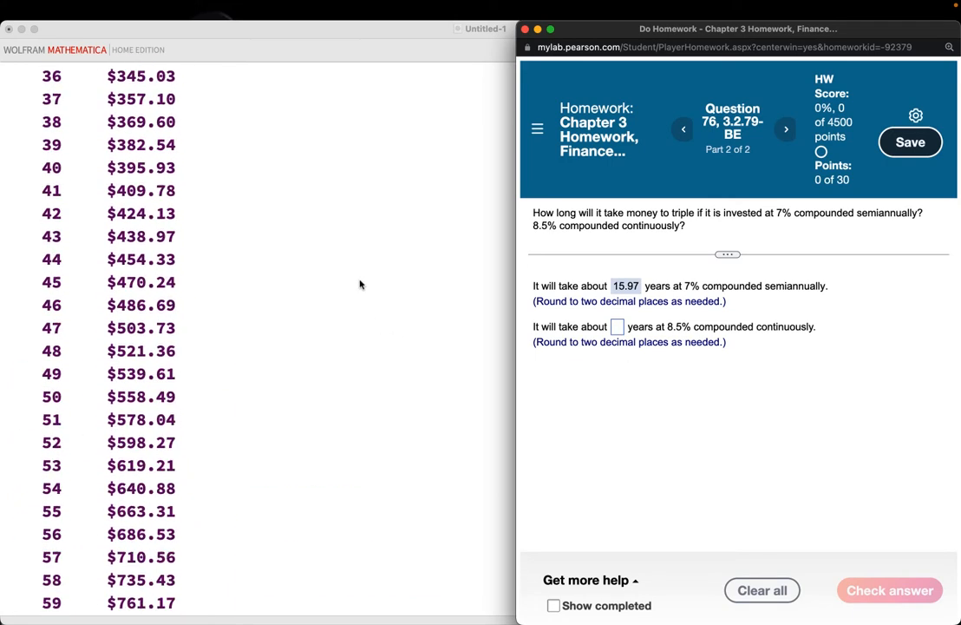
pyautogui.scroll(10, 359, 279)
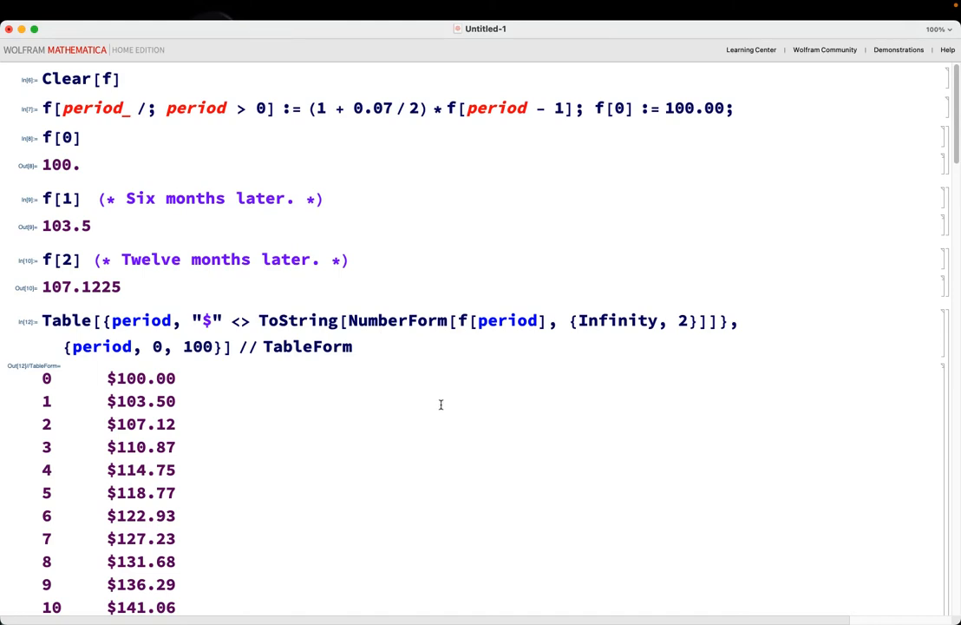
pyautogui.scroll(-20, 441, 404)
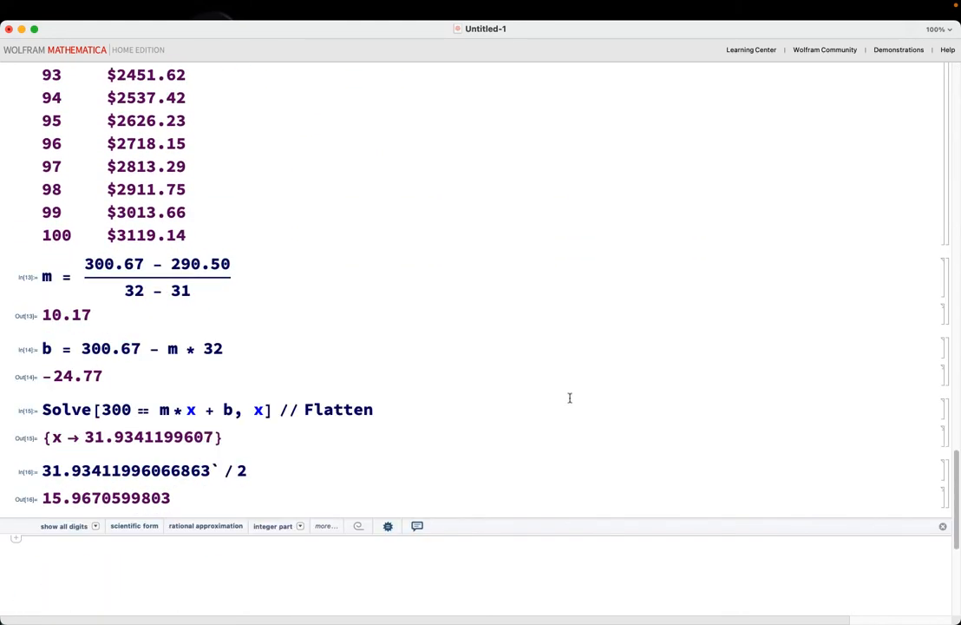
pyautogui.hotkey('ctrl', 'Up')
pyautogui.click(719, 359)
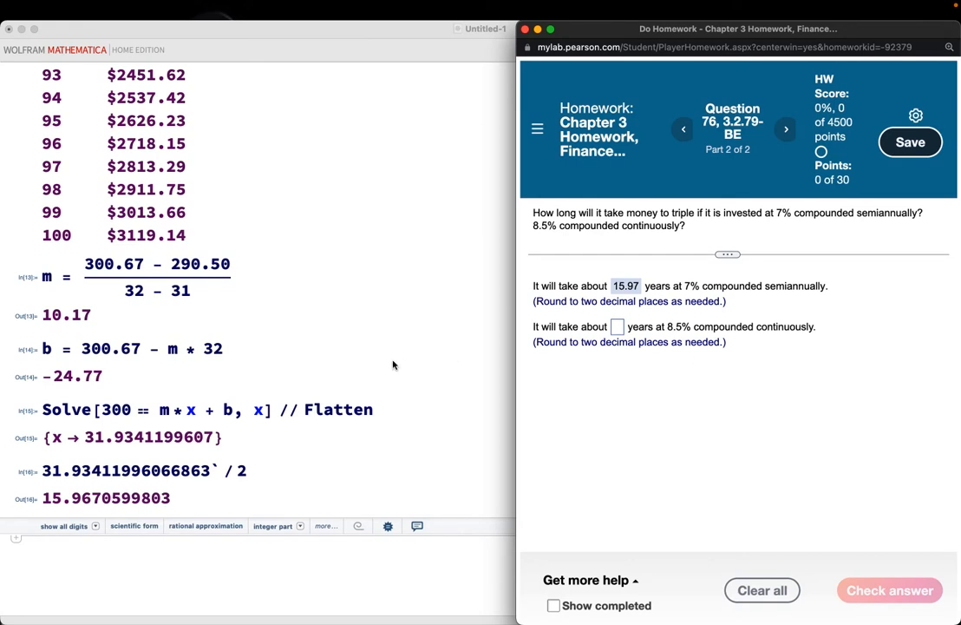
pyautogui.scroll(-1, 316, 393)
pyautogui.scroll(-5, 316, 393)
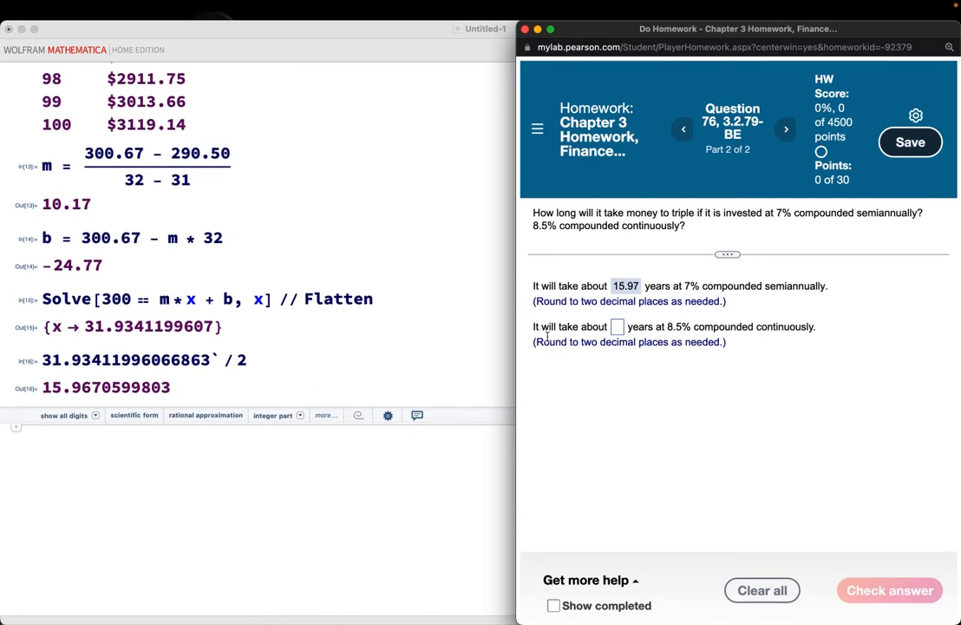
# Tile the Mathematica notebook window to half the screen beside the homework page.
pyautogui.click(364, 373)
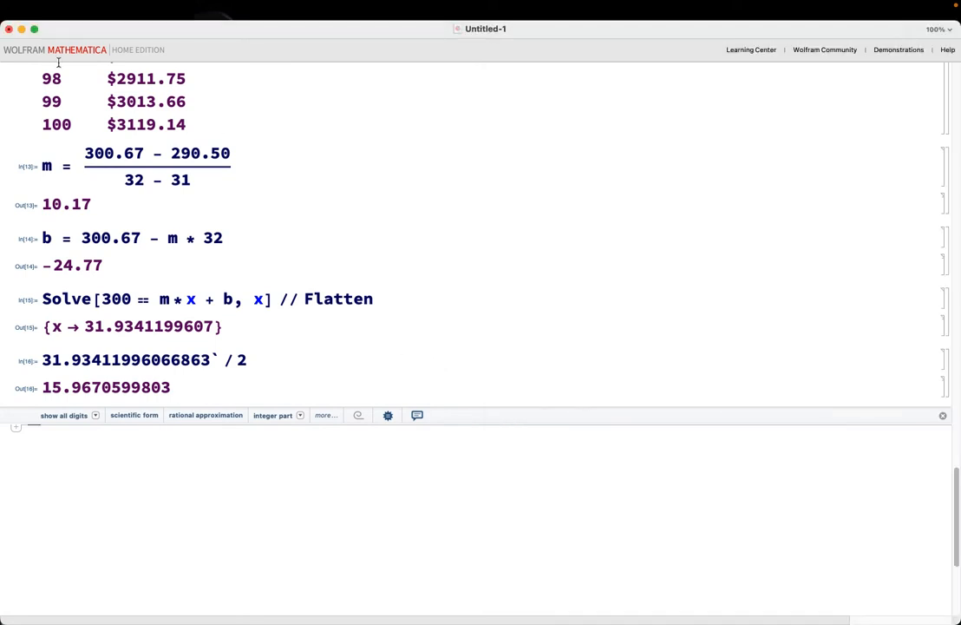
pyautogui.moveTo(34, 31)
pyautogui.click(97, 67)
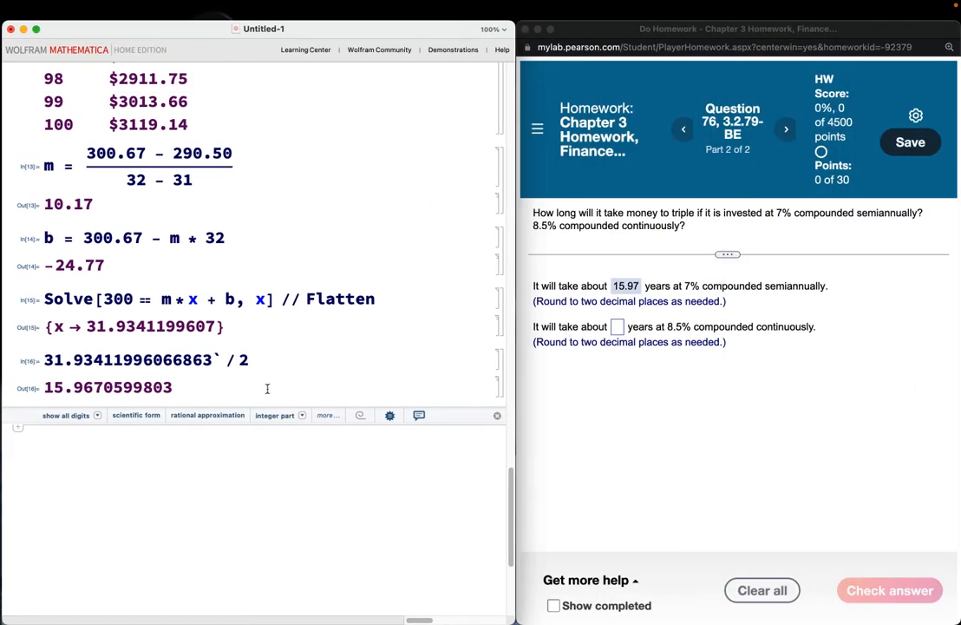
# Begin a delayed definition p[time_] := Exp[] in a new cell below the 15.97 calculation.
pyautogui.scroll(-1, 260, 390)
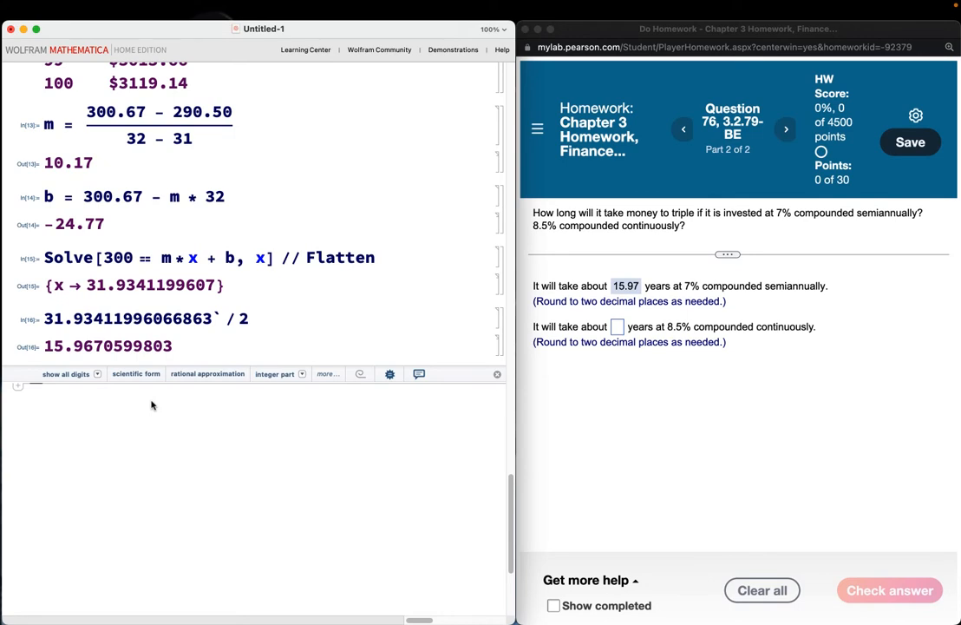
pyautogui.write('p')
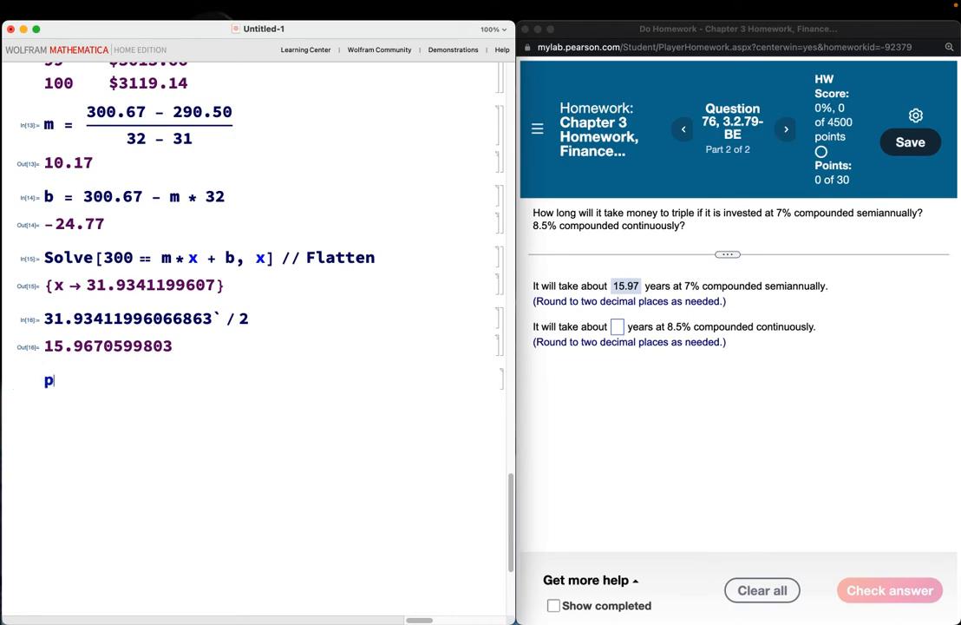
pyautogui.write('[')
pyautogui.write('t')
pyautogui.write('ime_')
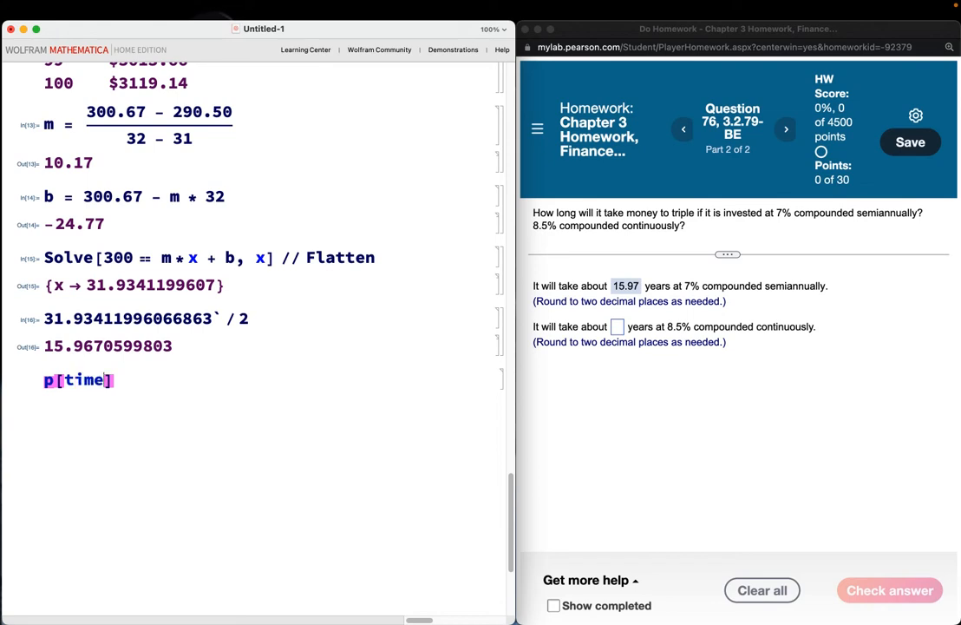
pyautogui.click(137, 383)
pyautogui.write(':=')
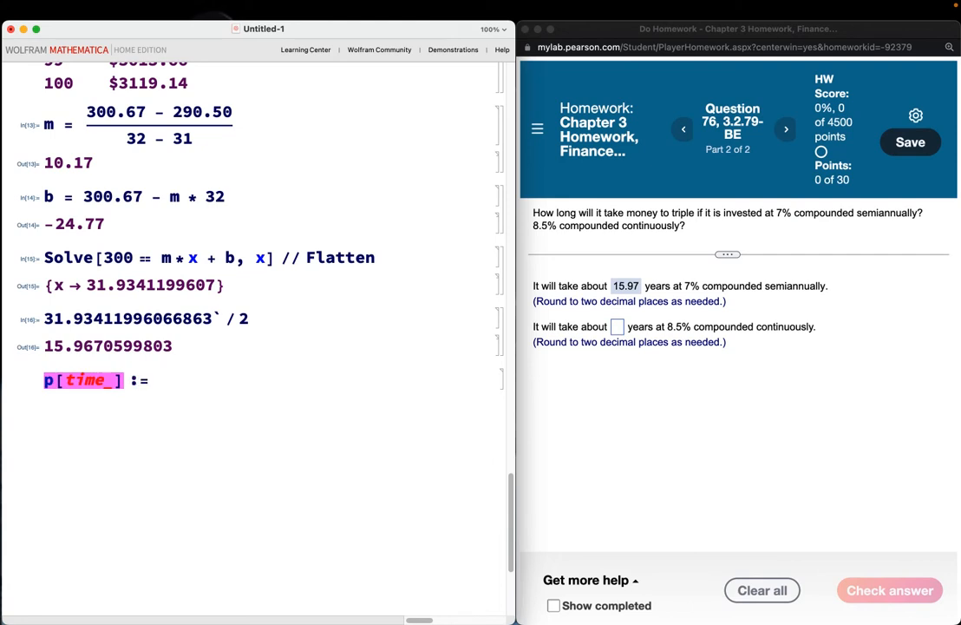
pyautogui.click(88, 399)
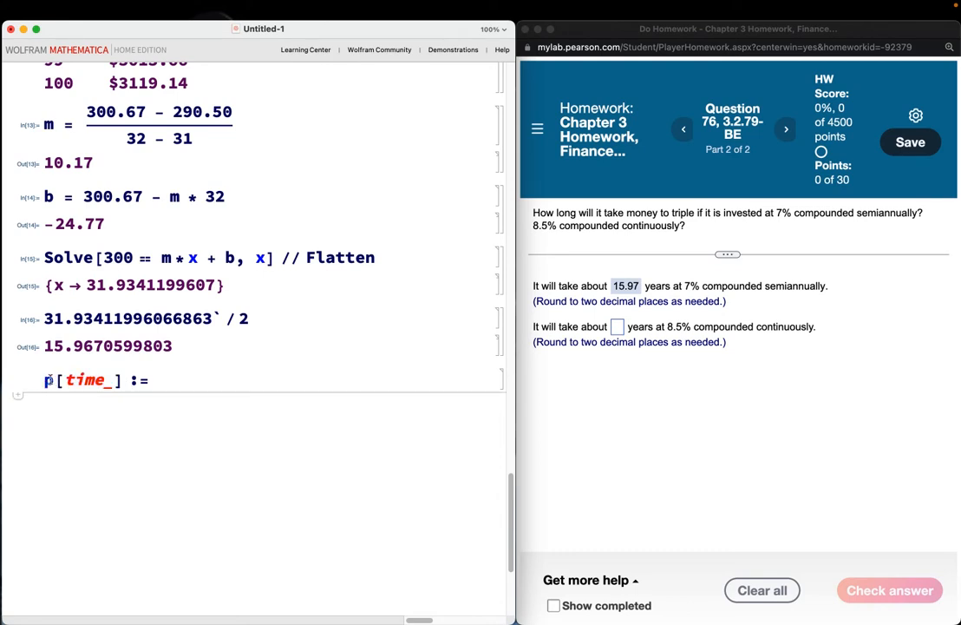
pyautogui.click(171, 381)
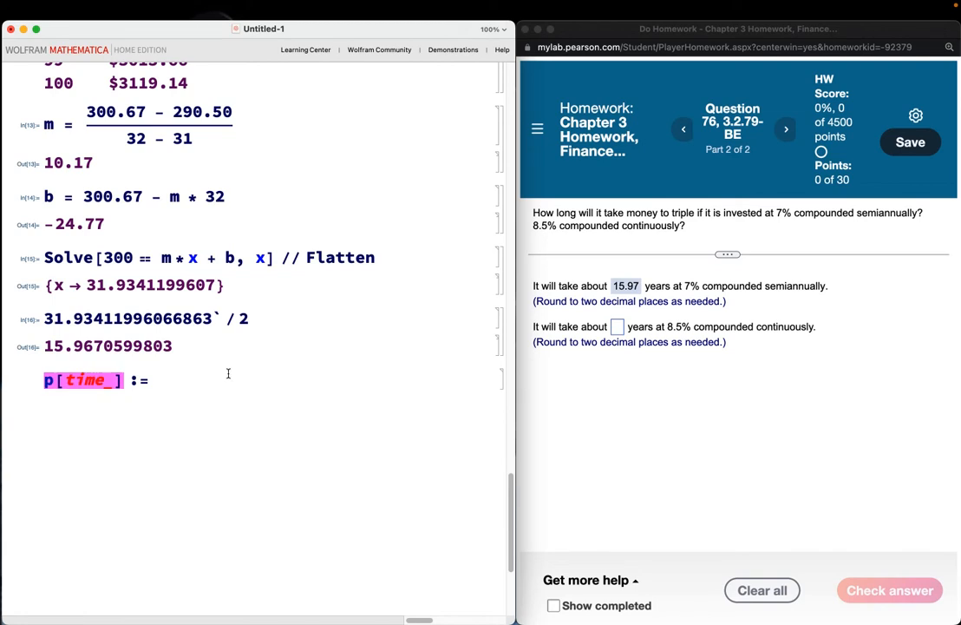
pyautogui.write('Exp[')
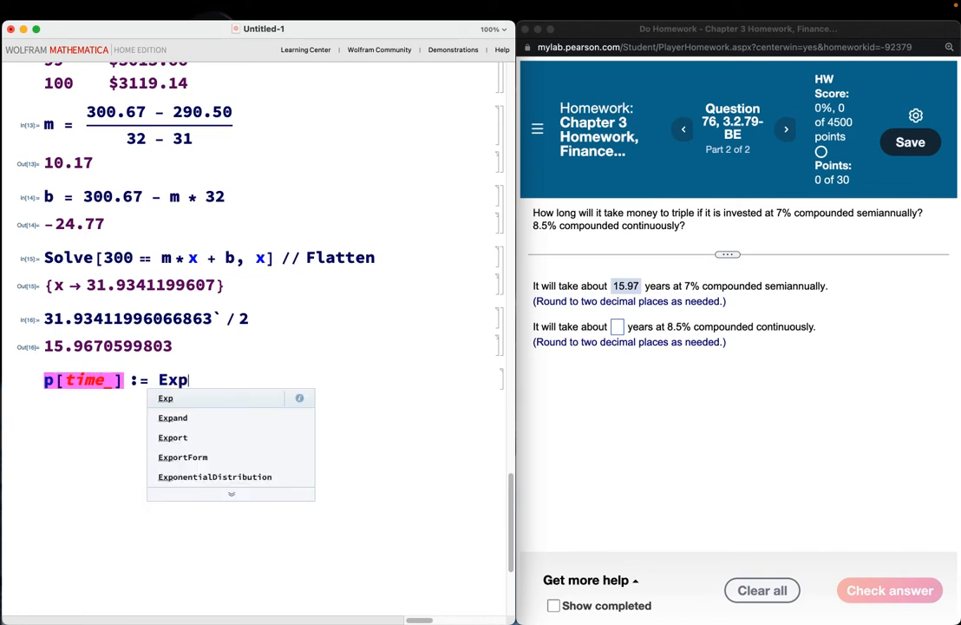
# Evaluate Exp[1.0] in a new cell below the unfinished definition of p.
pyautogui.click(94, 406)
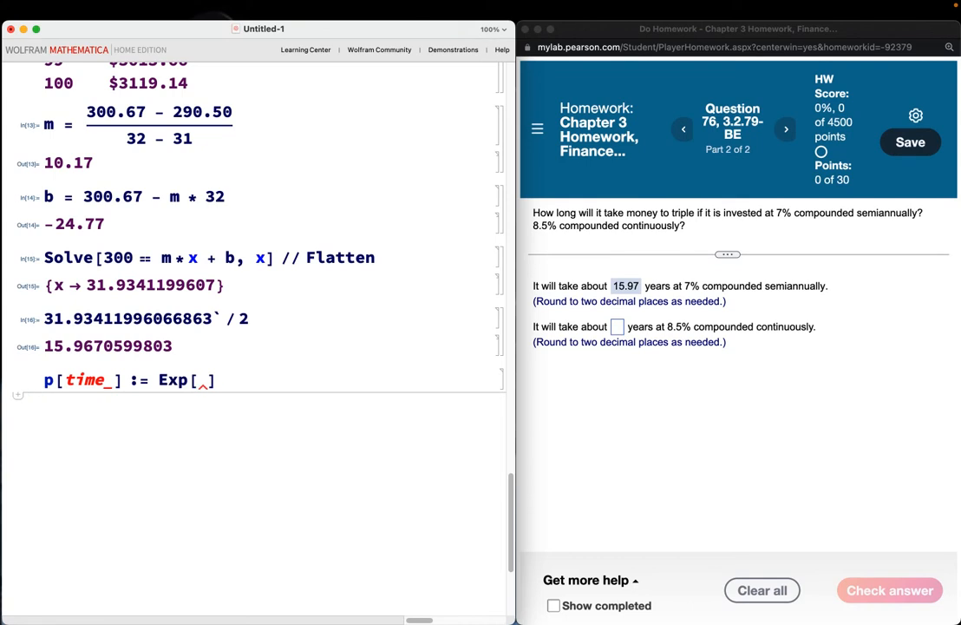
pyautogui.write('Exp[1.0]')
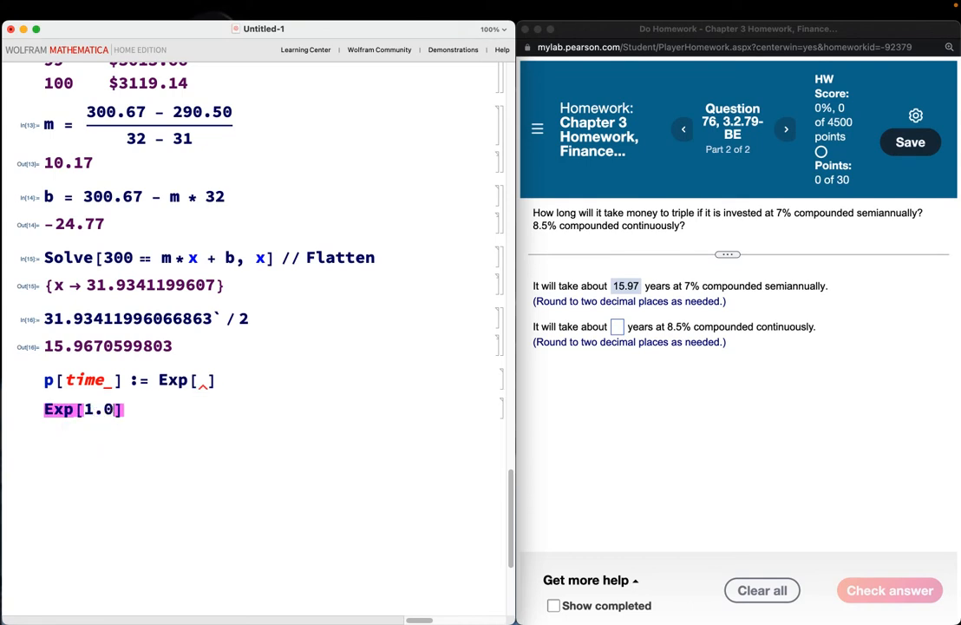
pyautogui.hotkey('shift', 'Return')
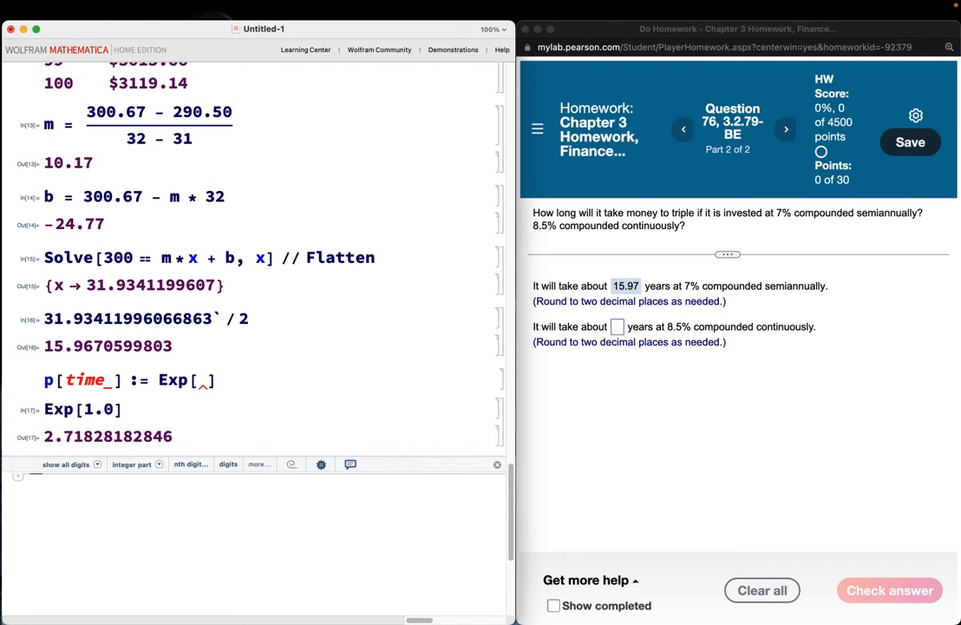
# Fill in the exponential's argument in the definition of p as 0.085 time.
pyautogui.click(200, 379)
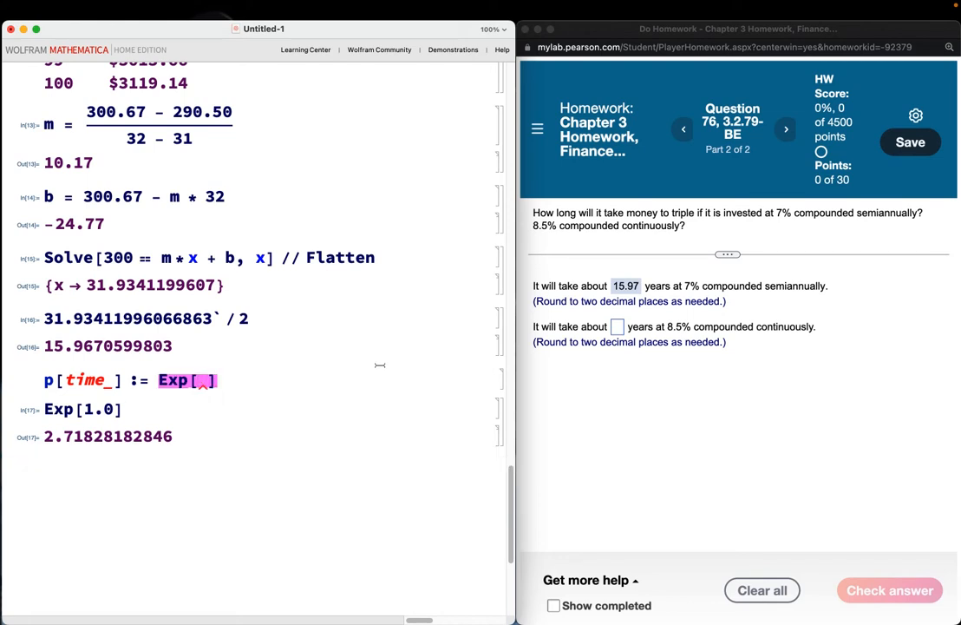
pyautogui.write('0.0')
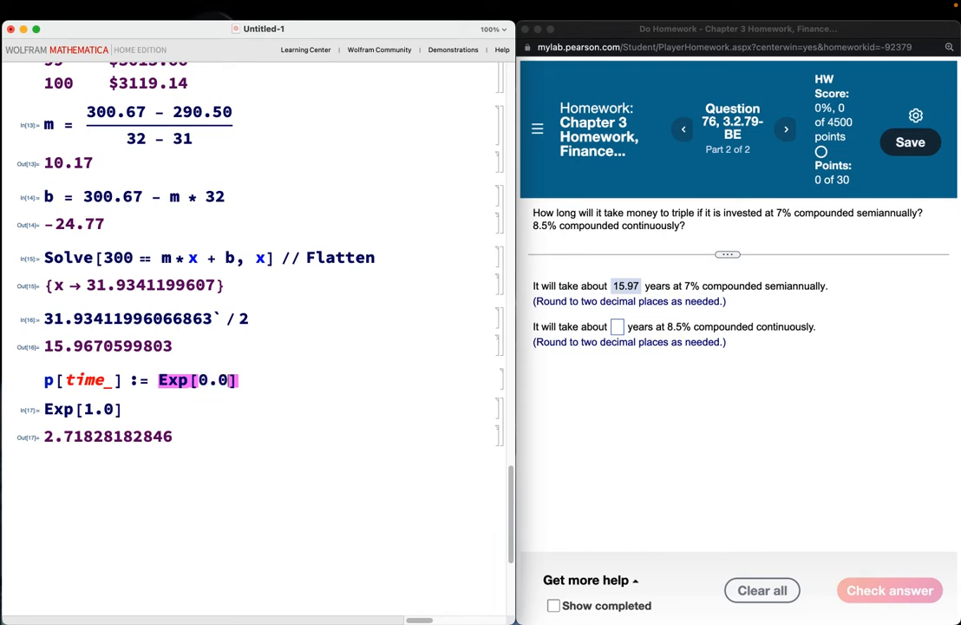
pyautogui.write('85 tim')
pyautogui.press('BackSpace')
pyautogui.press('BackSpace')
pyautogui.press('BackSpace')
pyautogui.press('BackSpace')
pyautogui.write('*')
pyautogui.press('BackSpace')
pyautogui.write('time')
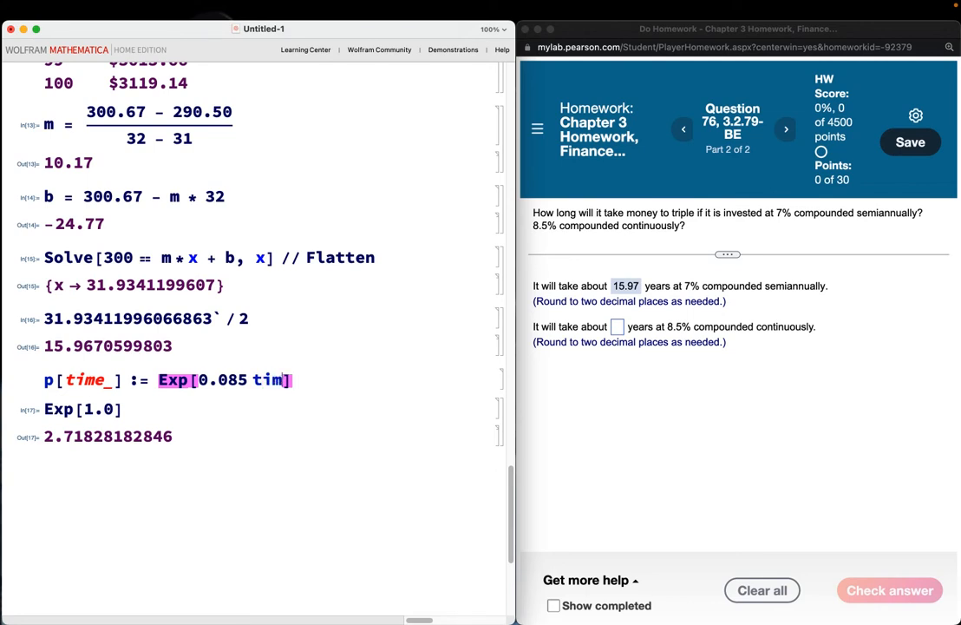
# Multiply the exponential in the definition of p by a starting amount of 100.
pyautogui.click(157, 380)
pyautogui.click(158, 380)
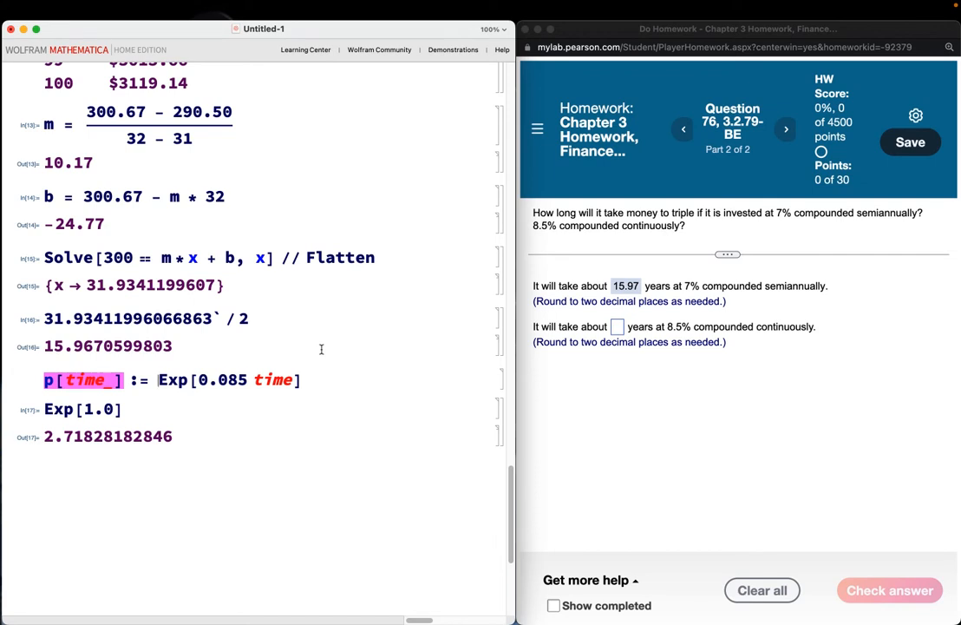
pyautogui.write('100')
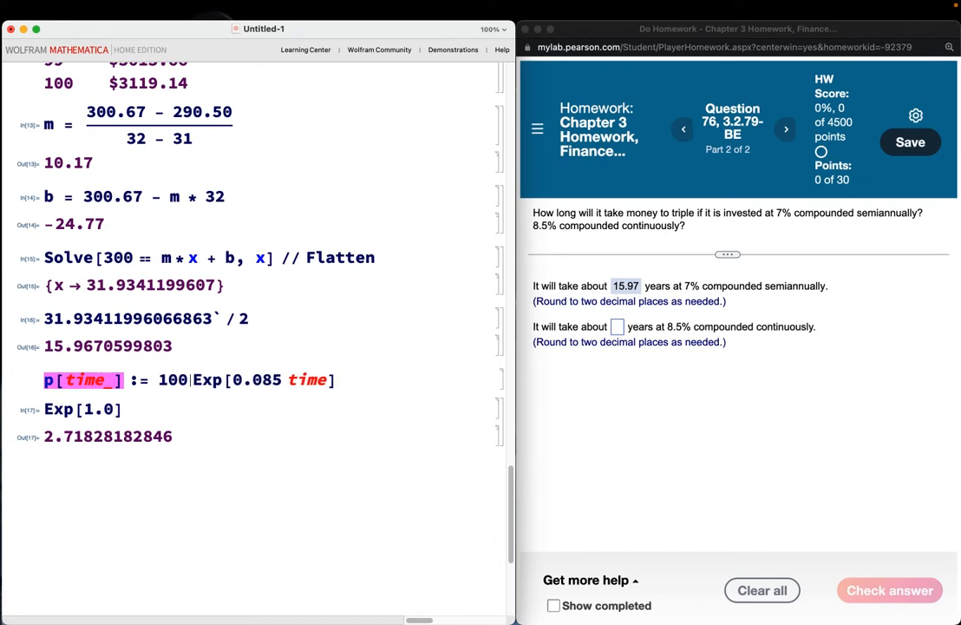
pyautogui.click(390, 375)
# Try to evaluate p[1] in a new cell below the Exp[1.0] result.
pyautogui.click(89, 461)
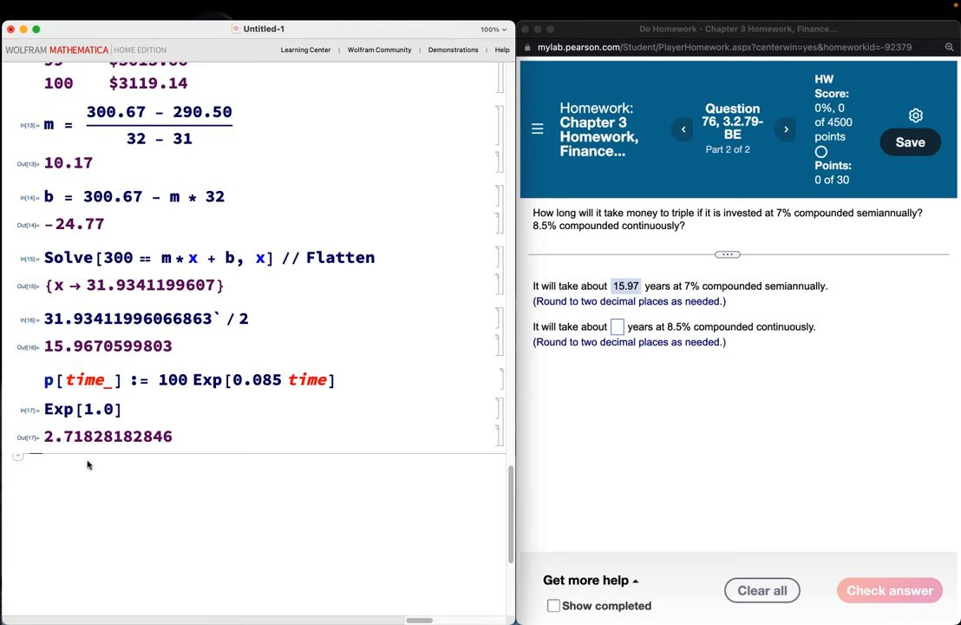
pyautogui.write('p')
pyautogui.press('BackSpace')
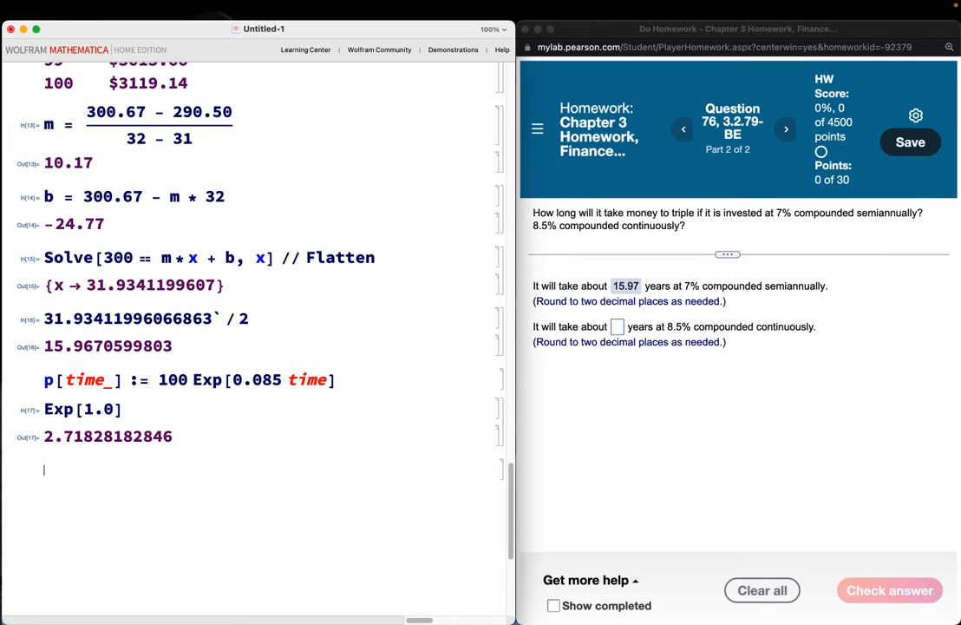
pyautogui.write('p[1]')
pyautogui.hotkey('shift', 'Return')
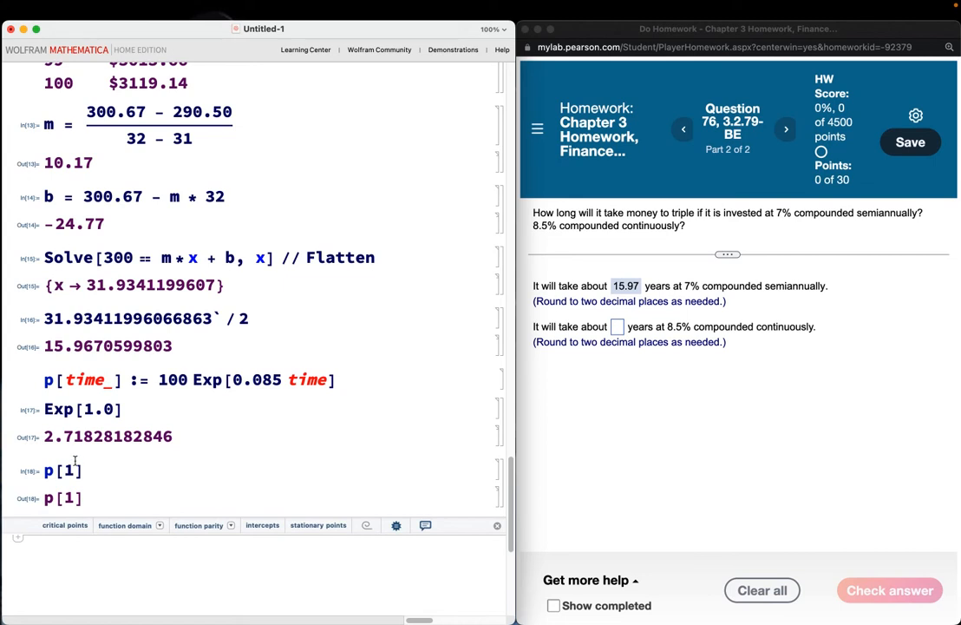
# Evaluate the definition p[time_] := 100 Exp[0.085 time], and re-evaluate p[1].
pyautogui.click(349, 380)
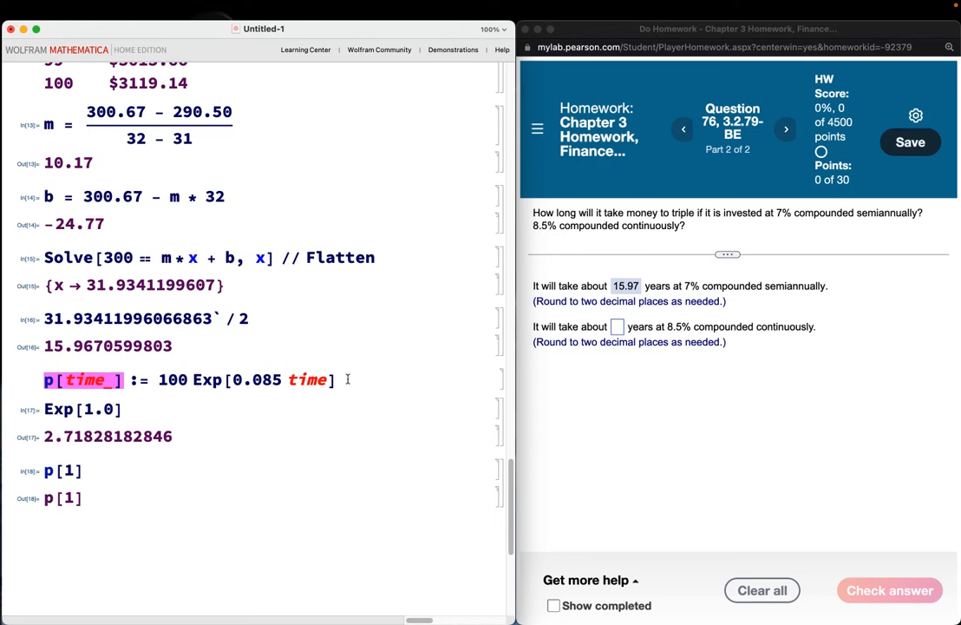
pyautogui.hotkey('shift', 'Return')
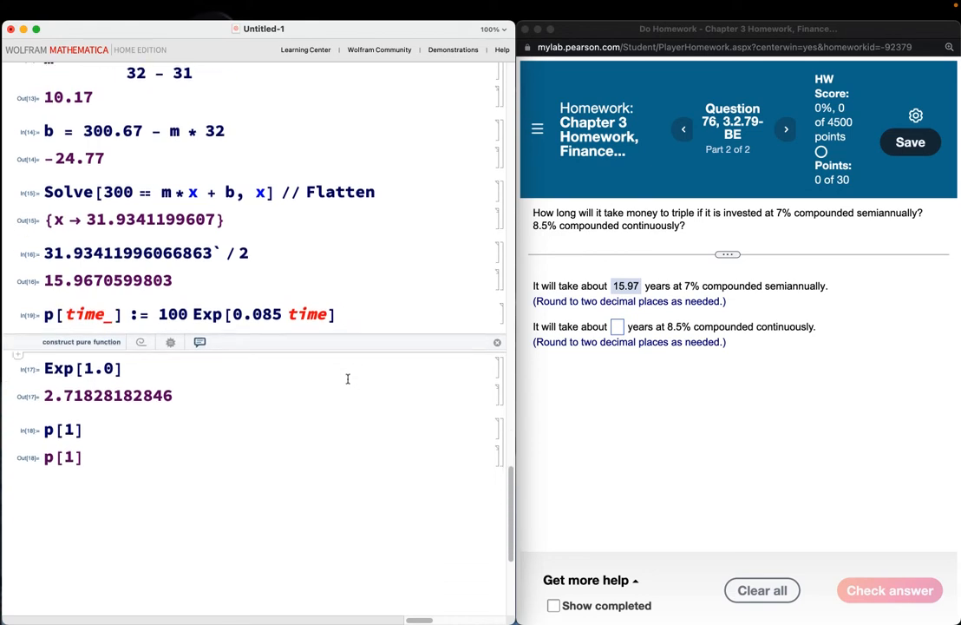
pyautogui.click(110, 408)
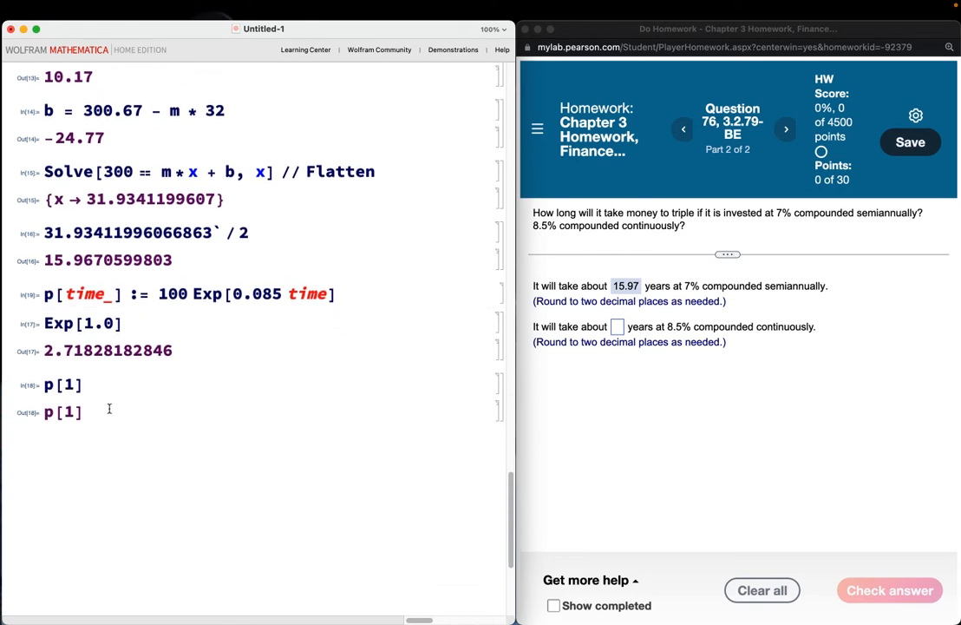
pyautogui.hotkey('shift', 'Return')
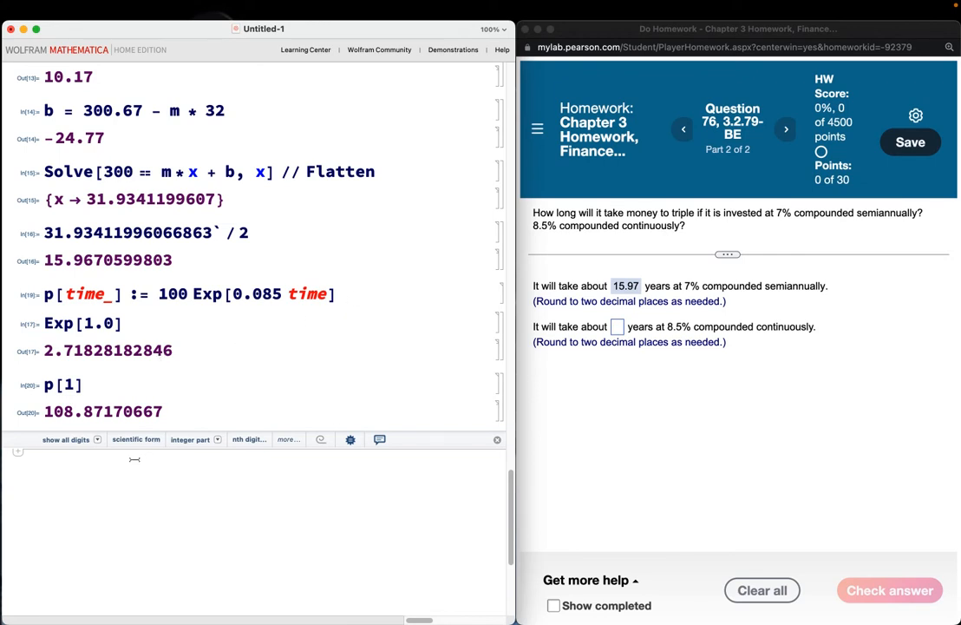
# Evaluate p[2], p[3] and p[4] in separate new cells below p[1].
pyautogui.write('p[2')
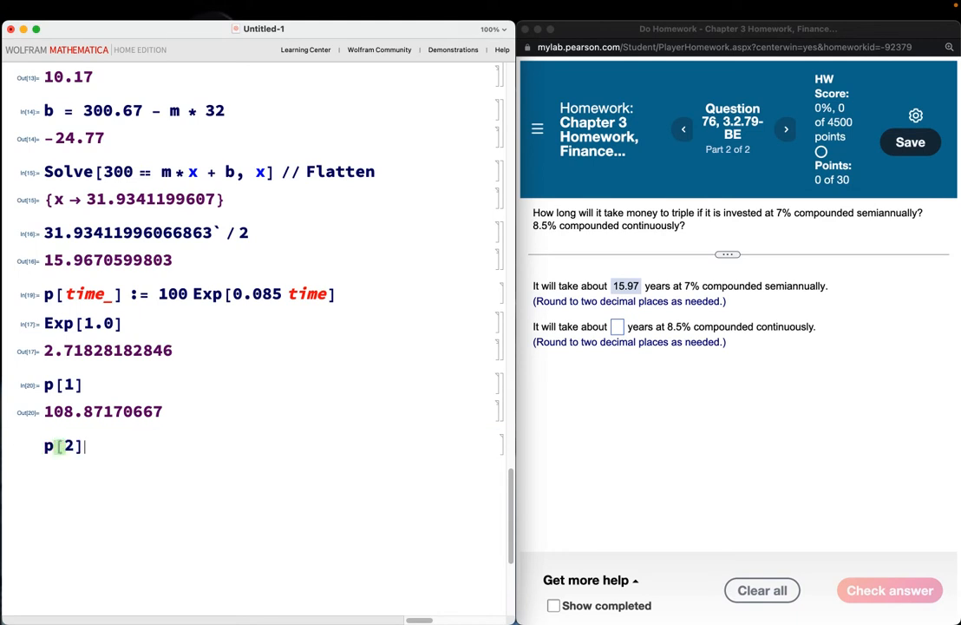
pyautogui.hotkey('shift', 'Return')
pyautogui.scroll(-5, 252, 260)
pyautogui.write('p[3')
pyautogui.hotkey('shift', 'Return')
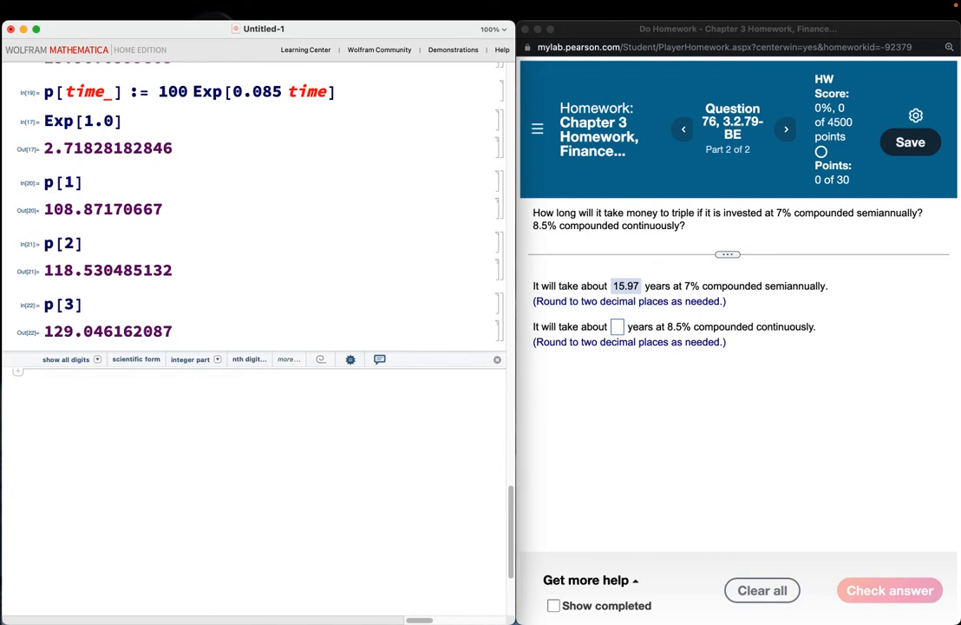
pyautogui.scroll(-1, 252, 338)
pyautogui.write('p')
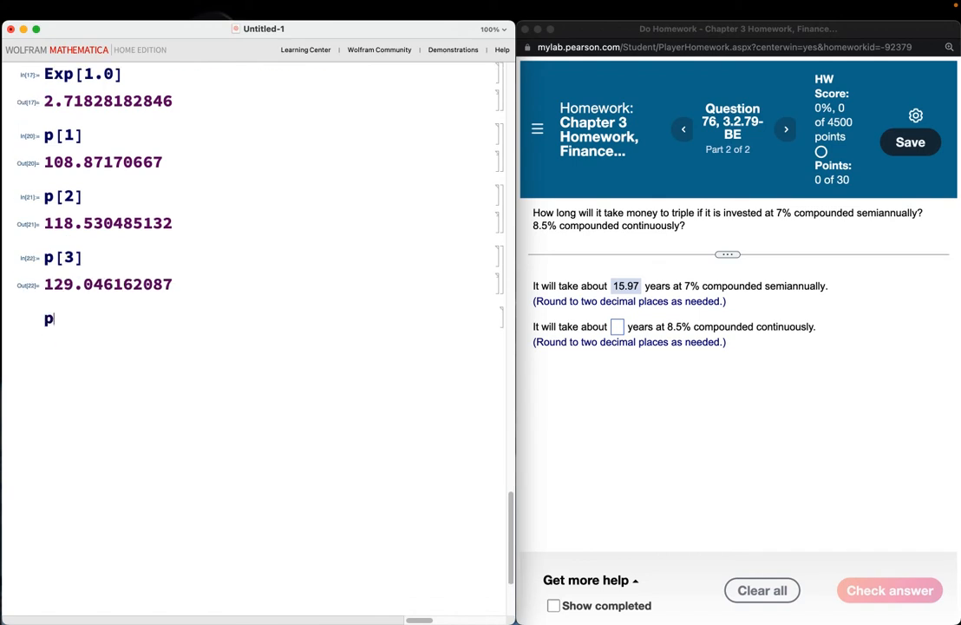
pyautogui.write('[4')
pyautogui.hotkey('shift', 'Return')
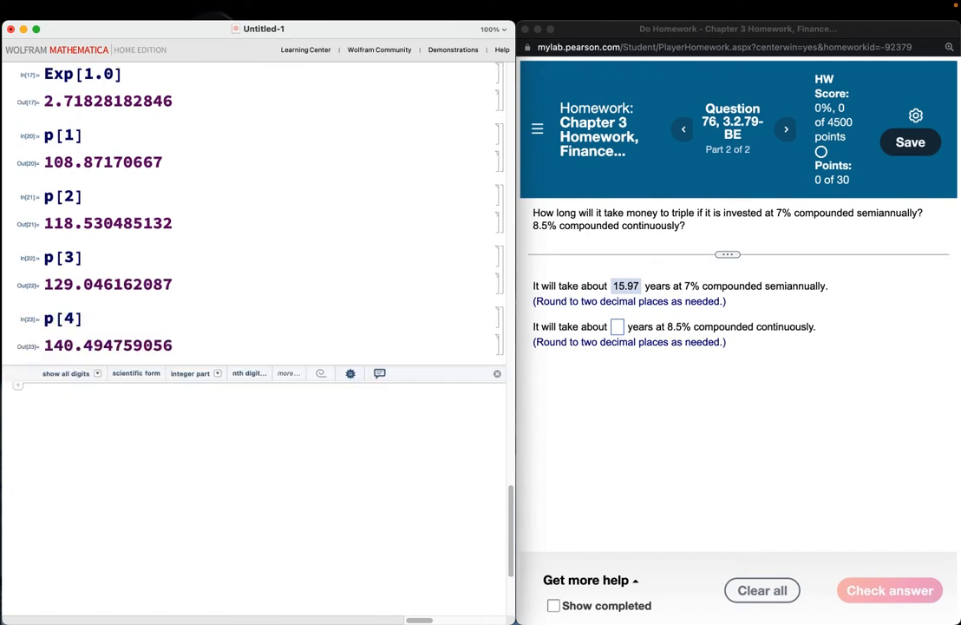
# Solve p[x] == 300.00 for x in a new cell, flatten the result with // Flatten, and evaluate it.
pyautogui.scroll(-1, 252, 338)
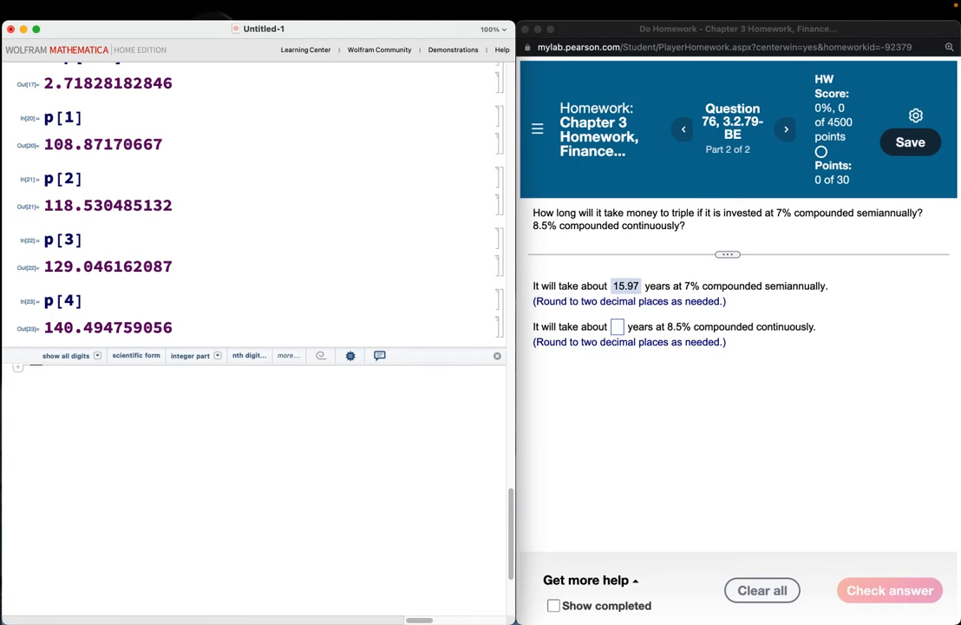
pyautogui.write('Solve')
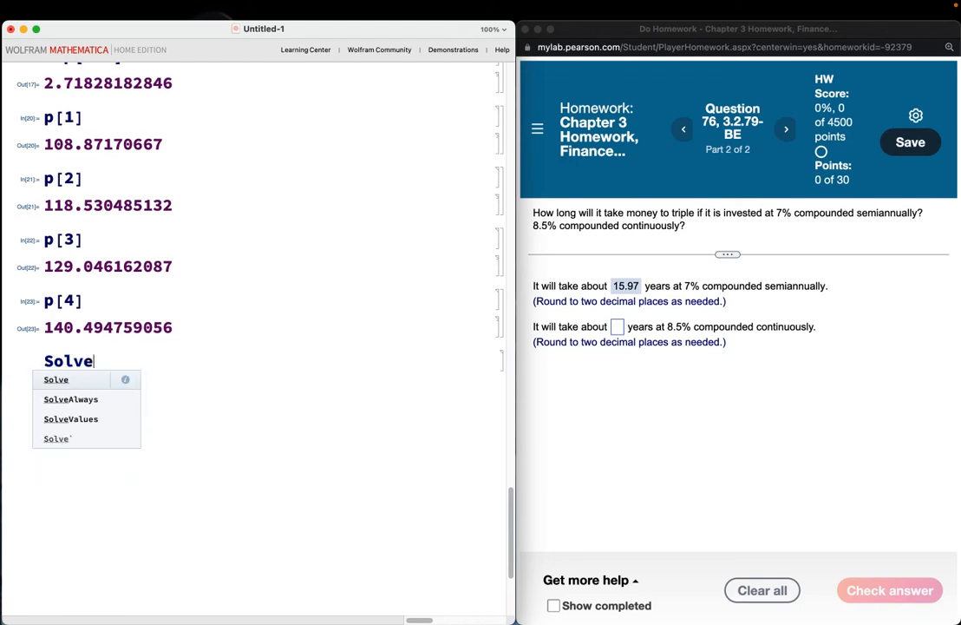
pyautogui.write('[p[time')
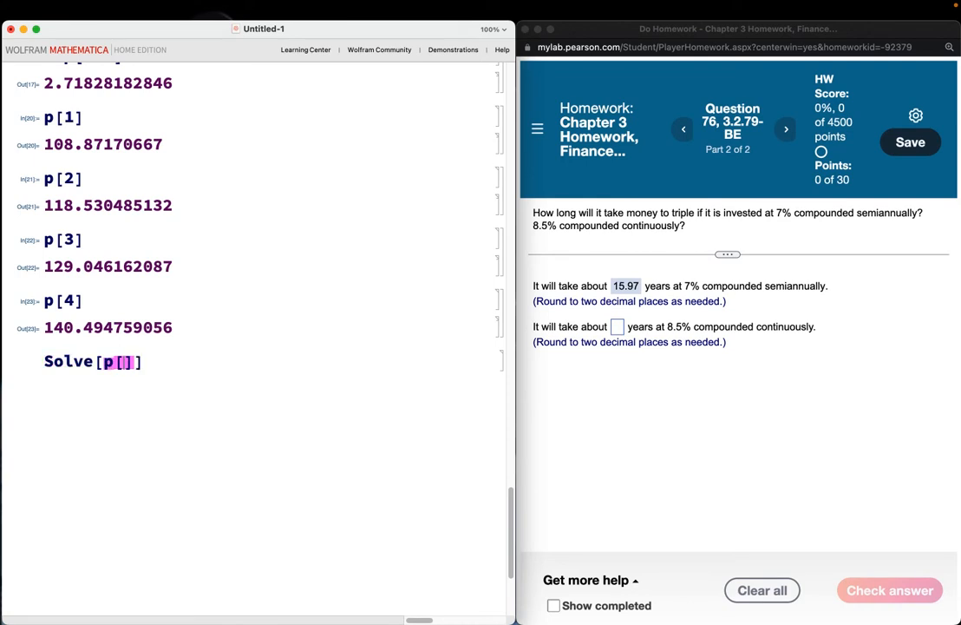
pyautogui.press('BackSpace')
pyautogui.press('BackSpace')
pyautogui.press('BackSpace')
pyautogui.press('BackSpace')
pyautogui.write('x')
pyautogui.press('Right')
pyautogui.press('Right')
pyautogui.write('== 3')
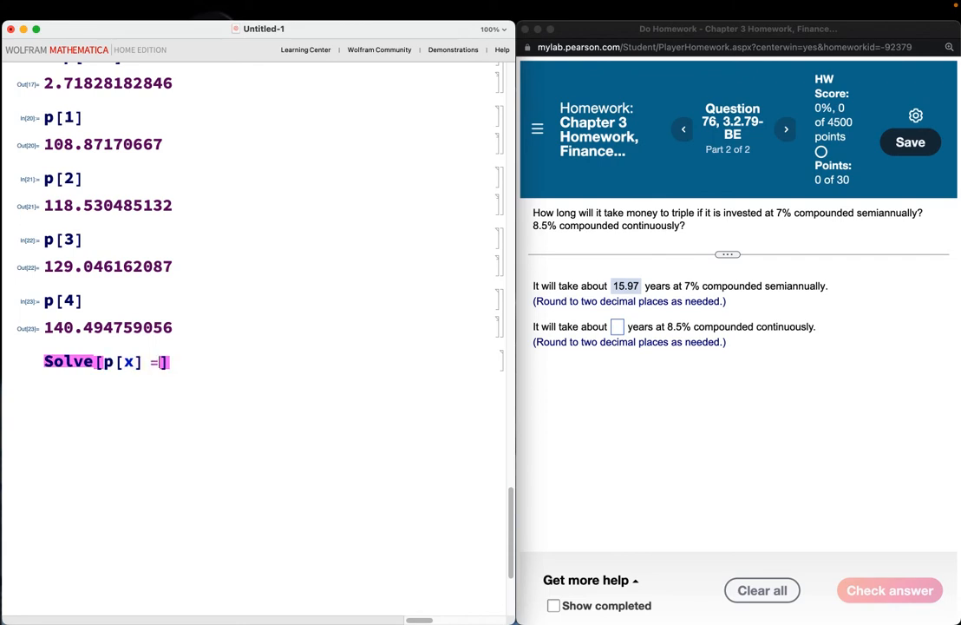
pyautogui.write('00.00, x')
pyautogui.press('Right')
pyautogui.write('// Flatten')
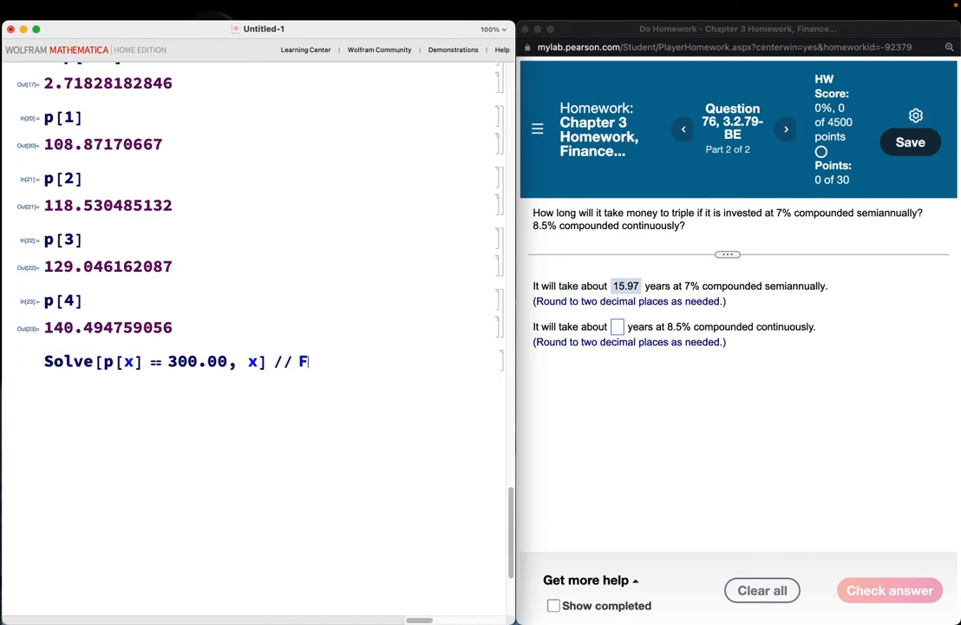
pyautogui.hotkey('shift', 'Return')
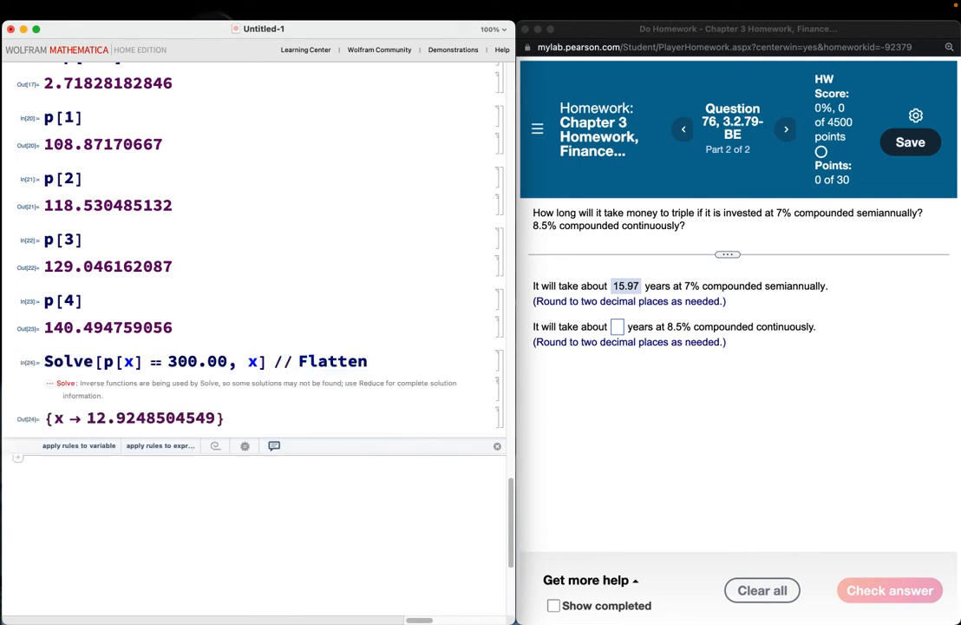
# Enter 12.92 as the number of years at 8.5% compounded continuously in the homework question.
pyautogui.scroll(-3, 251, 260)
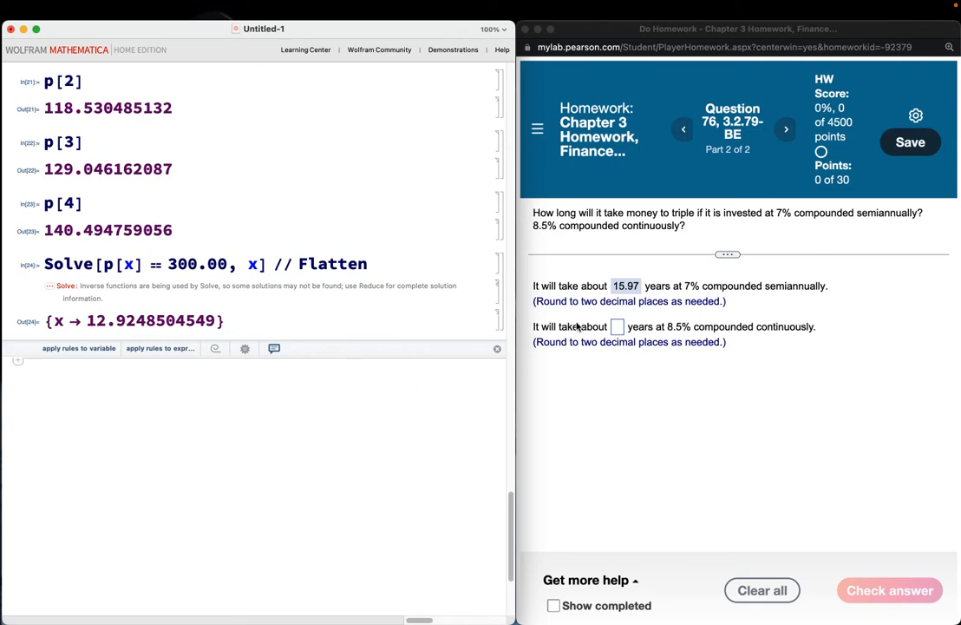
pyautogui.click(617, 326)
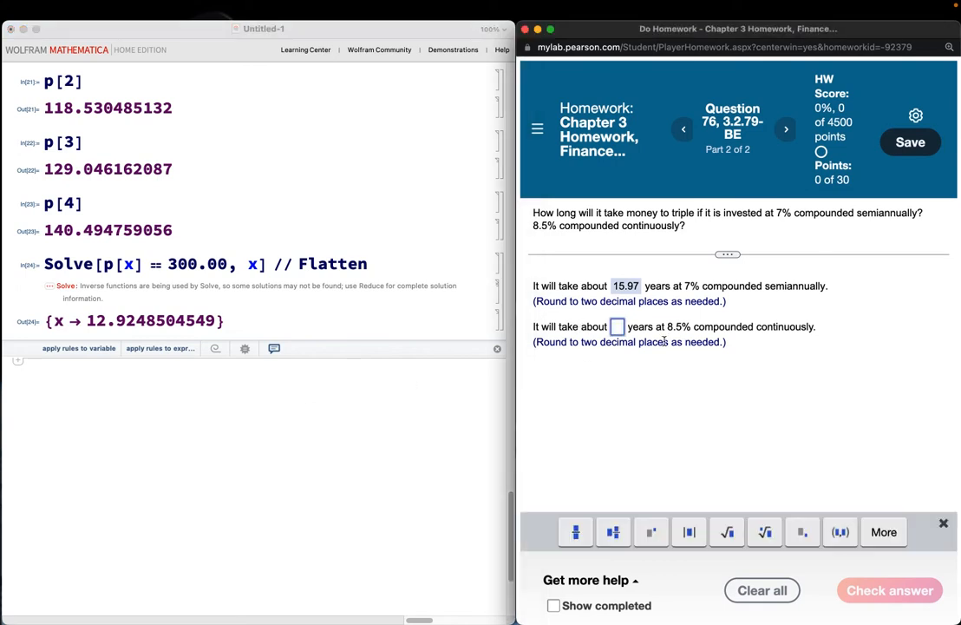
pyautogui.write('12.92')
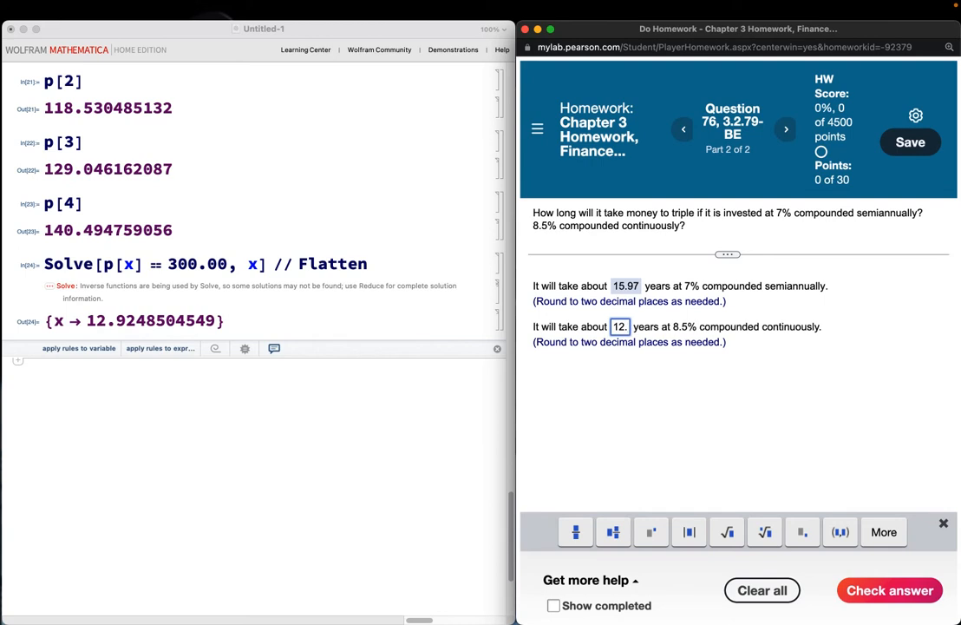
# Submit the completed Question 76 answer for checking and close the feedback message.
pyautogui.click(886, 601)
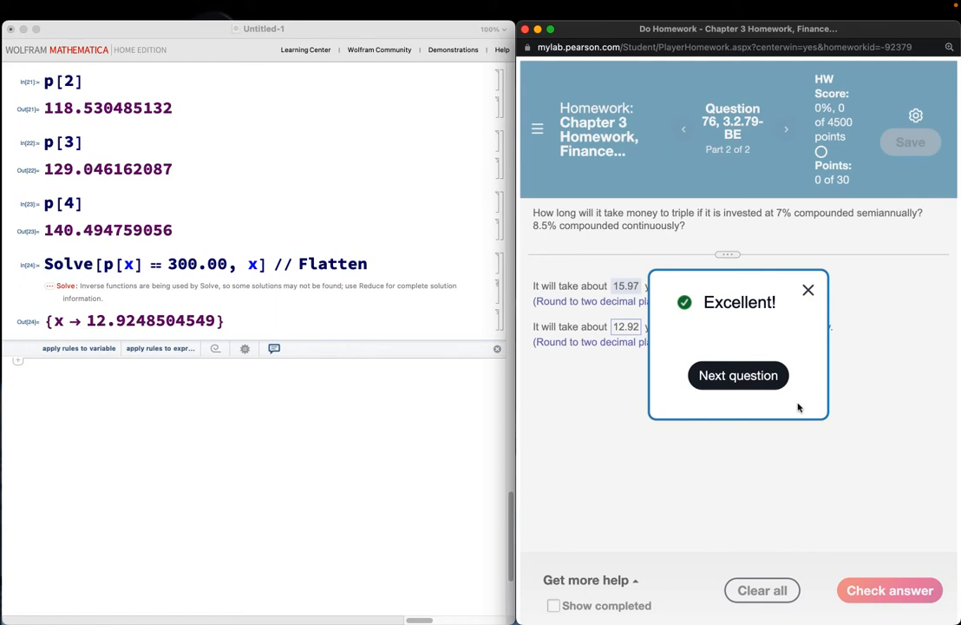
pyautogui.click(809, 291)
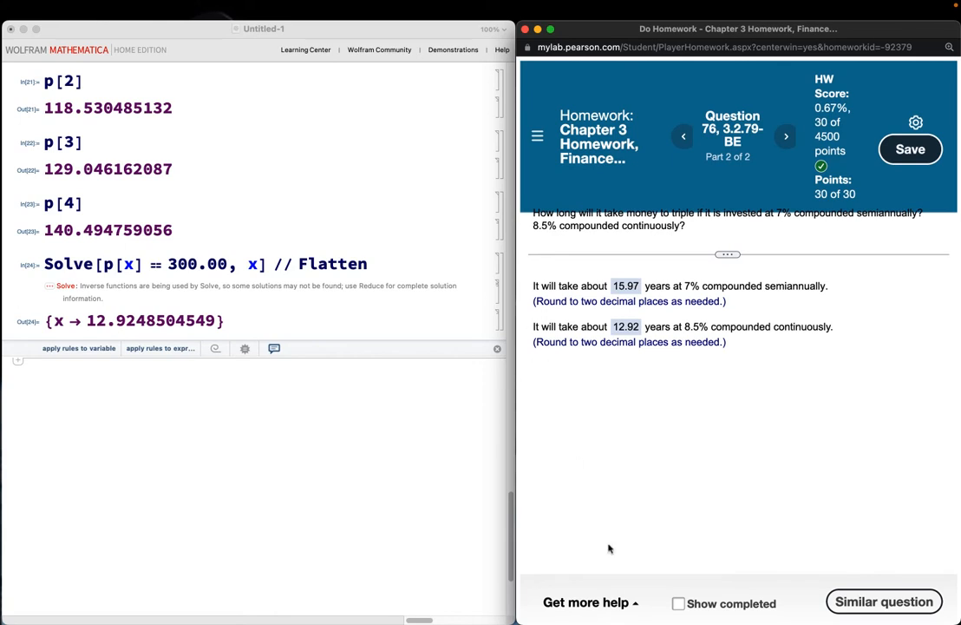
pyautogui.click(629, 601)
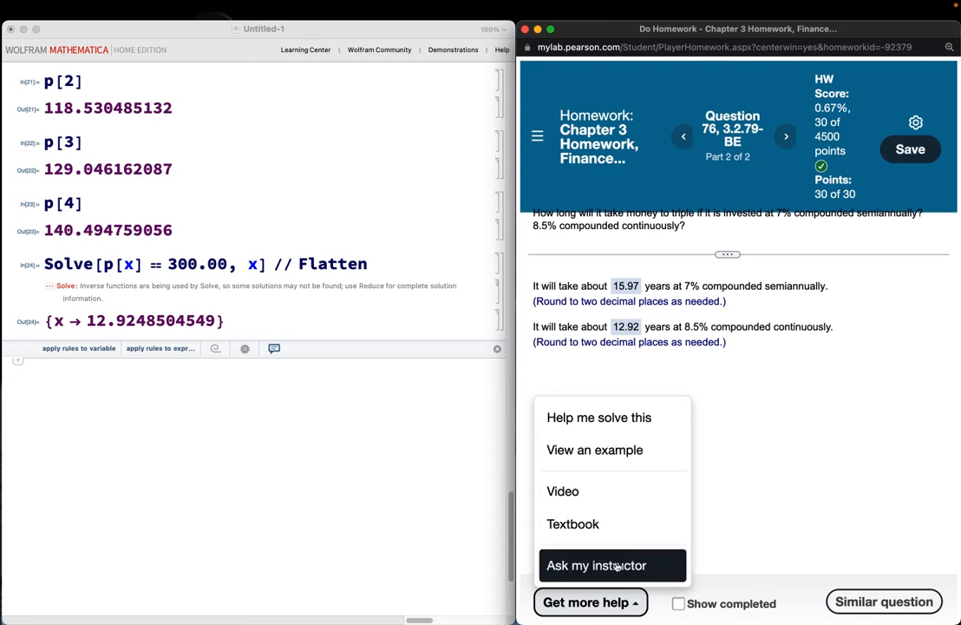
pyautogui.click(710, 527)
pyautogui.scroll(3, 332, 377)
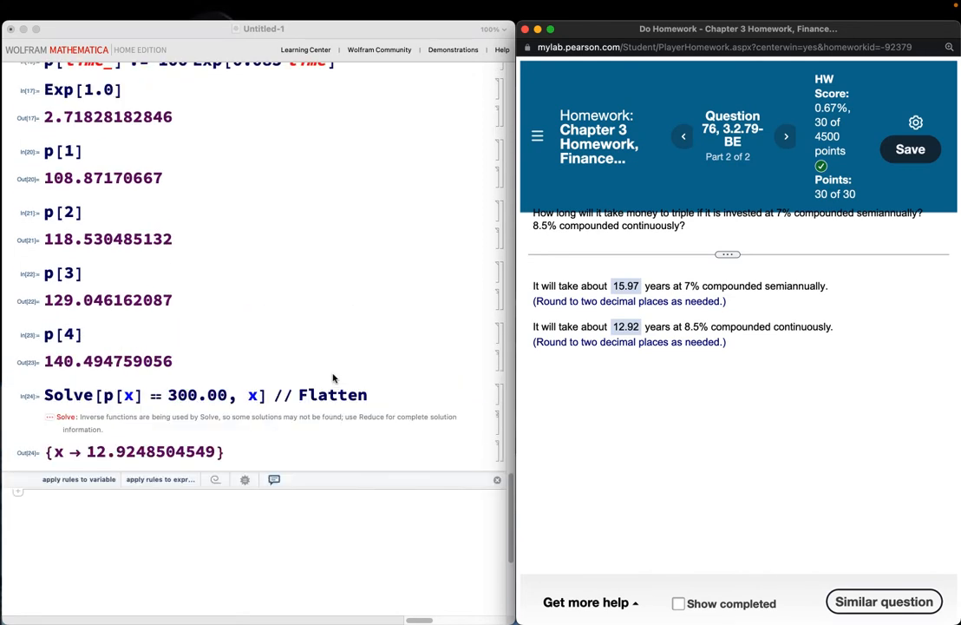
pyautogui.scroll(-1, 332, 377)
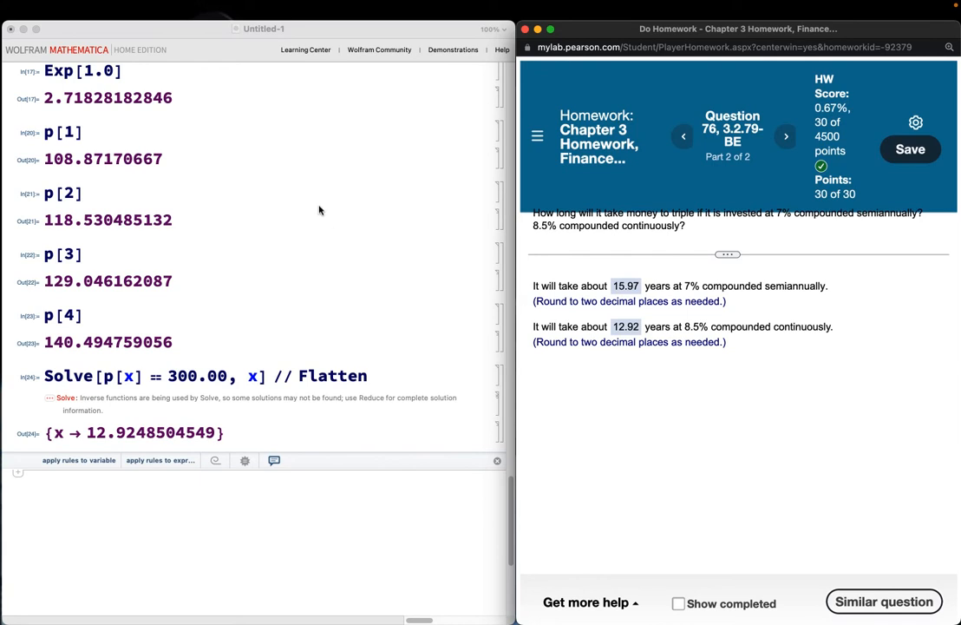
pyautogui.scroll(4, 319, 208)
pyautogui.scroll(-2, 319, 210)
pyautogui.scroll(-5, 319, 209)
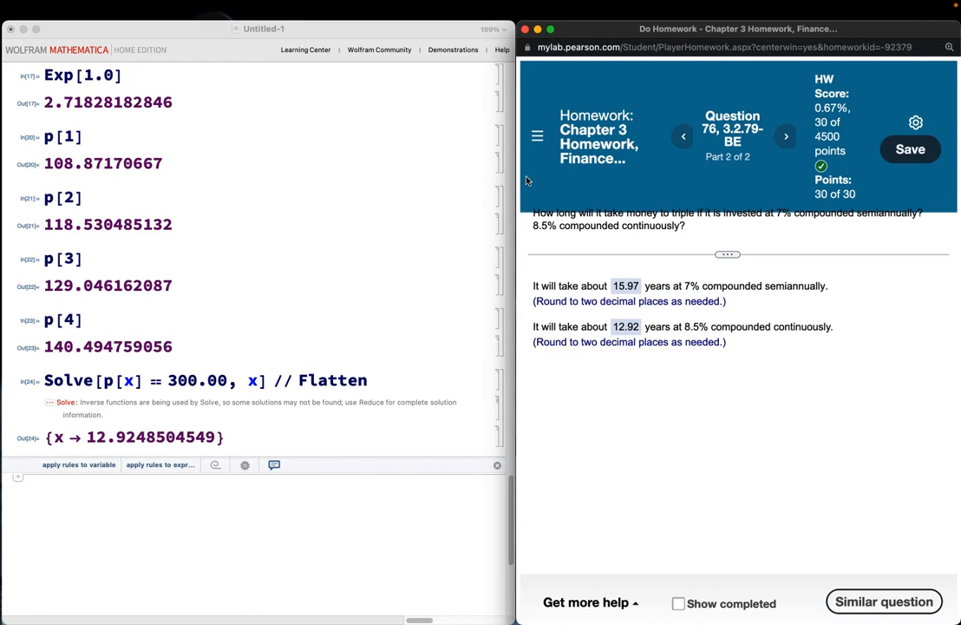
# Open Question 90 from the homework overview.
pyautogui.click(537, 135)
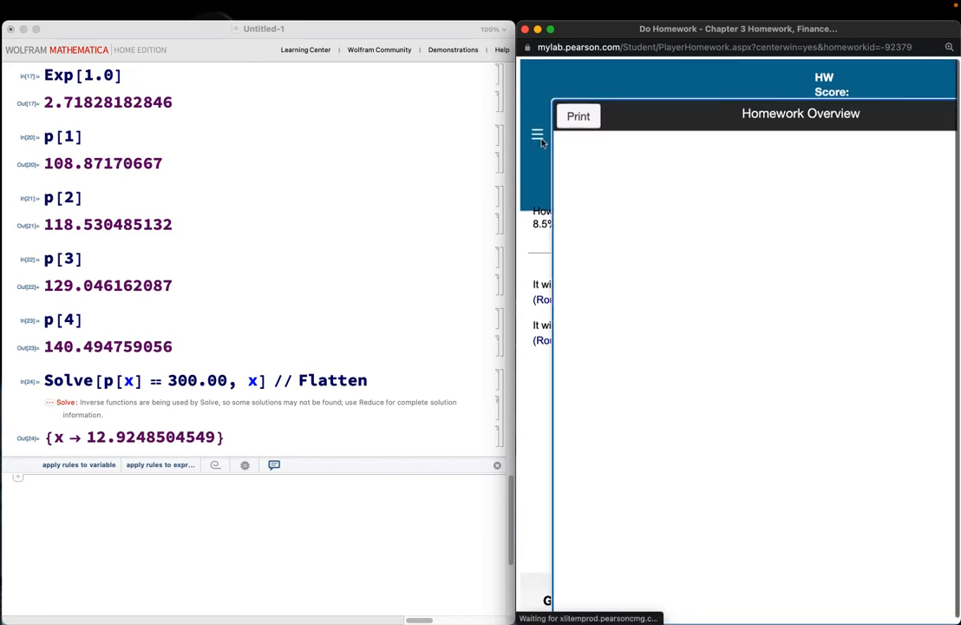
pyautogui.scroll(-15, 678, 396)
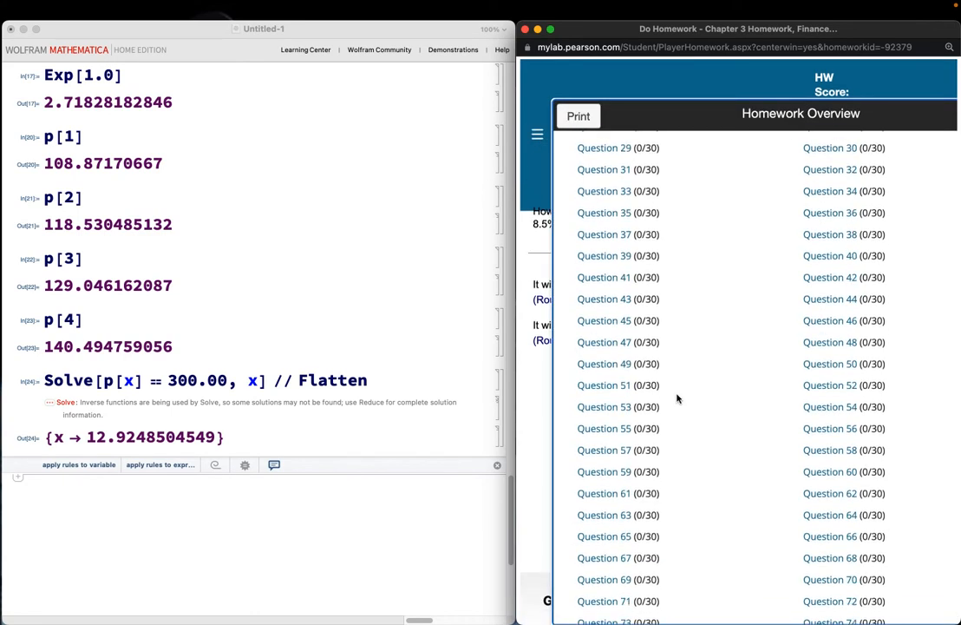
pyautogui.scroll(-3, 677, 397)
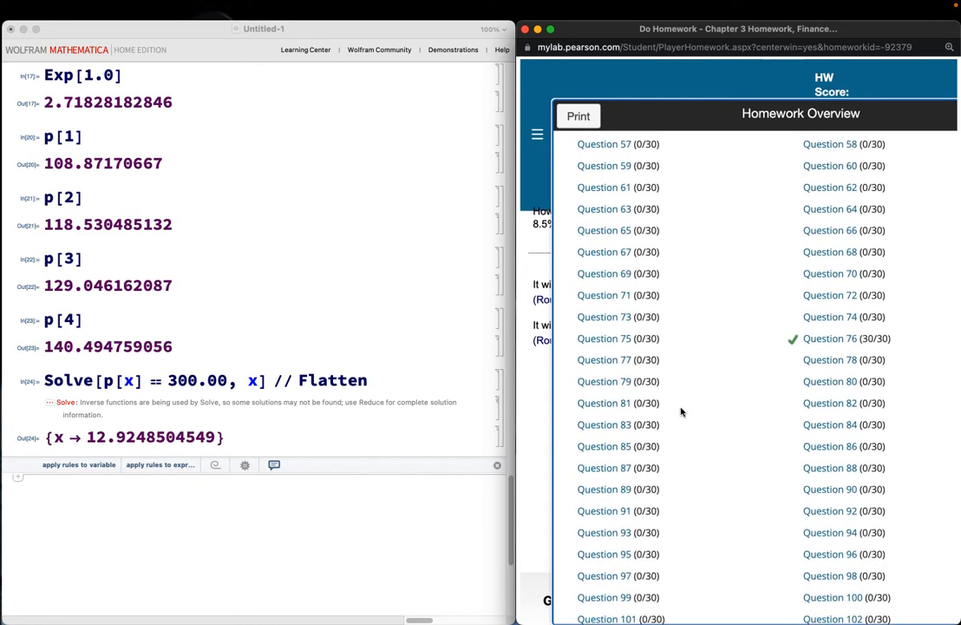
pyautogui.click(809, 489)
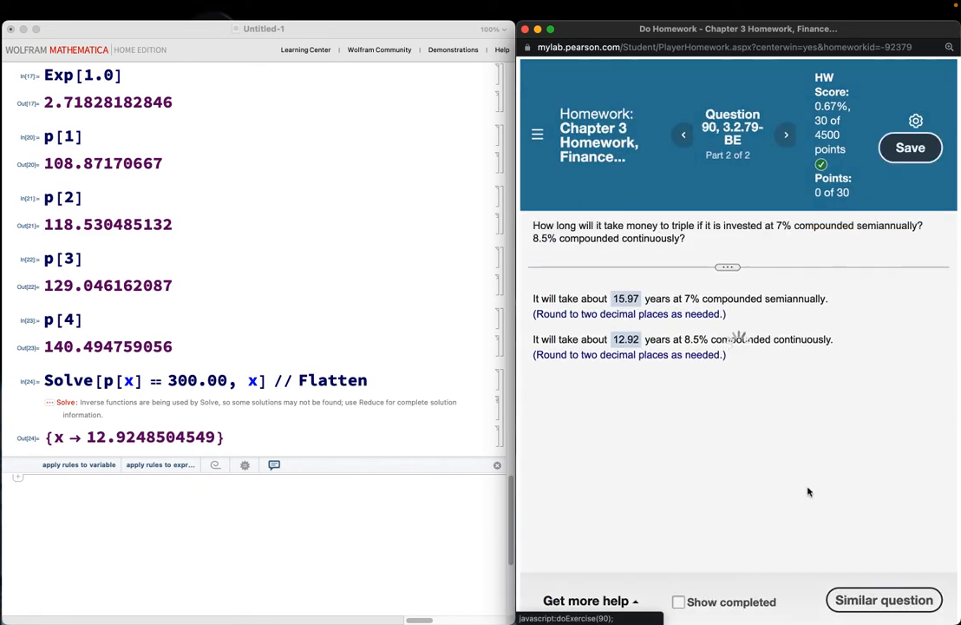
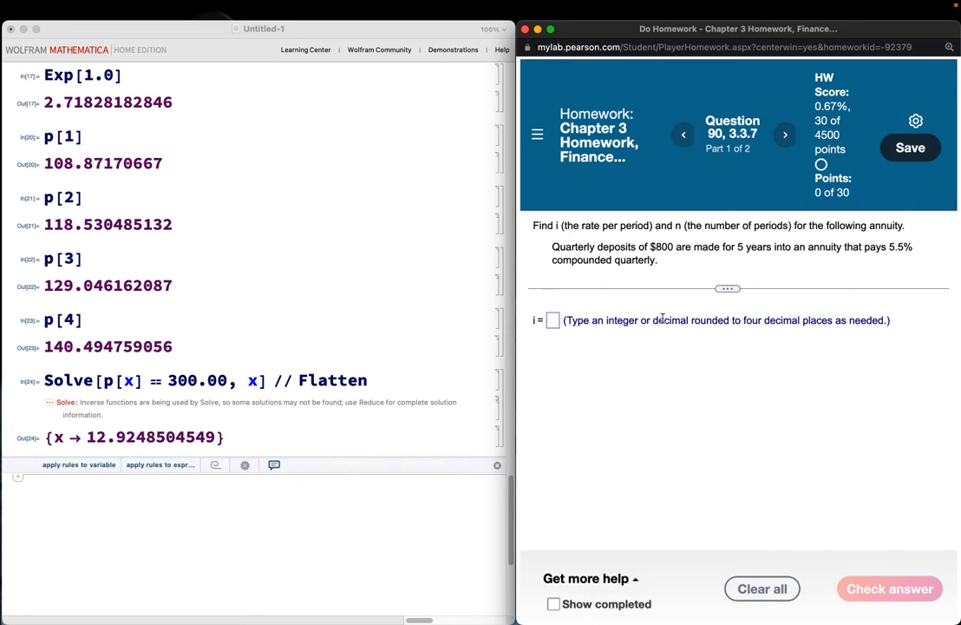
# Evaluate 5.5 / 100 / 4 in a new notebook cell below the Solve result to get the quarterly rate.
pyautogui.scroll(-1, 662, 319)
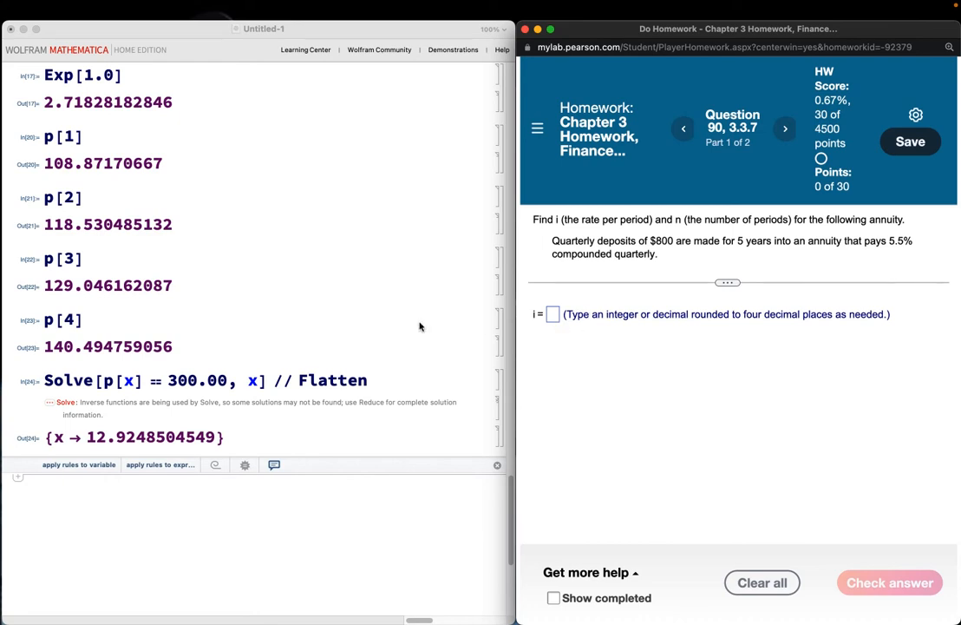
pyautogui.scroll(-3, 420, 327)
pyautogui.click(122, 411)
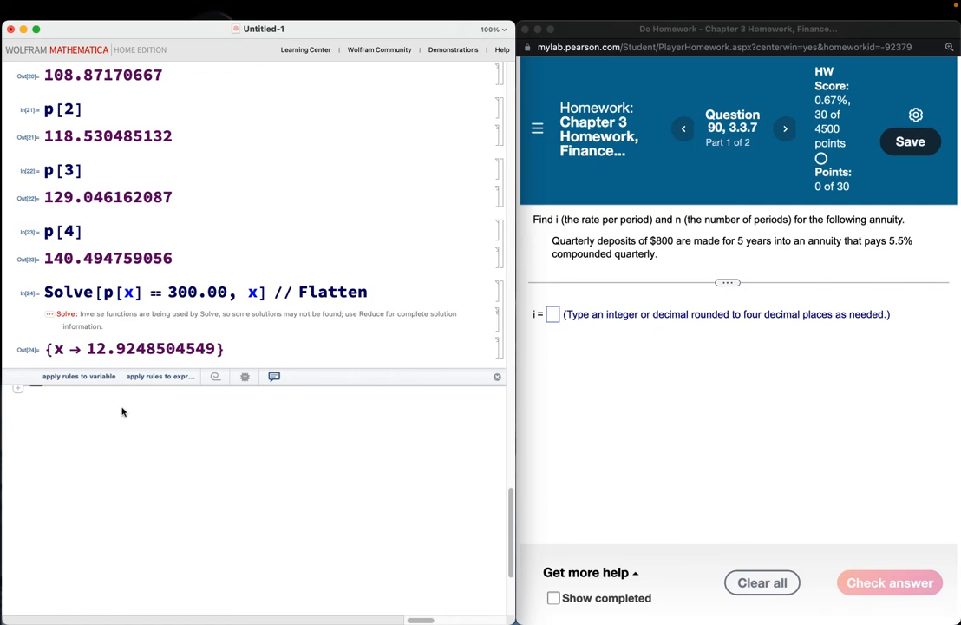
pyautogui.write('5.5 / 100 ')
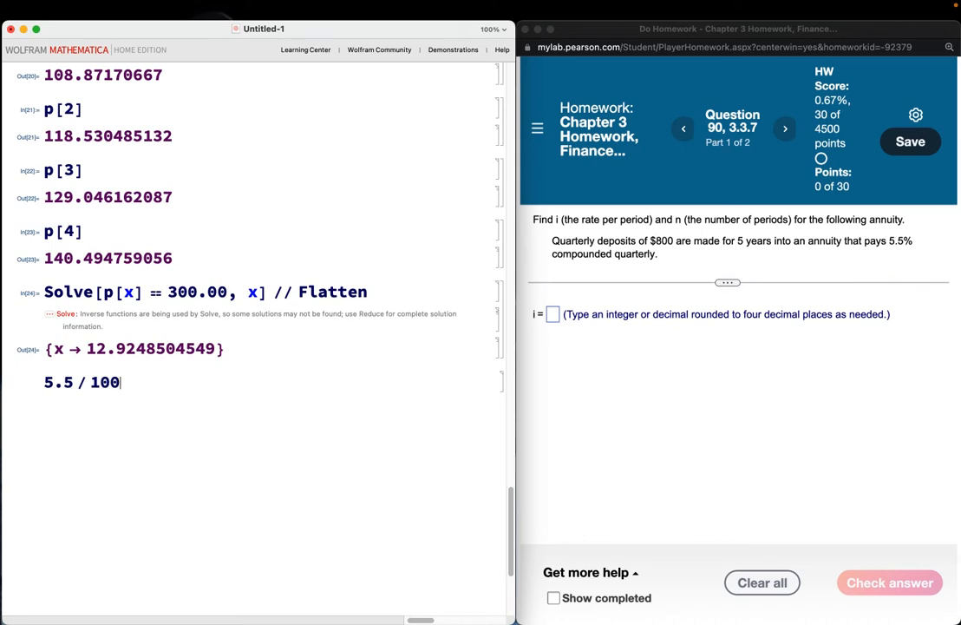
pyautogui.write('/ 4')
pyautogui.hotkey('shift', 'Return')
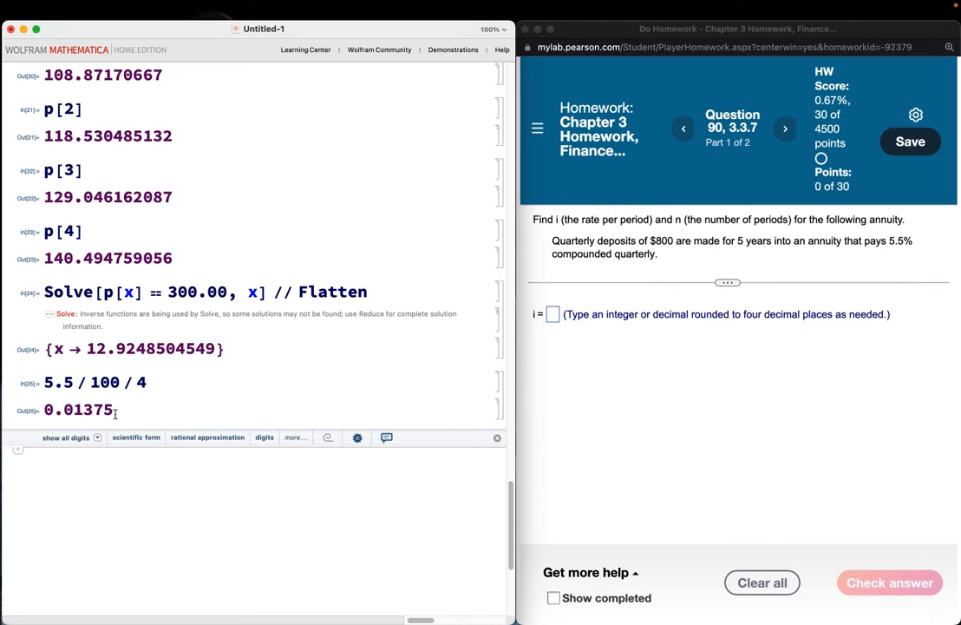
# Enter 0.0138 as i in Question 90, check the answer and continue to part 2.
pyautogui.click(556, 316)
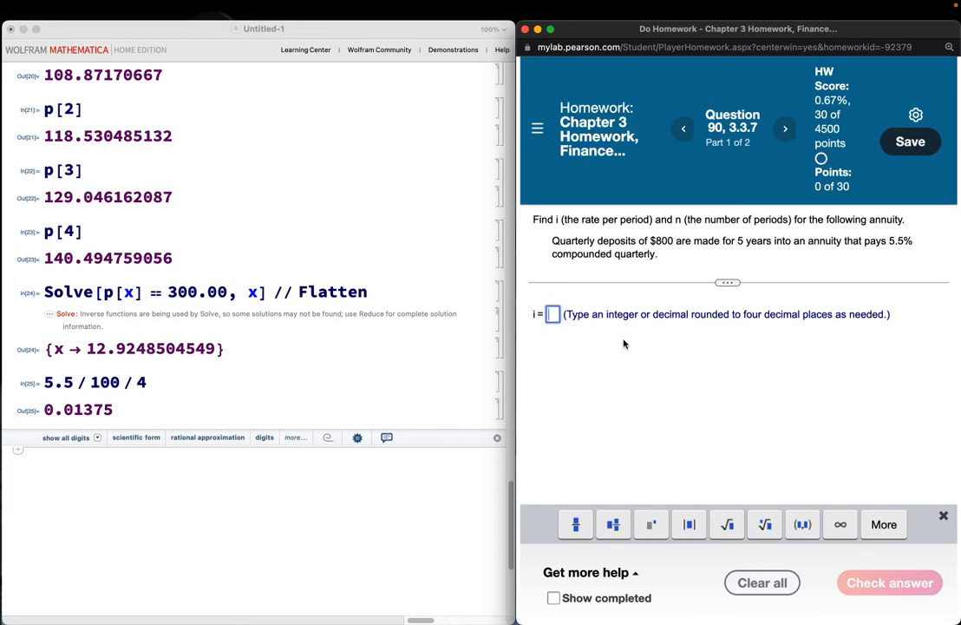
pyautogui.write('0.0138')
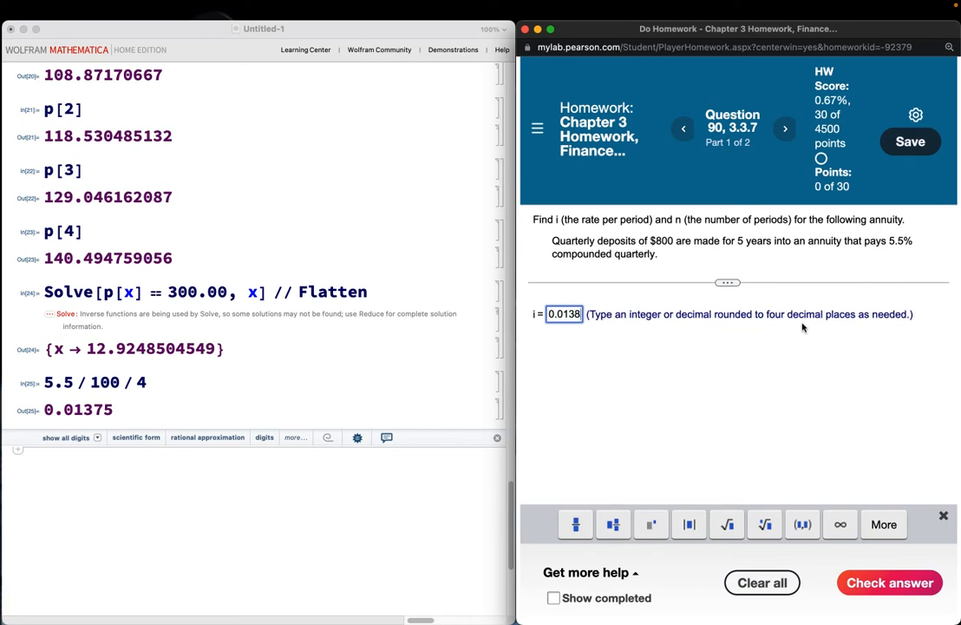
pyautogui.click(863, 584)
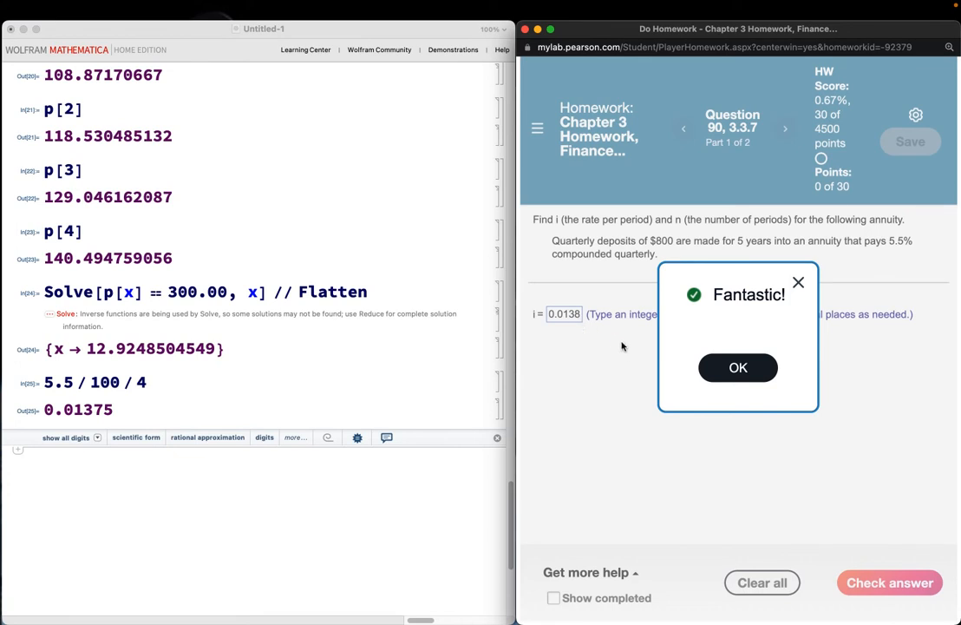
pyautogui.click(738, 368)
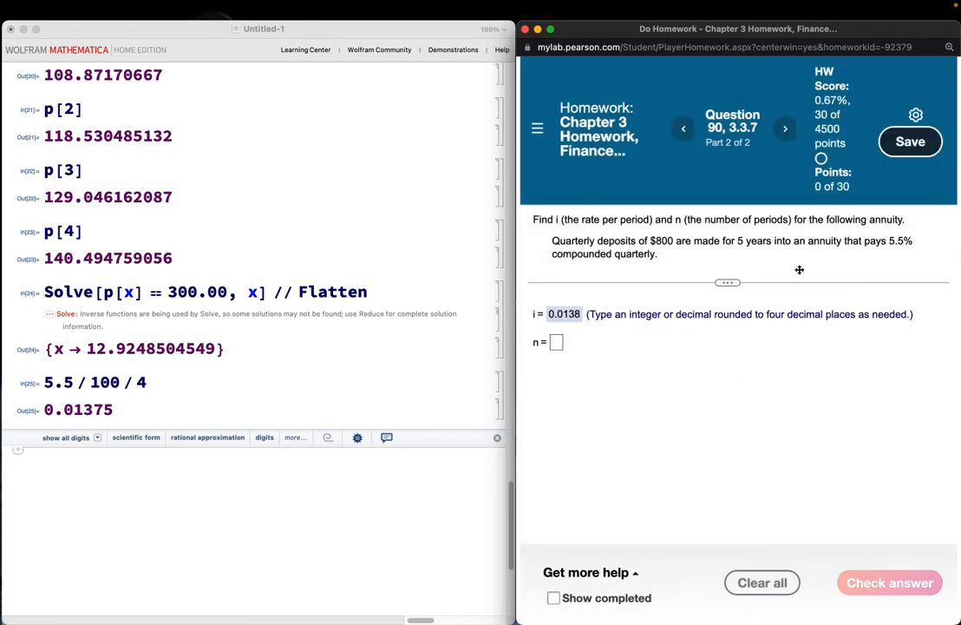
# Enter 20 as n, check the answer and continue to the following question.
pyautogui.click(557, 344)
pyautogui.write('20')
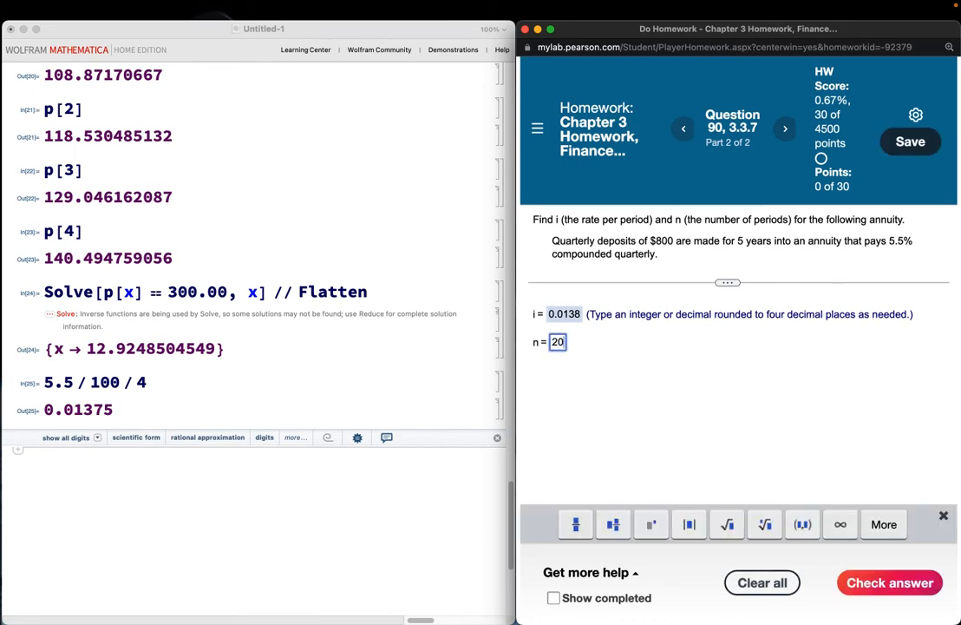
pyautogui.click(864, 584)
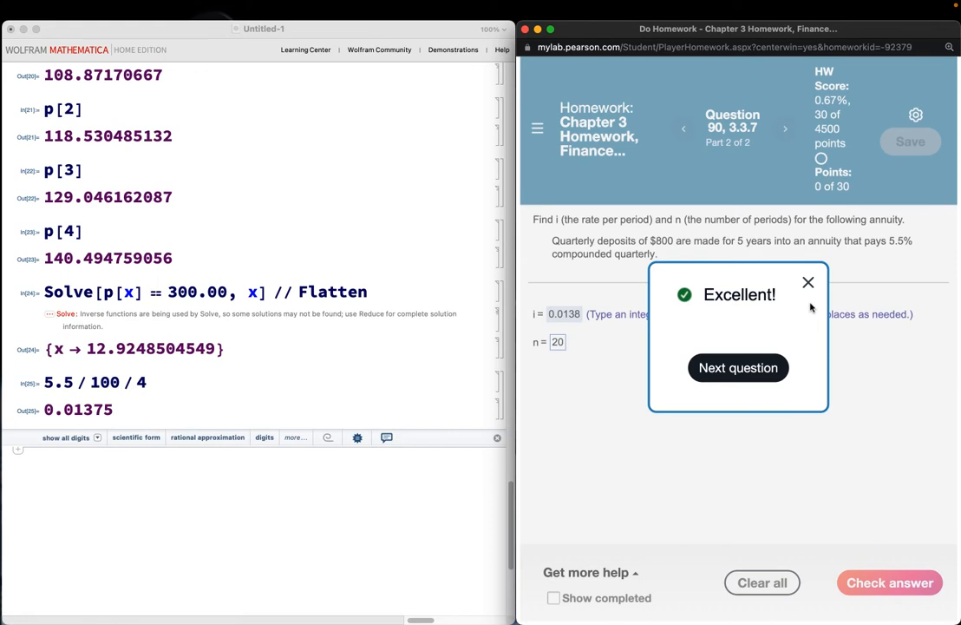
pyautogui.click(780, 367)
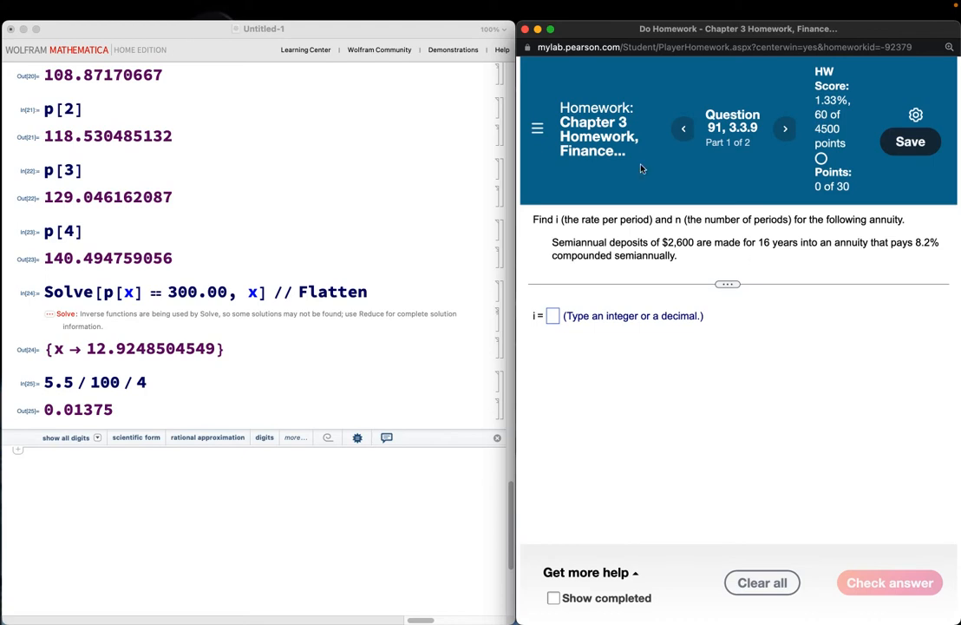
# Open Question 110 from the homework overview.
pyautogui.click(538, 129)
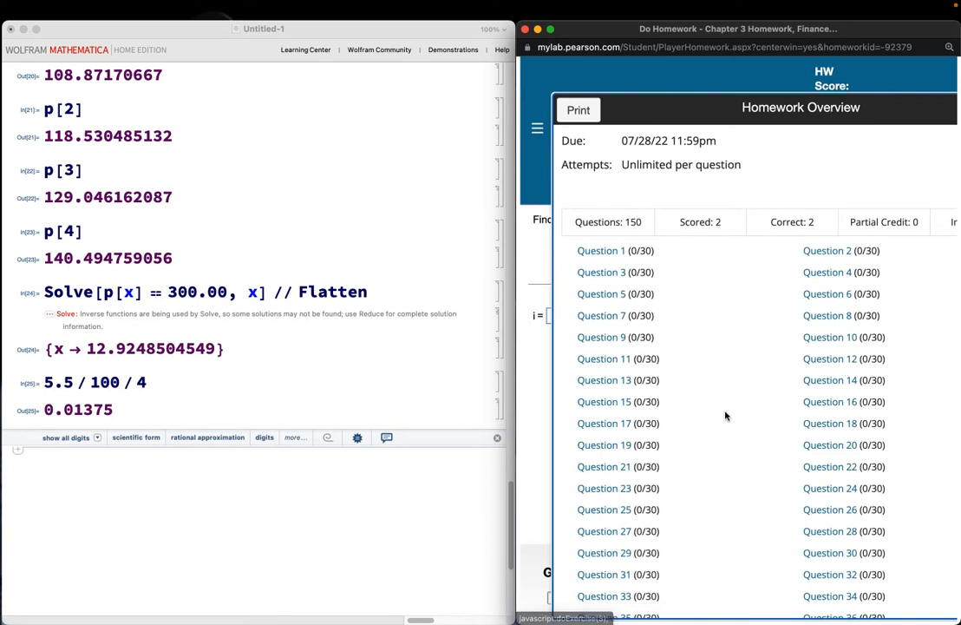
pyautogui.scroll(-5, 711, 408)
pyautogui.scroll(-15, 727, 417)
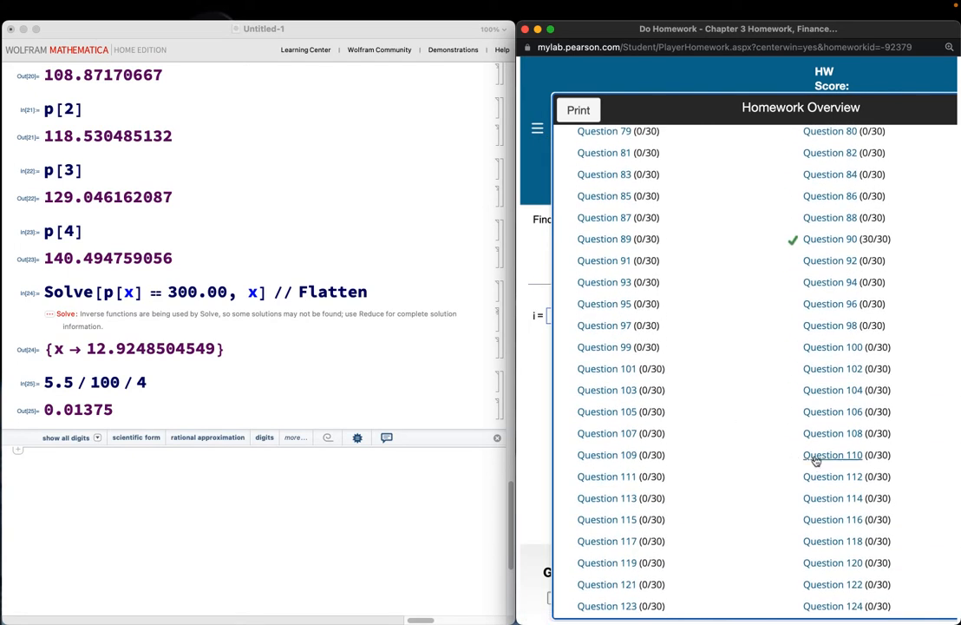
pyautogui.click(817, 457)
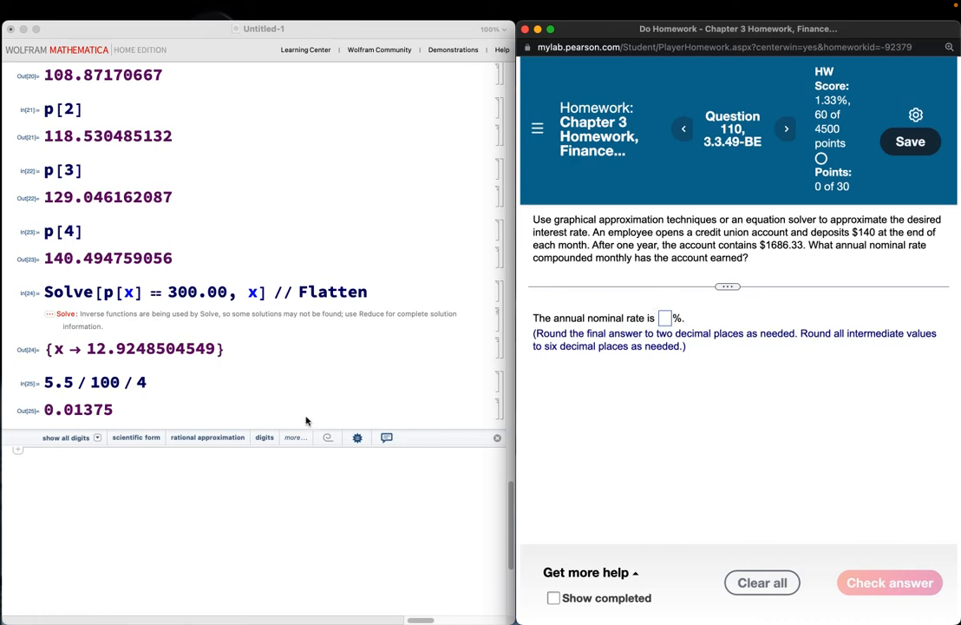
# Define balance[0] := 0 with the comment (* Start with no money!!! *) in a new notebook cell and evaluate it.
pyautogui.scroll(-5, 305, 420)
pyautogui.click(98, 235)
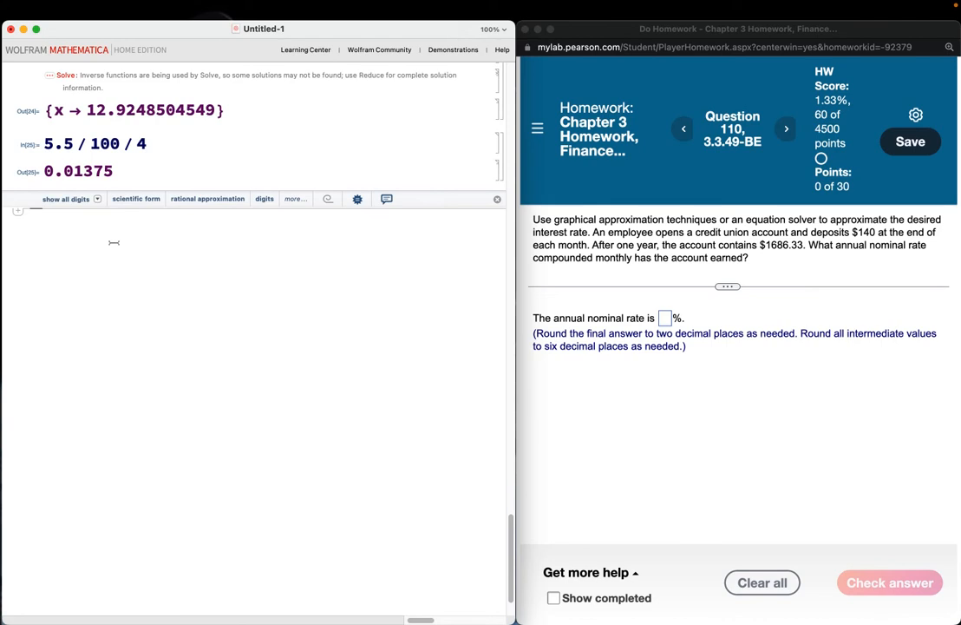
pyautogui.write('ba')
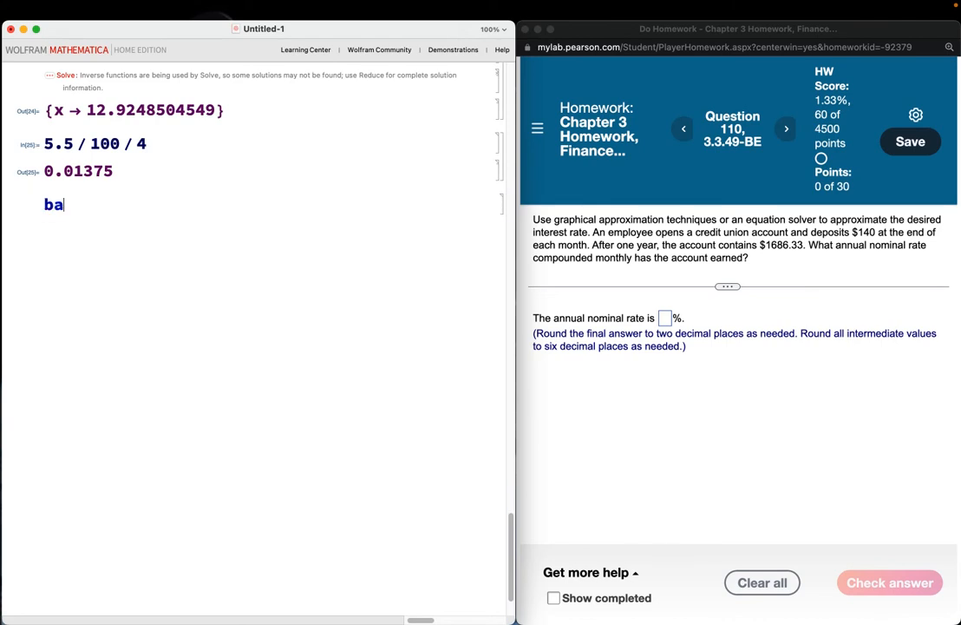
pyautogui.write('lance[0')
pyautogui.press('Right')
pyautogui.write(':= 0')
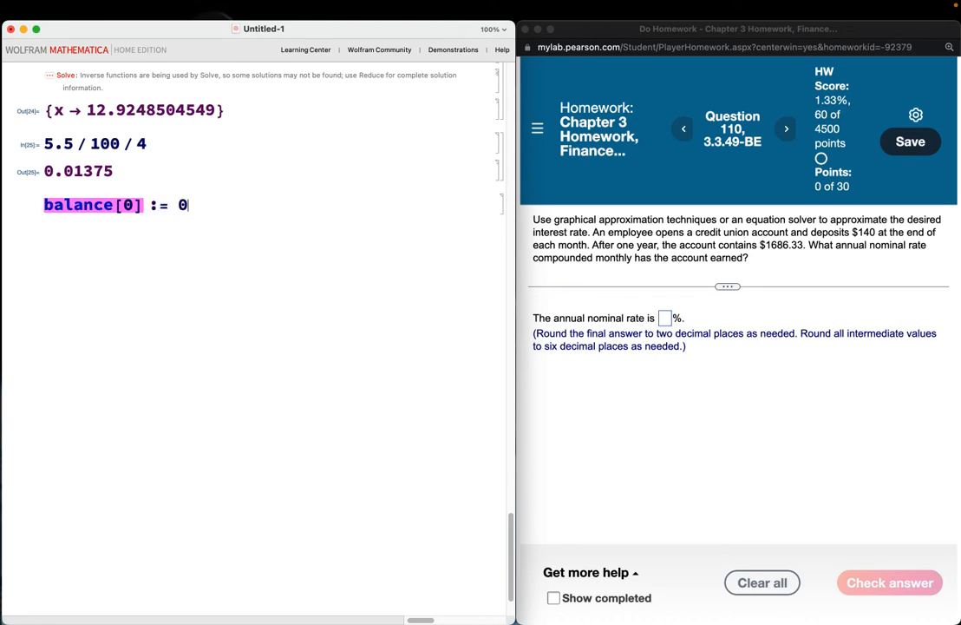
pyautogui.write(' (* Sta')
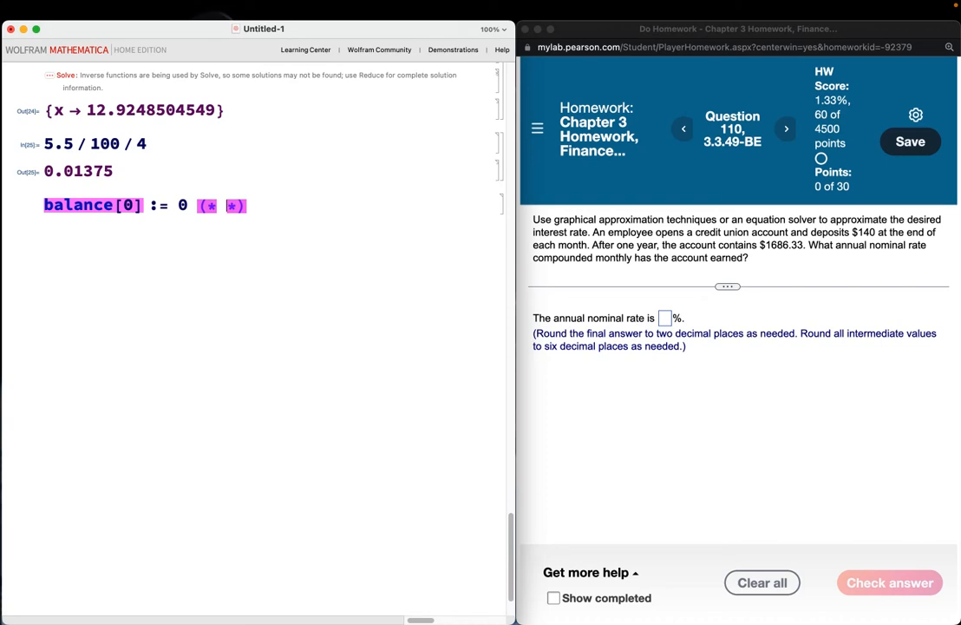
pyautogui.write('rt with no mone')
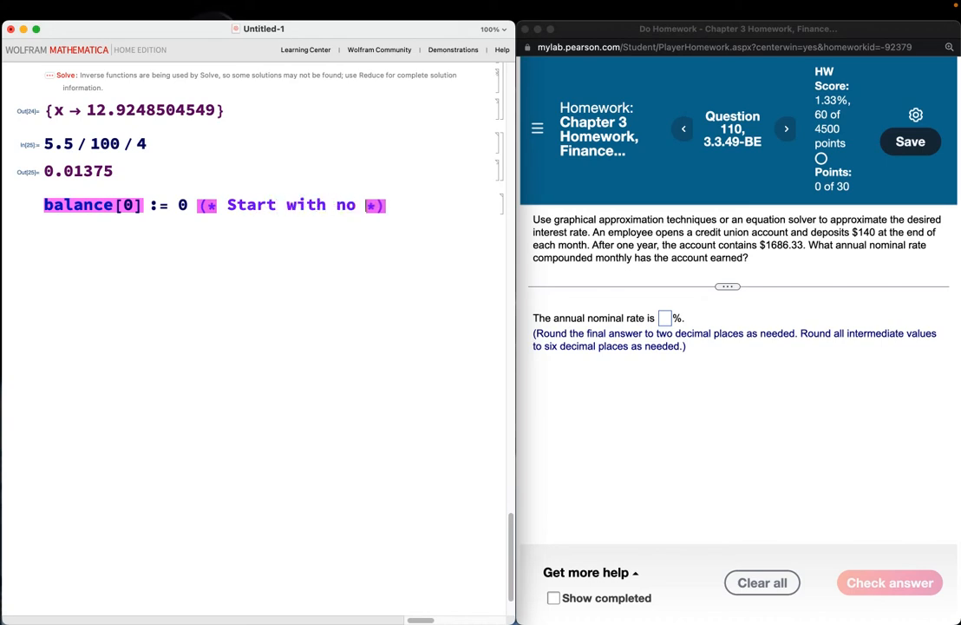
pyautogui.write('y!!! *')
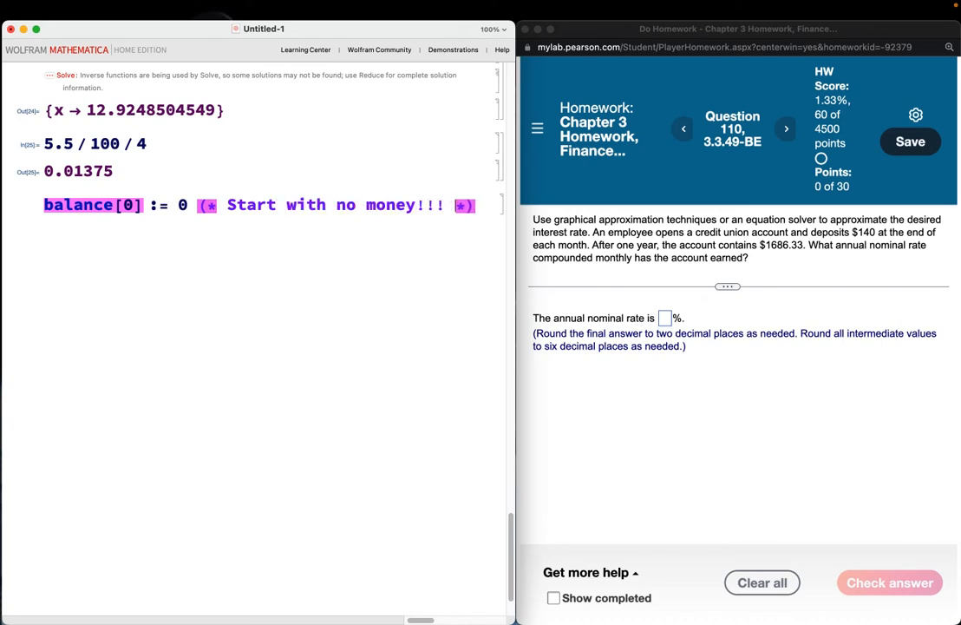
pyautogui.hotkey('shift', 'Return')
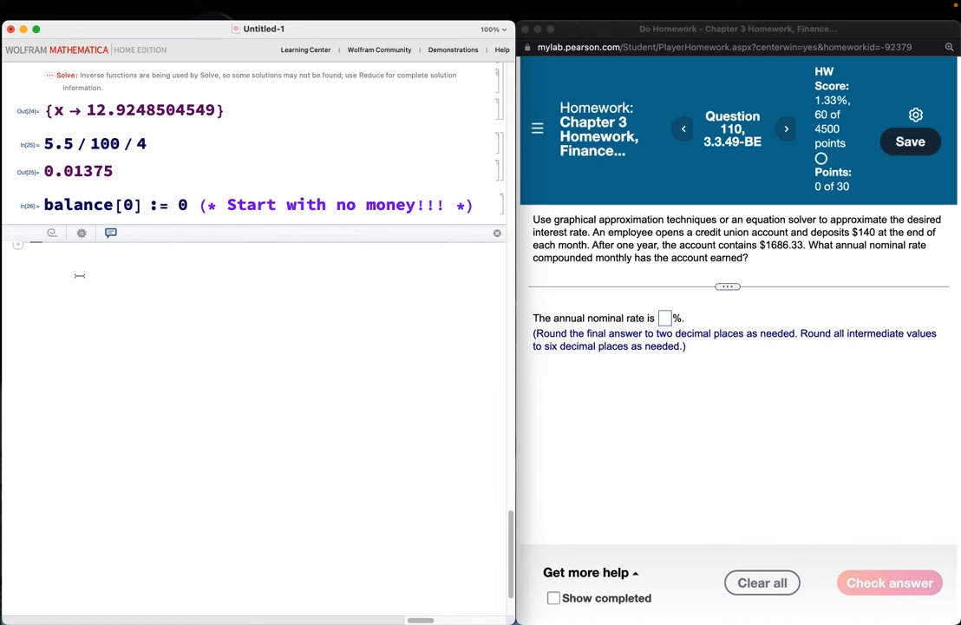
# Start a new cell below the initial balance with the expression balance[month].
pyautogui.write('baln')
pyautogui.write('ance[month')
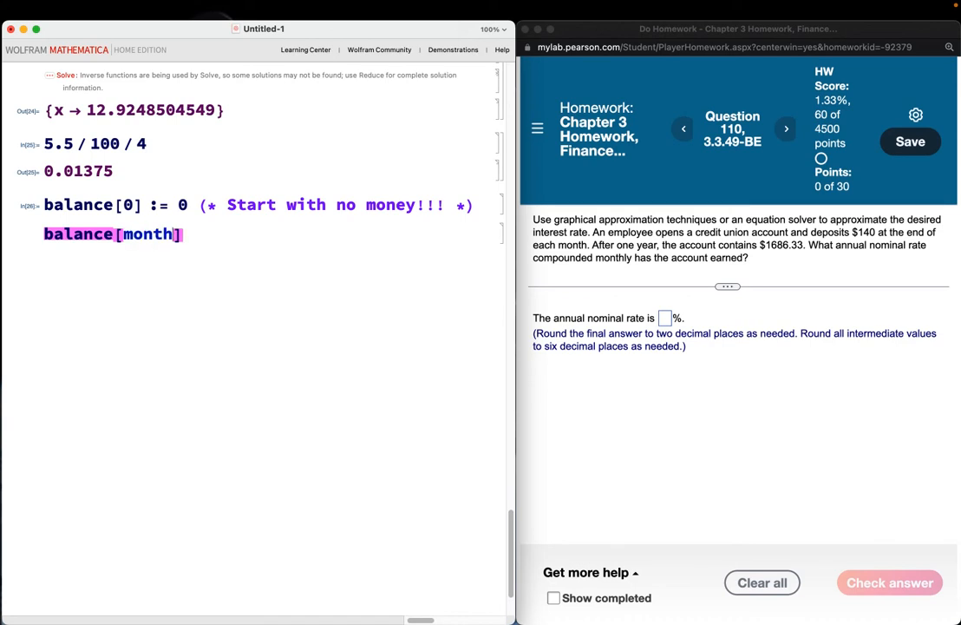
# Begin the recursive definition balance[month_ /; month > 0] := with the monthly growth factor (1 + i/1200).
pyautogui.write('_')
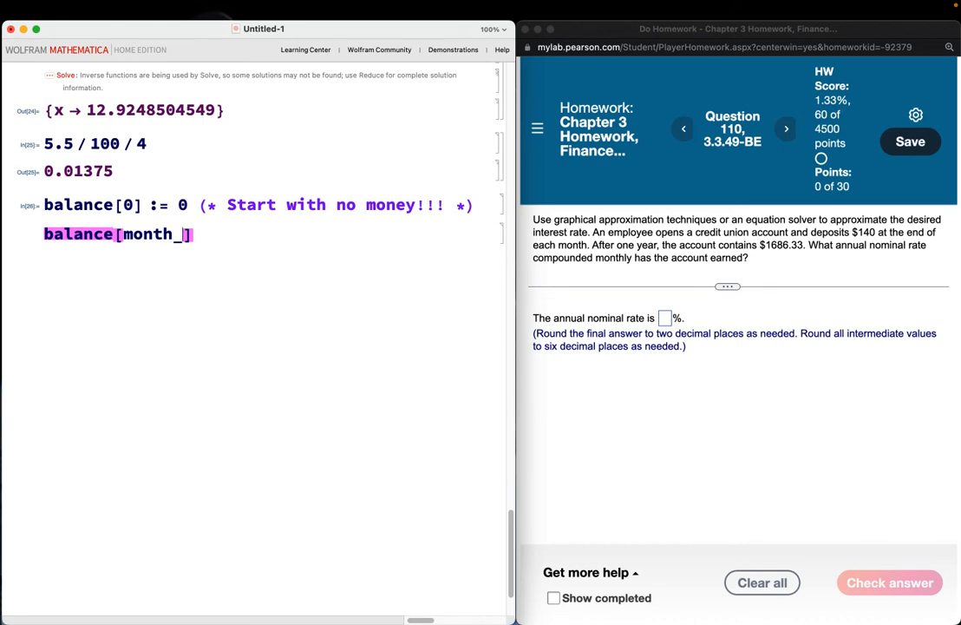
pyautogui.write(' /; month > 0')
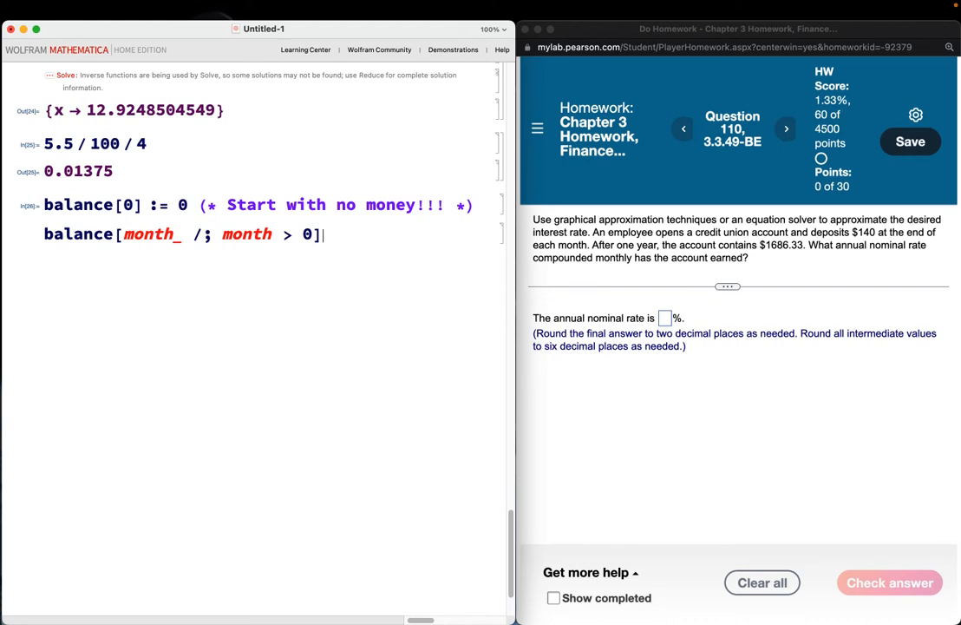
pyautogui.write(':=')
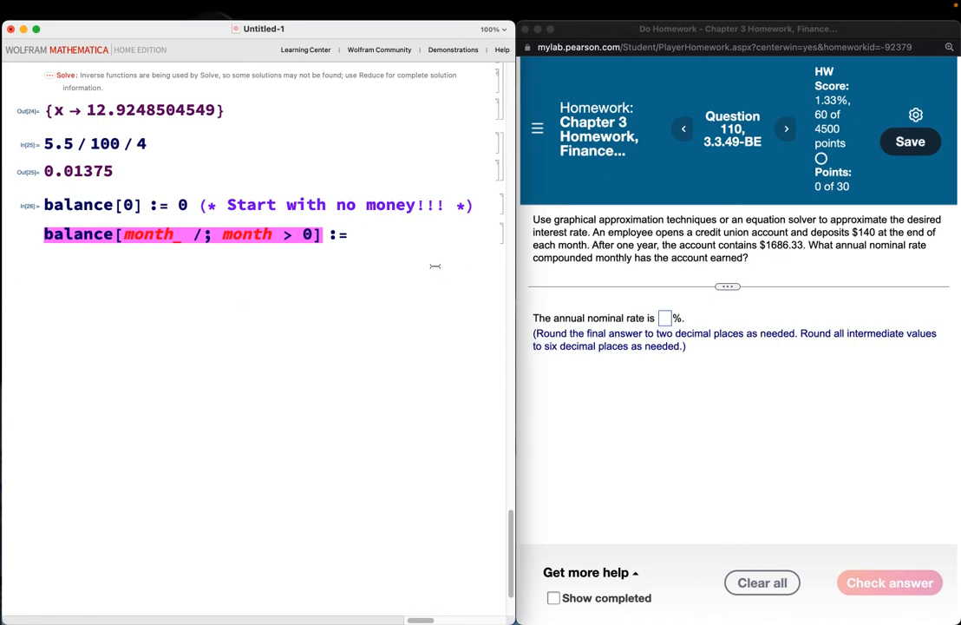
pyautogui.write('(1 + i /')
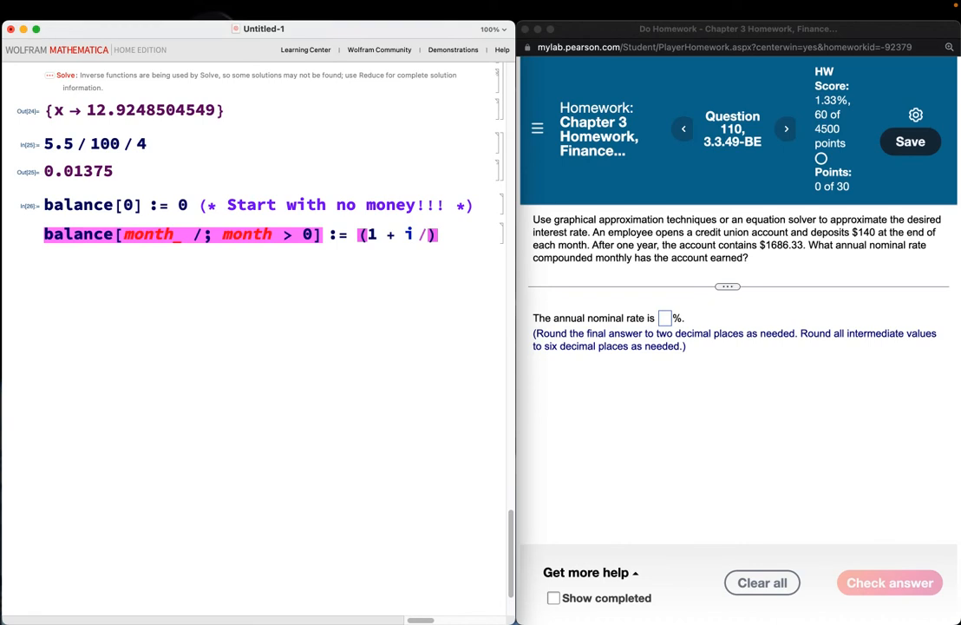
pyautogui.write('400')
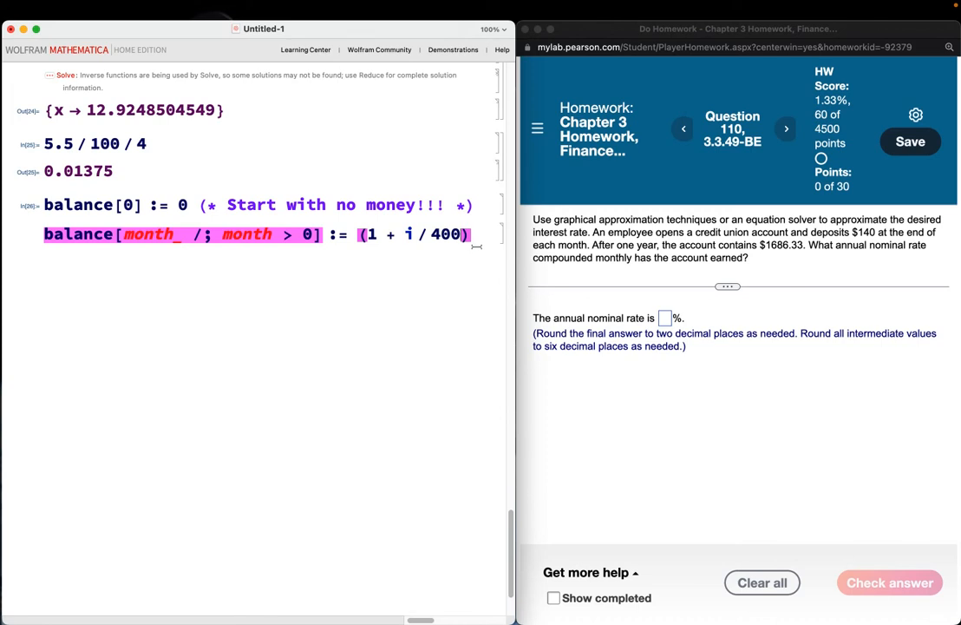
pyautogui.press('BackSpace')
pyautogui.write('12')
pyautogui.click(416, 205)
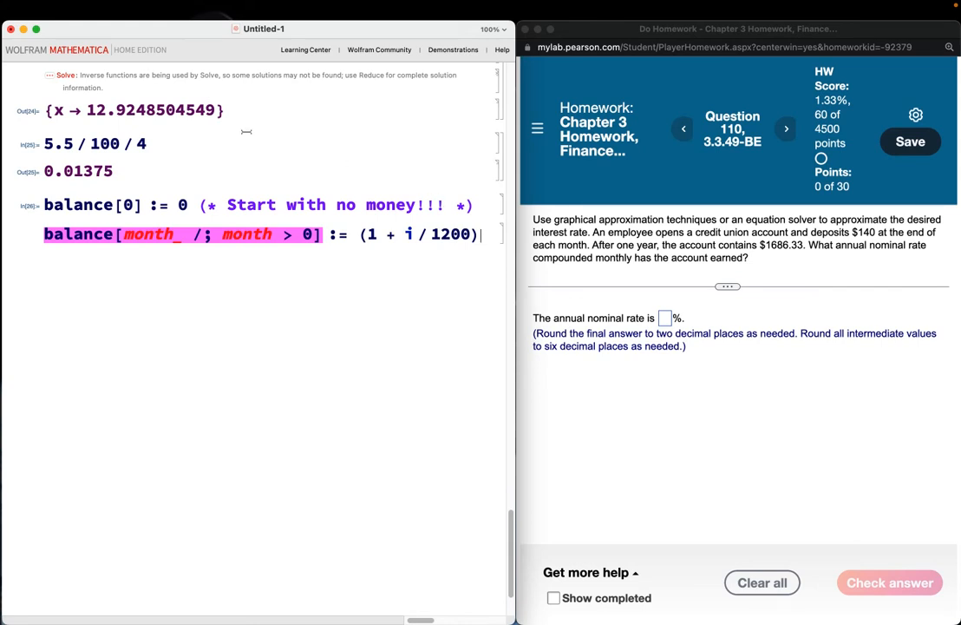
# Multiply the growth factor by balance[month - 1], add the 140 deposit with a closing semicolon, and evaluate the definition.
pyautogui.write('* ')
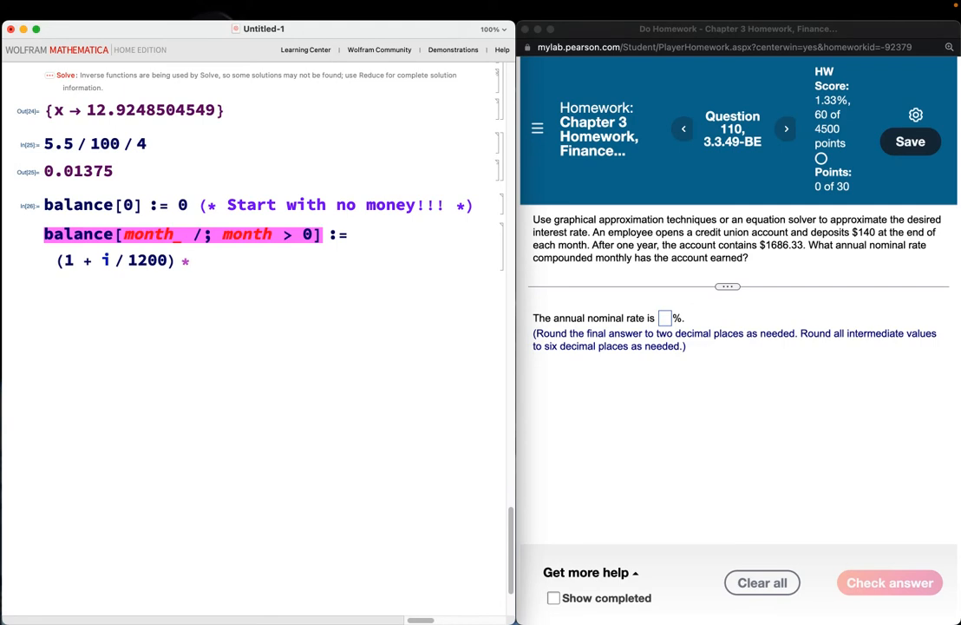
pyautogui.write('balance[')
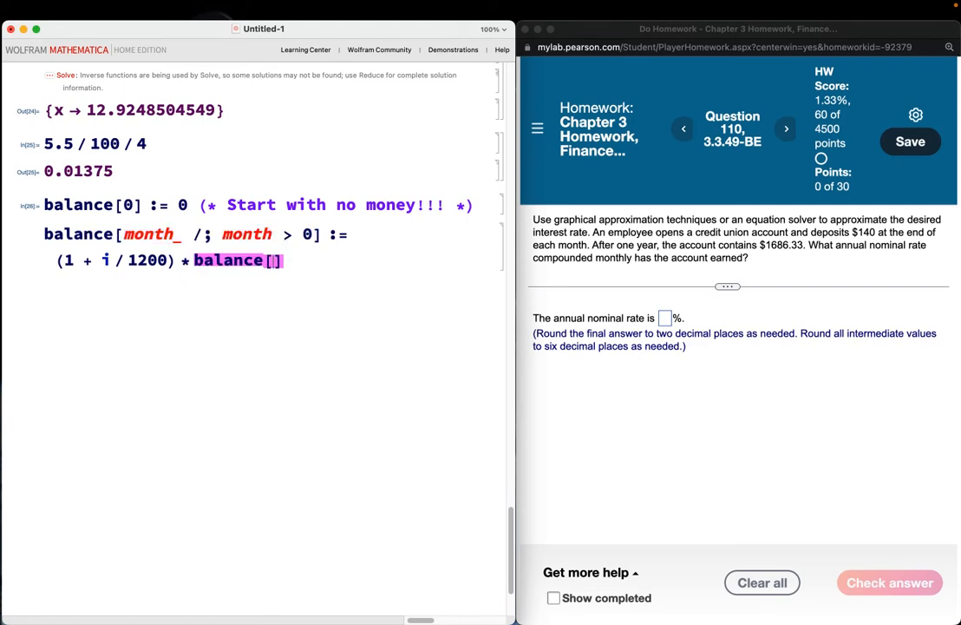
pyautogui.write('month - 1]')
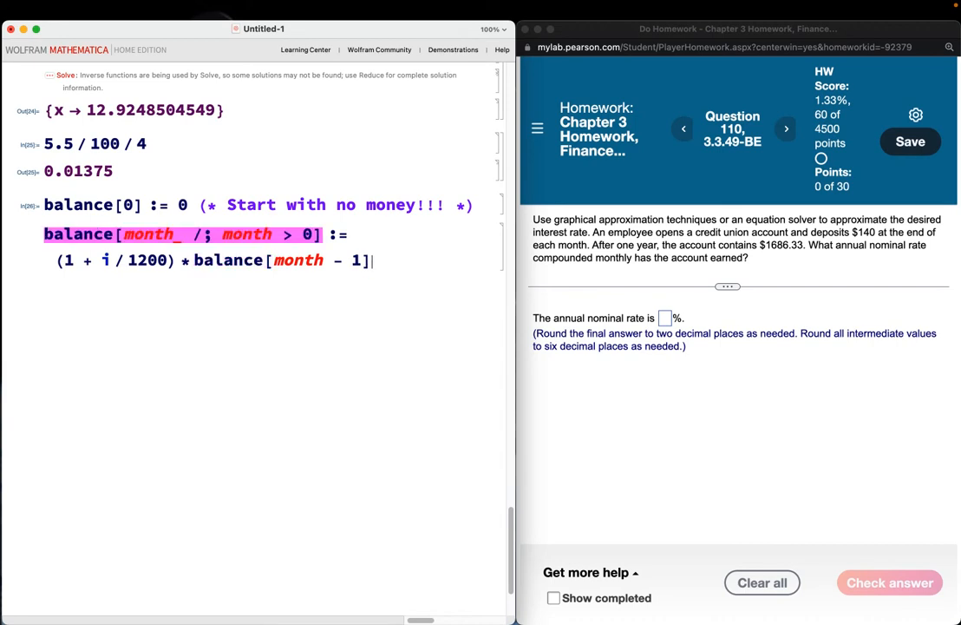
pyautogui.write(' + 140;')
pyautogui.hotkey('shift', 'Return')
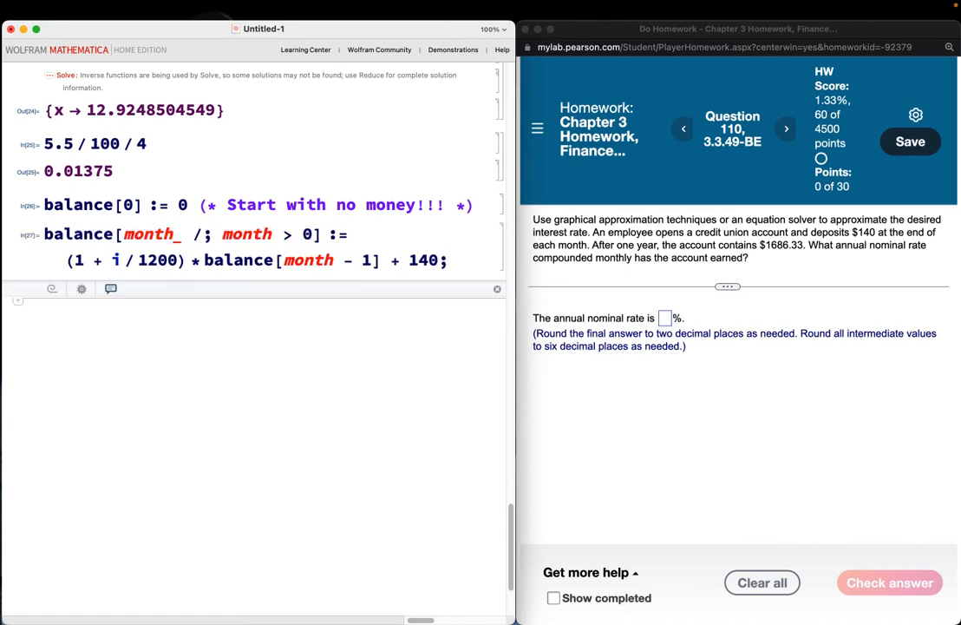
# Evaluate balance[12] in a new cell below the recursive definition.
pyautogui.scroll(-1, 255, 338)
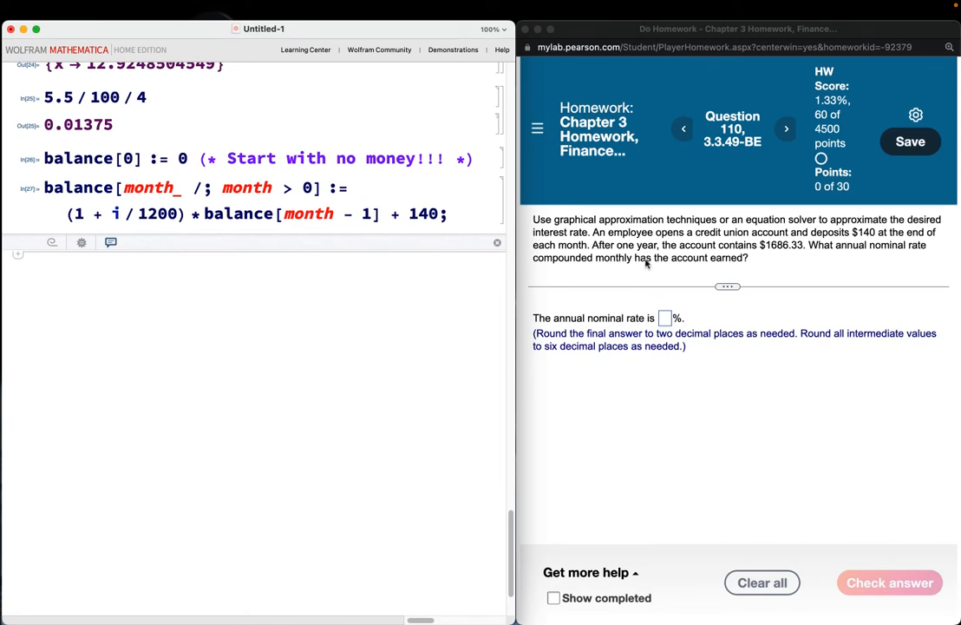
pyautogui.write('balance[12')
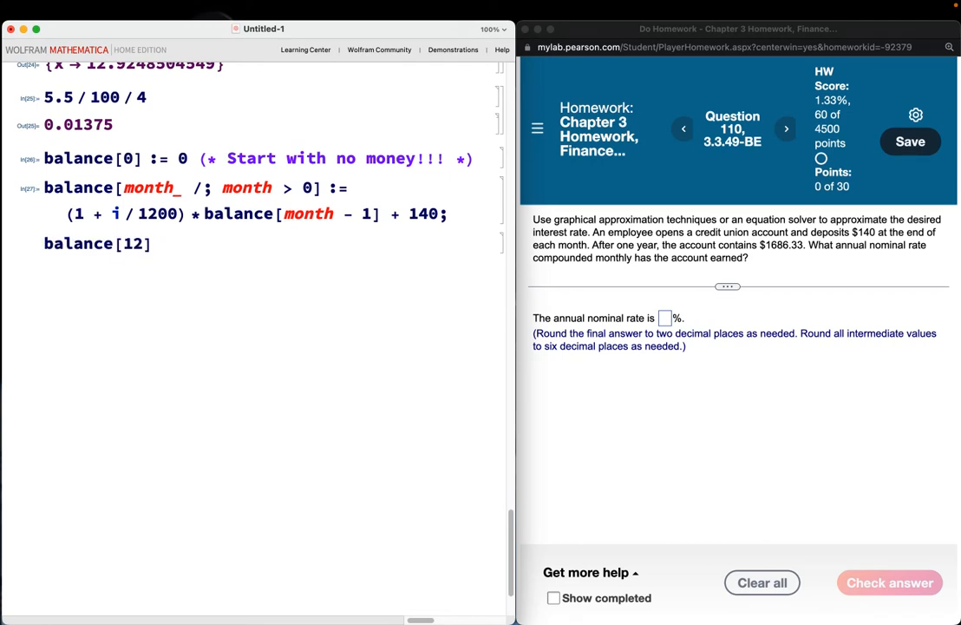
pyautogui.hotkey('shift', 'Return')
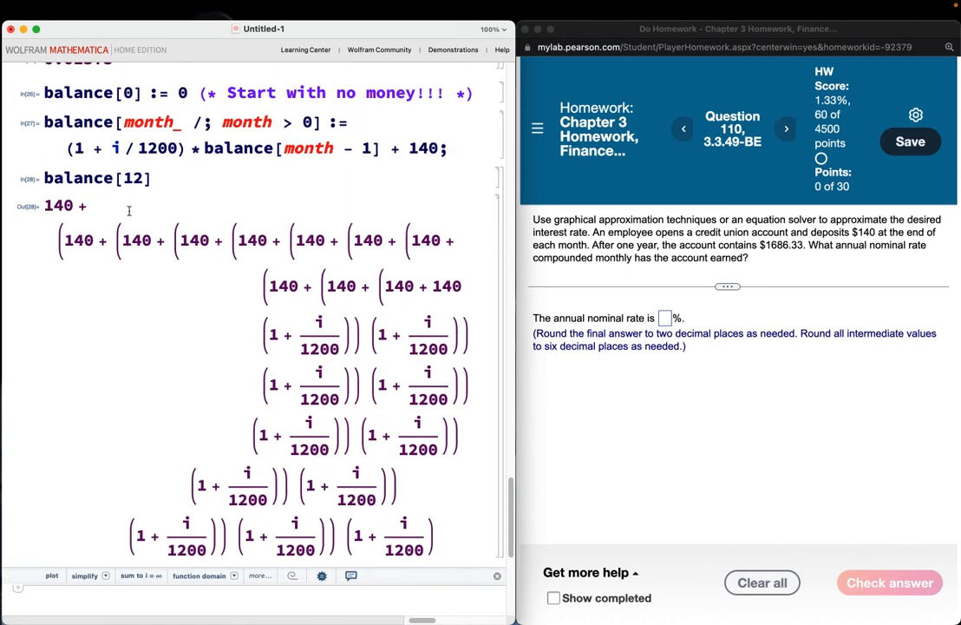
# Wrap balance[12] in Expand and re-evaluate the cell.
pyautogui.click(45, 178)
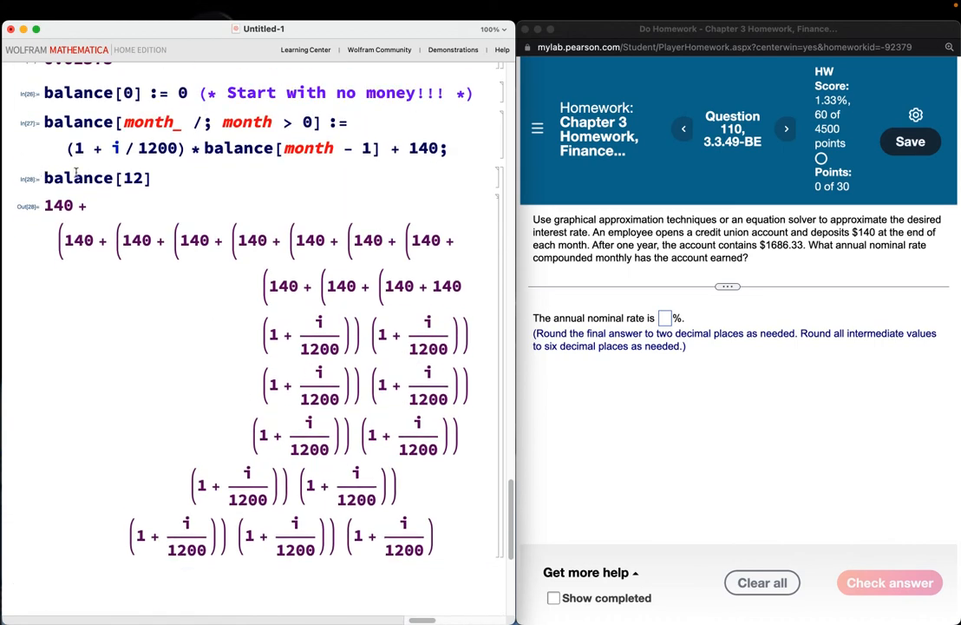
pyautogui.write('Expand[')
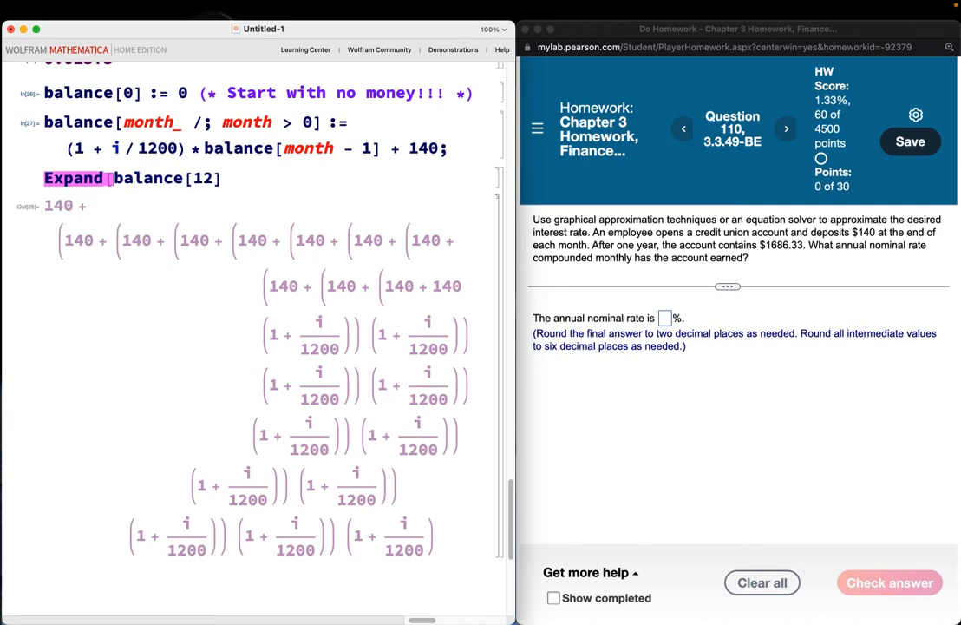
pyautogui.write(']')
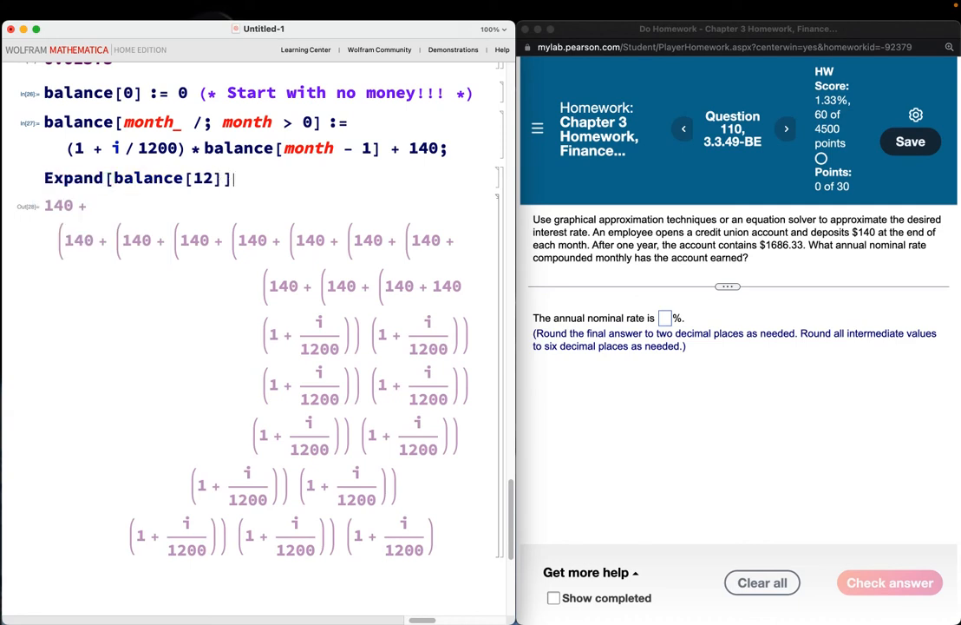
pyautogui.hotkey('shift', 'Return')
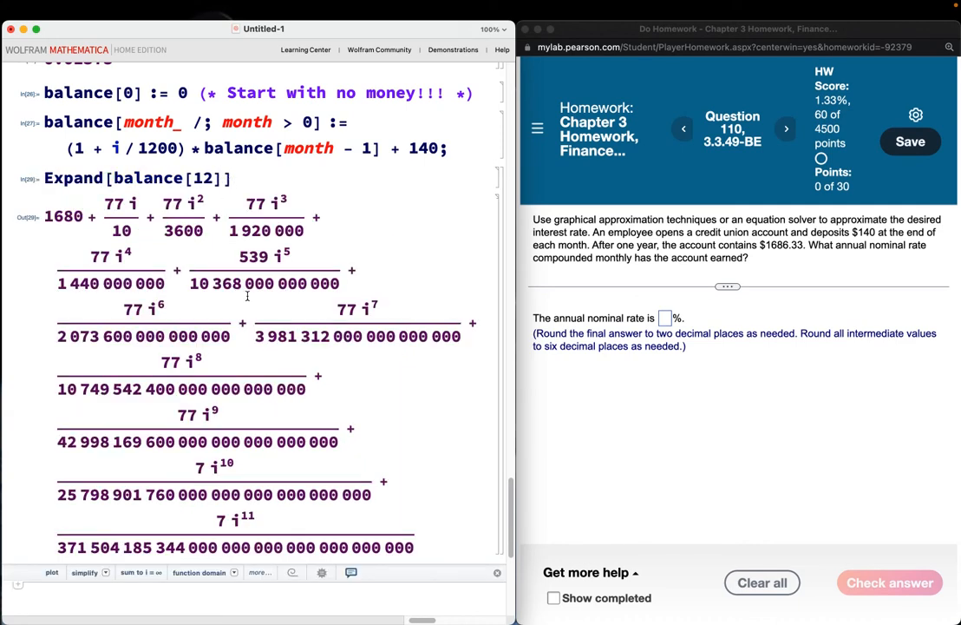
# Wrap the Expand expression in FindRoot with {i, 0, 50}, append // Flatten, and evaluate the cell.
pyautogui.scroll(-2, 225, 302)
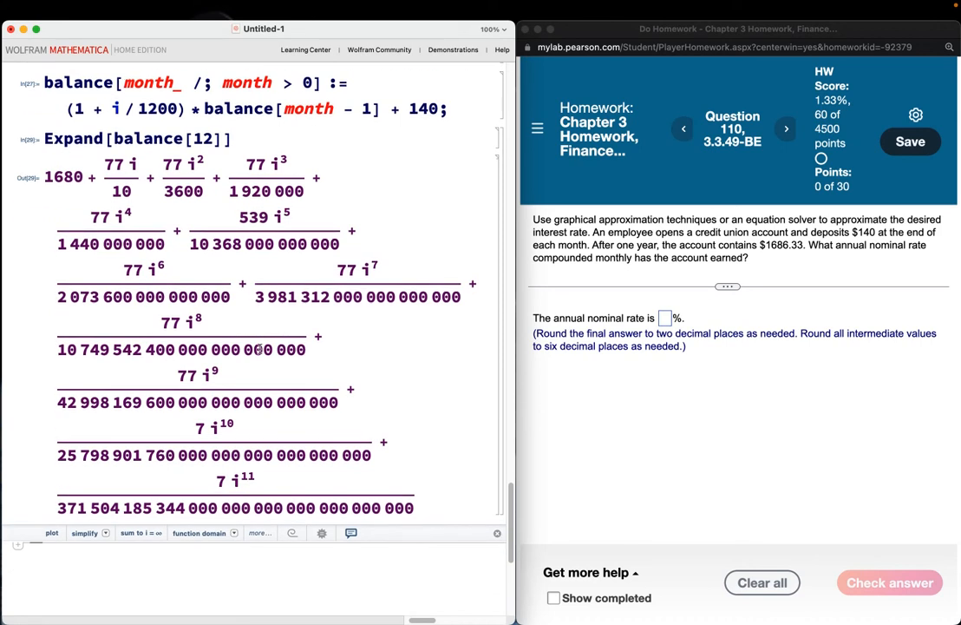
pyautogui.scroll(-2, 273, 402)
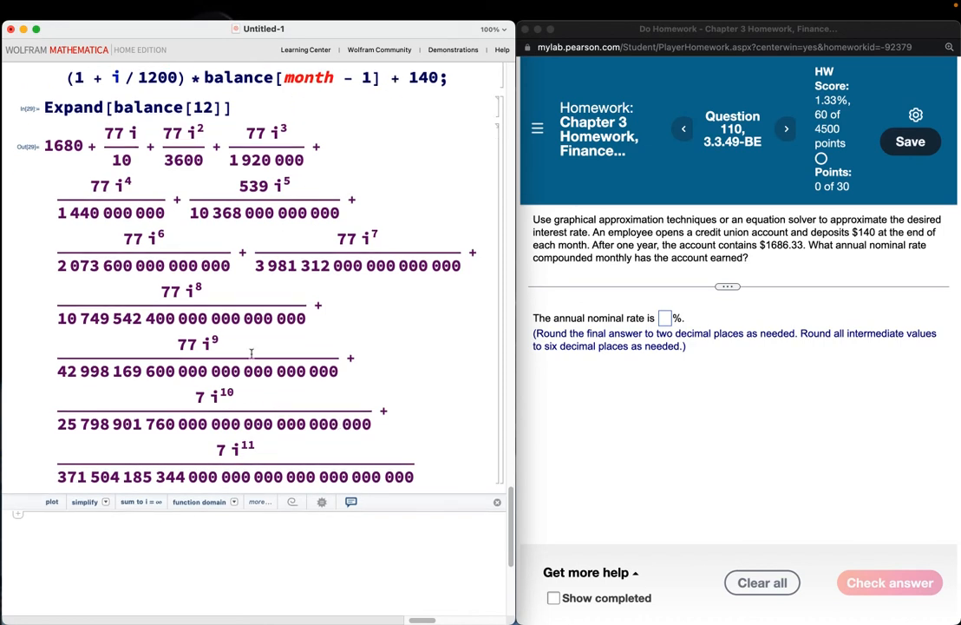
pyautogui.click(44, 108)
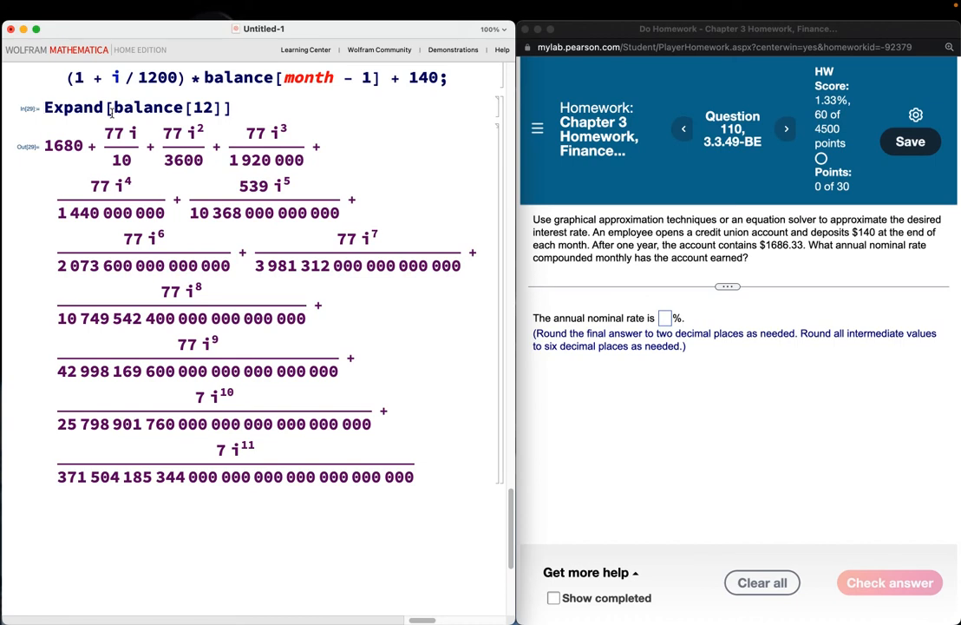
pyautogui.write('FindRoot[')
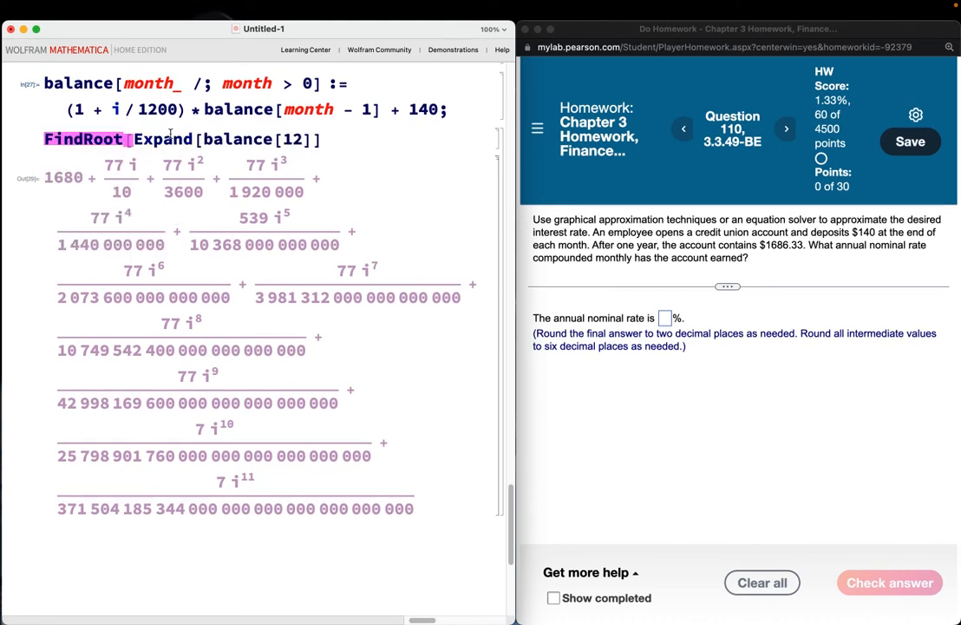
pyautogui.click(332, 138)
pyautogui.write(', {i, 0,')
pyautogui.write('50}]')
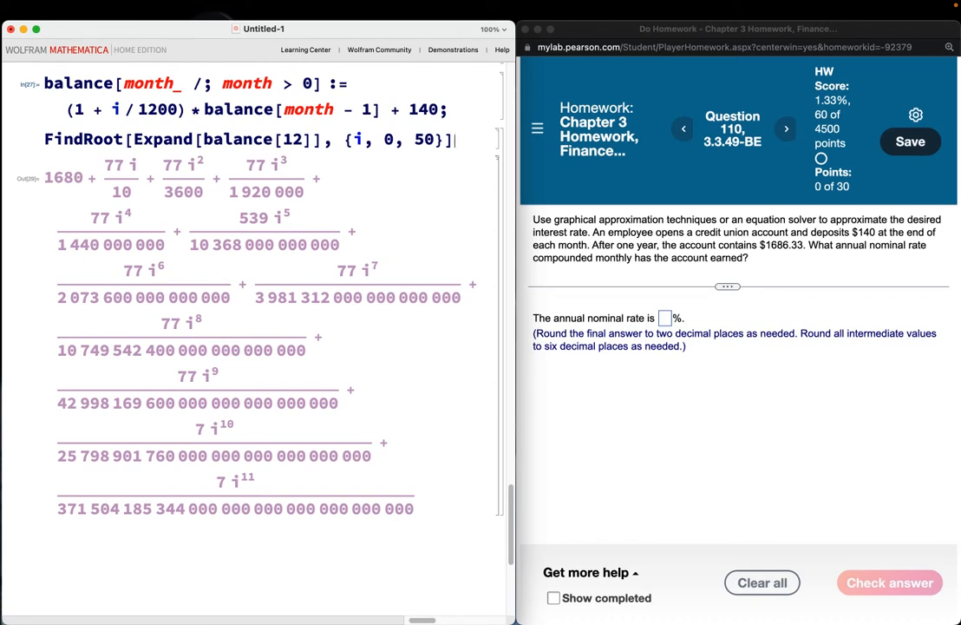
pyautogui.write('//Flatten')
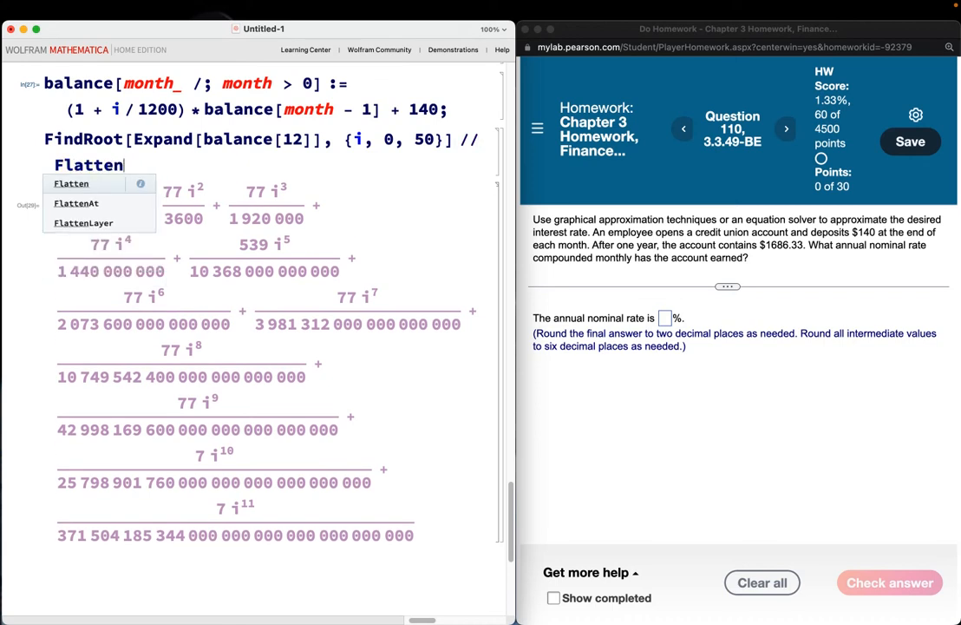
pyautogui.hotkey('shift', 'Return')
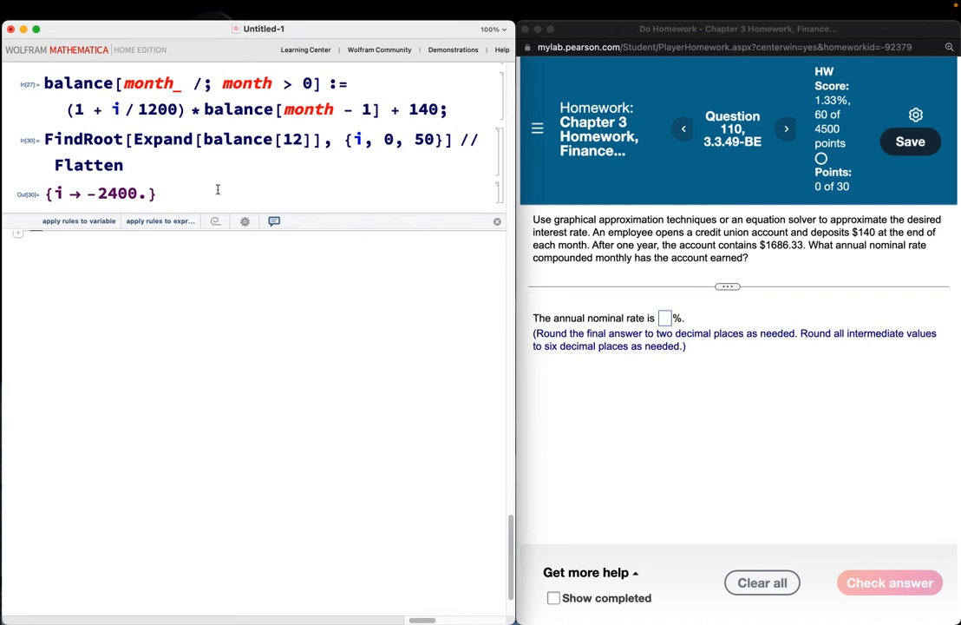
# Turn the FindRoot expression into an equation by adding == 1686.33 after Expand[balance[12]], and re-evaluate it.
pyautogui.scroll(1, 231, 189)
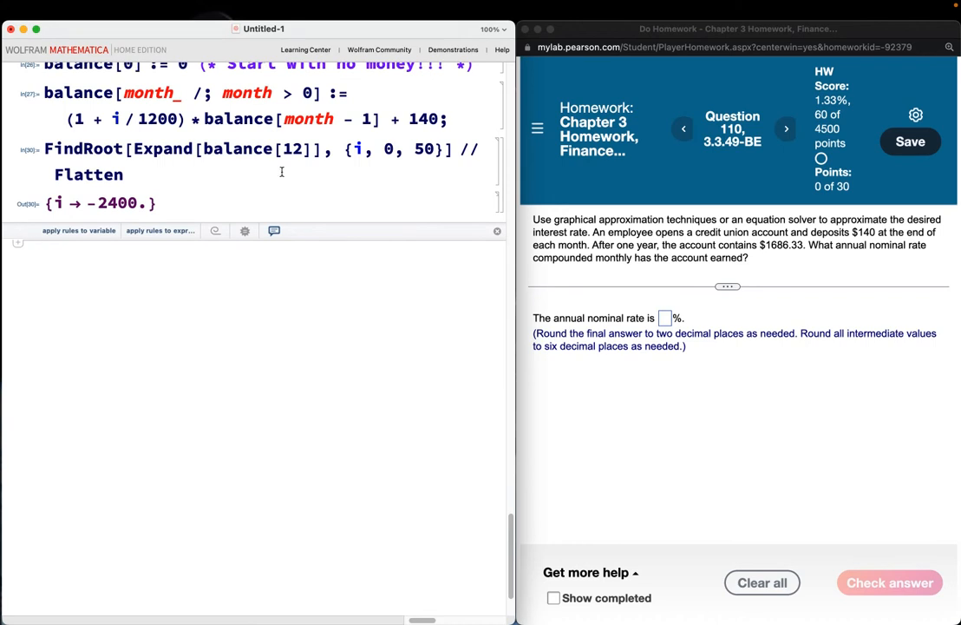
pyautogui.click(324, 149)
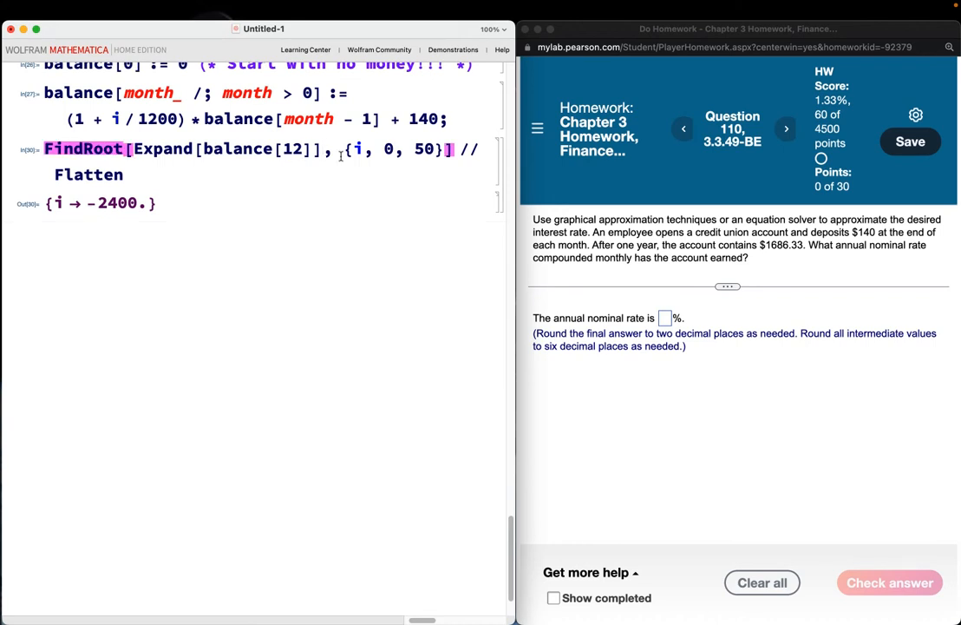
pyautogui.write('==')
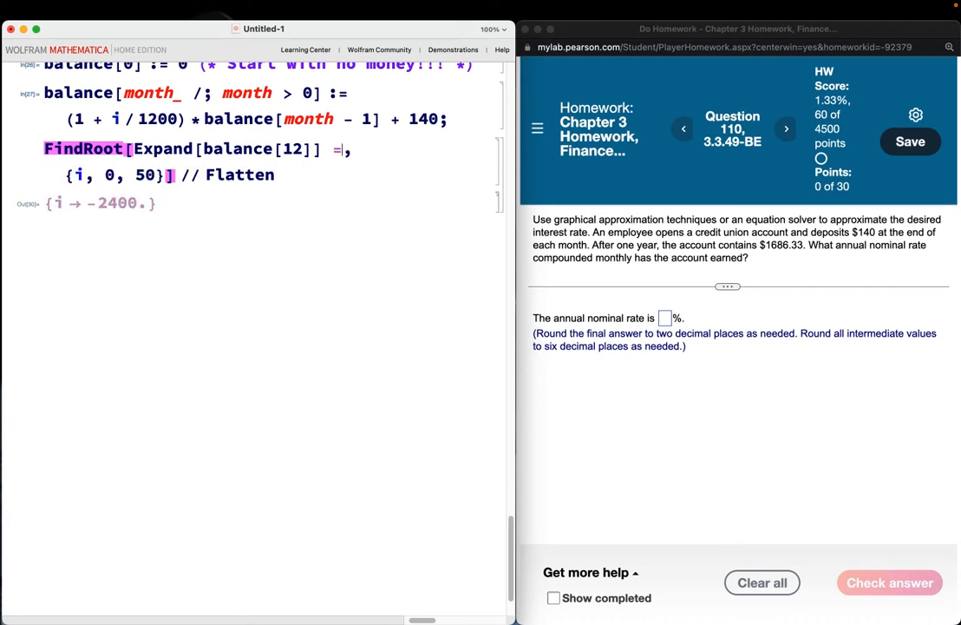
pyautogui.write(' 1686.33')
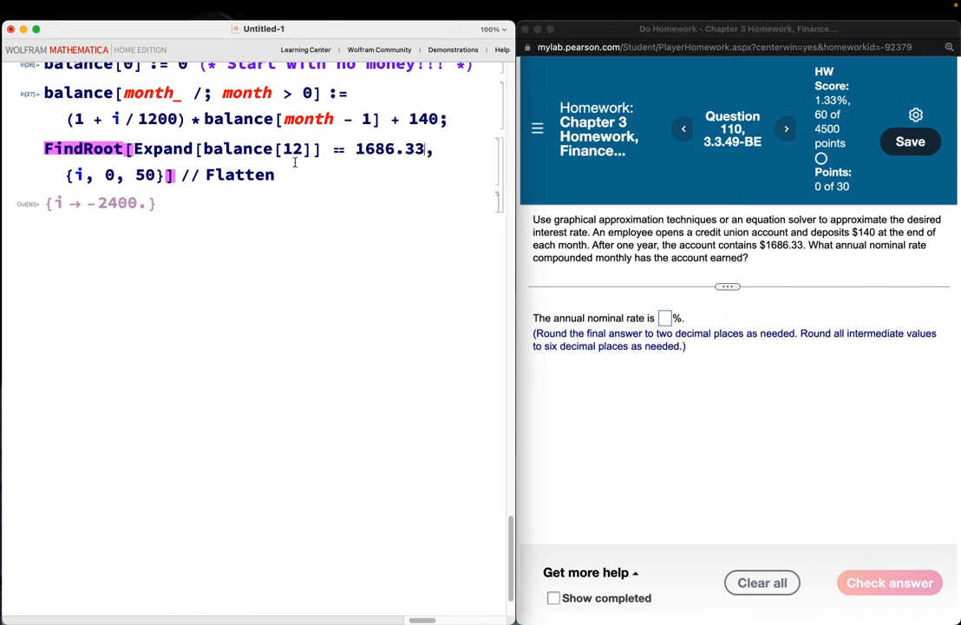
pyautogui.click(295, 169)
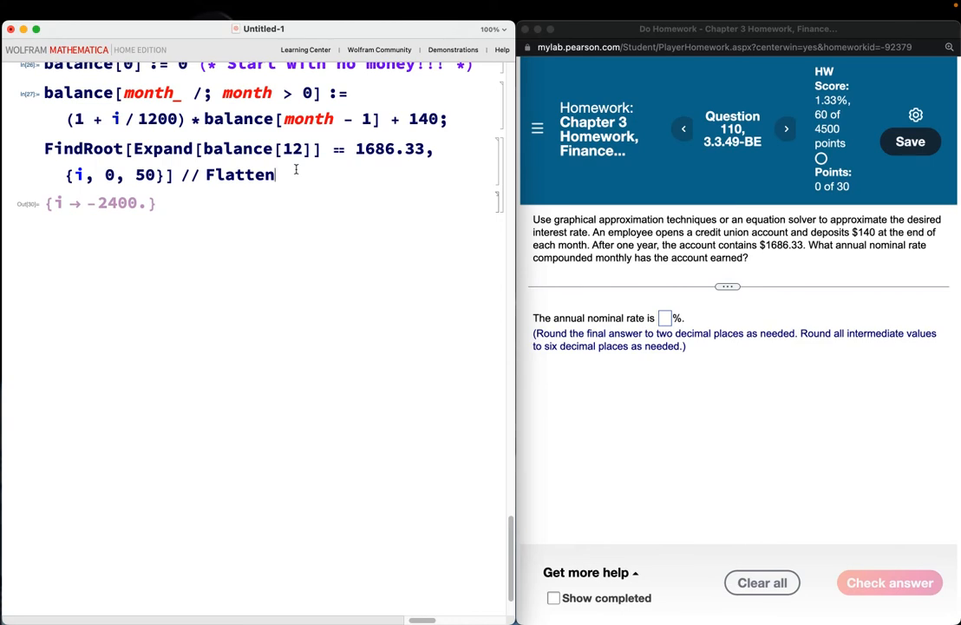
pyautogui.hotkey('shift', 'Return')
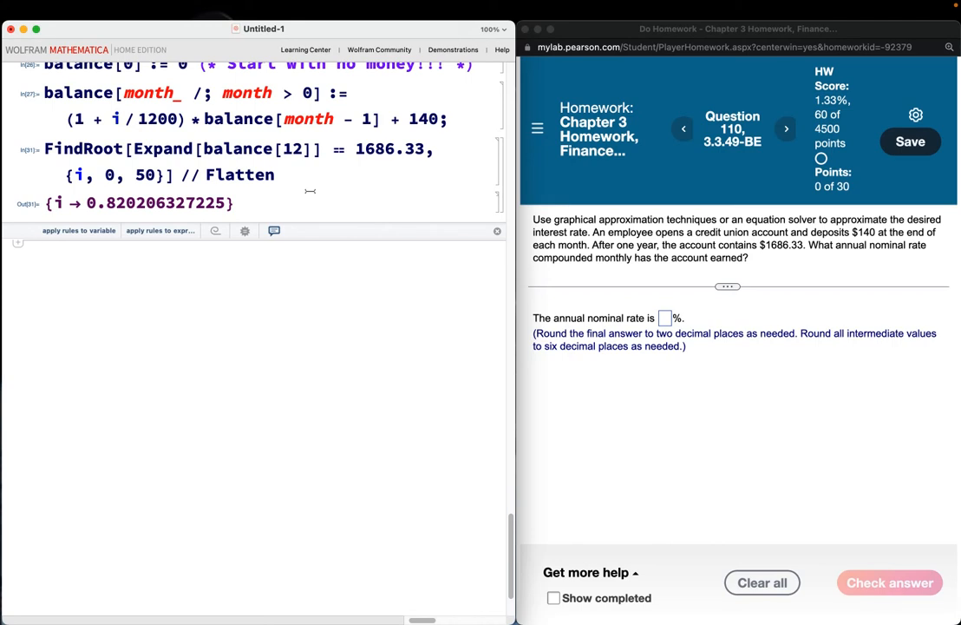
# Review the notebook's earlier calculations together with the balance definitions and the FindRoot solution for the rate.
pyautogui.scroll(1, 326, 191)
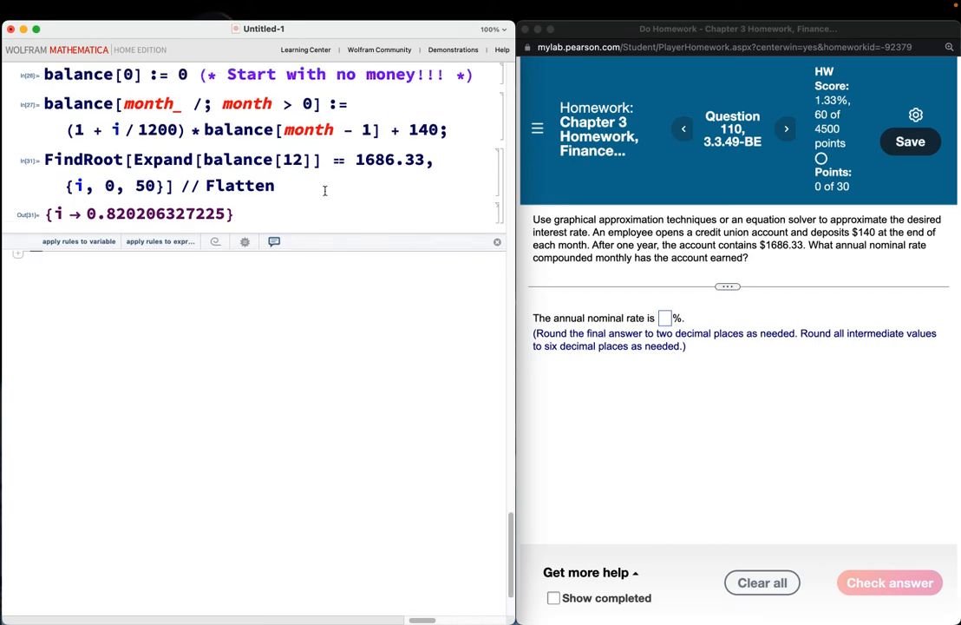
pyautogui.scroll(10, 325, 191)
pyautogui.scroll(-8, 325, 190)
pyautogui.scroll(10, 326, 190)
pyautogui.scroll(4, 325, 190)
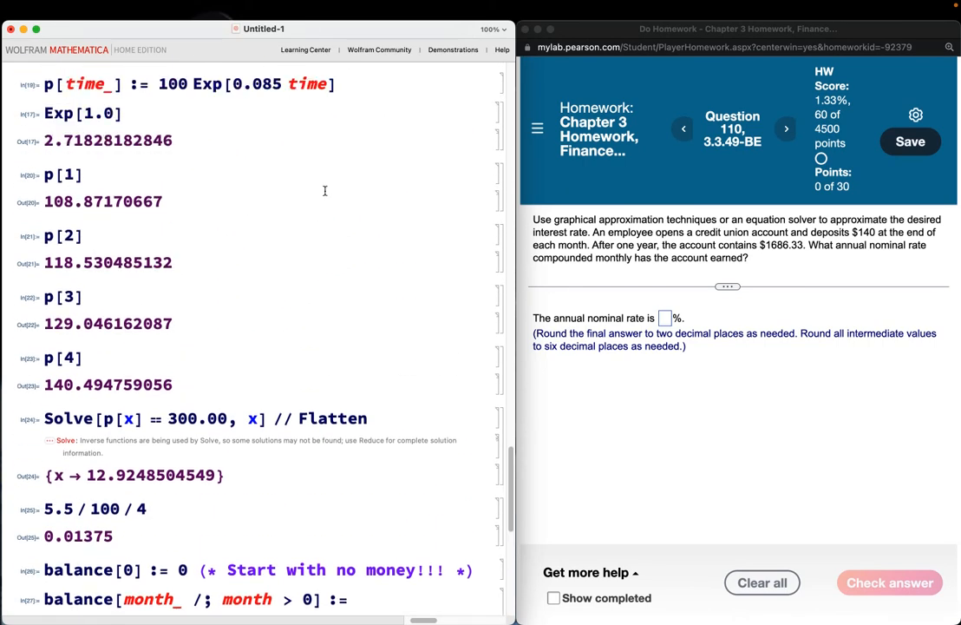
pyautogui.scroll(-5, 325, 191)
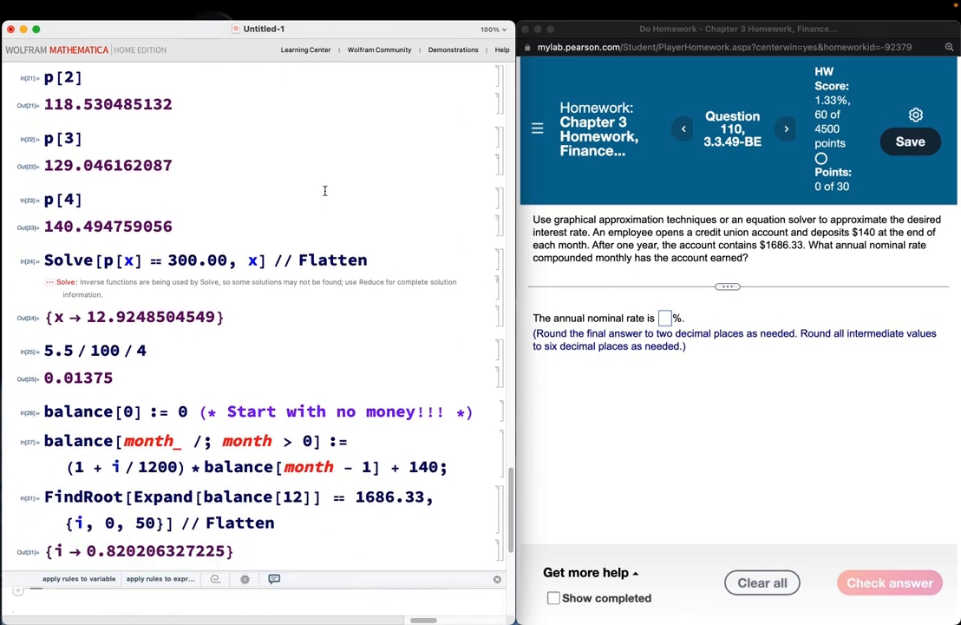
pyautogui.scroll(-1, 325, 191)
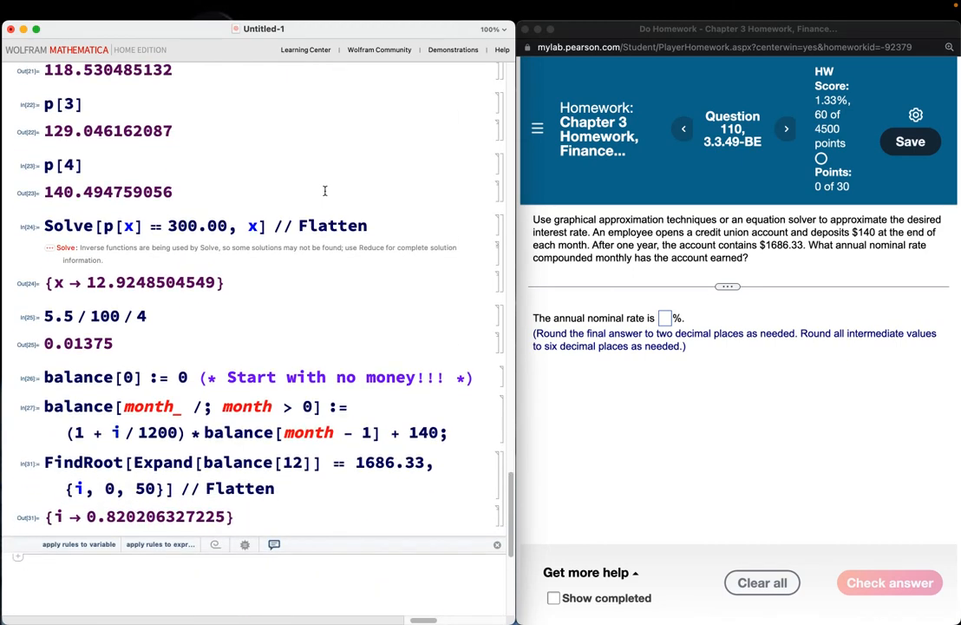
pyautogui.scroll(-1, 326, 191)
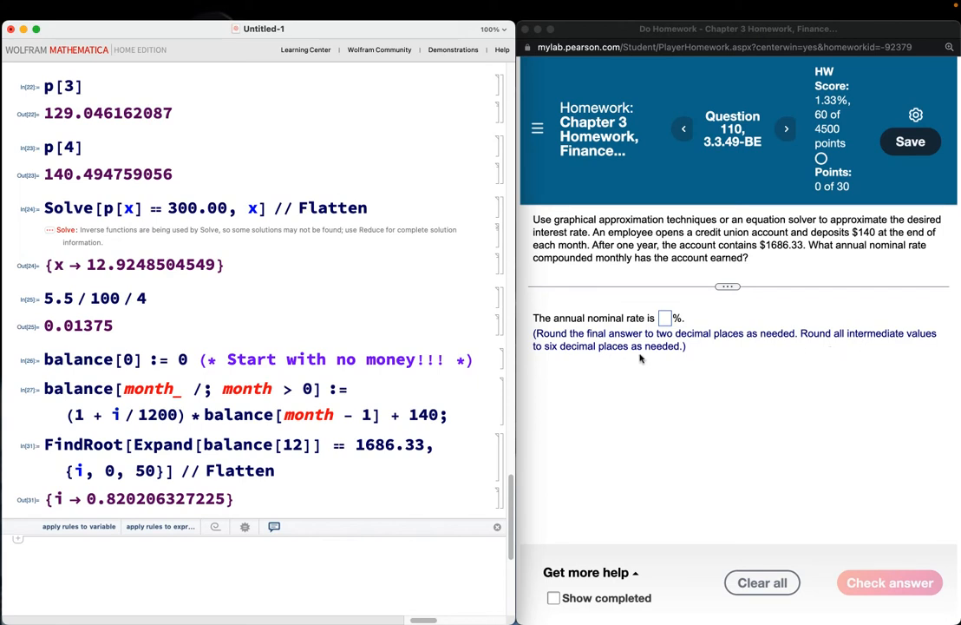
# Enter 0.82 as the annual nominal rate, check the answer and dismiss the feedback message.
pyautogui.click(665, 319)
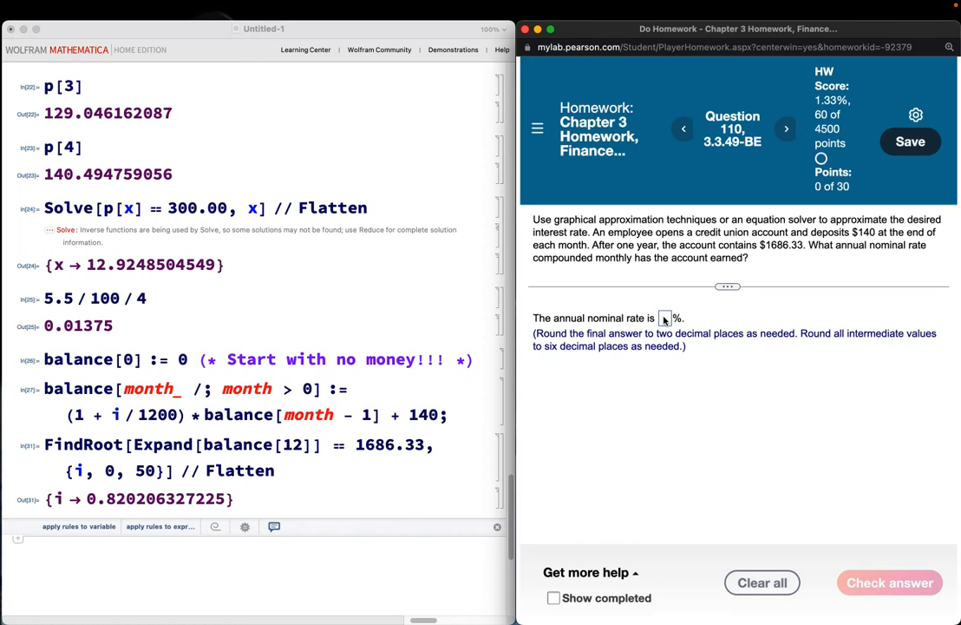
pyautogui.click(664, 319)
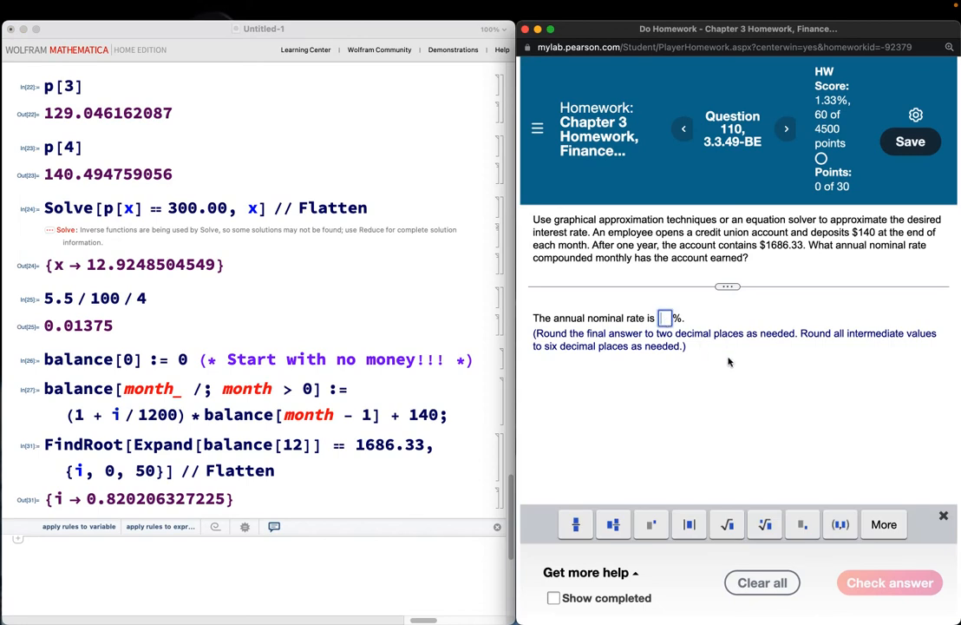
pyautogui.write('0.')
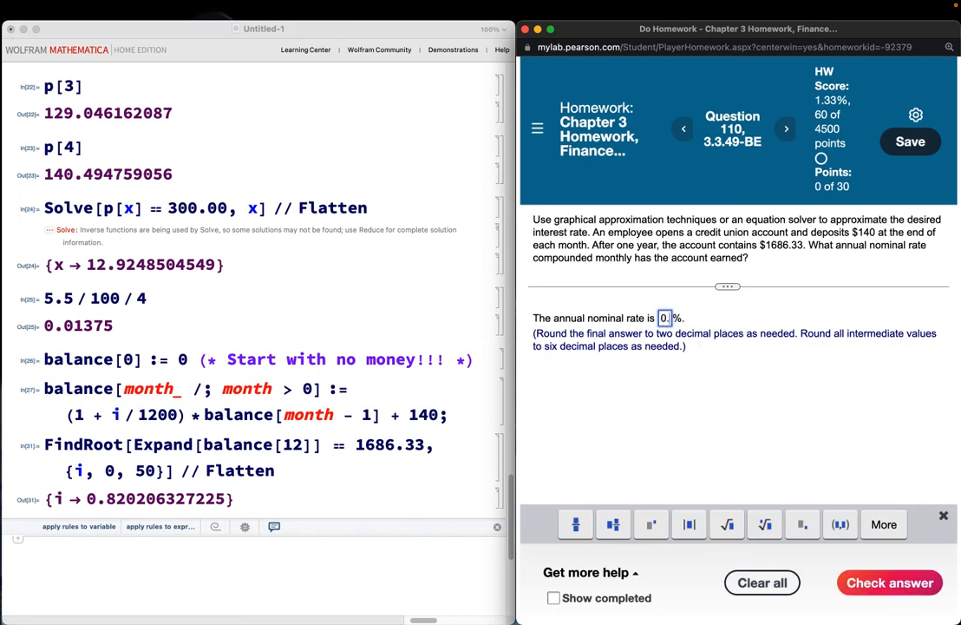
pyautogui.write('82')
pyautogui.click(882, 594)
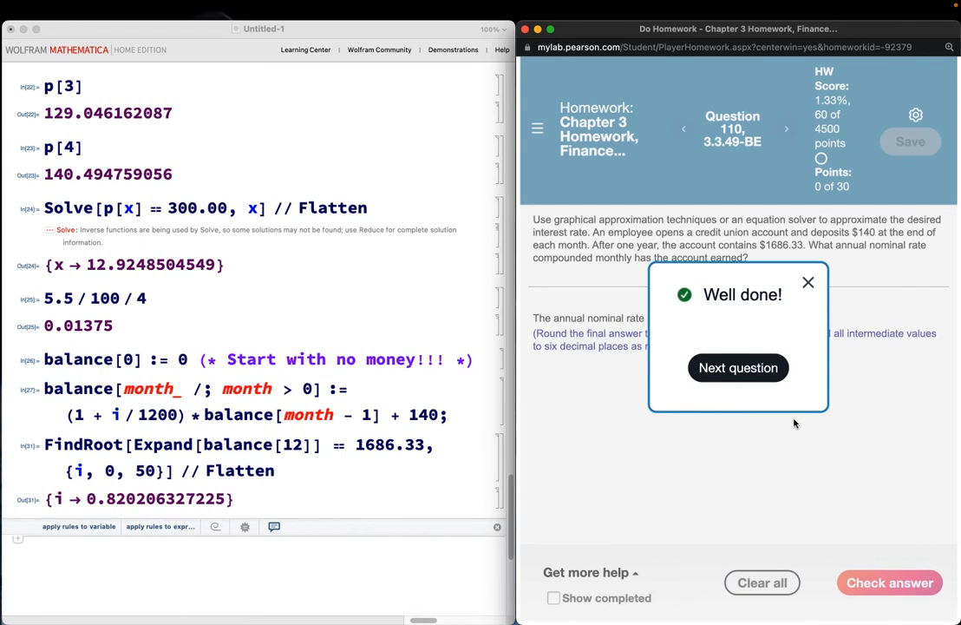
pyautogui.click(807, 283)
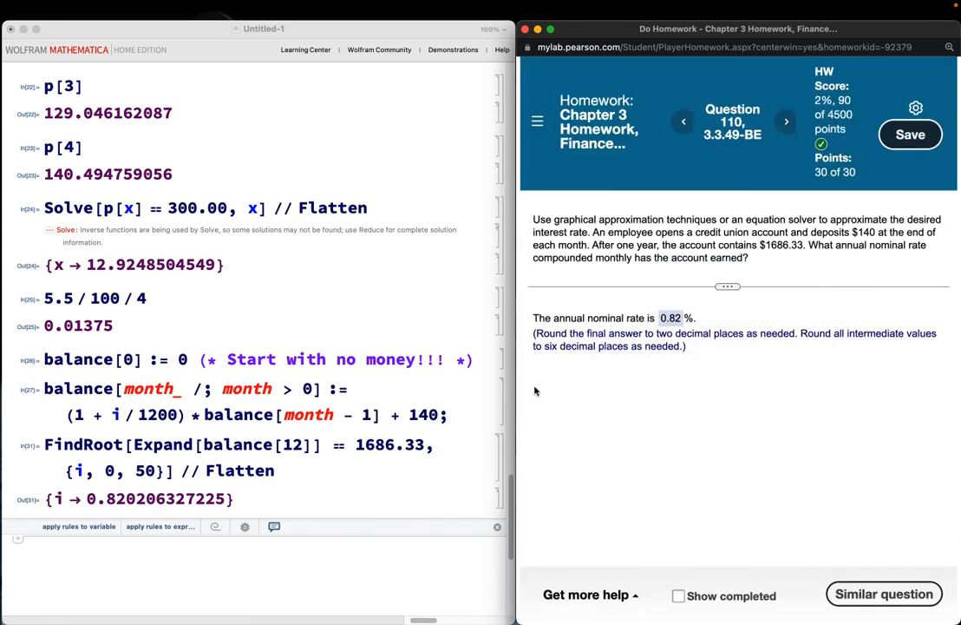
# Evaluate 140 * 12 in a new cell below the FindRoot result.
pyautogui.scroll(-3, 269, 455)
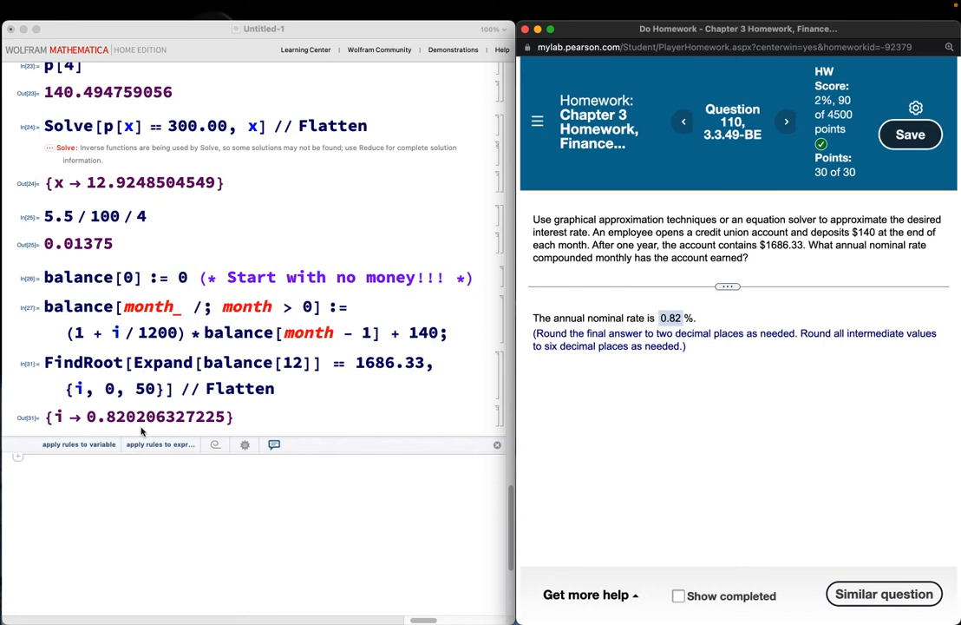
pyautogui.scroll(-2, 225, 501)
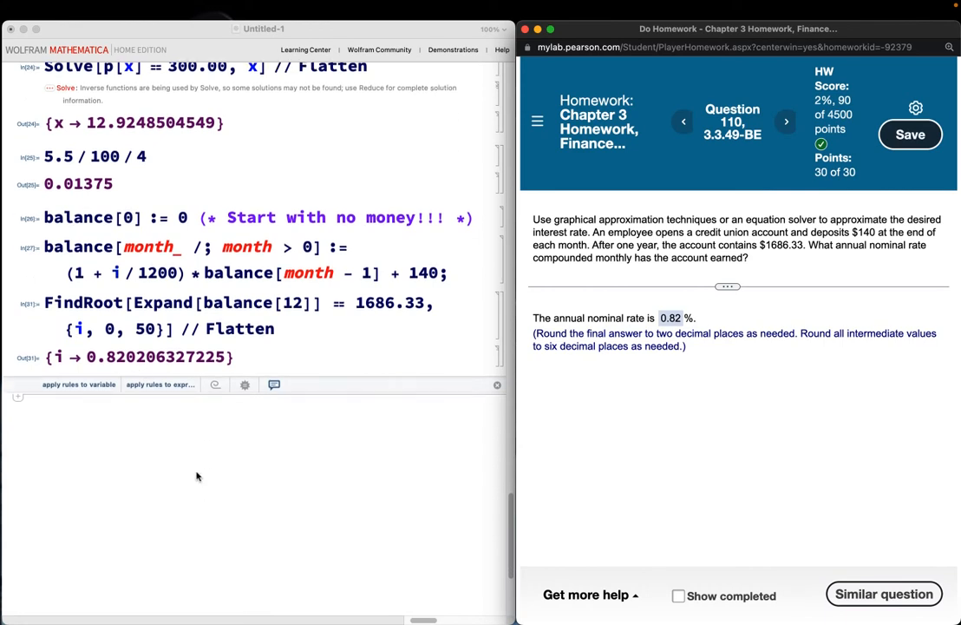
pyautogui.click(197, 477)
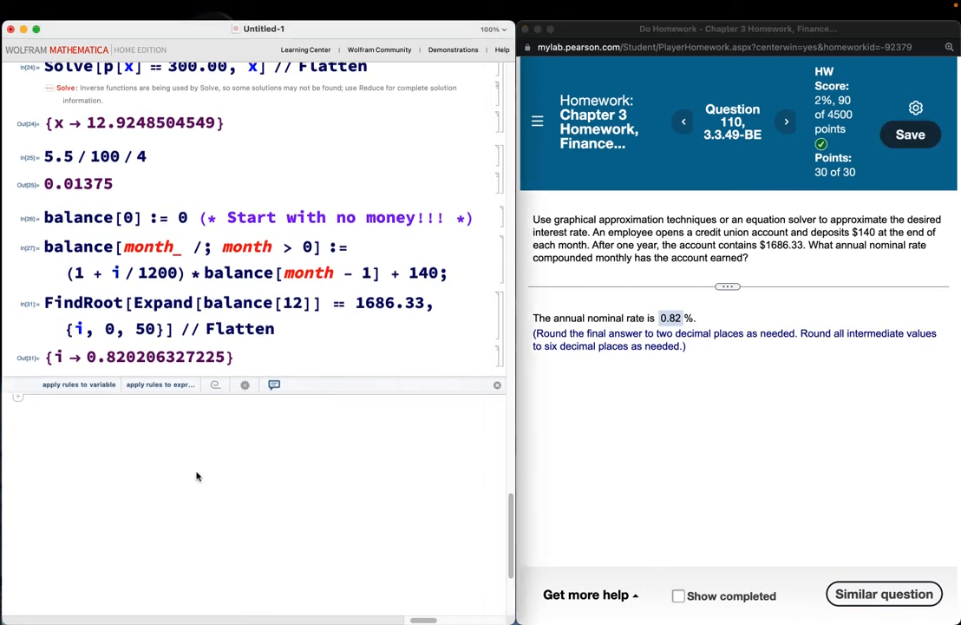
pyautogui.write('140')
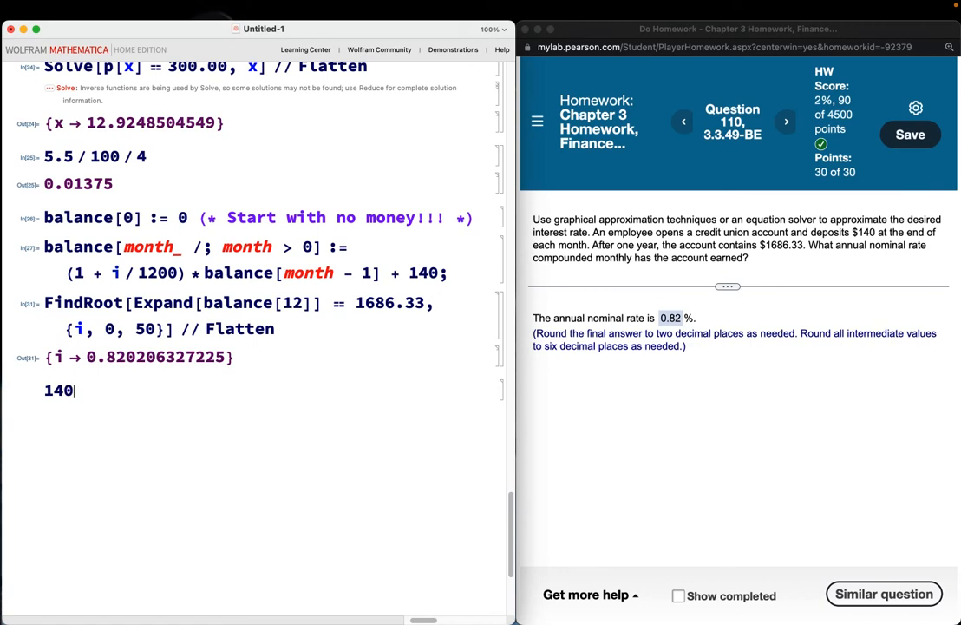
pyautogui.write(' *')
pyautogui.write('12')
pyautogui.hotkey('shift', 'Return')
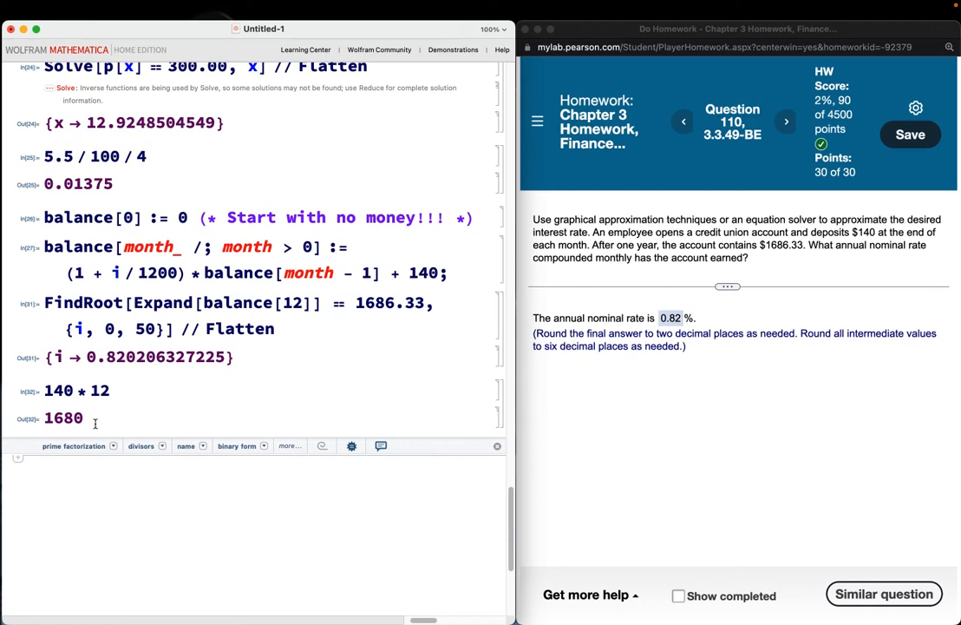
pyautogui.click(98, 473)
pyautogui.moveTo(87, 422); pyautogui.dragTo(141, 402)
pyautogui.moveTo(195, 384)
pyautogui.mouseDown()
pyautogui.moveTo(391, 314)
pyautogui.moveTo(373, 323)
pyautogui.moveTo(378, 330)
pyautogui.mouseUp()
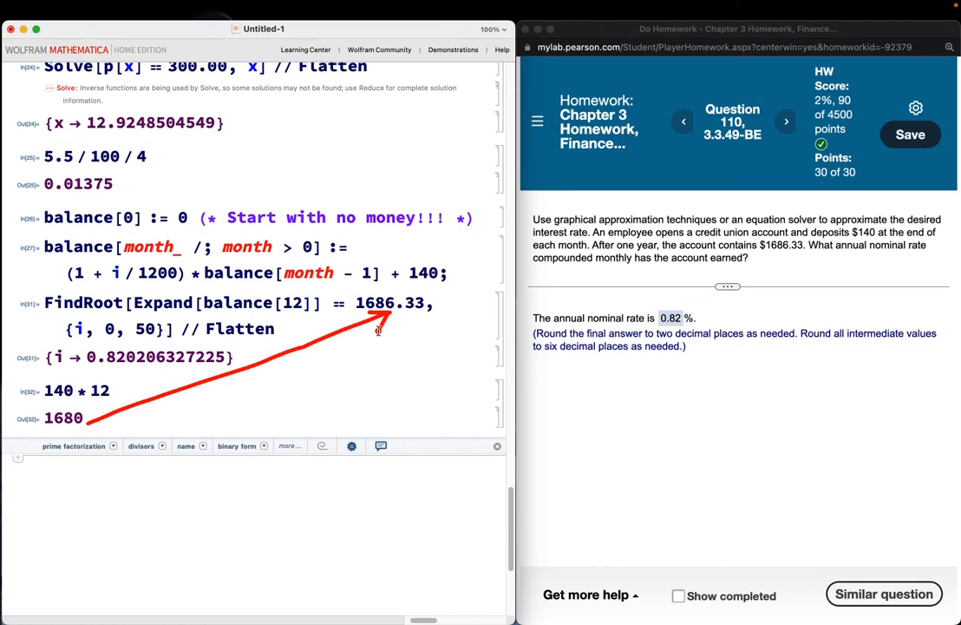
pyautogui.press('Escape')
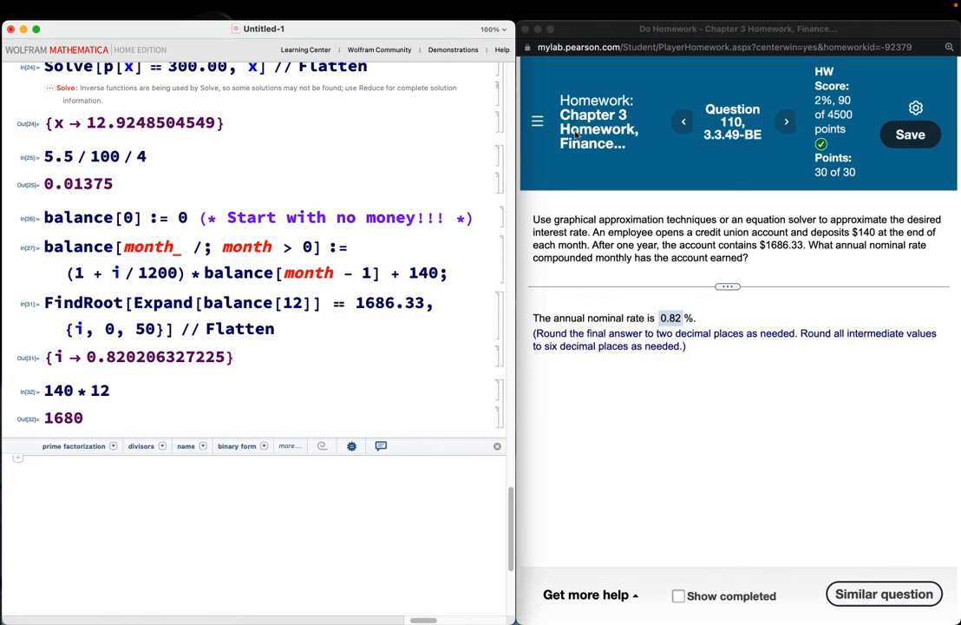
# Open question 140 from the homework overview and step back to question 138 about the $147,008 mortgage.
pyautogui.click(539, 122)
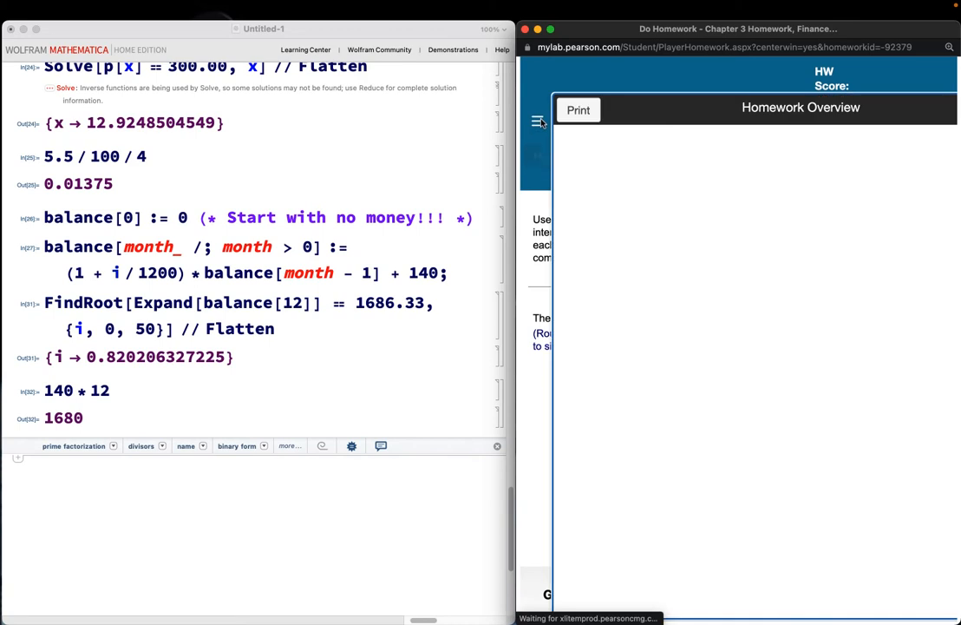
pyautogui.scroll(-2, 732, 449)
pyautogui.scroll(-15, 732, 449)
pyautogui.scroll(-10, 732, 449)
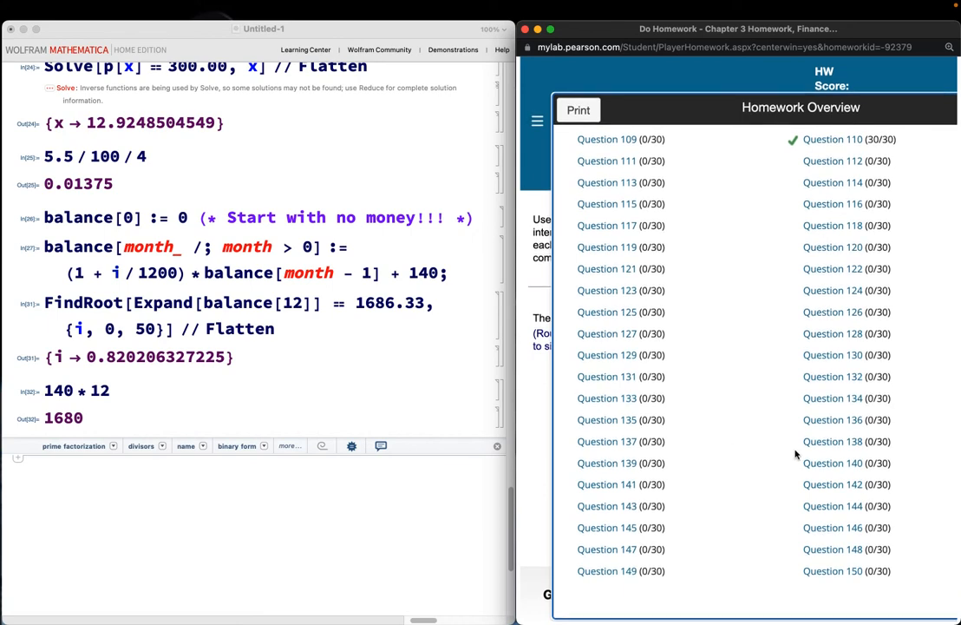
pyautogui.click(812, 462)
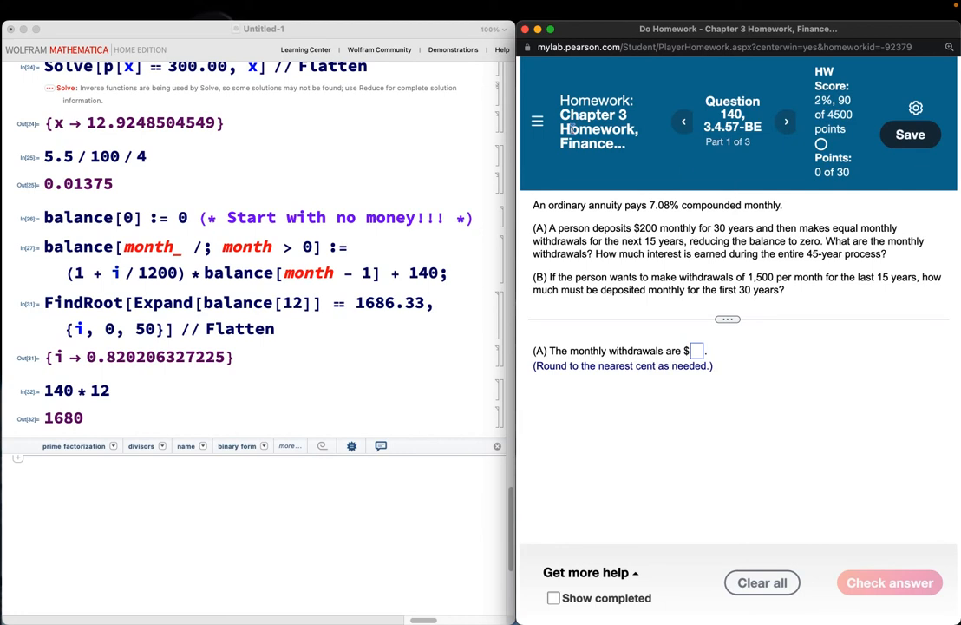
pyautogui.click(687, 125)
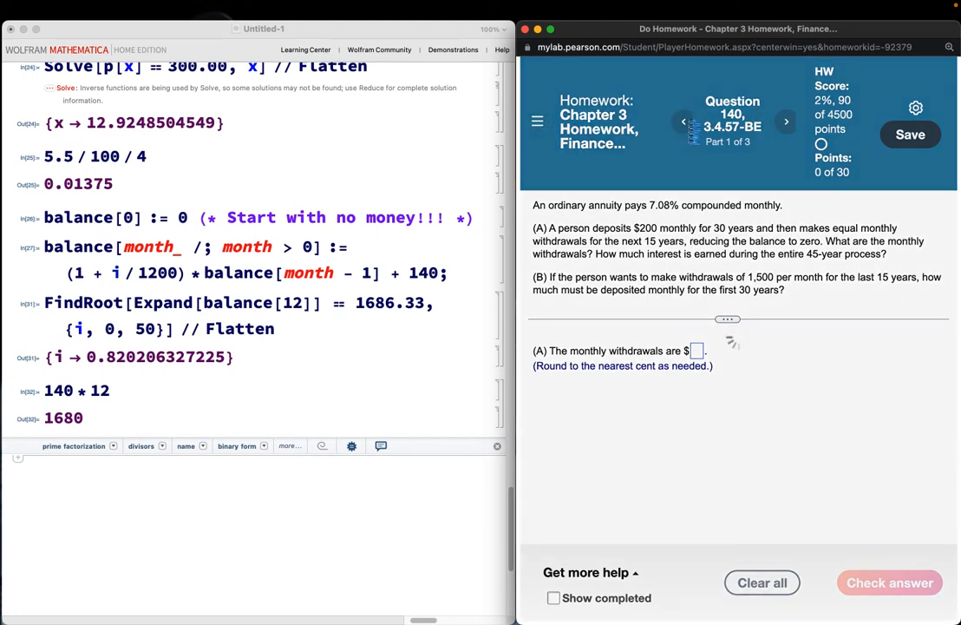
pyautogui.click(687, 125)
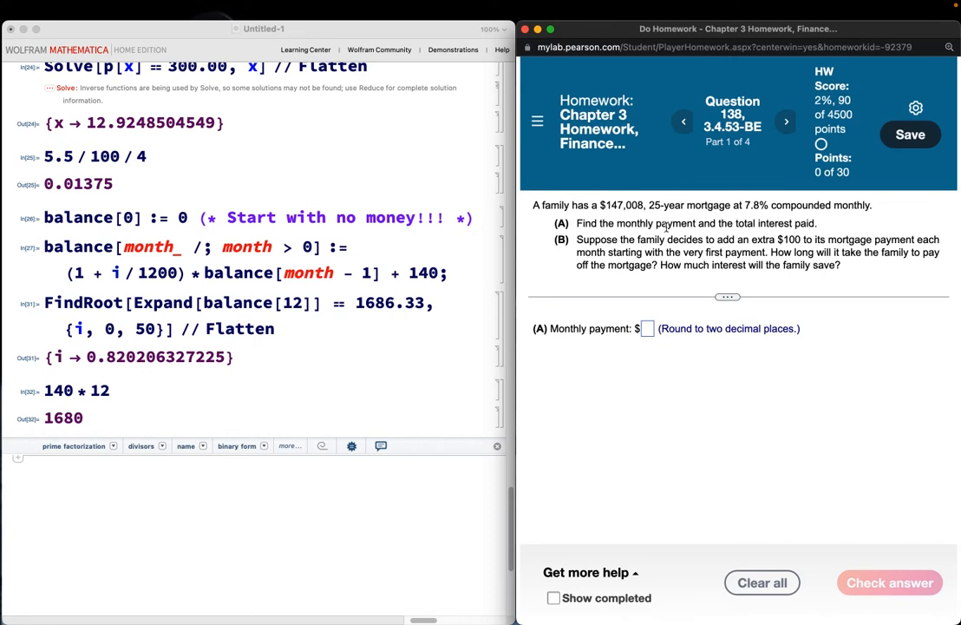
pyautogui.moveTo(756, 18)
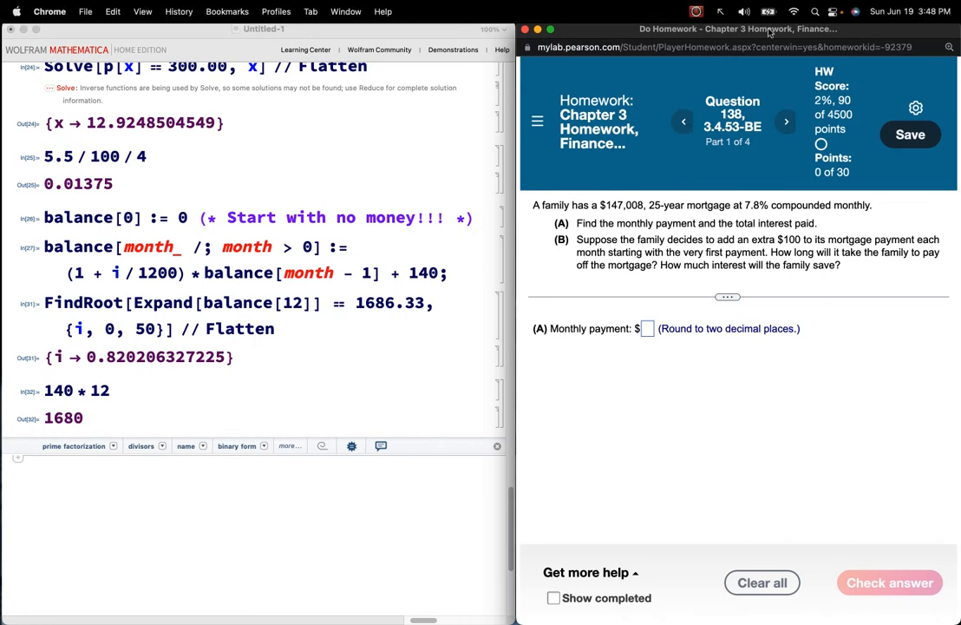
pyautogui.click(697, 13)
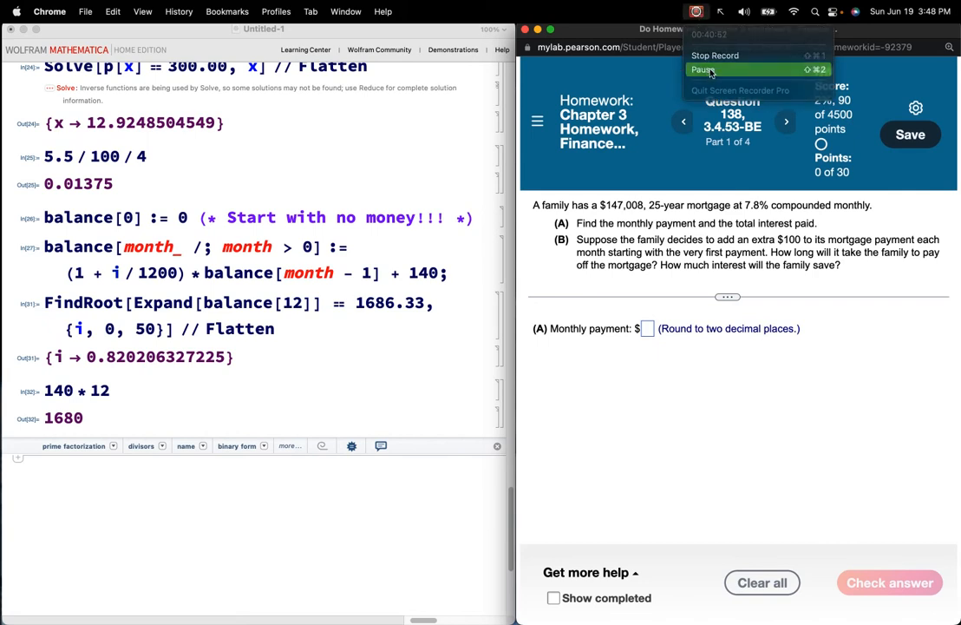
pyautogui.click(711, 73)
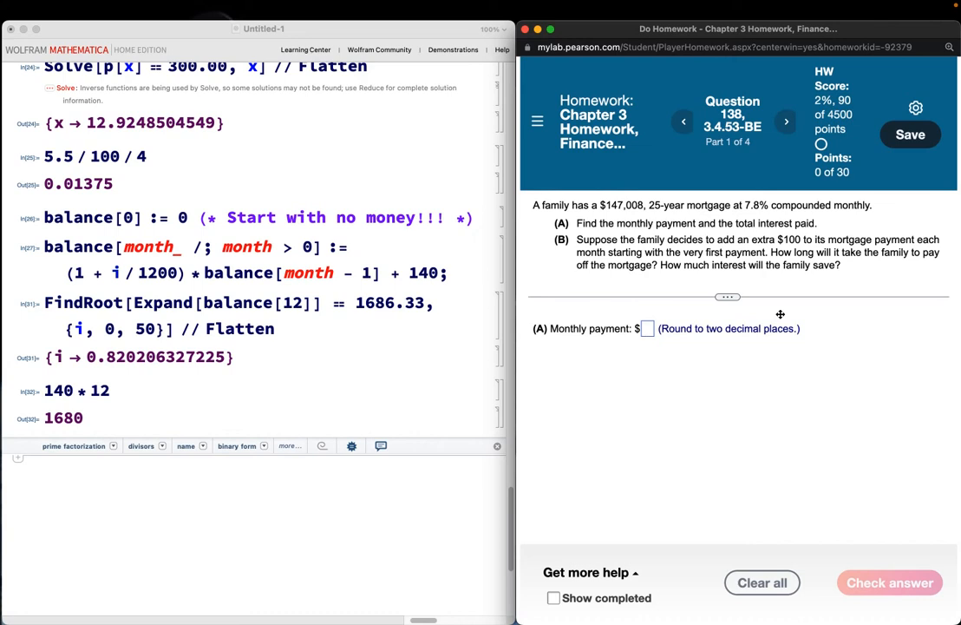
# Write the definition rate = 1 + 7.8 / 1200 in a new cell at the end of the Mathematica notebook.
pyautogui.scroll(-5, 404, 327)
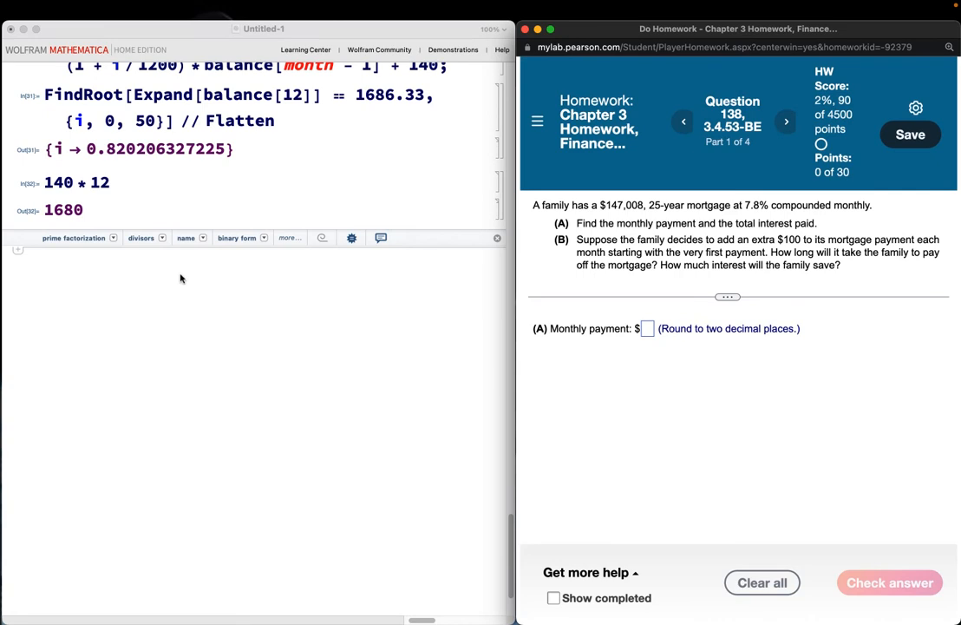
pyautogui.click(181, 277)
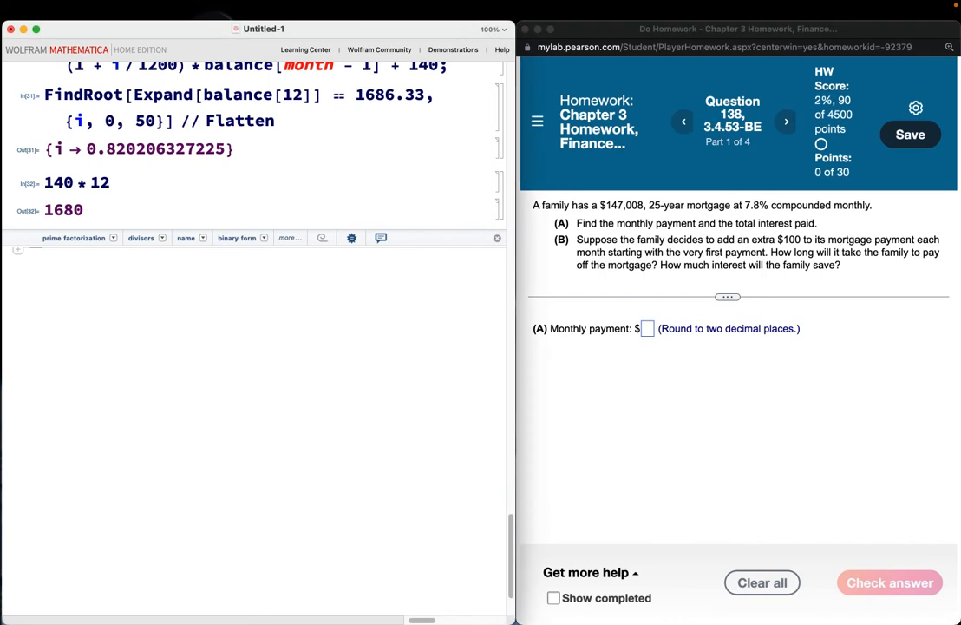
pyautogui.write('rate = 7')
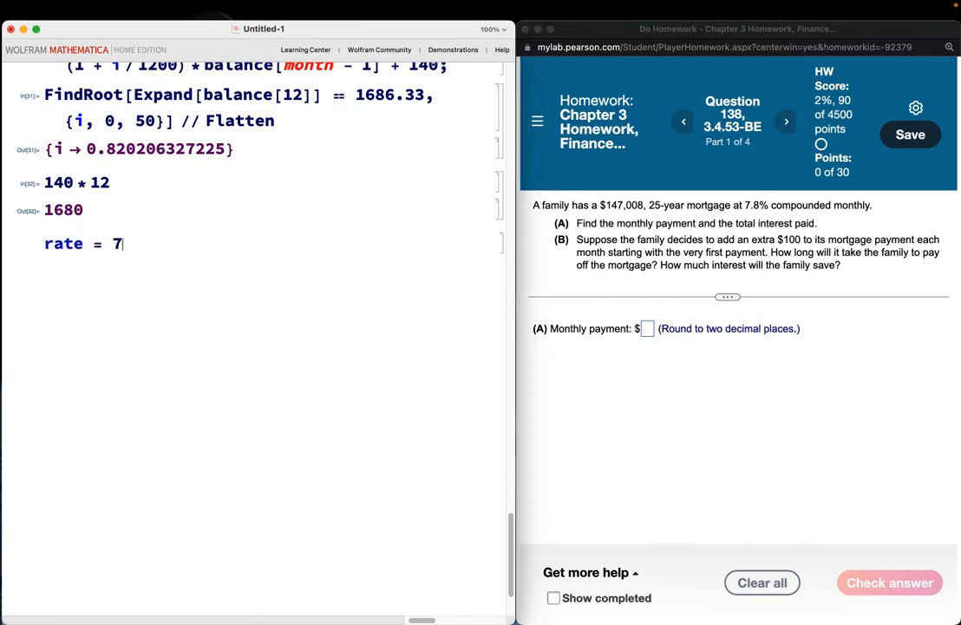
pyautogui.write('.8 / 1200')
pyautogui.click(114, 246)
pyautogui.write('1 +')
# Append the comment (* This is my interest rate per month. *) to the rate definition and evaluate the cell.
pyautogui.click(289, 240)
pyautogui.write('(*')
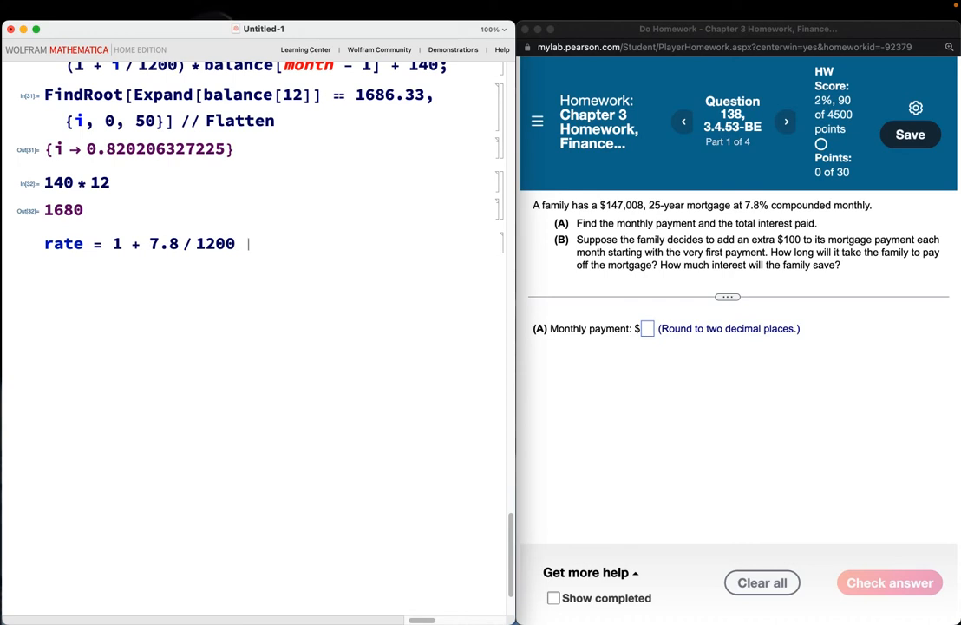
pyautogui.write(' This is my i')
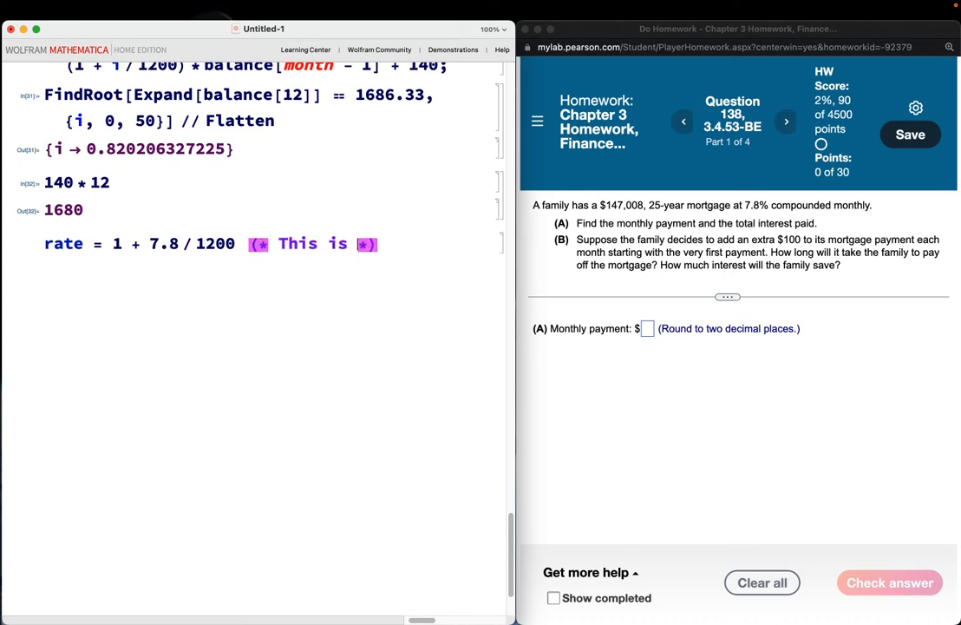
pyautogui.write('nterest ')
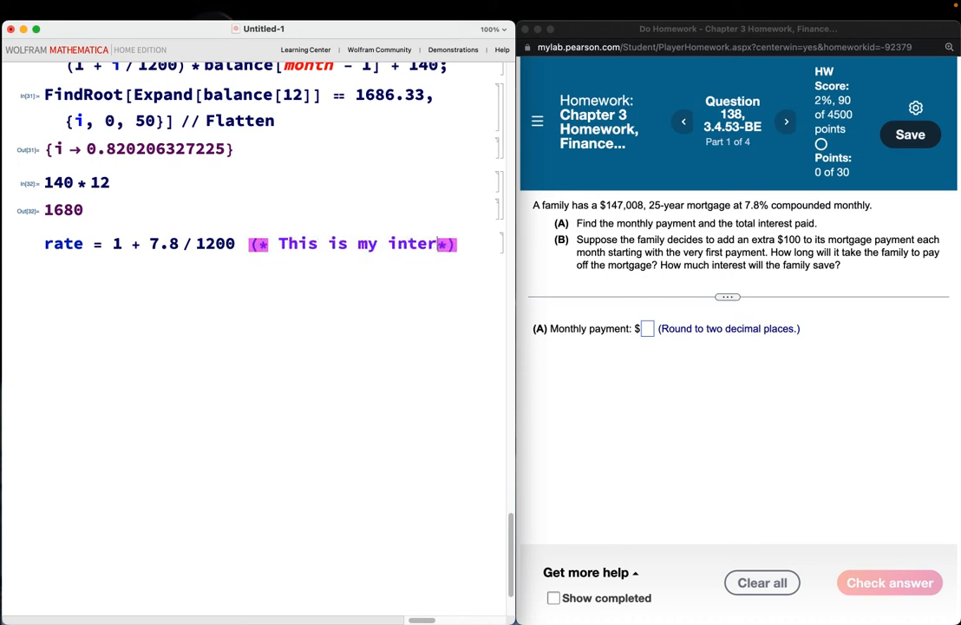
pyautogui.write('rate per month')
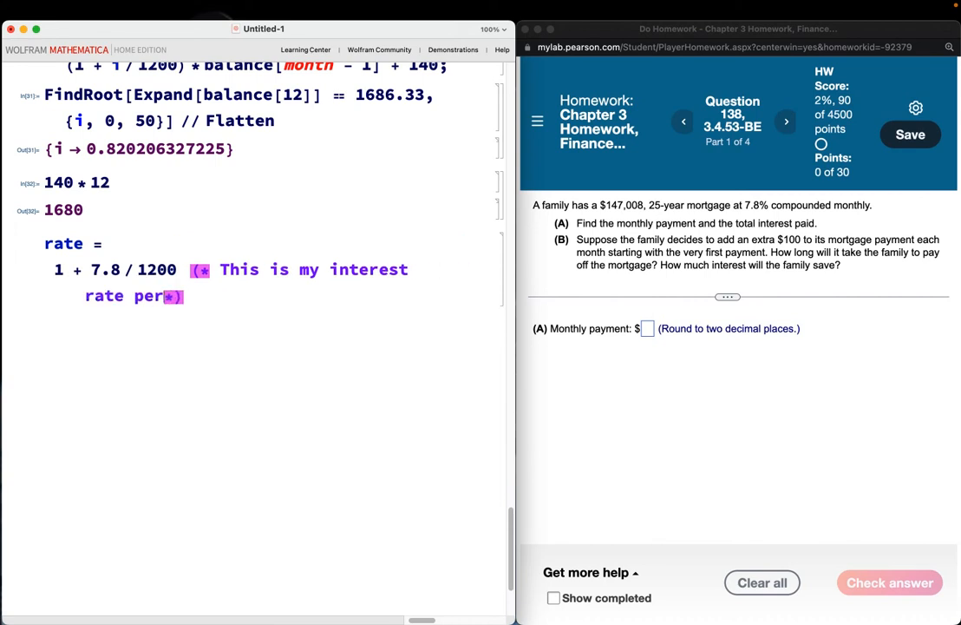
pyautogui.write('.')
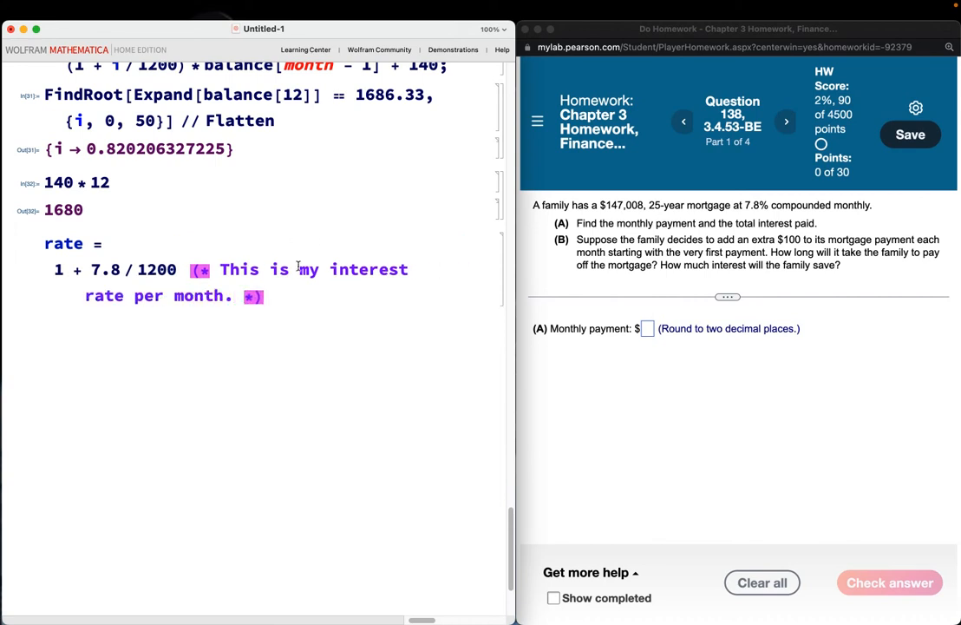
pyautogui.click(285, 294)
pyautogui.hotkey('shift', 'Return')
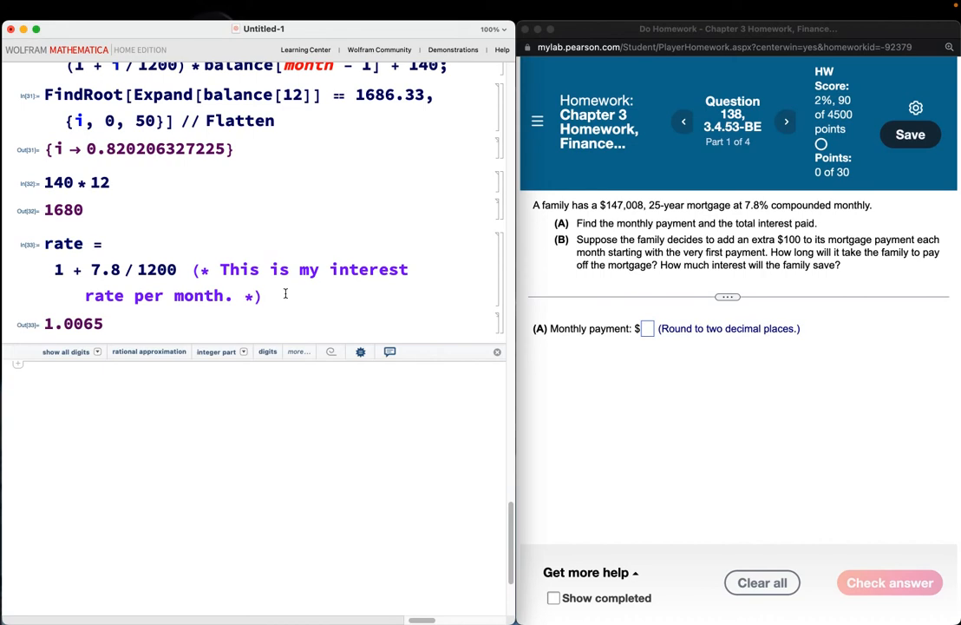
# Clear the earlier balance definitions by evaluating Clear[balance] in a new cell.
pyautogui.scroll(-2, 286, 294)
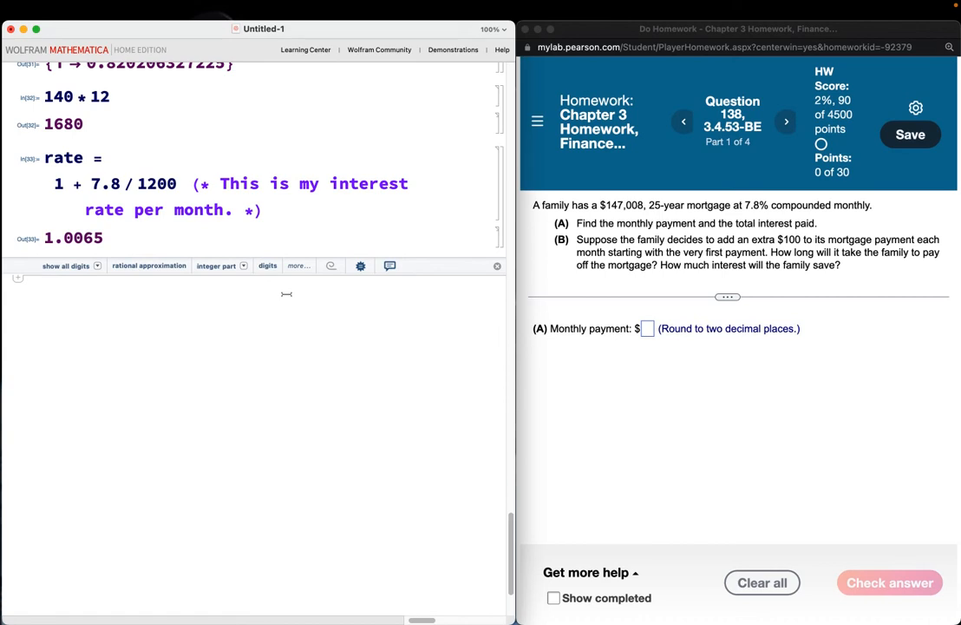
pyautogui.write('Clear[')
pyautogui.write('balance')
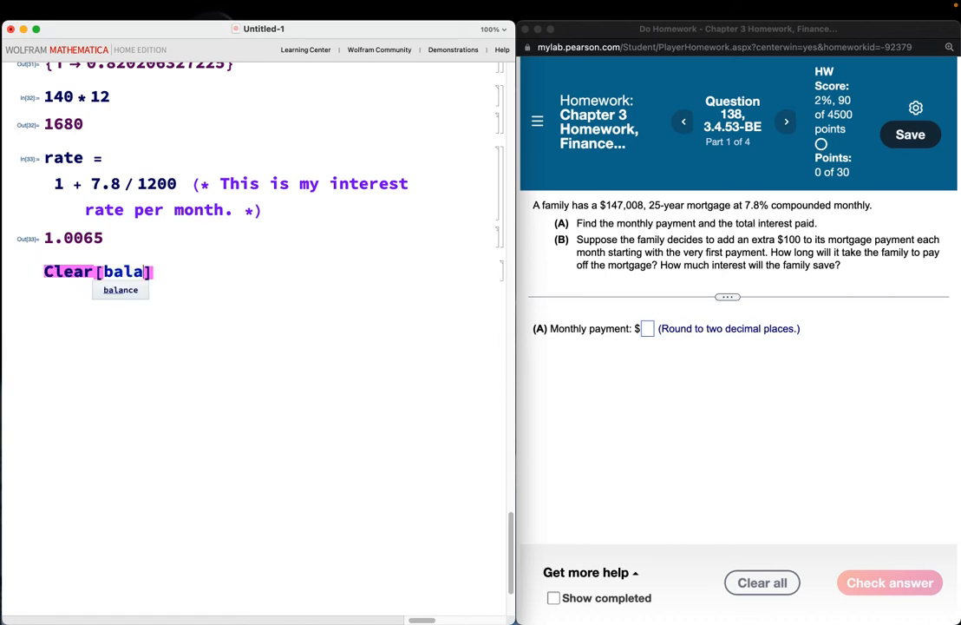
pyautogui.hotkey('shift', 'Return')
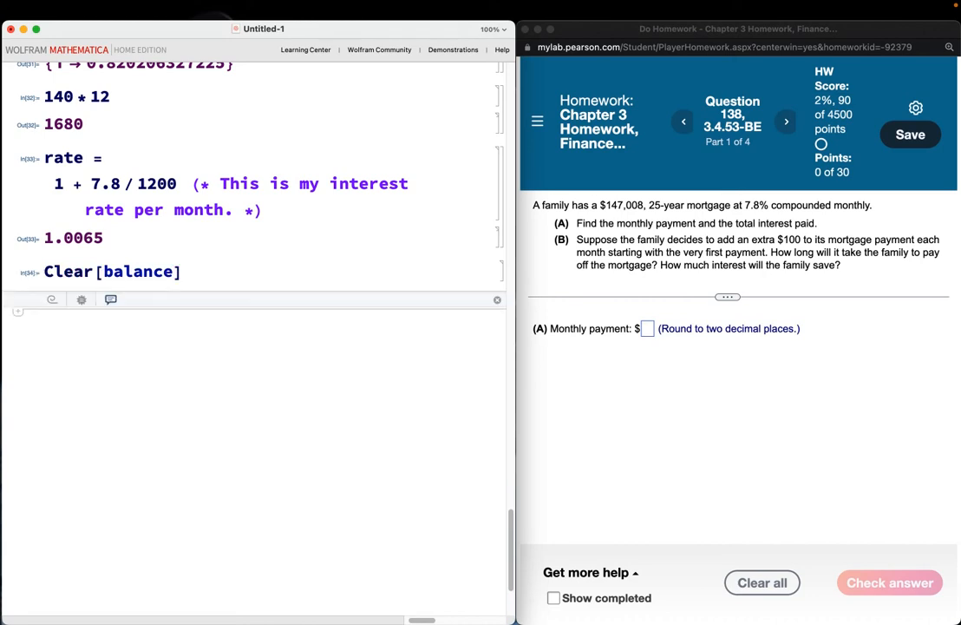
# Write the recursive definition balance[month_] := rate * balance[month - 1] - payment; in a new cell after Clear[balance].
pyautogui.write('b')
pyautogui.press('BackSpace')
pyautogui.write('bal')
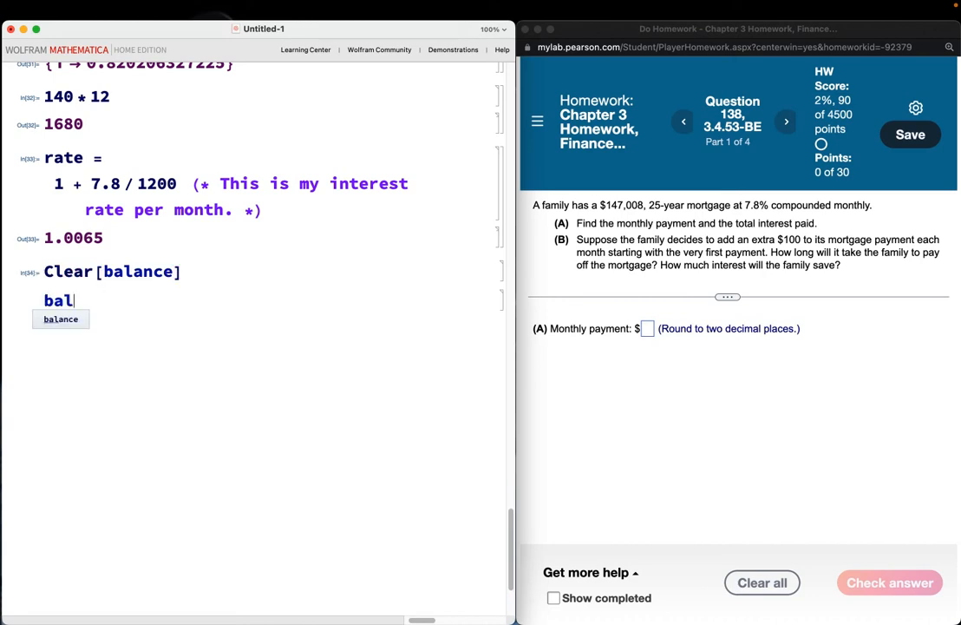
pyautogui.write('ance[')
pyautogui.write('month_')
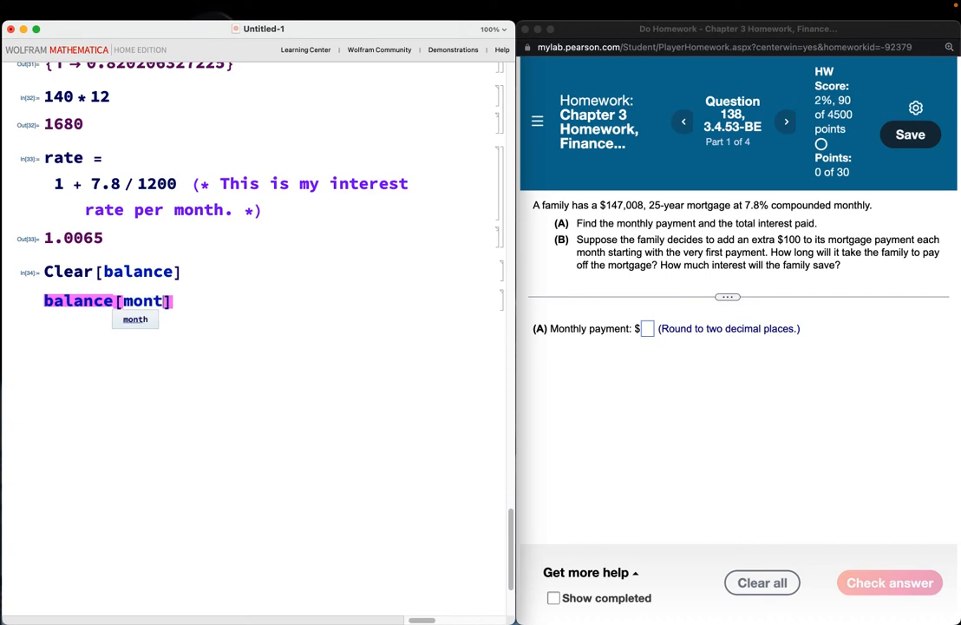
pyautogui.write('] := ')
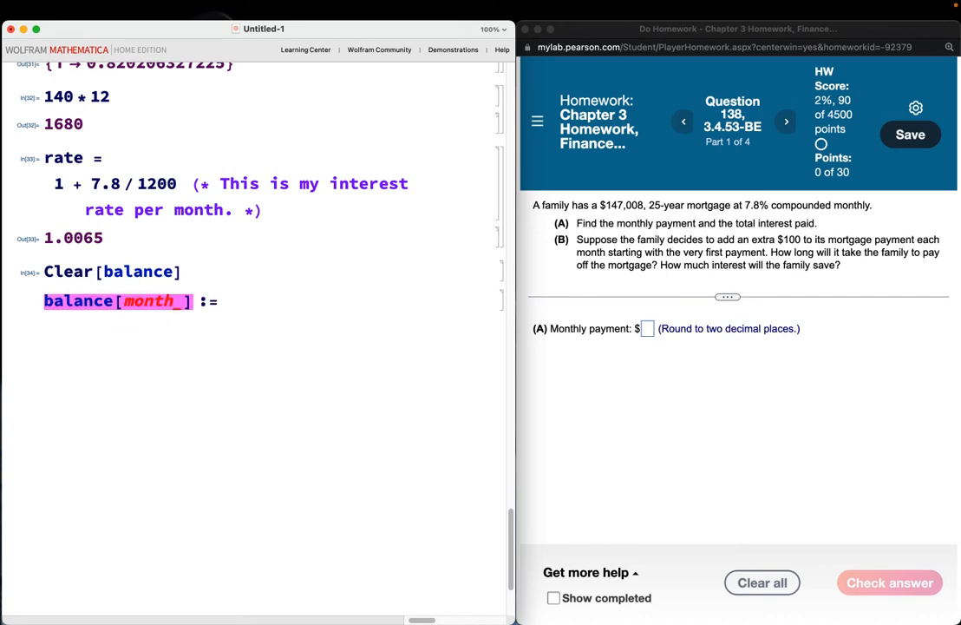
pyautogui.write('rate * balance[')
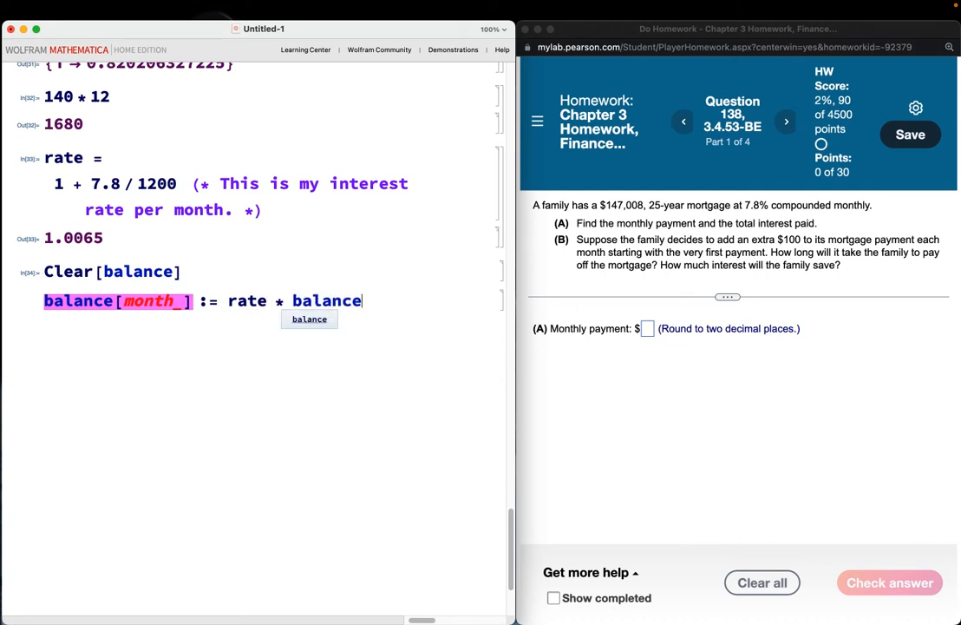
pyautogui.write('month - 1]')
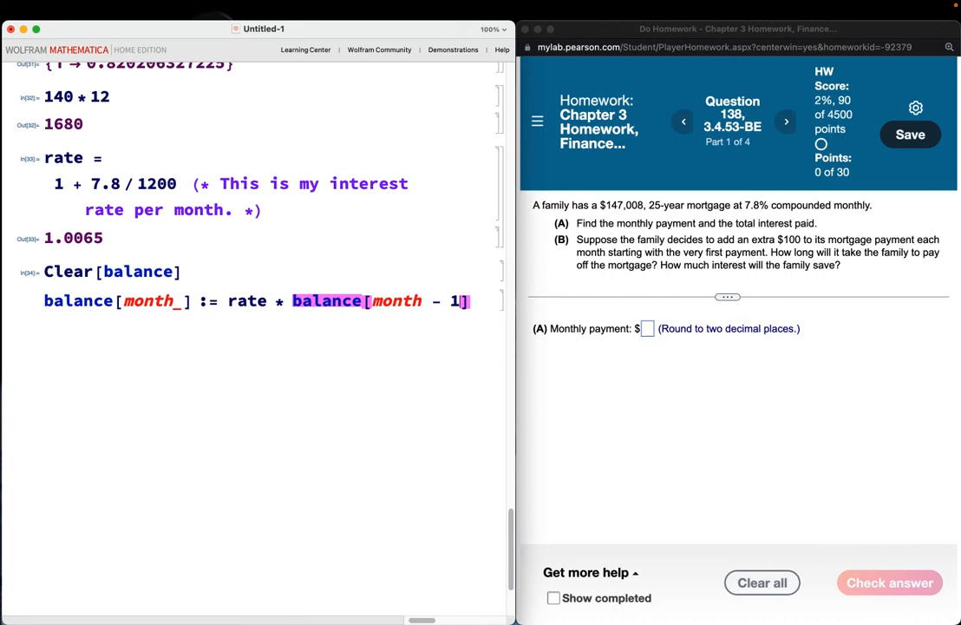
pyautogui.write(' -')
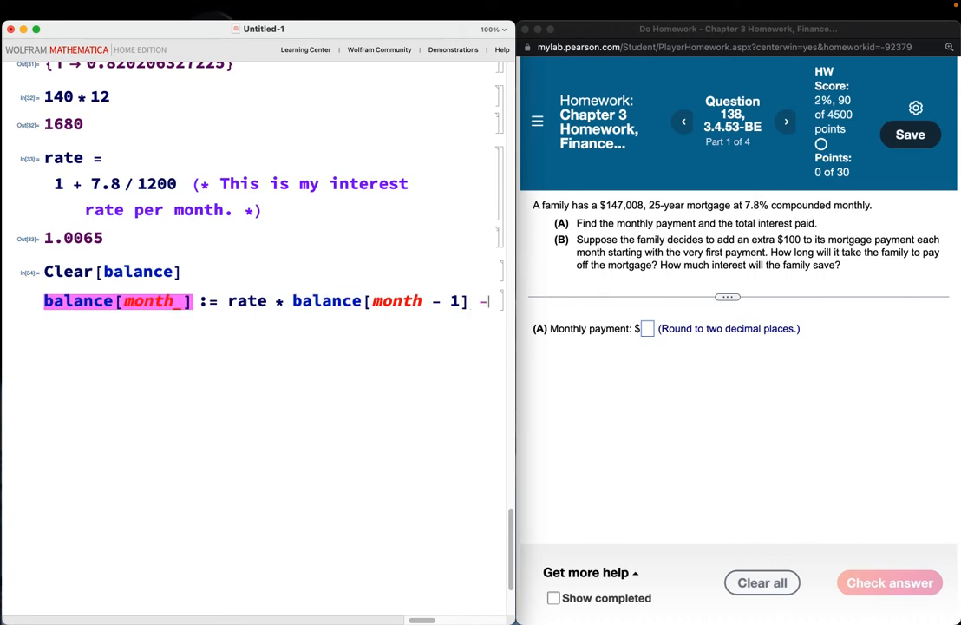
pyautogui.write(' payment')
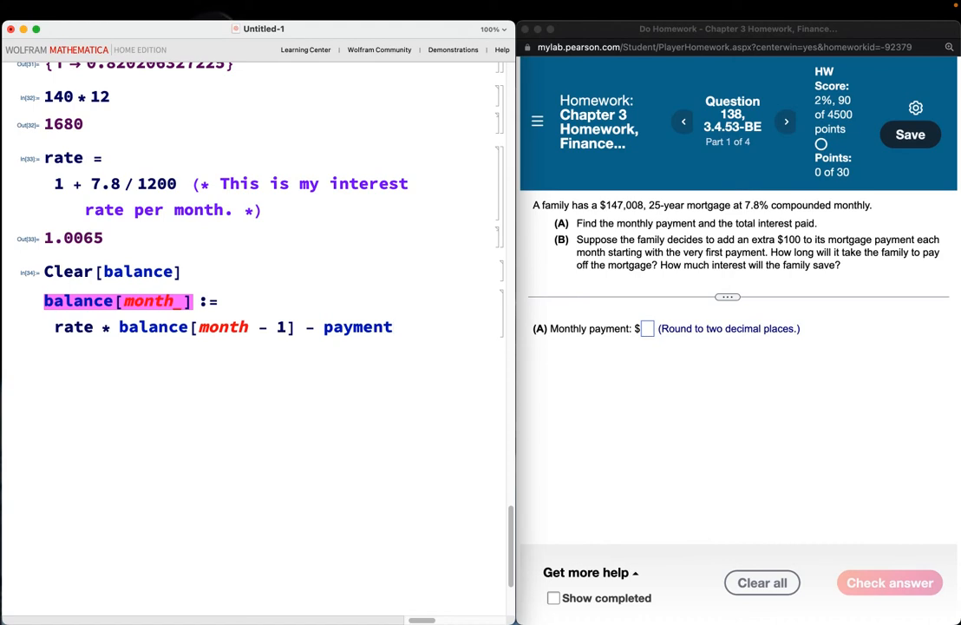
pyautogui.write(';')
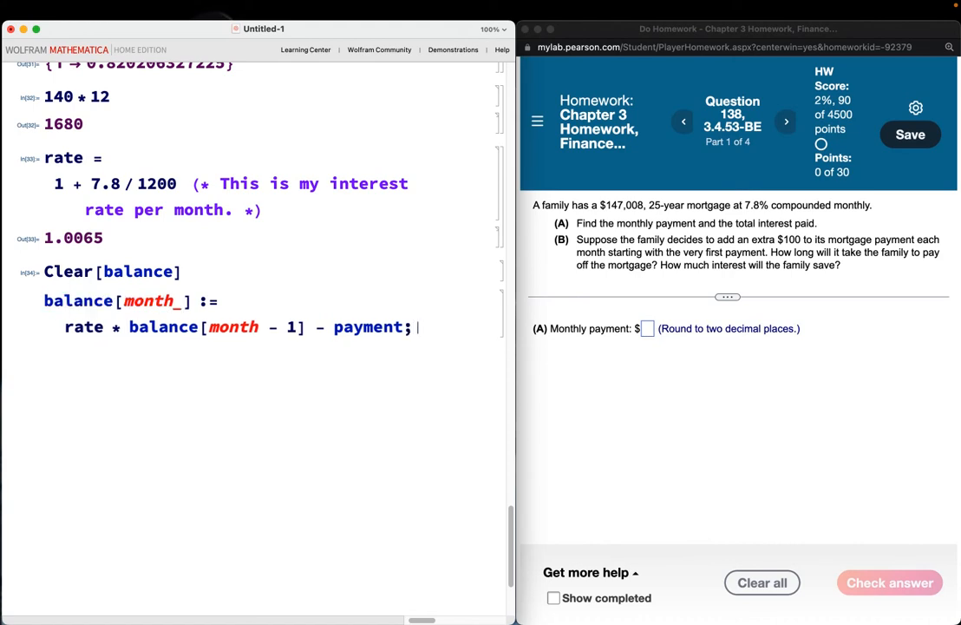
# Add the starting value balance[0] := 147008; on a new line of the same cell and evaluate both definitions.
pyautogui.press('Return')
pyautogui.write('balan')
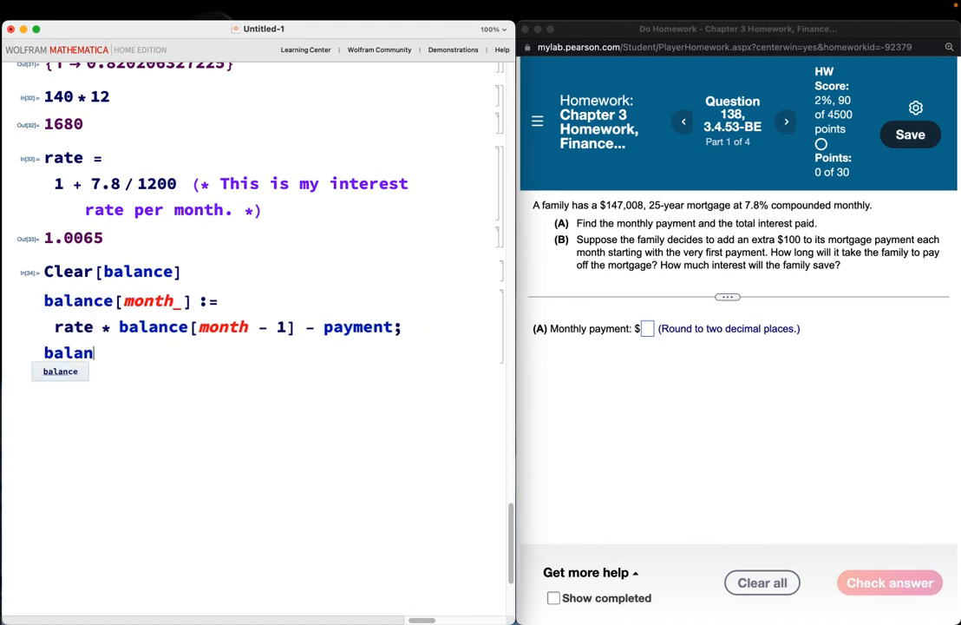
pyautogui.write('ce[0]')
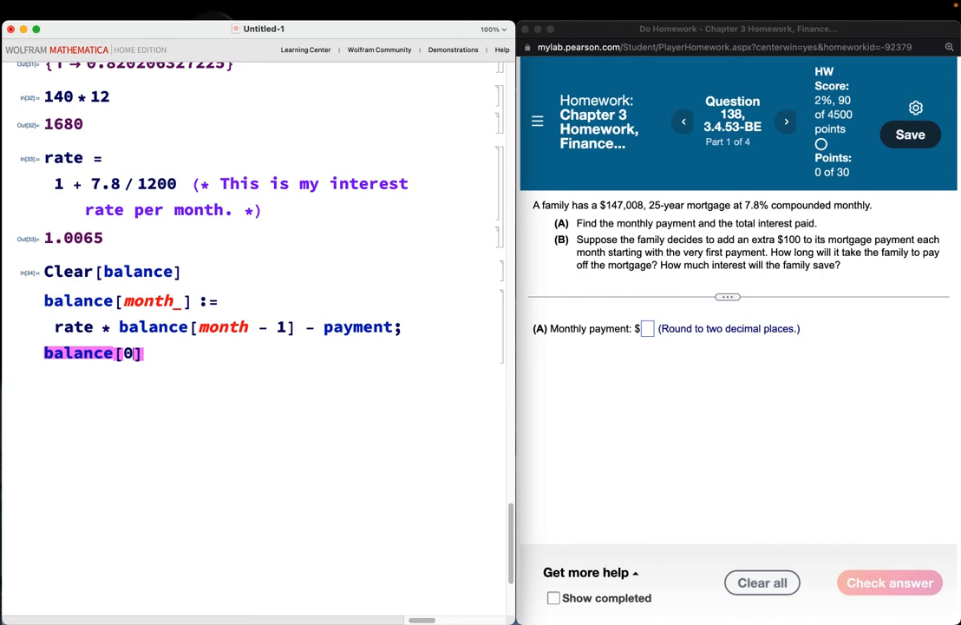
pyautogui.press('Right')
pyautogui.write(':= 147 ')
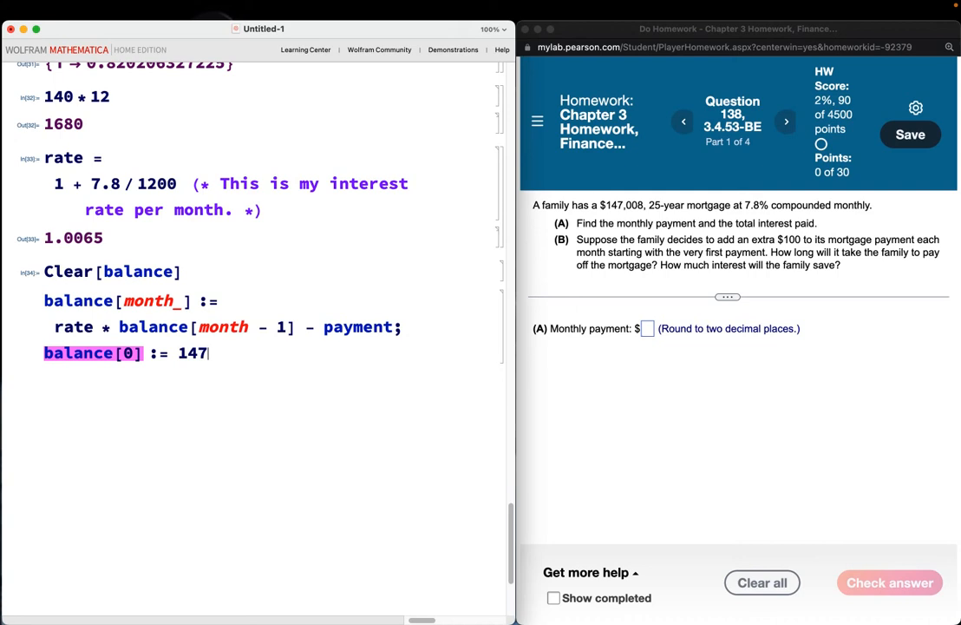
pyautogui.write('008;')
pyautogui.hotkey('shift', 'Return')
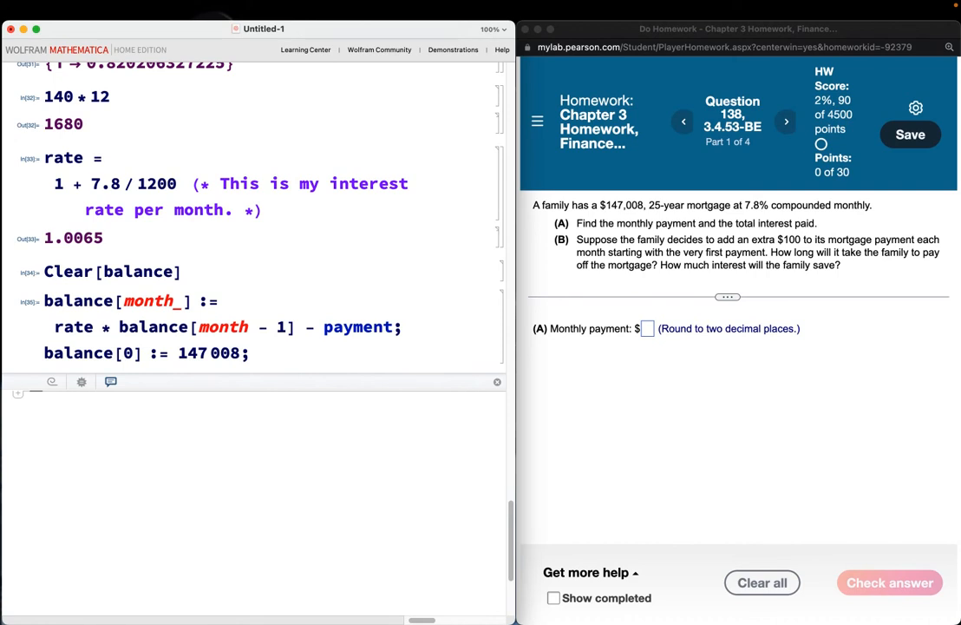
# Compute the number of months with 25 * 12, and evaluate balance[300] in the following cell.
pyautogui.write('25 * 12')
pyautogui.hotkey('shift', 'Return')
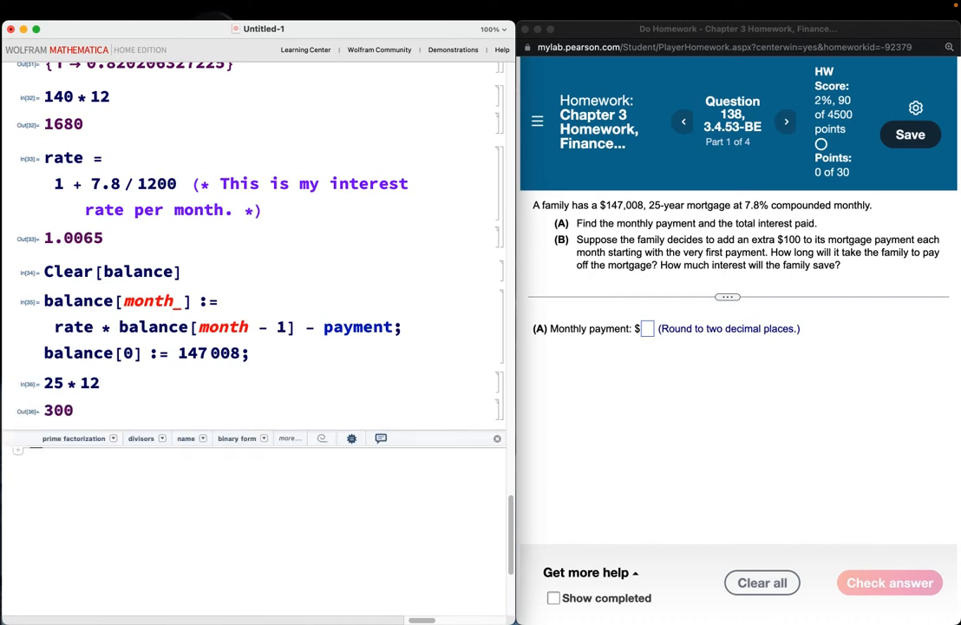
pyautogui.write('ba')
pyautogui.write('e[300')
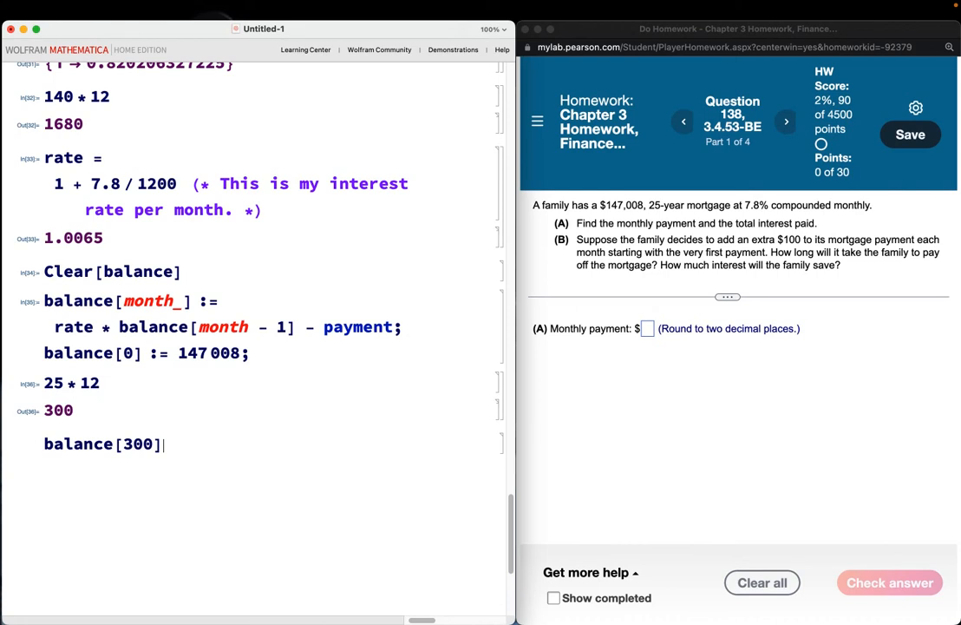
pyautogui.hotkey('shift', 'Return')
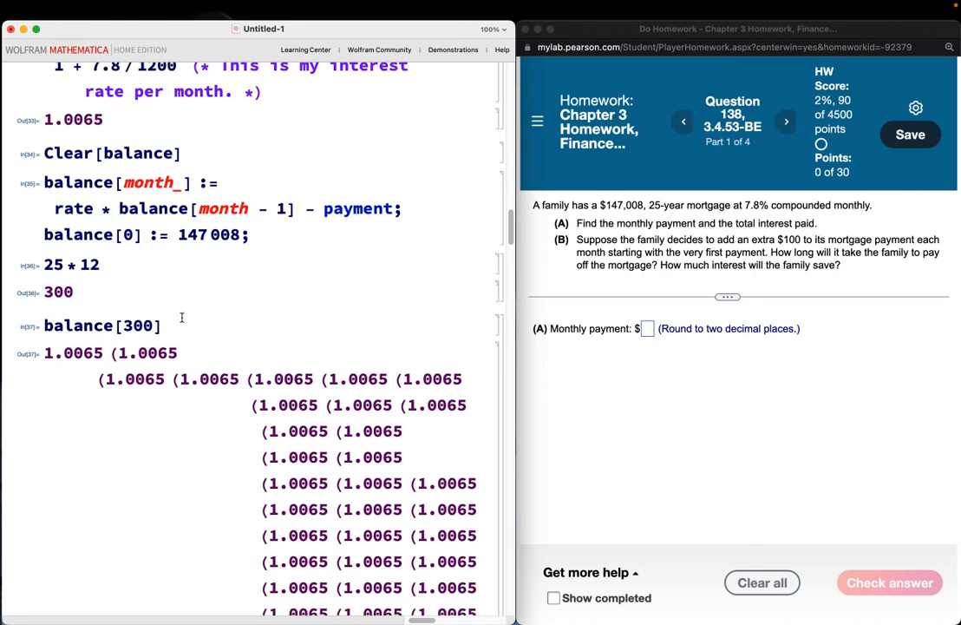
# Delete the long output of balance[300] and evaluate the cell again.
pyautogui.click(501, 359)
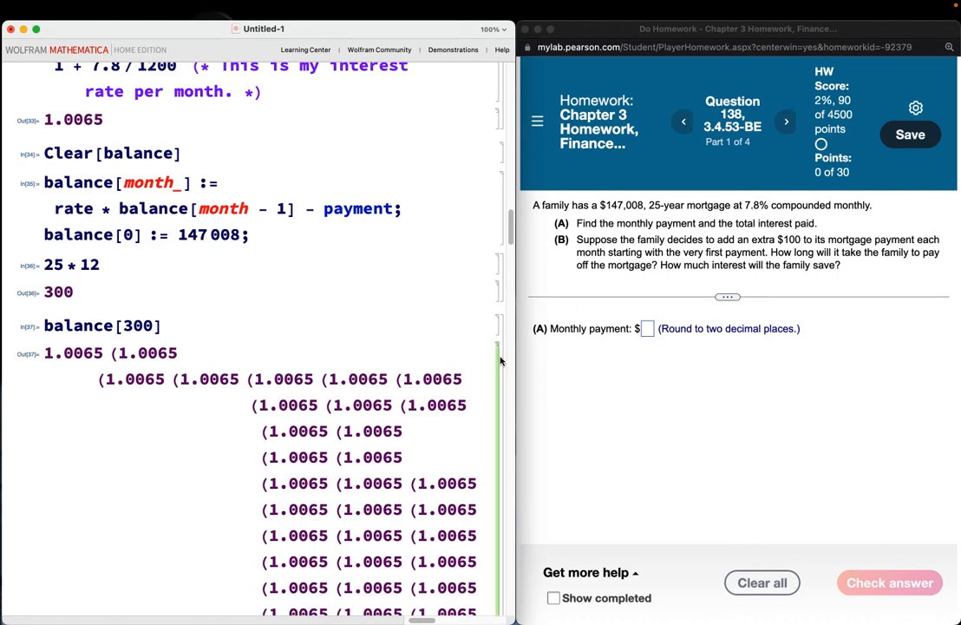
pyautogui.press('Delete')
pyautogui.click(179, 322)
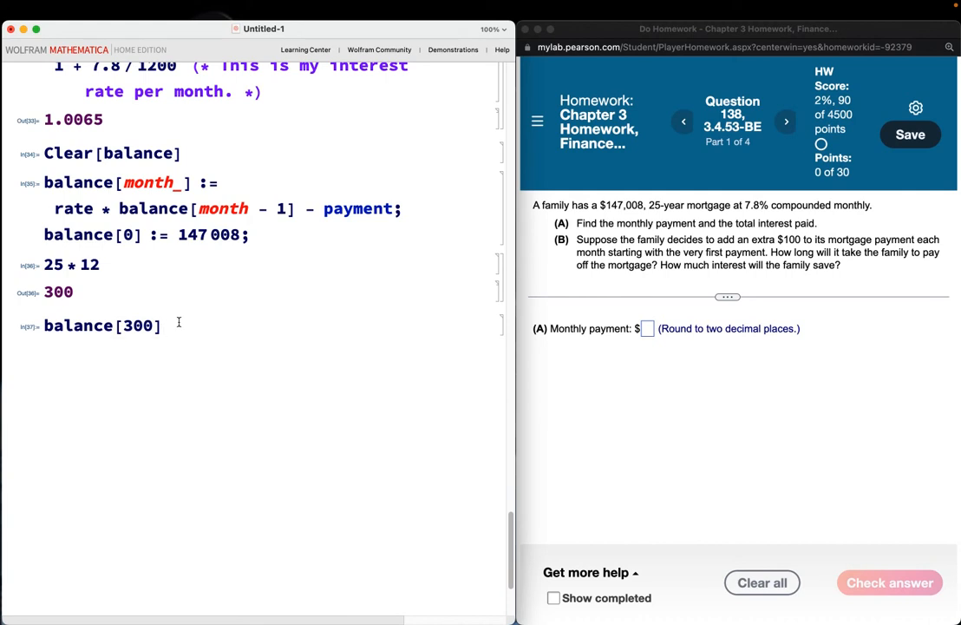
pyautogui.hotkey('shift', 'Return')
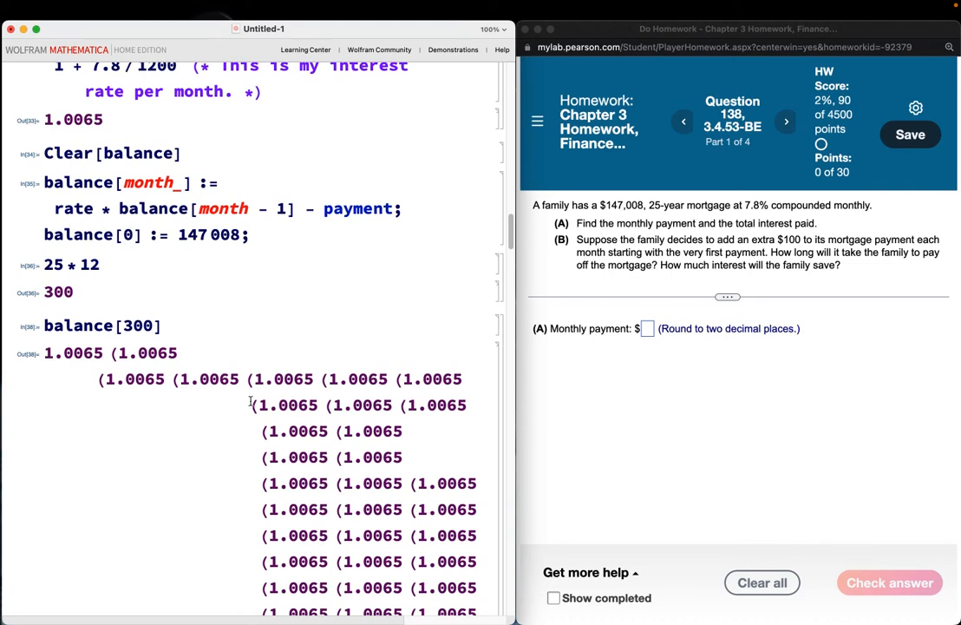
# Look through the nested balance[300] output, append // FullSimplify to its input and re-evaluate the cell.
pyautogui.scroll(-10, 265, 434)
pyautogui.scroll(-10, 265, 433)
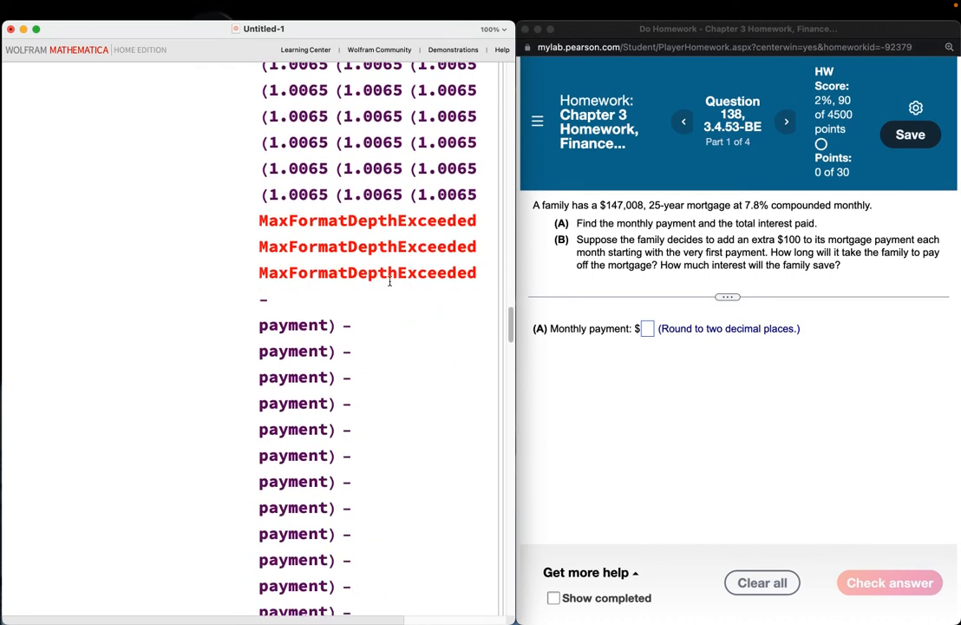
pyautogui.scroll(15, 375, 259)
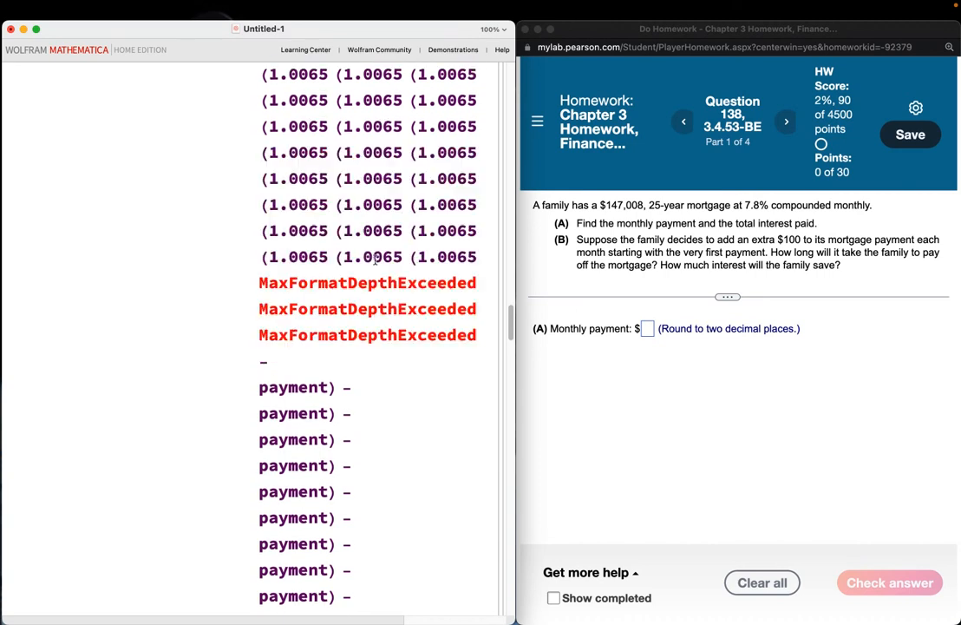
pyautogui.scroll(-3, 375, 260)
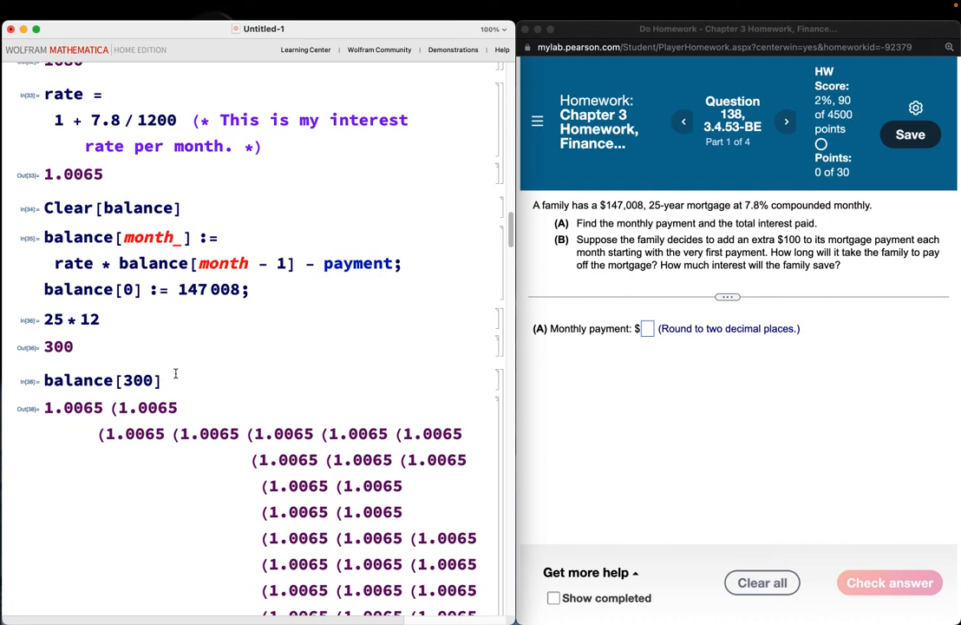
pyautogui.write('//')
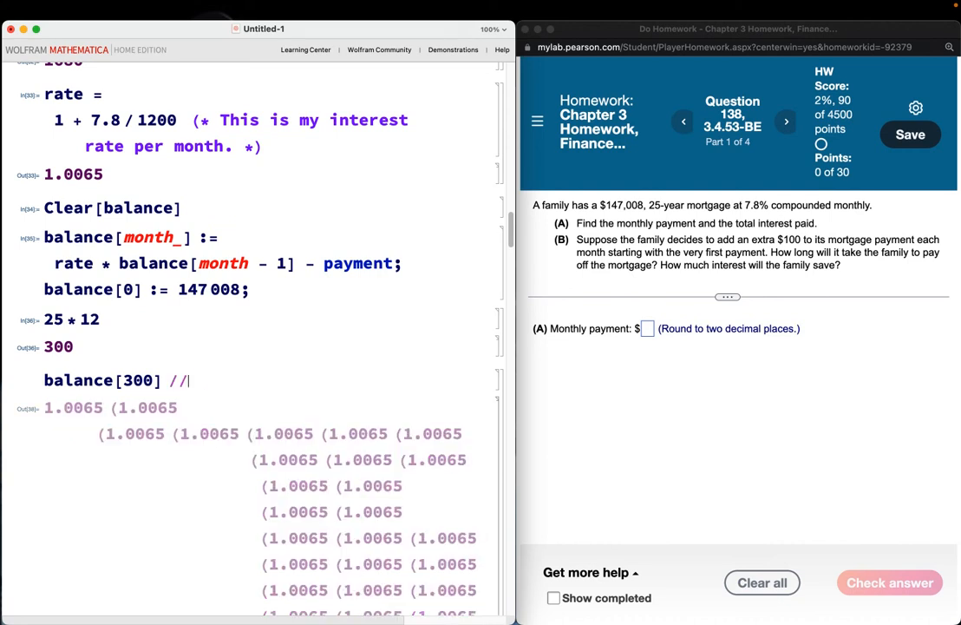
pyautogui.write(' FullSimplify')
pyautogui.hotkey('shift', 'Return')
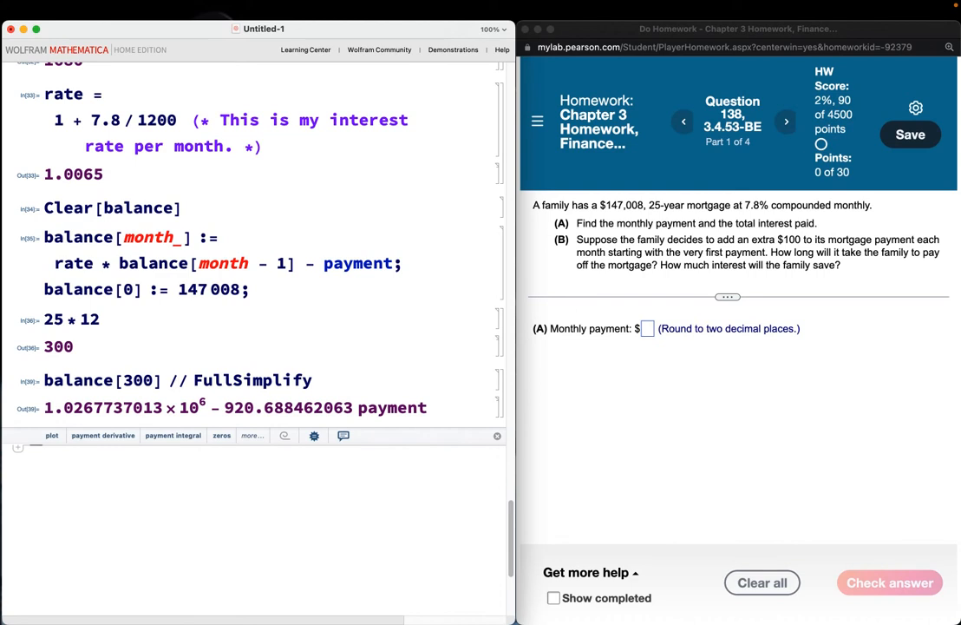
# Wrap the simplified balance in an equation solver so the cell reads Solve[(balance[300] // FullSimplify) == 0, payment].
pyautogui.scroll(-1, 251, 260)
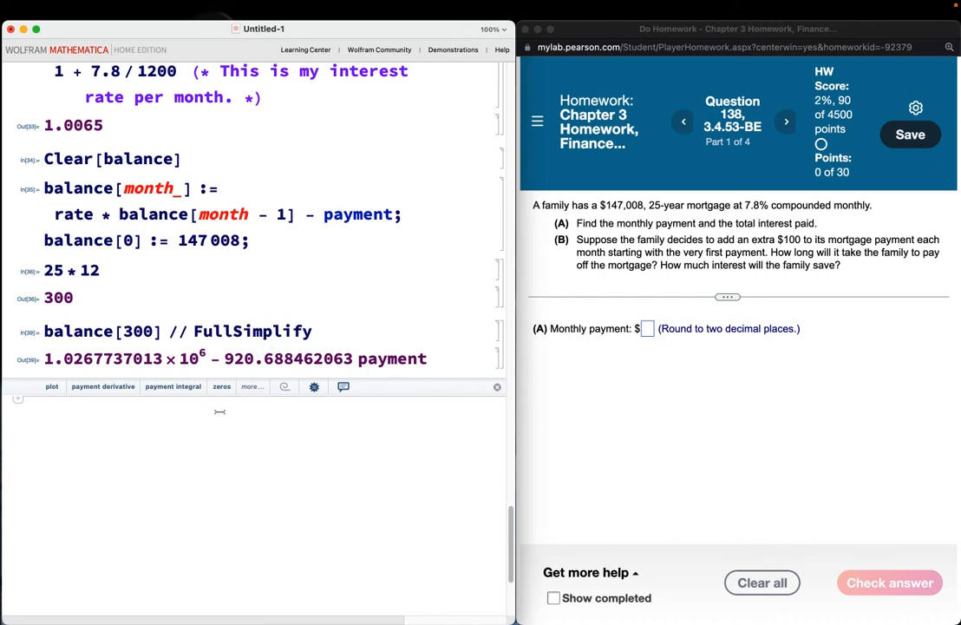
pyautogui.click(44, 330)
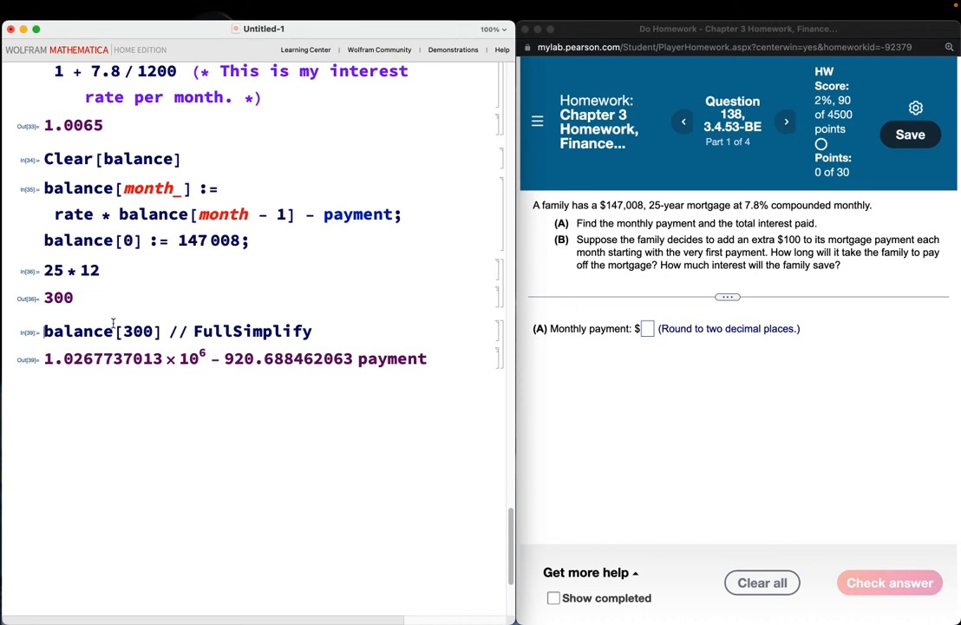
pyautogui.write('Solve[')
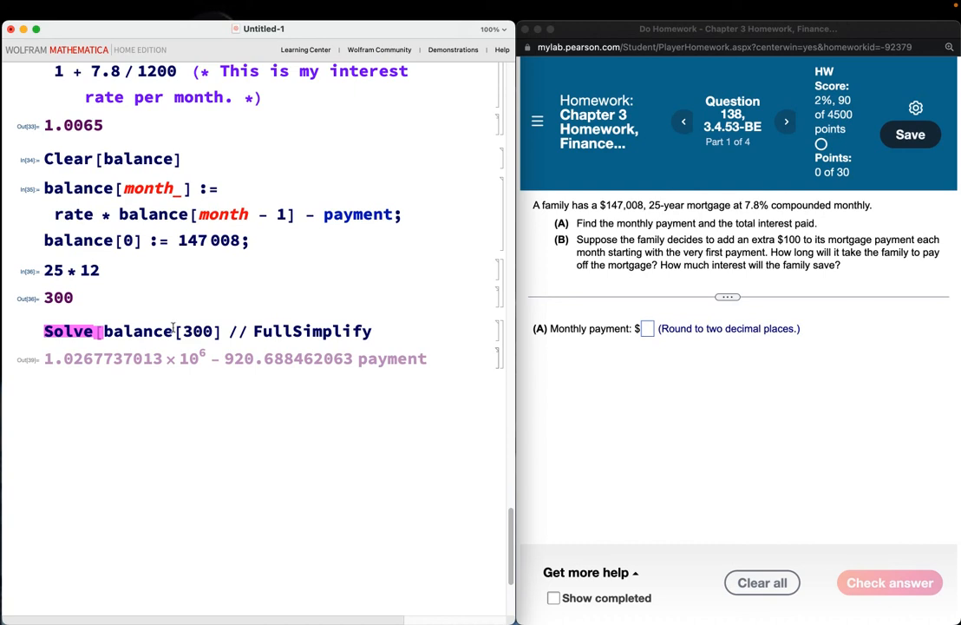
pyautogui.write('(')
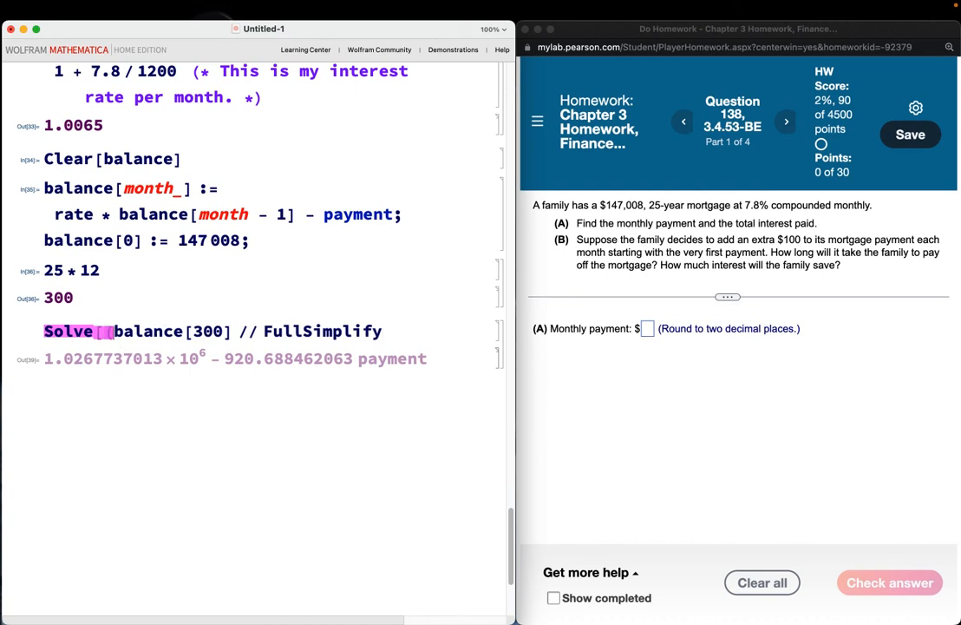
pyautogui.click(393, 331)
pyautogui.write(') == 0, pa')
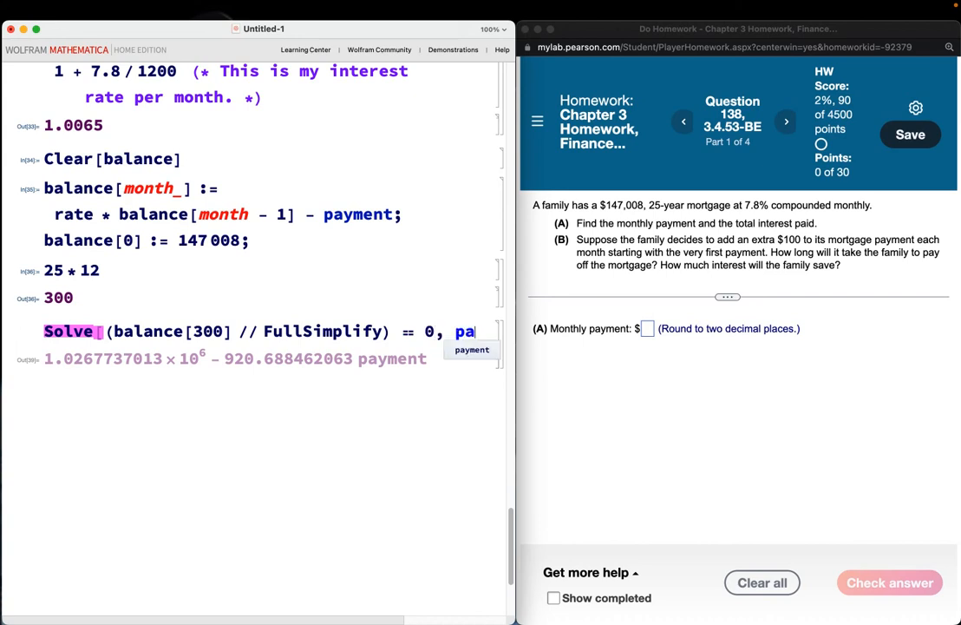
pyautogui.write('yment]')
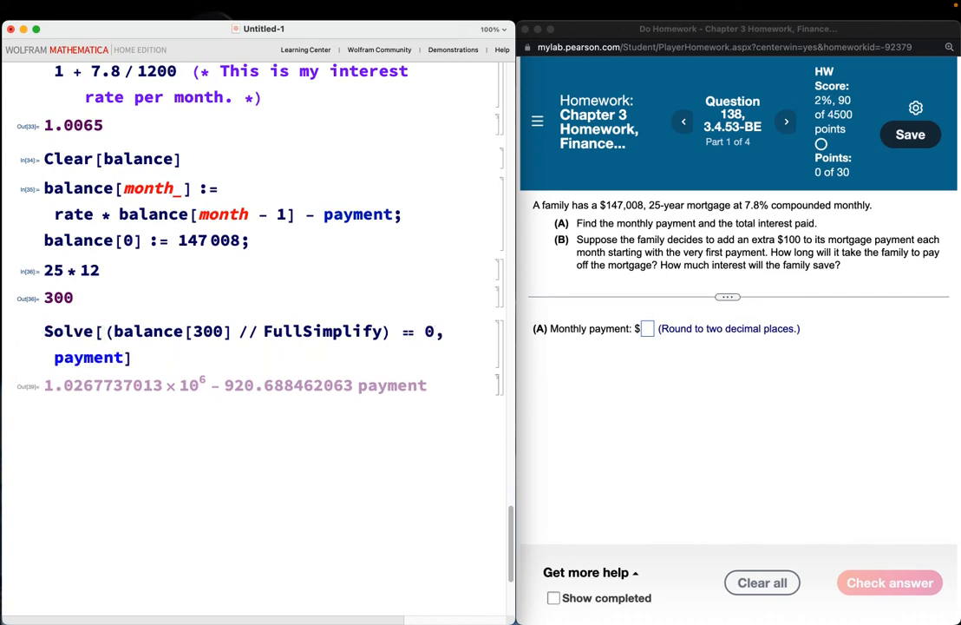
# Append // Flatten to the Solve expression and evaluate the cell.
pyautogui.write(' // ')
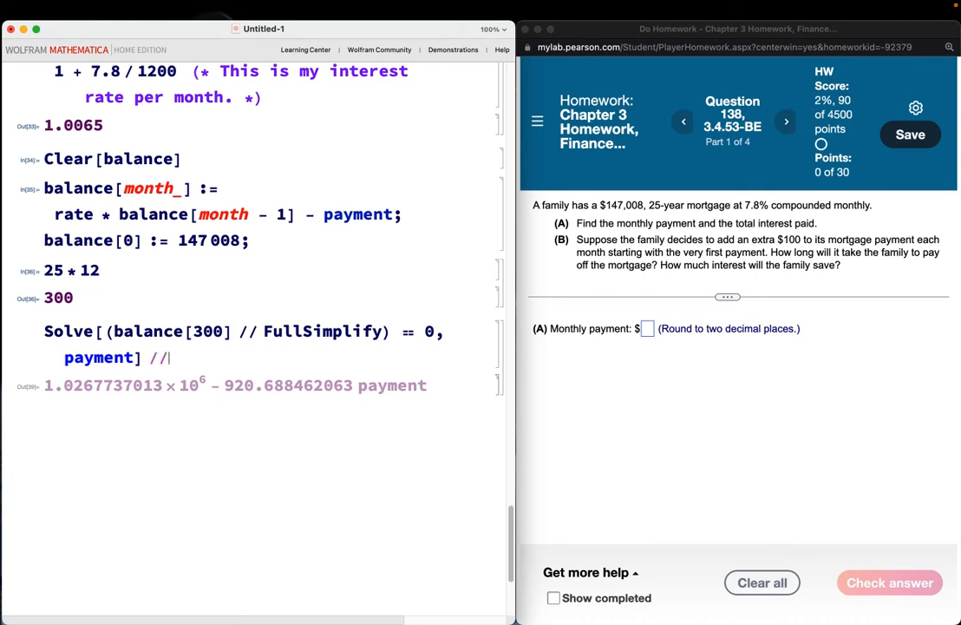
pyautogui.write('Flat')
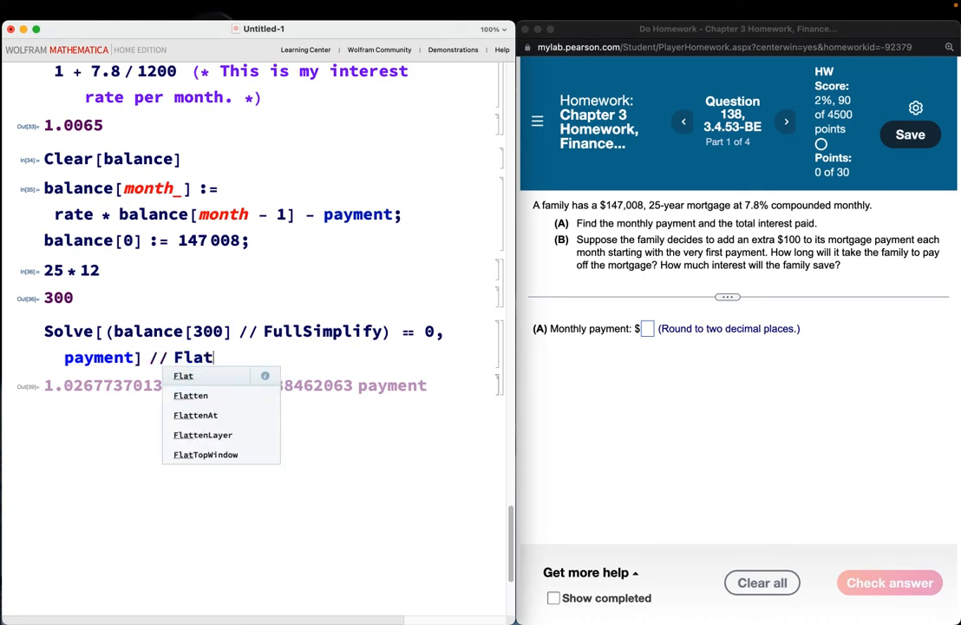
pyautogui.write('ten')
pyautogui.hotkey('shift', 'Return')
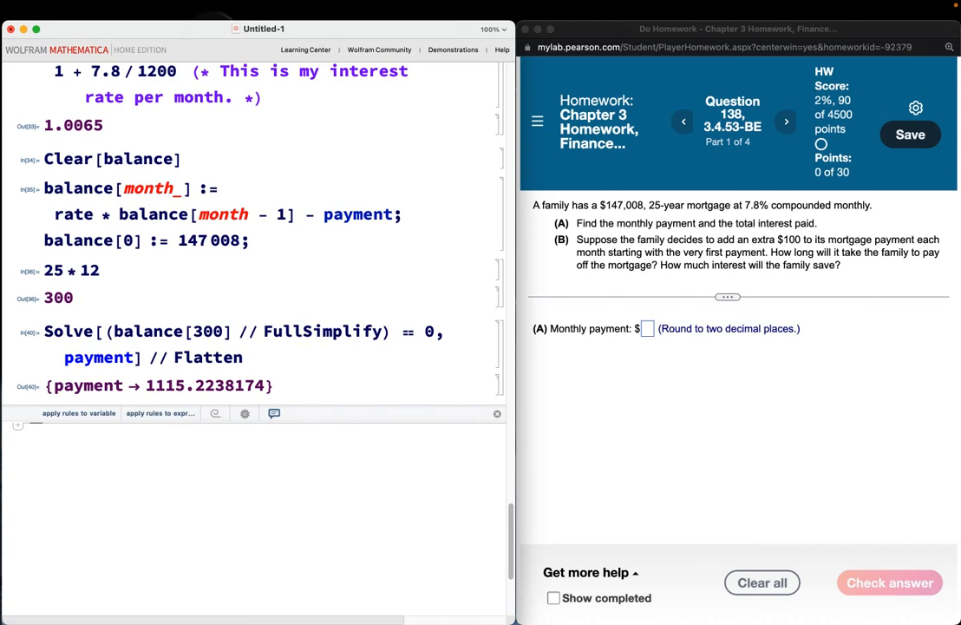
# Answer the monthly payment field in part (A) of the homework question with 1115.22, check it and dismiss the feedback.
pyautogui.scroll(-1, 254, 342)
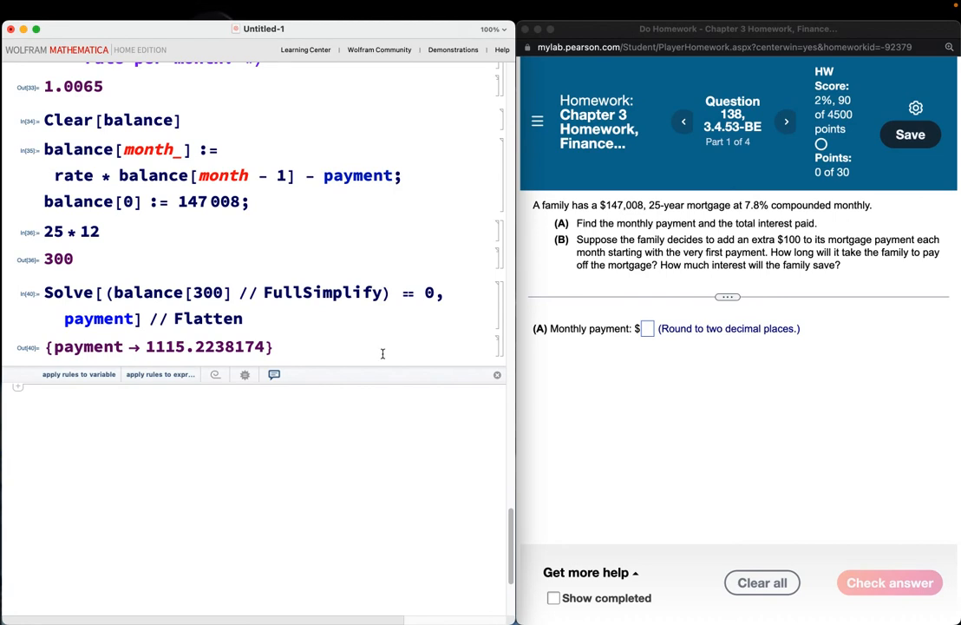
pyautogui.click(648, 330)
pyautogui.click(648, 329)
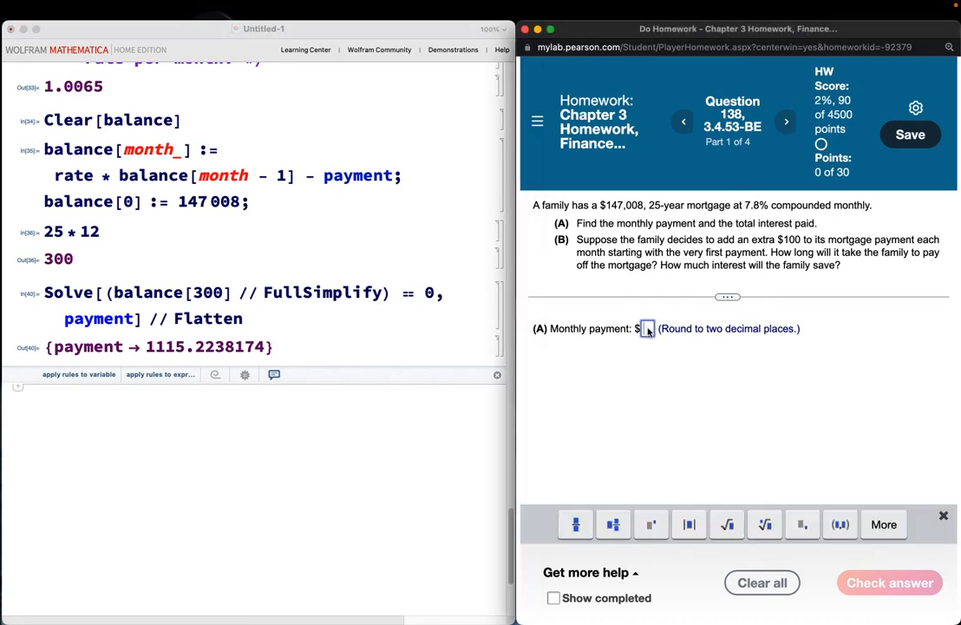
pyautogui.write('1')
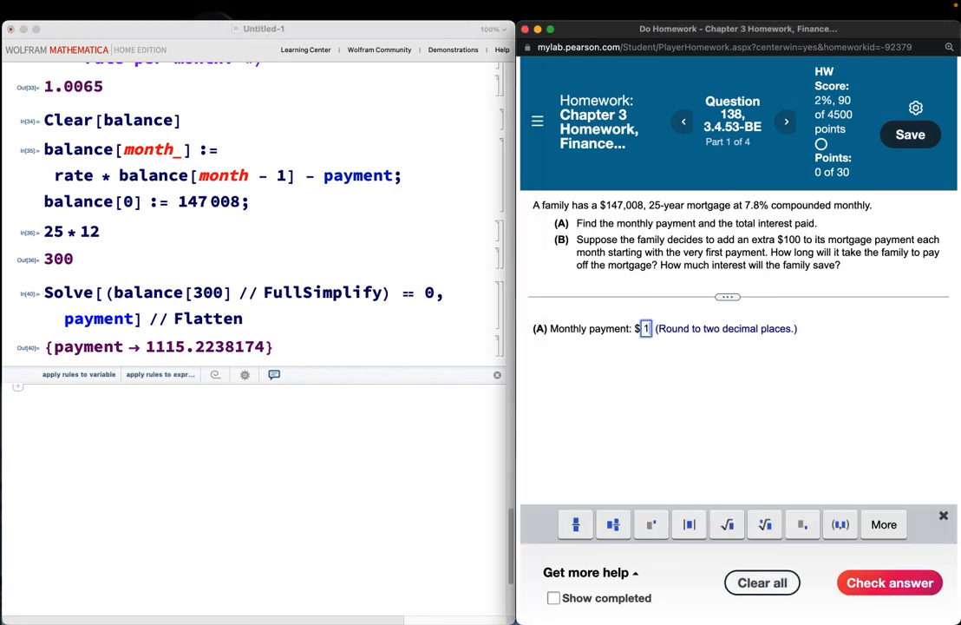
pyautogui.write('115.22')
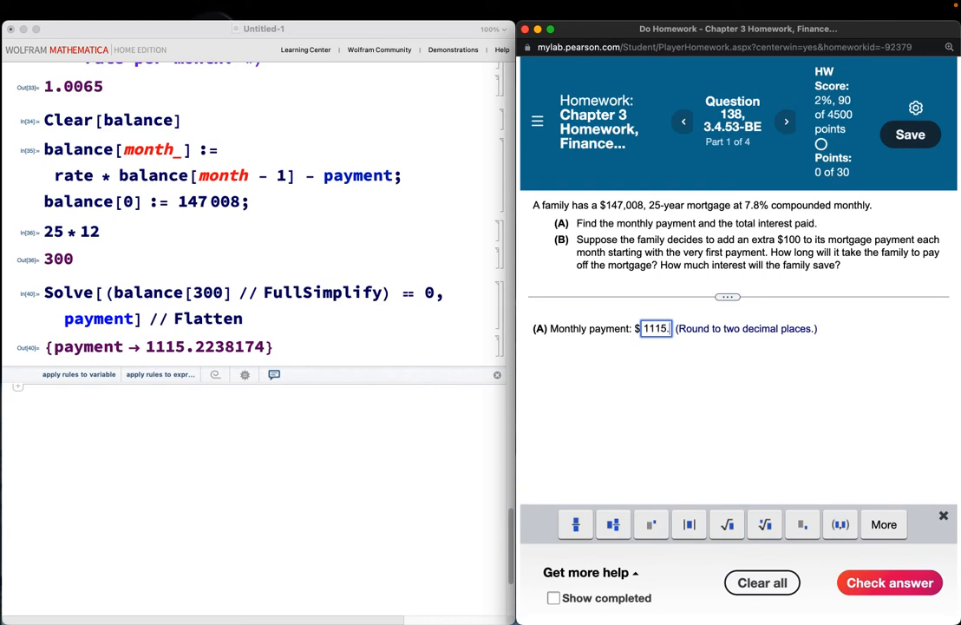
pyautogui.click(857, 583)
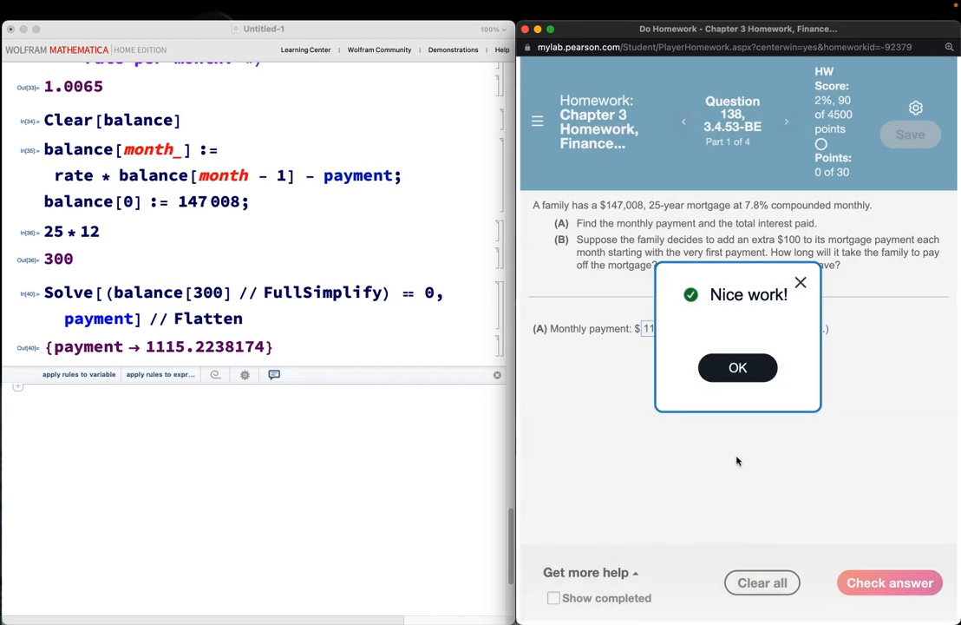
pyautogui.click(736, 376)
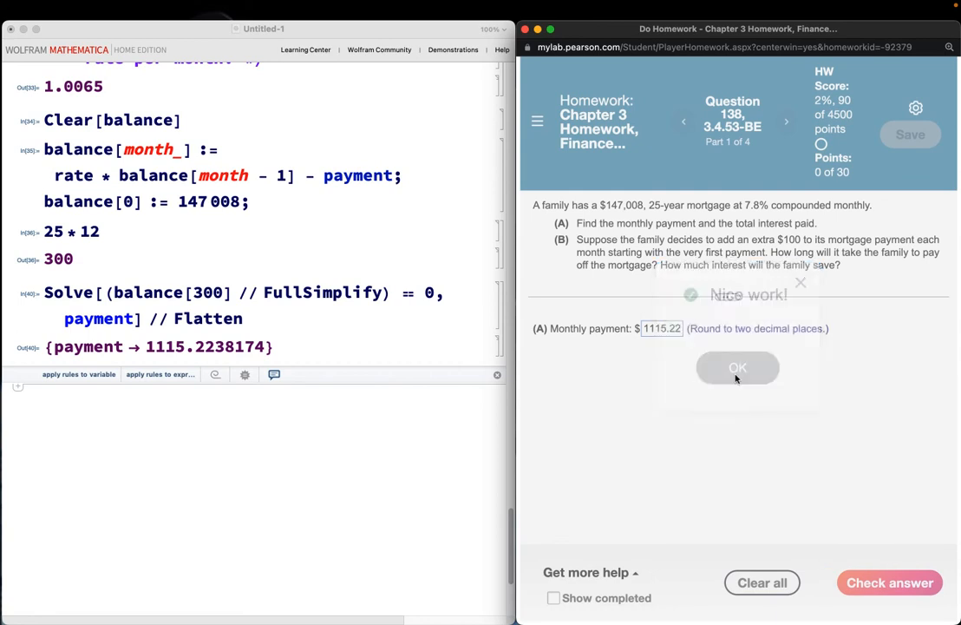
# Compute the total interest in a new Mathematica notebook cell by evaluating 300 * 1115.22 - 147008.
pyautogui.click(98, 413)
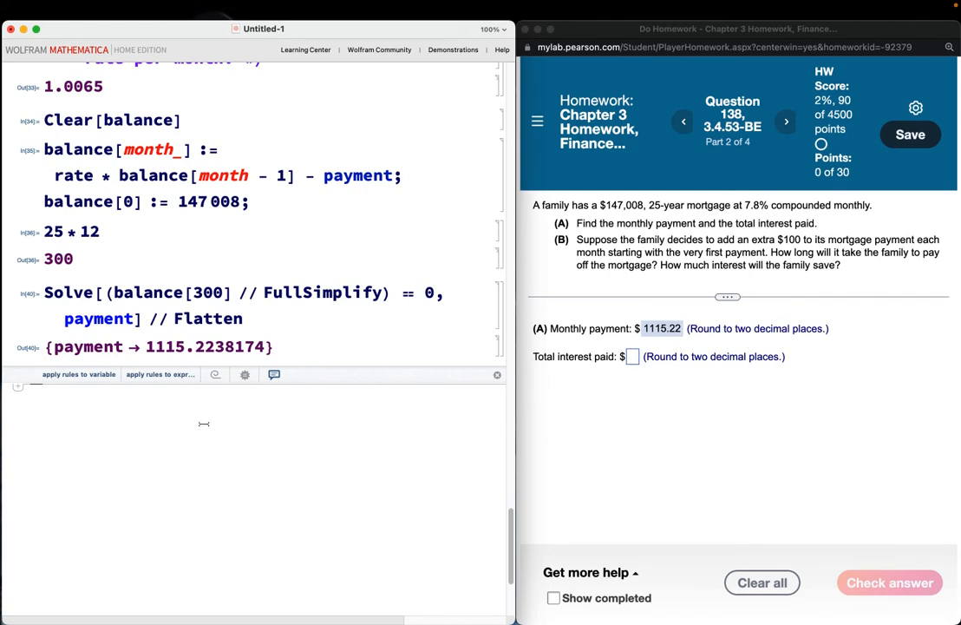
pyautogui.click(145, 420)
pyautogui.write('3')
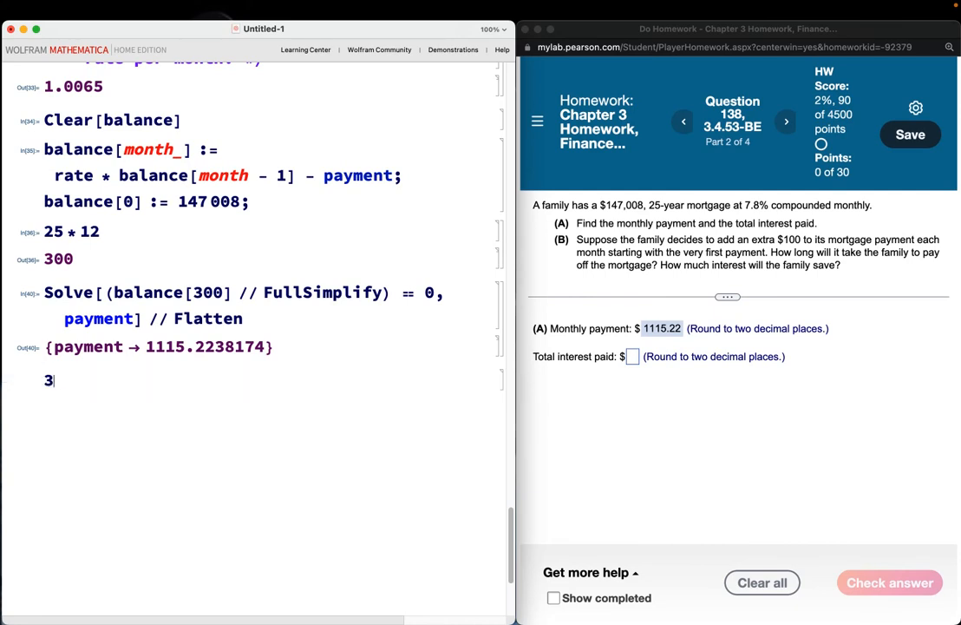
pyautogui.write('00 * 1115')
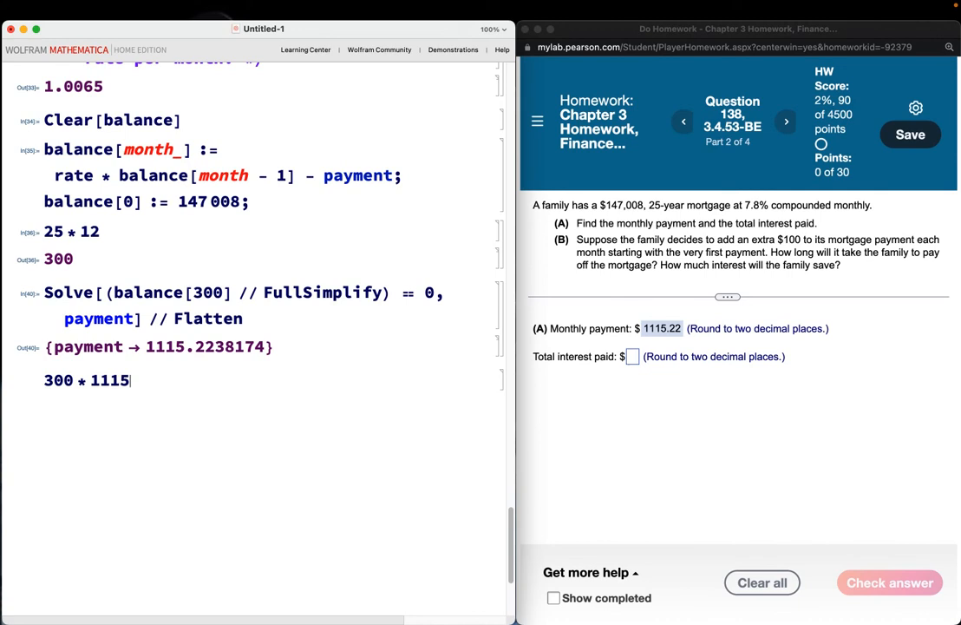
pyautogui.write('.22 - 147 008')
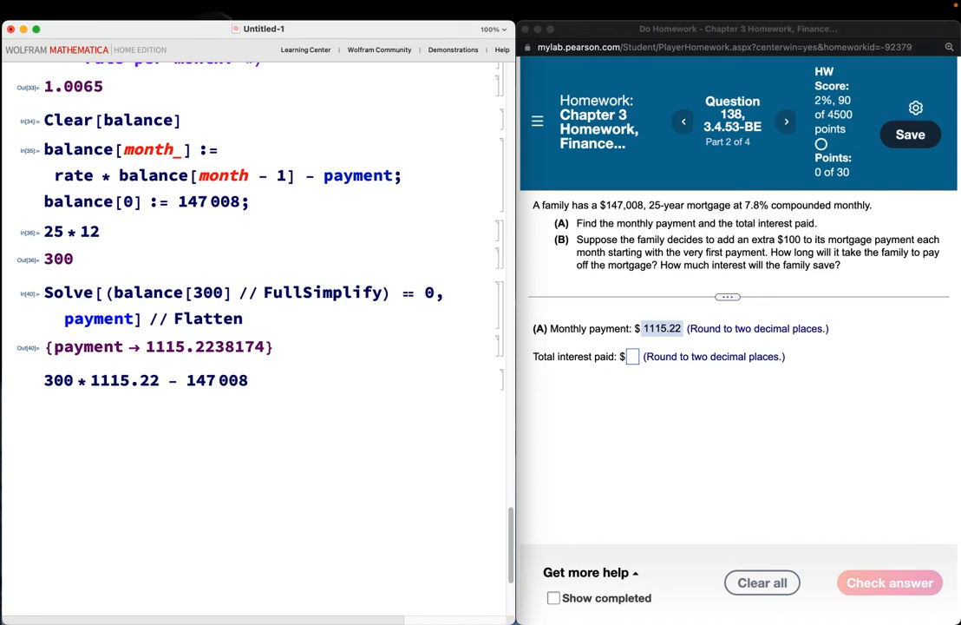
pyautogui.hotkey('shift', 'Return')
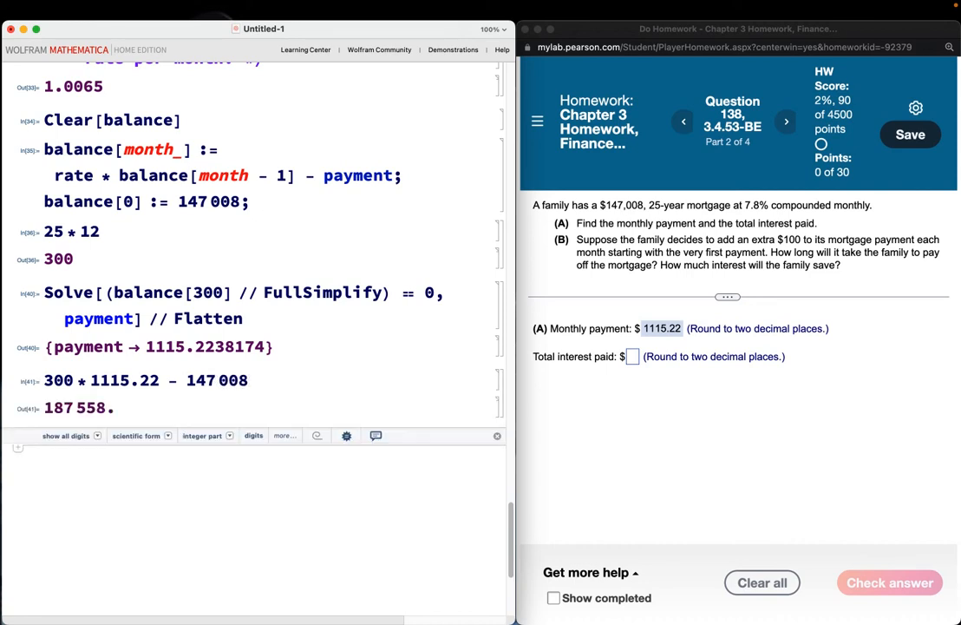
# Answer the total interest paid field in the homework with 187558, check it and dismiss the feedback.
pyautogui.click(631, 356)
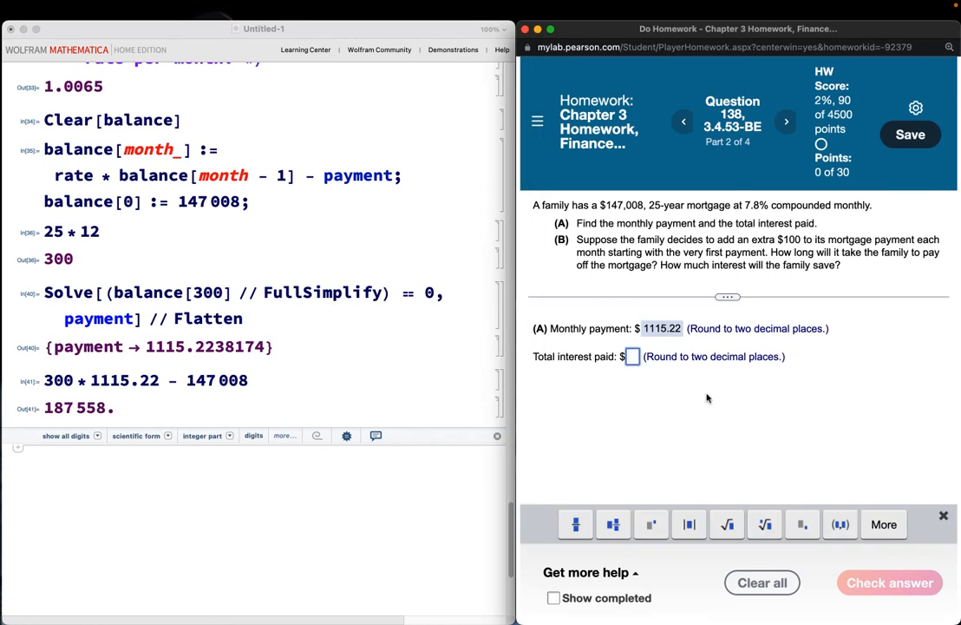
pyautogui.write('187')
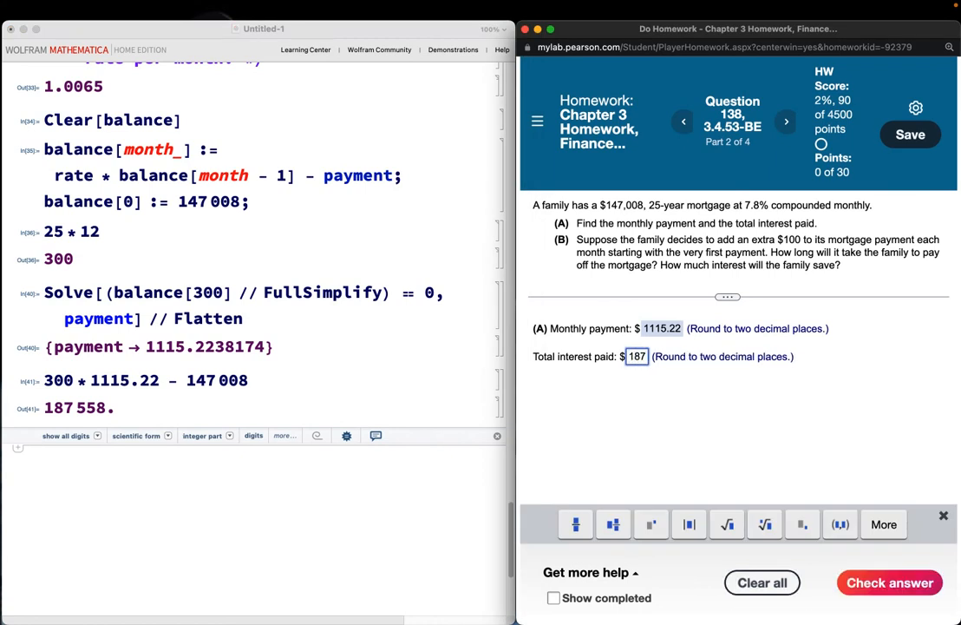
pyautogui.write('558')
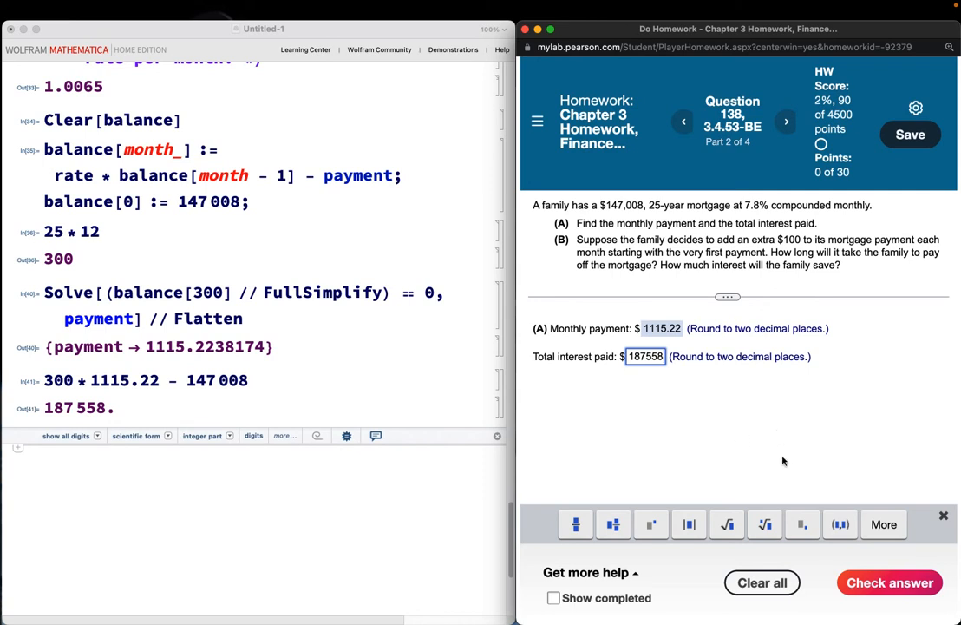
pyautogui.click(892, 581)
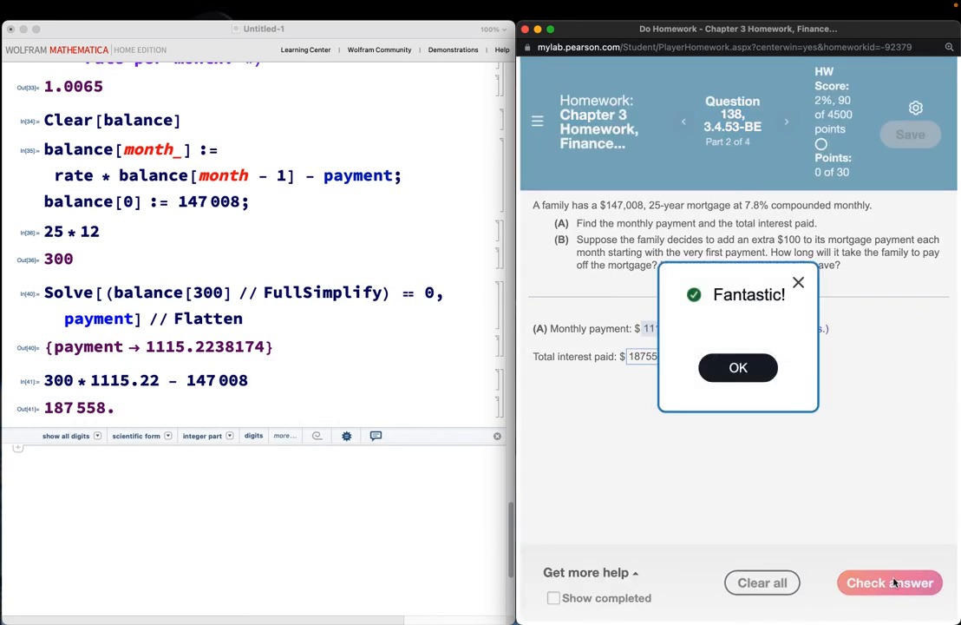
pyautogui.click(751, 371)
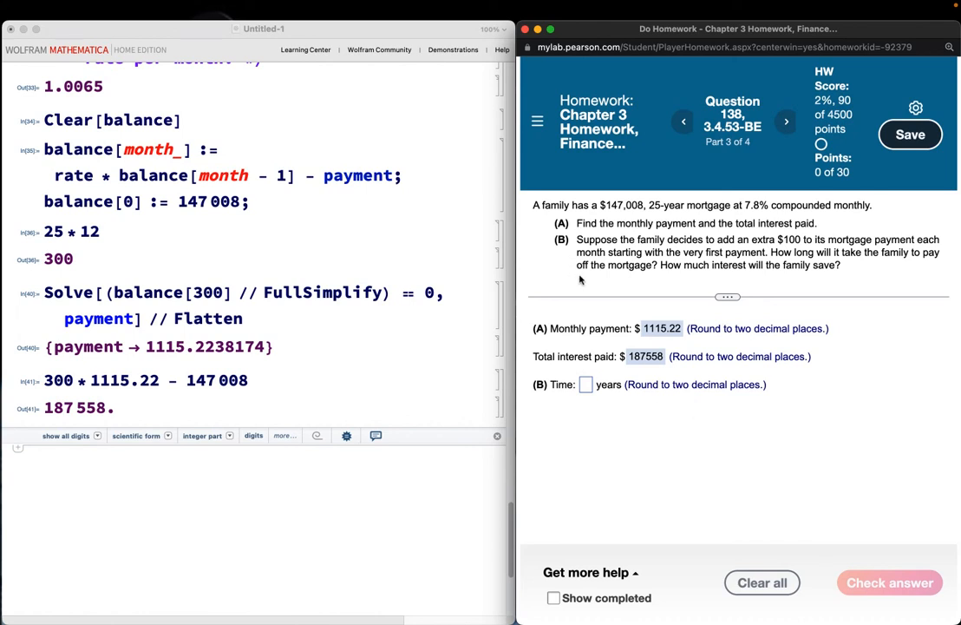
# Evaluate payment and Head[payment] in new Mathematica cells below the interest calculation.
pyautogui.scroll(-1, 272, 342)
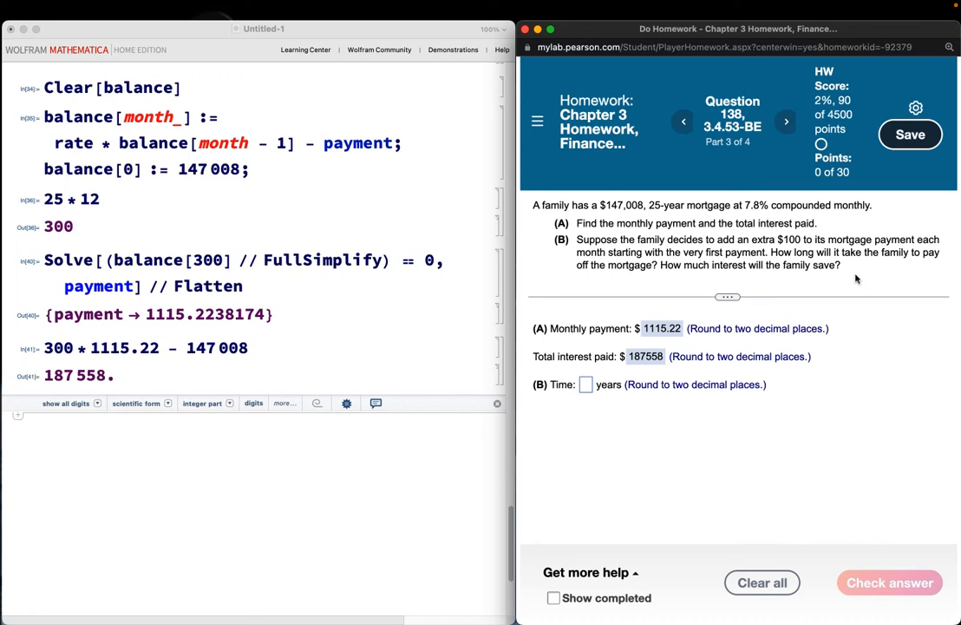
pyautogui.click(137, 444)
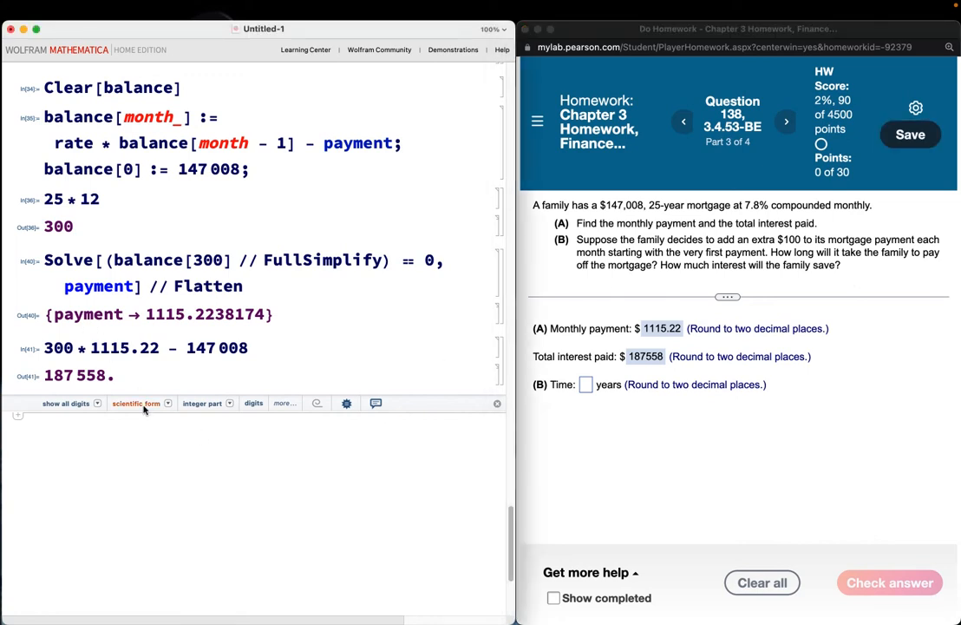
pyautogui.write('payment')
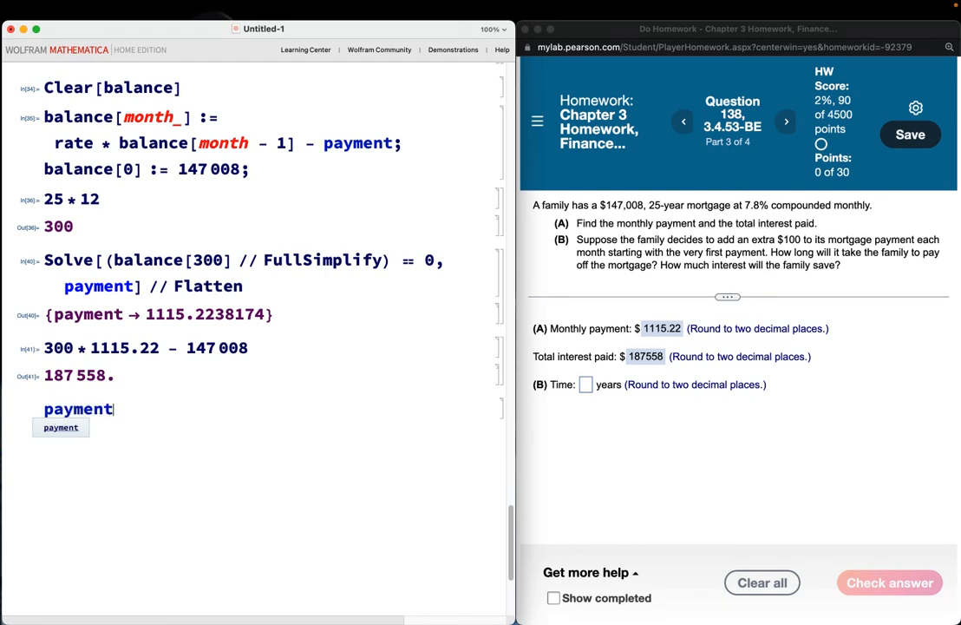
pyautogui.hotkey('shift', 'Return')
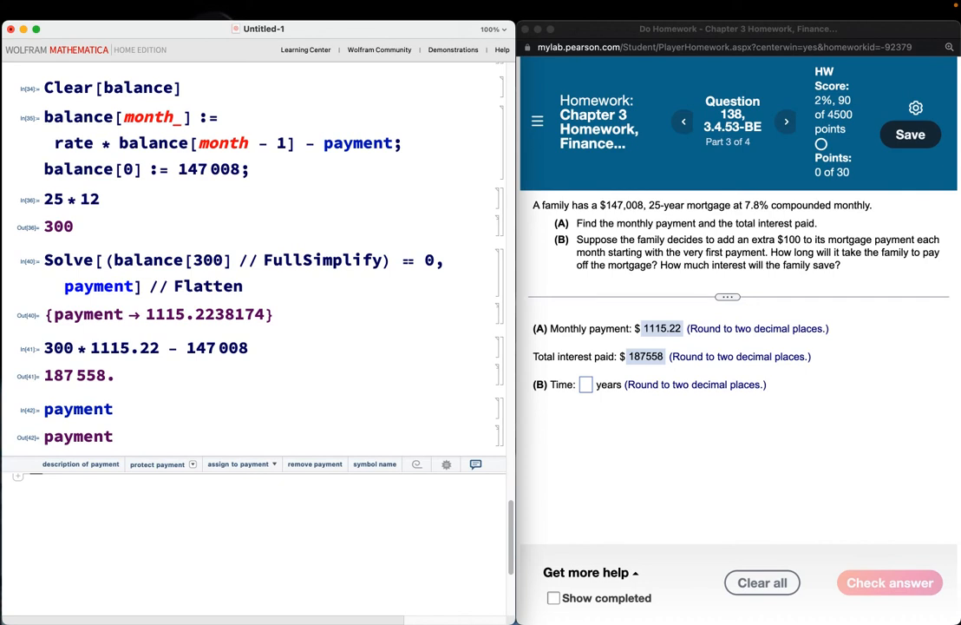
pyautogui.scroll(-2, 255, 338)
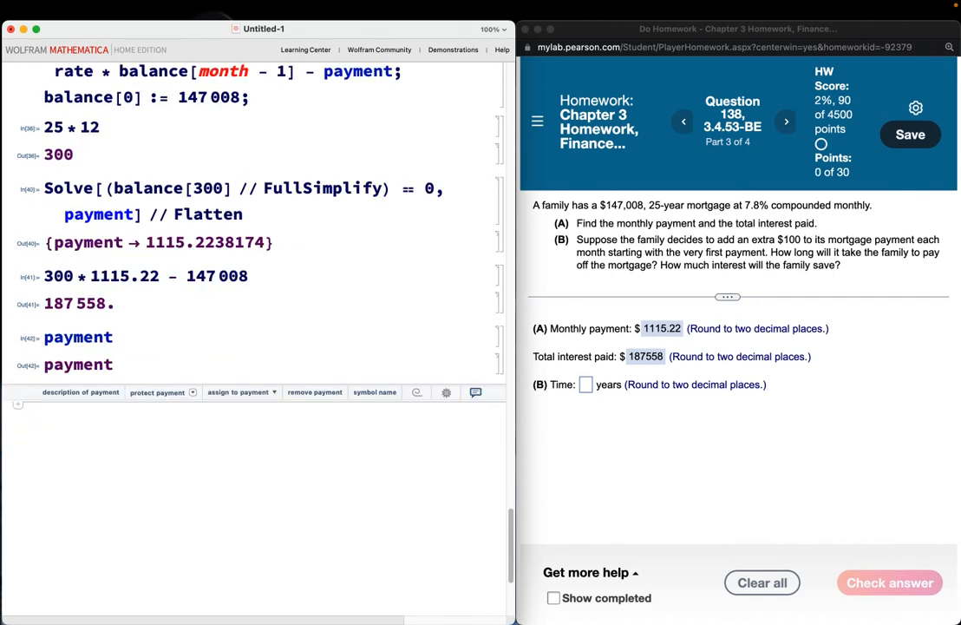
pyautogui.write('Head[pa')
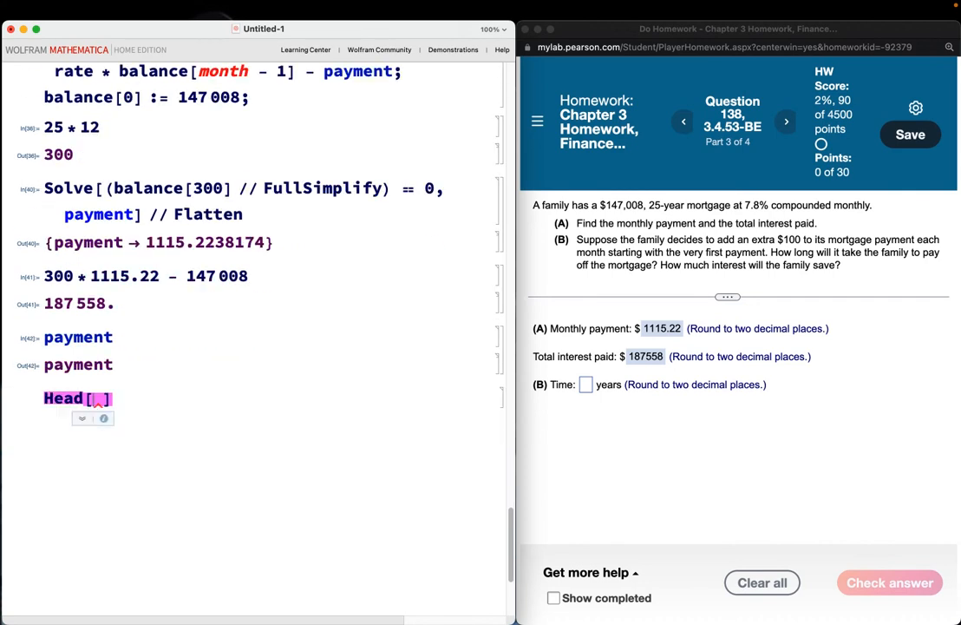
pyautogui.write('yment')
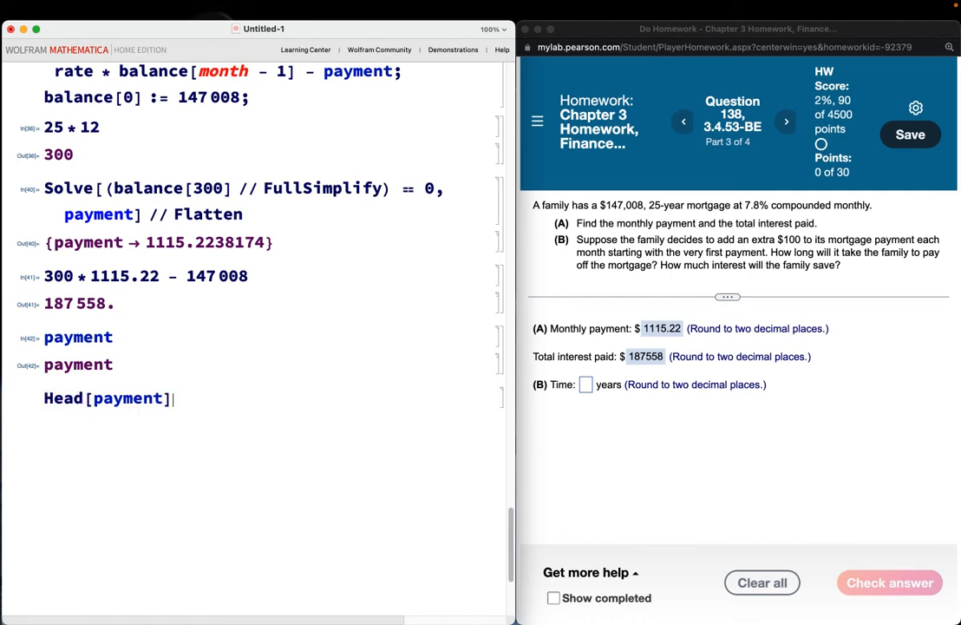
pyautogui.hotkey('shift', 'Return')
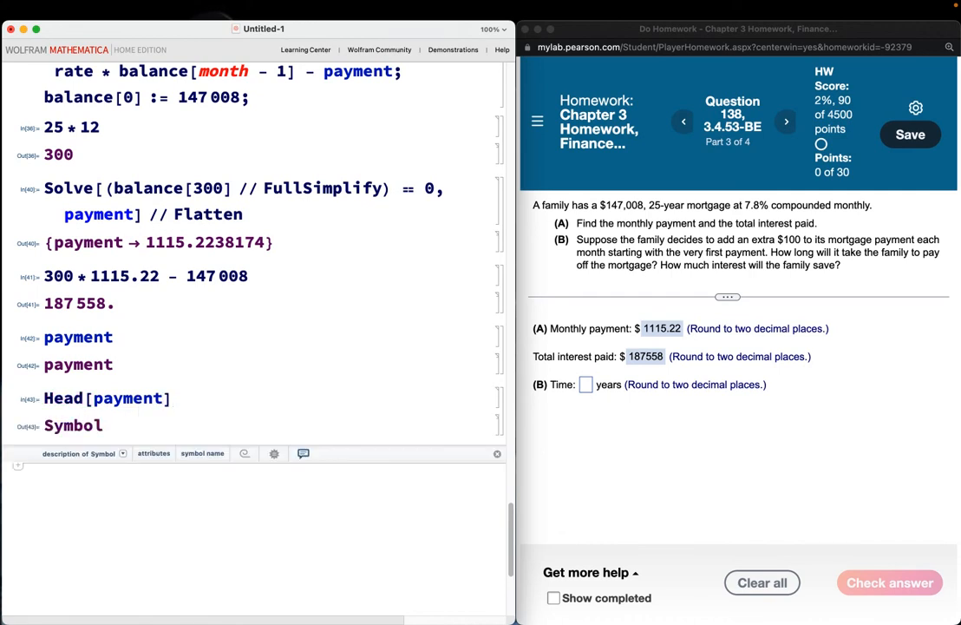
# Evaluate Head[2] and Head[2.2] in separate cells at the end of the notebook for comparison.
pyautogui.scroll(-2, 154, 409)
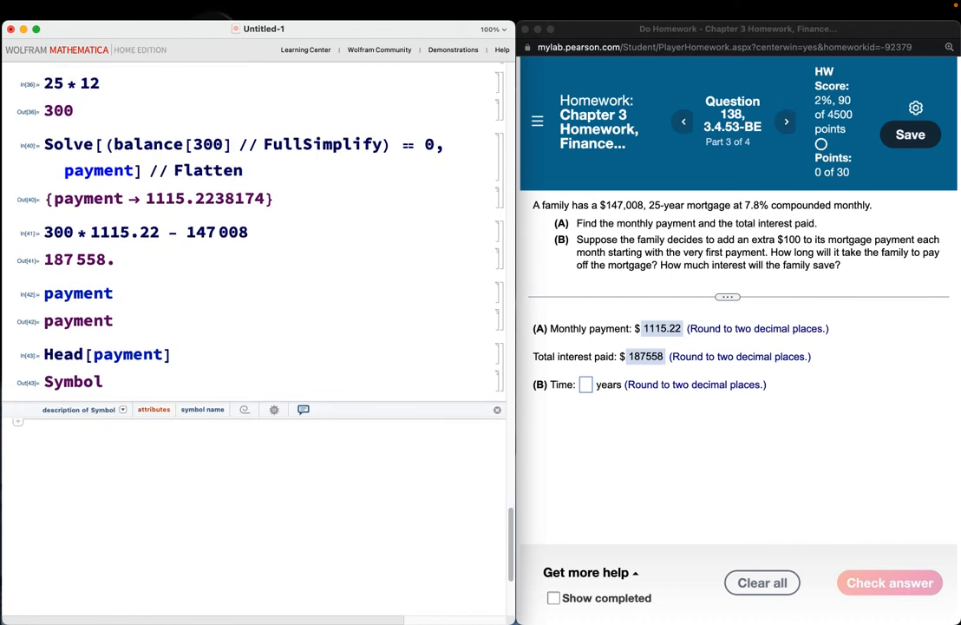
pyautogui.write('Head[2]')
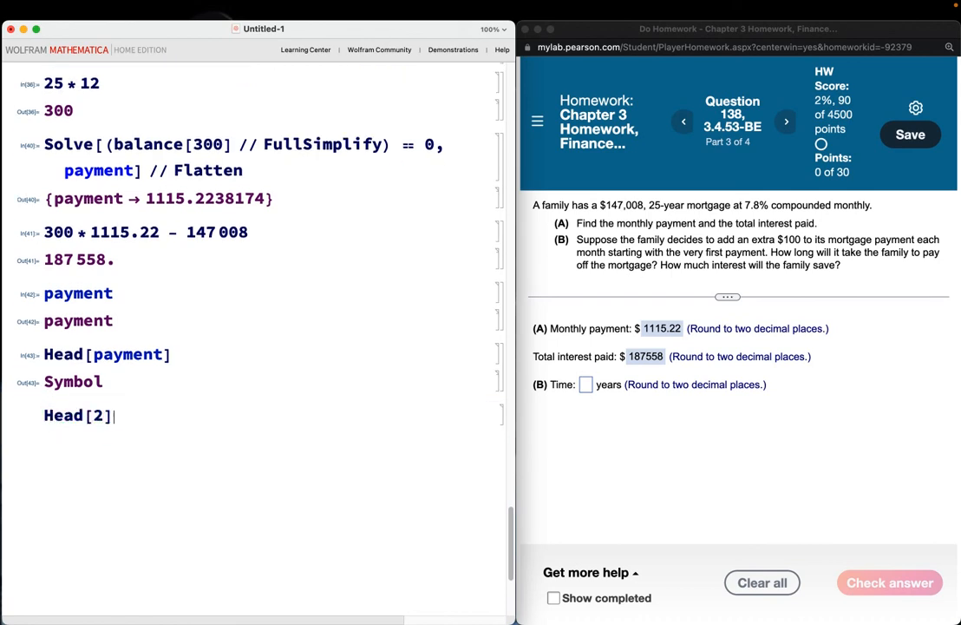
pyautogui.hotkey('shift', 'Return')
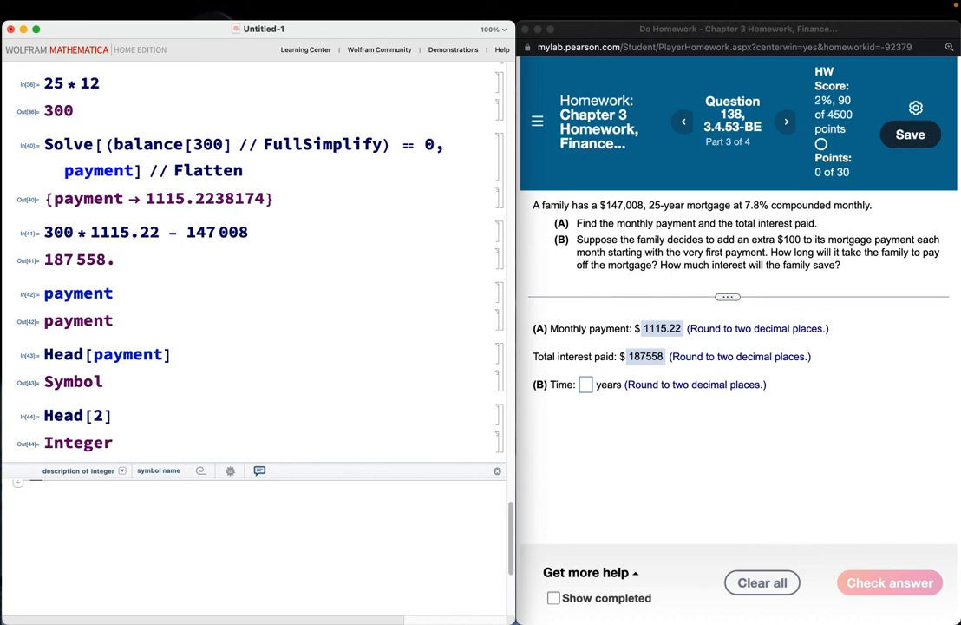
pyautogui.write('Head[2.2]')
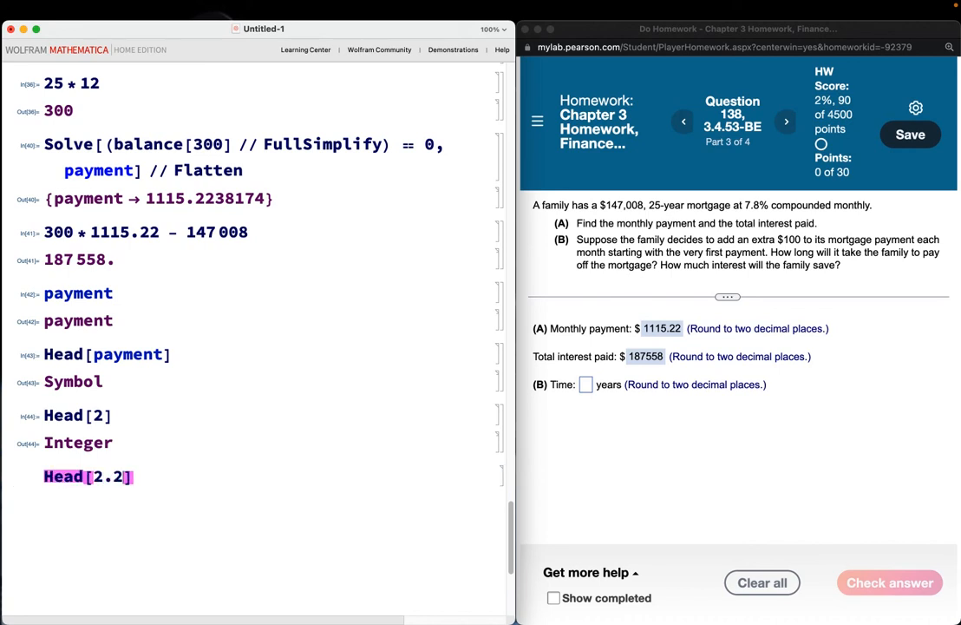
pyautogui.hotkey('shift', 'Return')
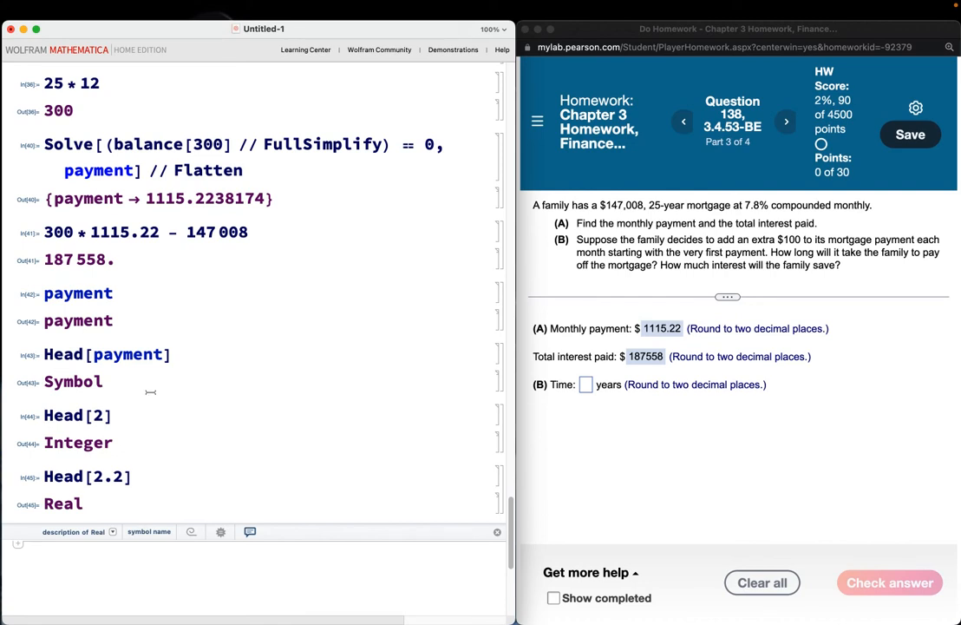
# Assign payment = 1115.22 + 100 in a new cell, copying 1115.22 from the Solve output, and evaluate it.
pyautogui.scroll(-1, 150, 392)
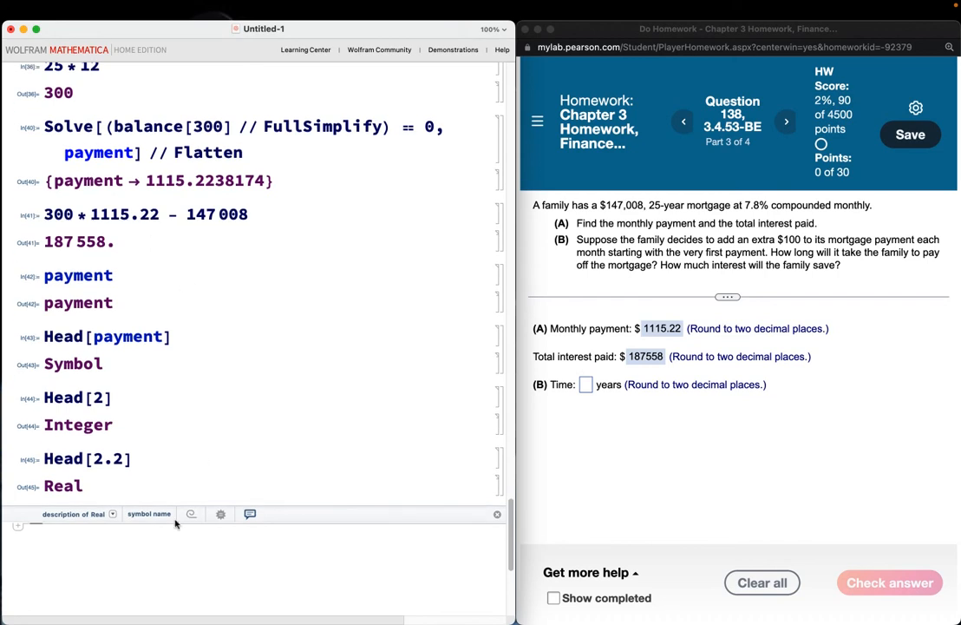
pyautogui.write('payment =')
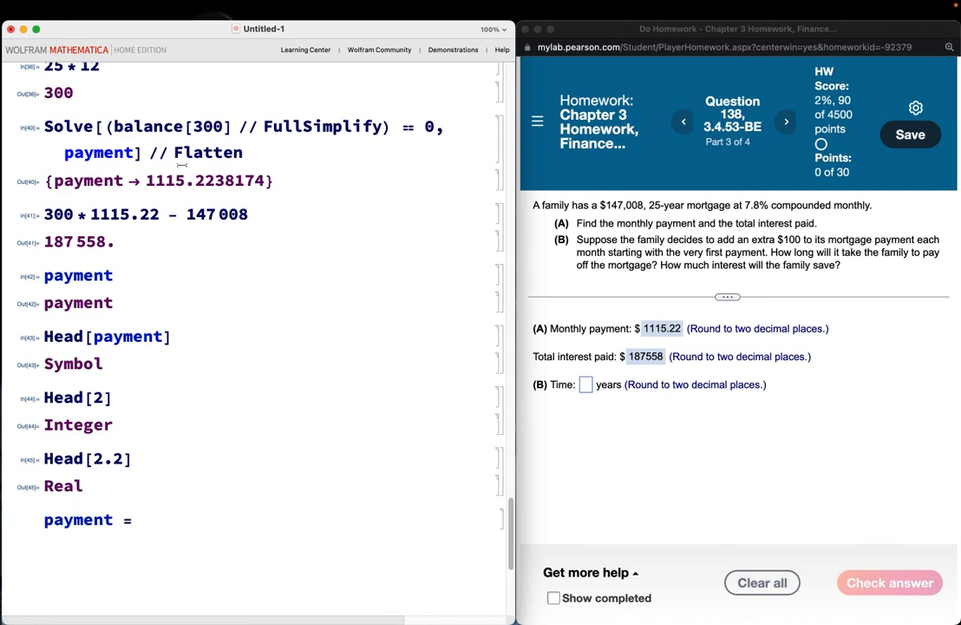
pyautogui.click(145, 181)
pyautogui.moveTo(145, 181); pyautogui.dragTo(265, 180)
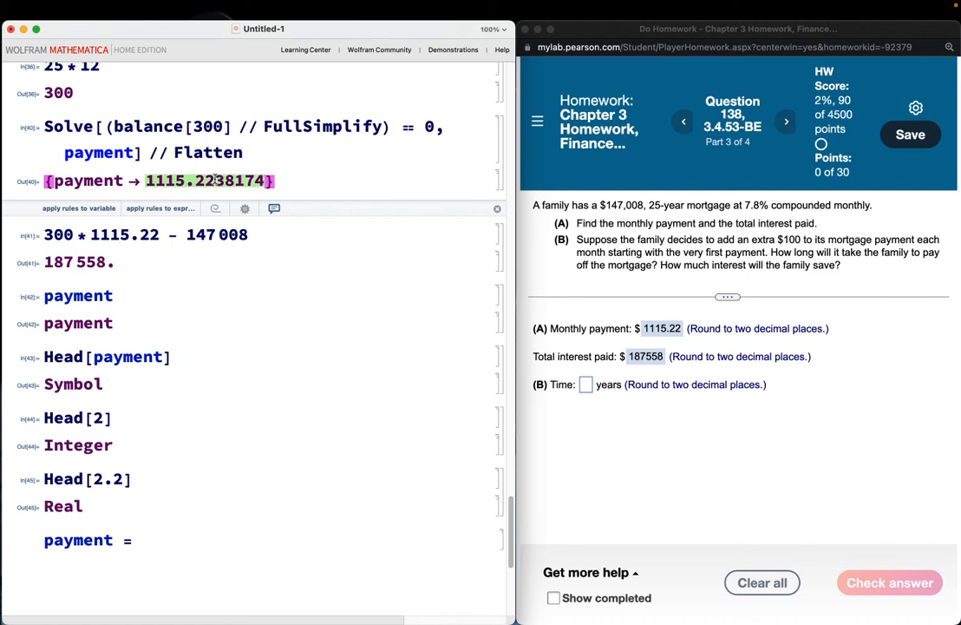
pyautogui.click(230, 177)
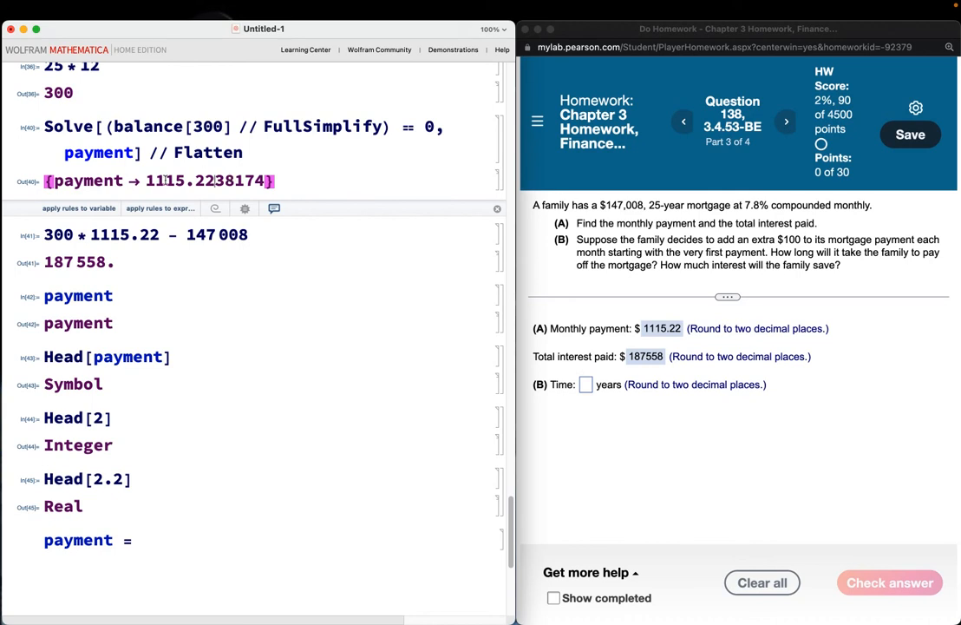
pyautogui.moveTo(146, 179); pyautogui.dragTo(214, 179)
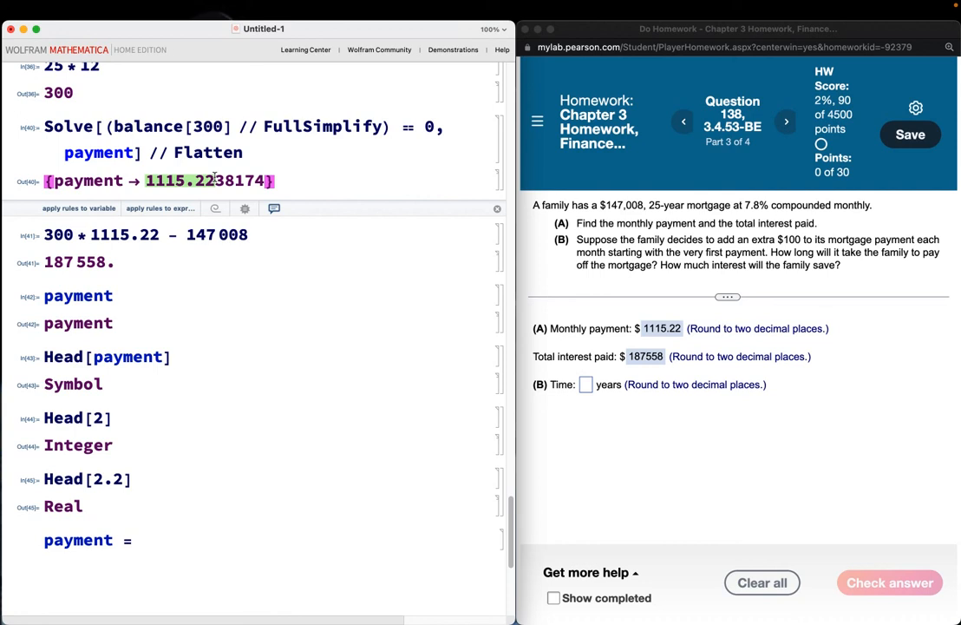
pyautogui.click(284, 181)
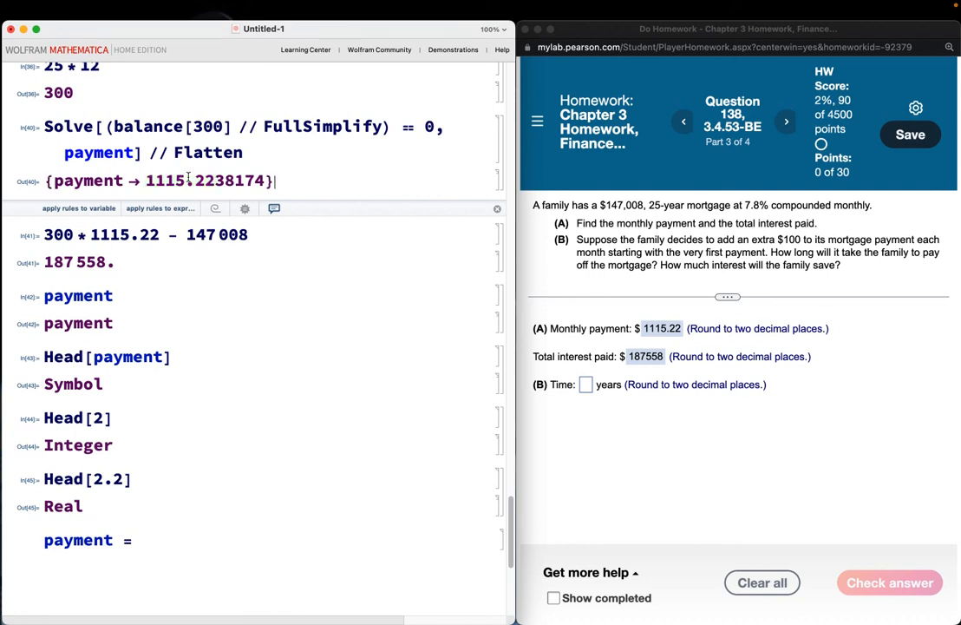
pyautogui.moveTo(146, 180); pyautogui.dragTo(202, 177)
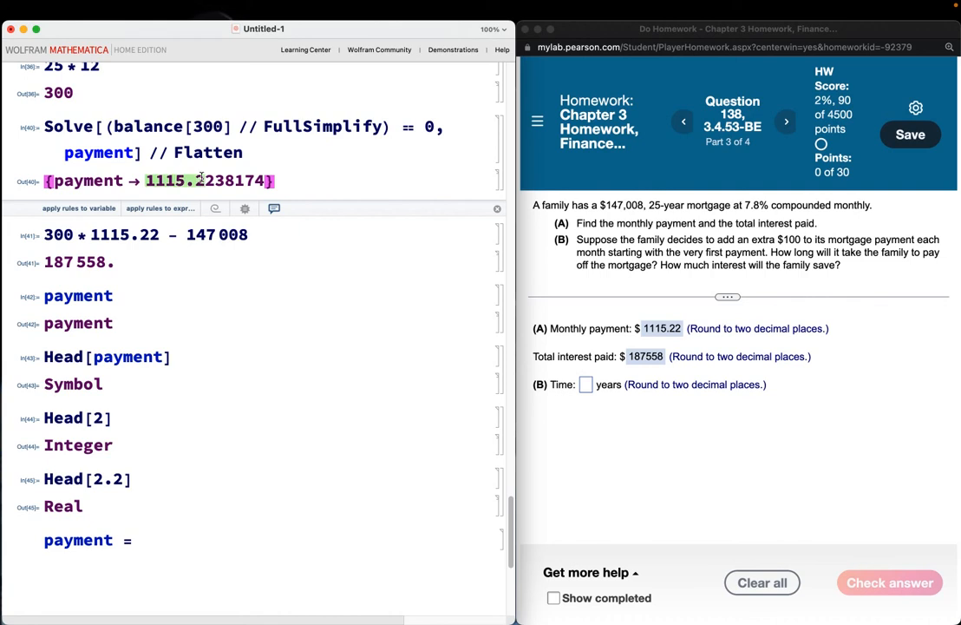
pyautogui.click(151, 179)
pyautogui.moveTo(148, 181); pyautogui.dragTo(215, 177)
pyautogui.press('cmd+c')
pyautogui.scroll(-3, 204, 318)
pyautogui.click(174, 437)
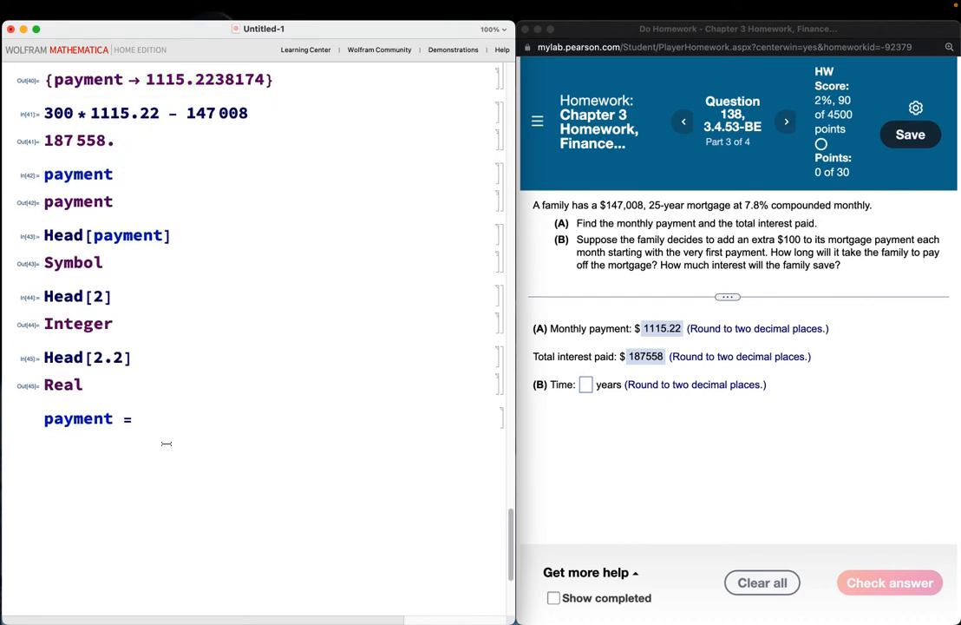
pyautogui.press('cmd+v')
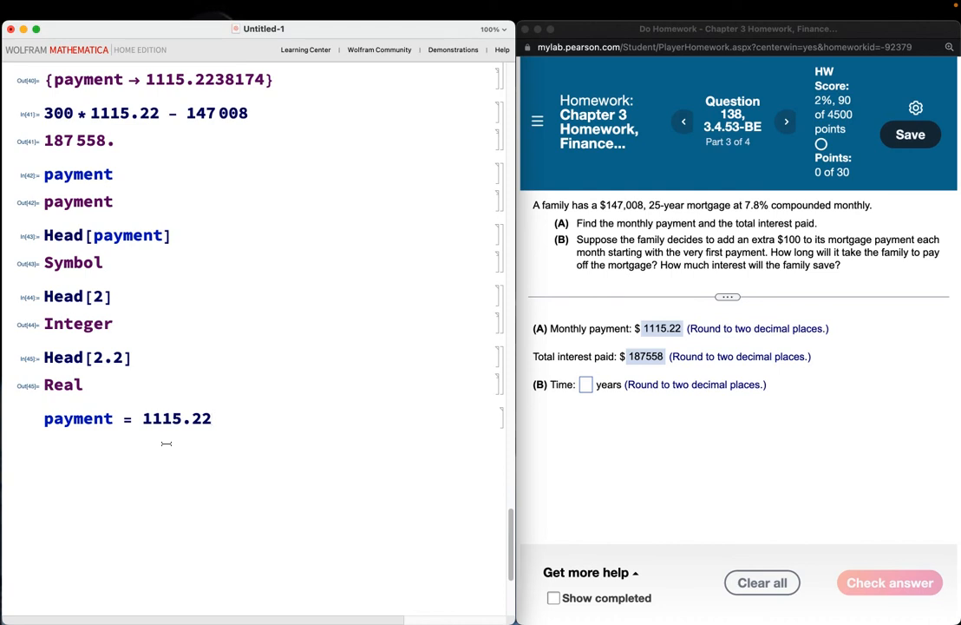
pyautogui.write('+ 100')
pyautogui.hotkey('shift', 'Return')
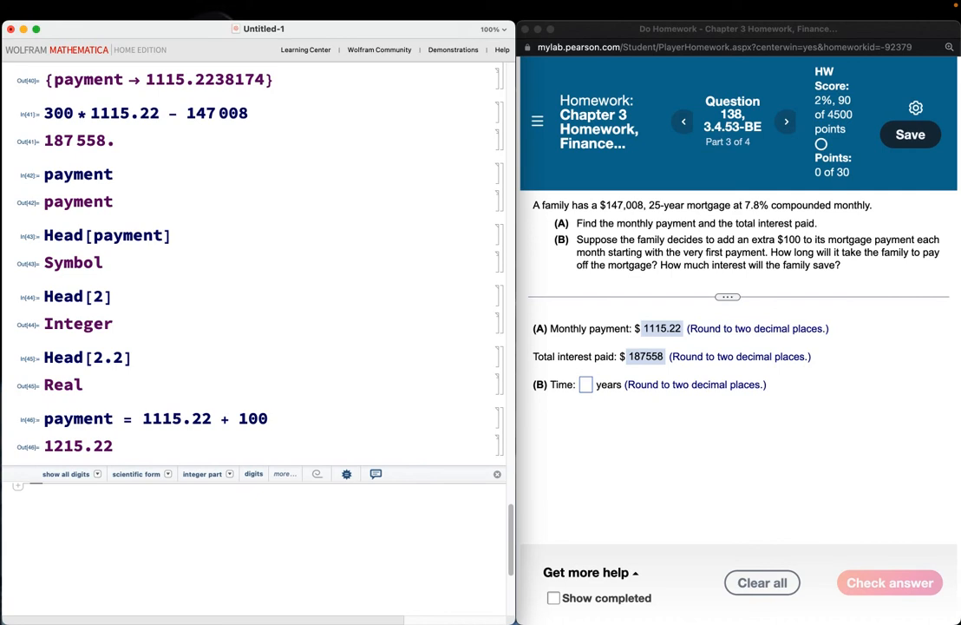
# Evaluate balance[300] in a new cell below the payment assignment.
pyautogui.scroll(-3, 170, 423)
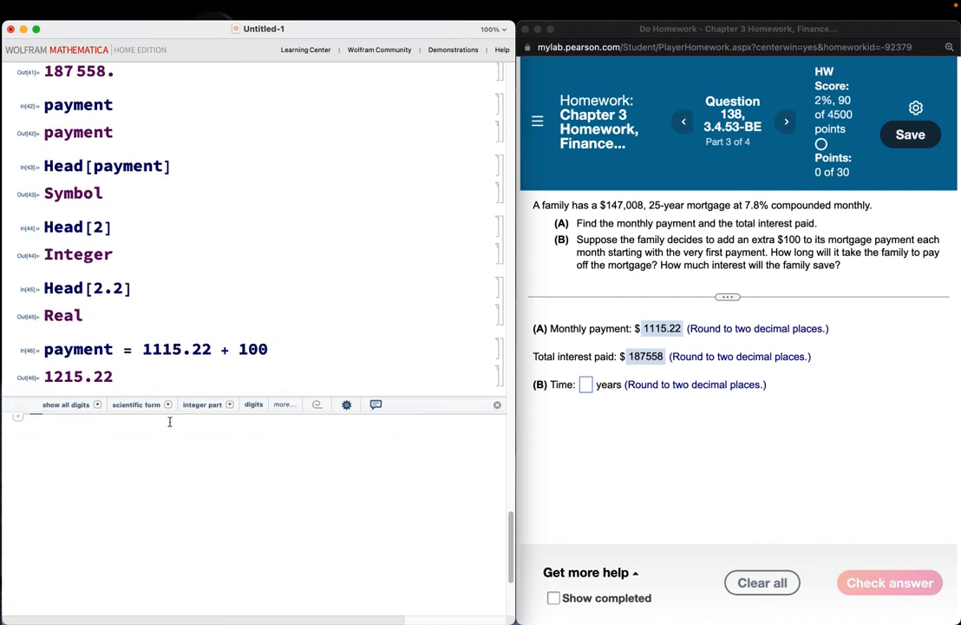
pyautogui.write('bal')
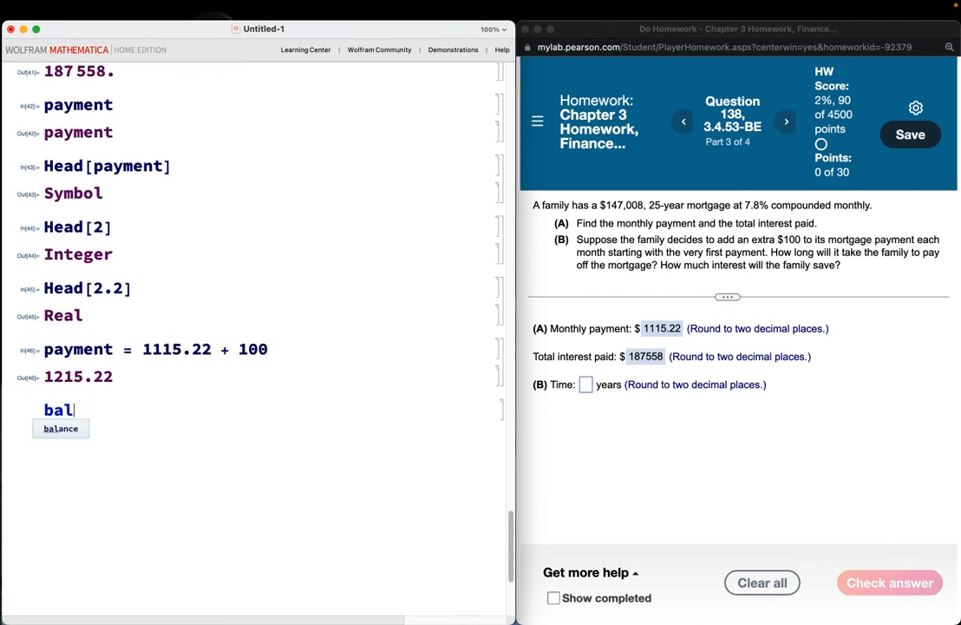
pyautogui.write('ance[300')
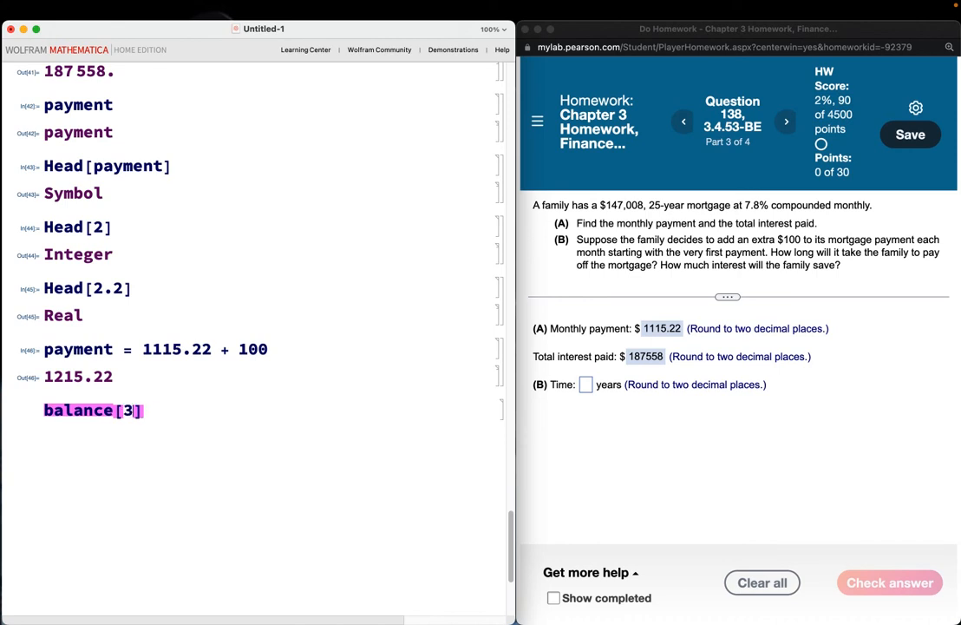
pyautogui.hotkey('shift', 'Return')
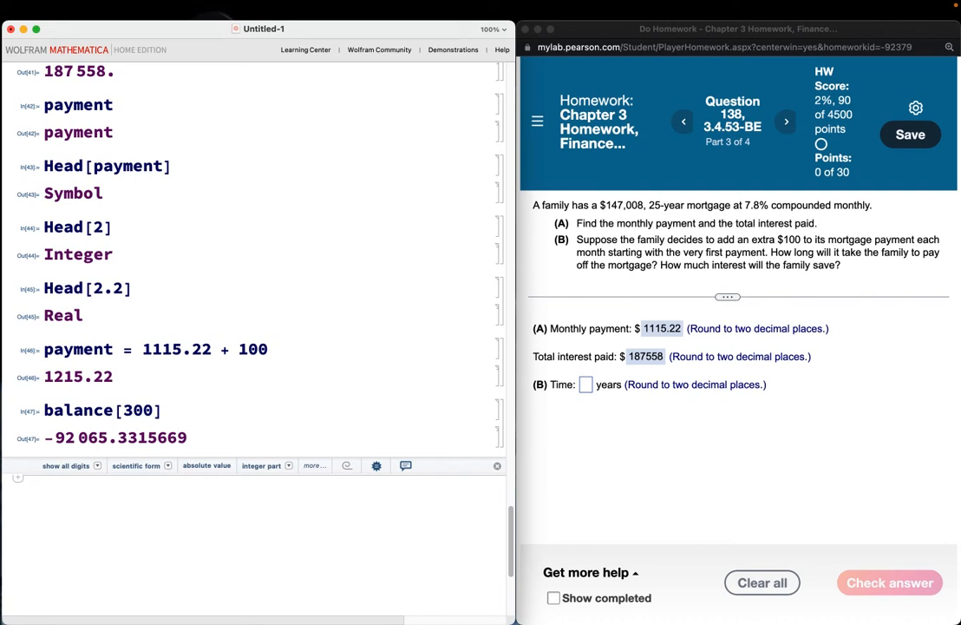
# Write a Table expression for balance[month] with month running from 0 to 300 in a new cell.
pyautogui.scroll(-3, 120, 353)
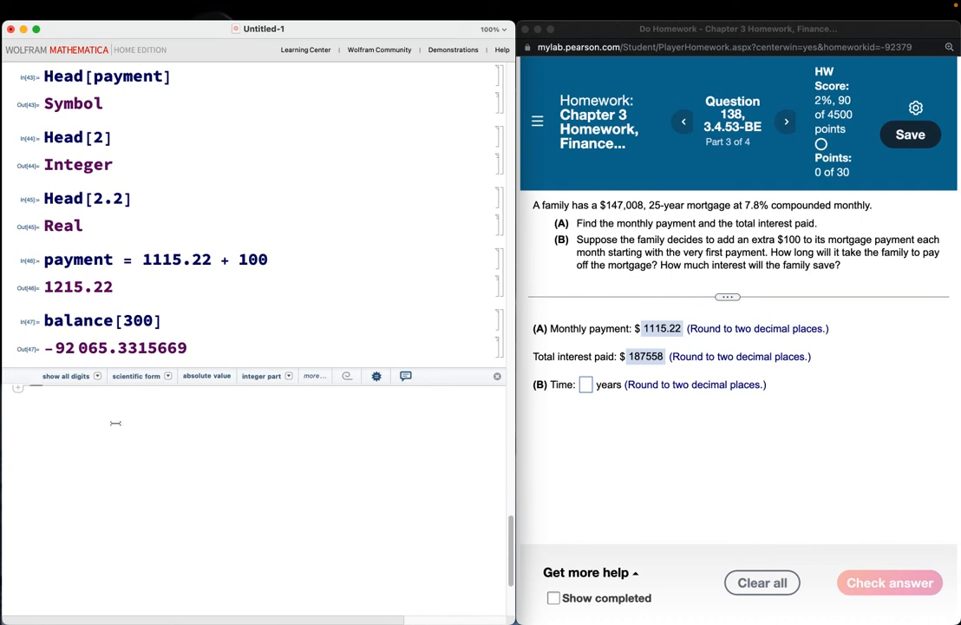
pyautogui.write('Tab')
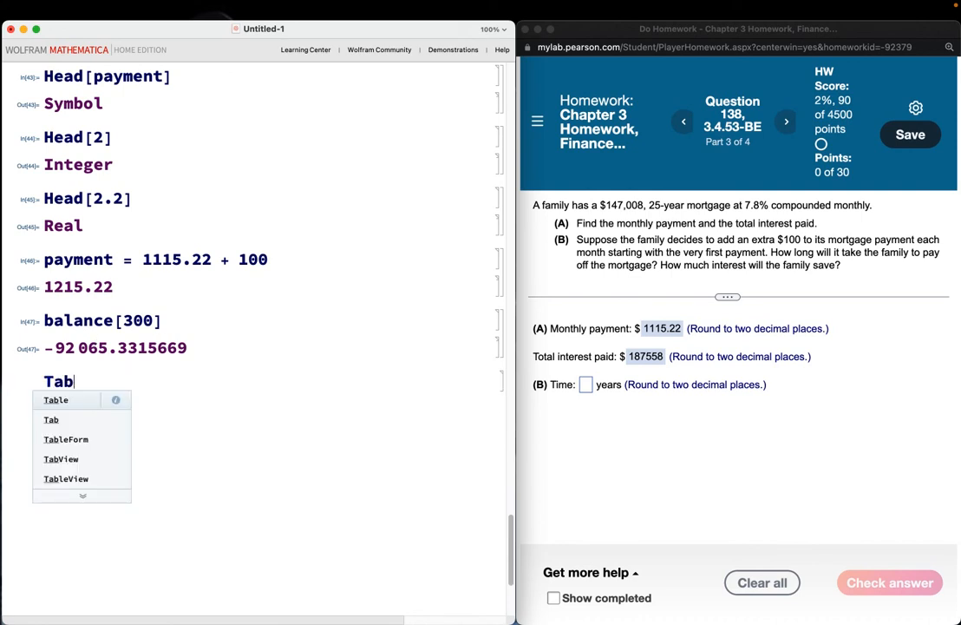
pyautogui.write('le[balance[month')
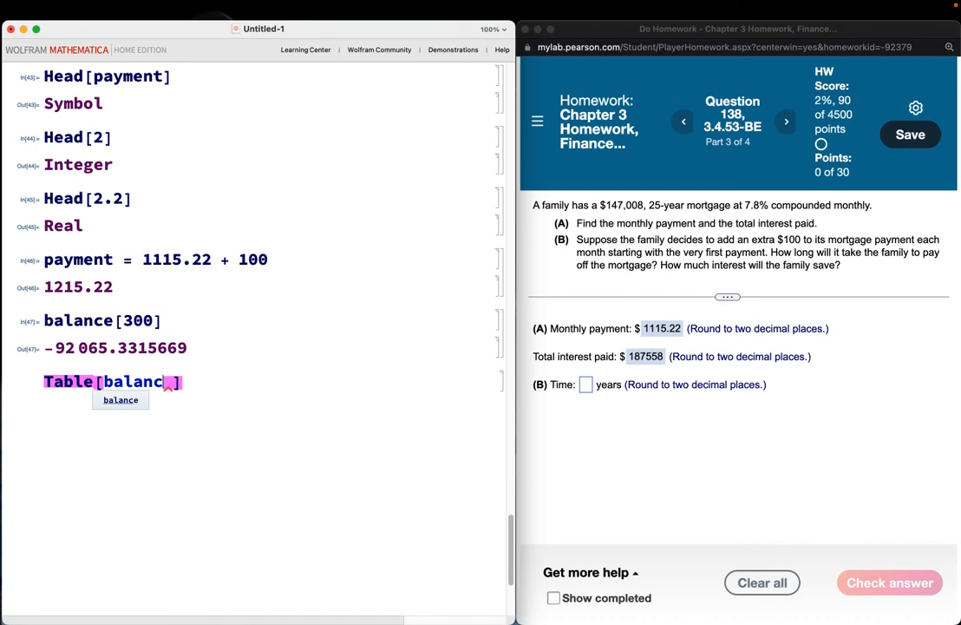
pyautogui.write('], {m')
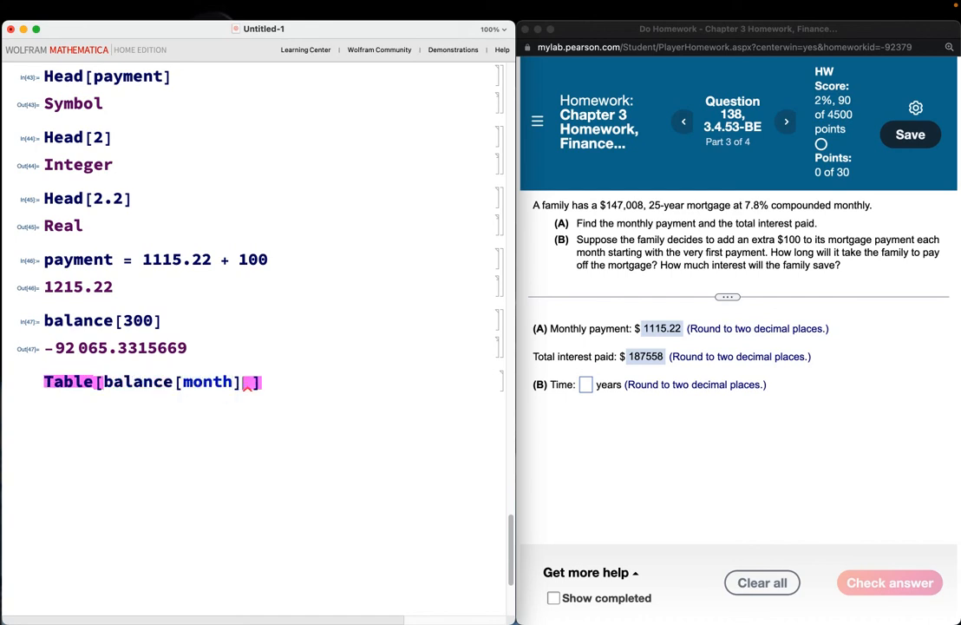
pyautogui.write('onth, ')
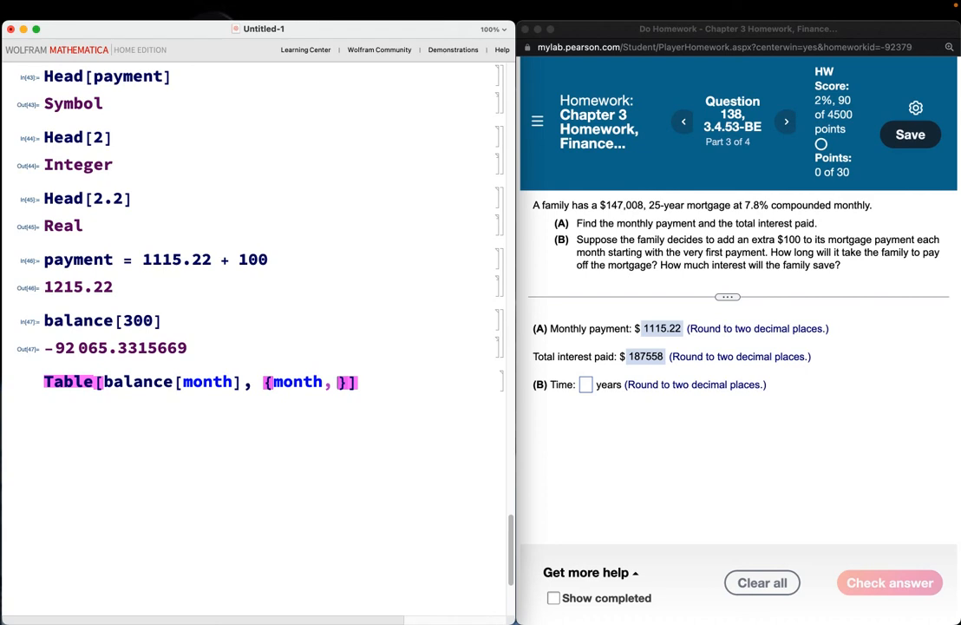
pyautogui.write('0, 300')
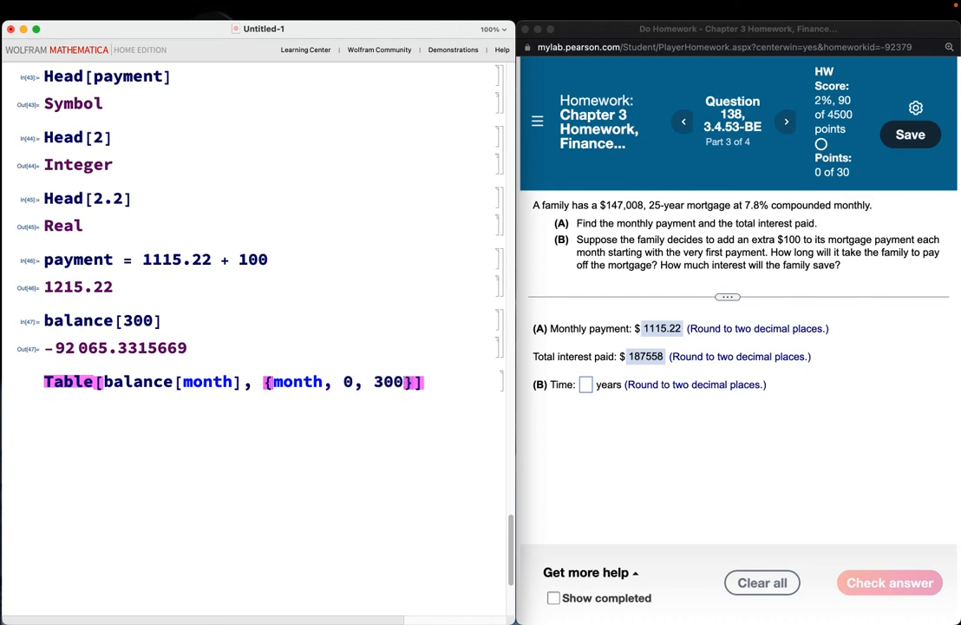
# Pair each balance with its month as {month, balance[month]}, append // TableForm to the Table expression, and evaluate it.
pyautogui.click(105, 382)
pyautogui.write('[month,')
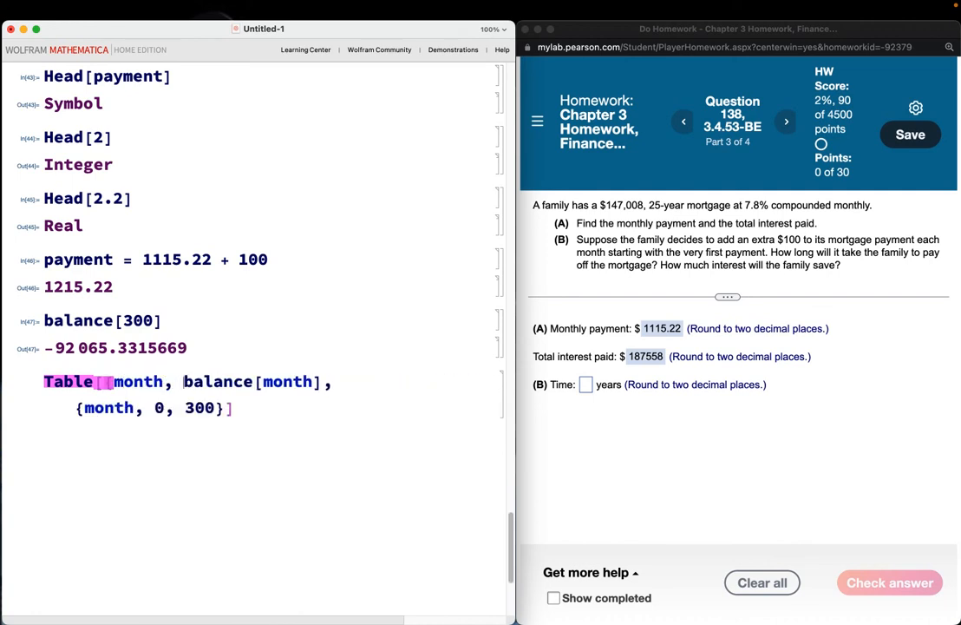
pyautogui.click(322, 381)
pyautogui.write('}')
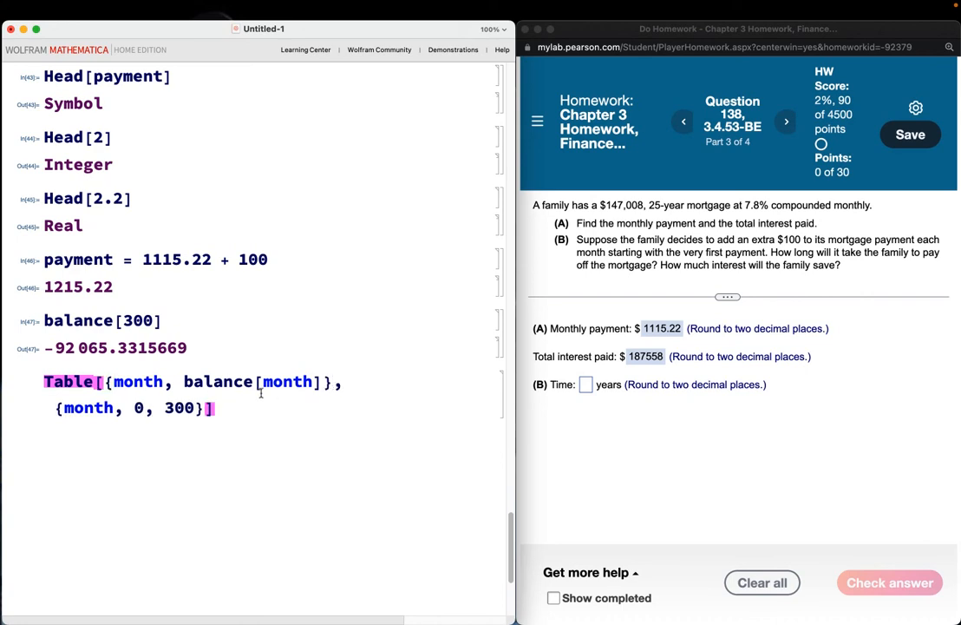
pyautogui.click(224, 408)
pyautogui.write('/')
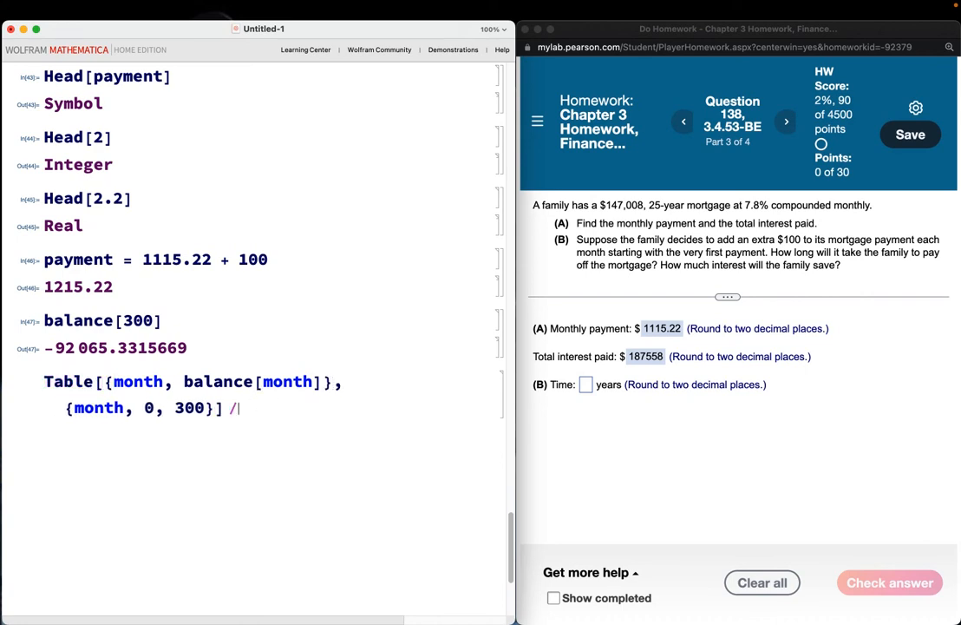
pyautogui.write('/ TableForm')
pyautogui.hotkey('shift', 'Return')
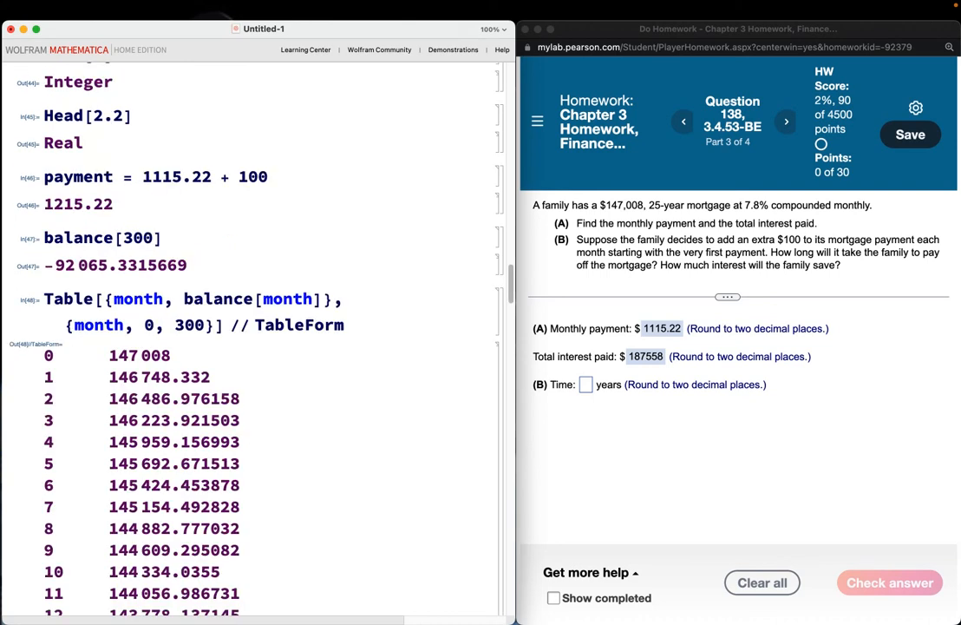
# Examine the monthly balance table for the two consecutive months between which the balance crosses zero.
pyautogui.scroll(-2, 165, 330)
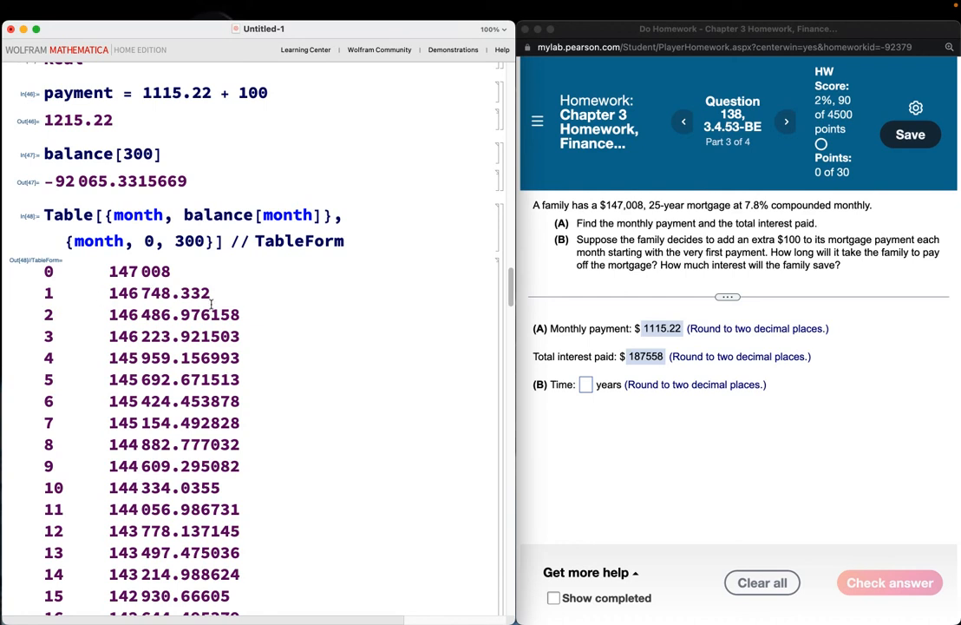
pyautogui.scroll(-8, 203, 385)
pyautogui.scroll(-20, 202, 385)
pyautogui.scroll(-20, 202, 385)
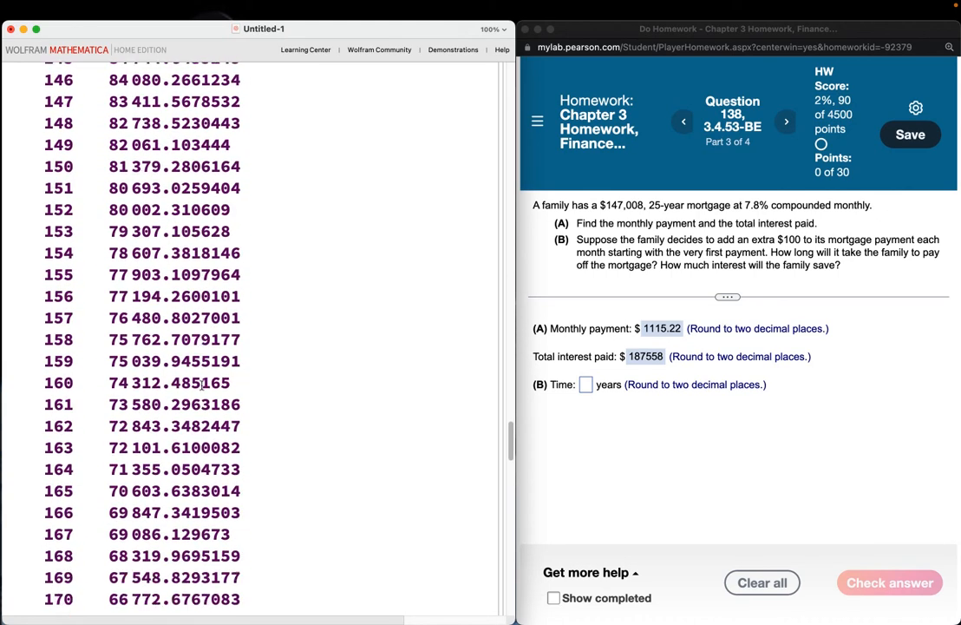
pyautogui.scroll(-20, 203, 385)
pyautogui.scroll(-20, 202, 385)
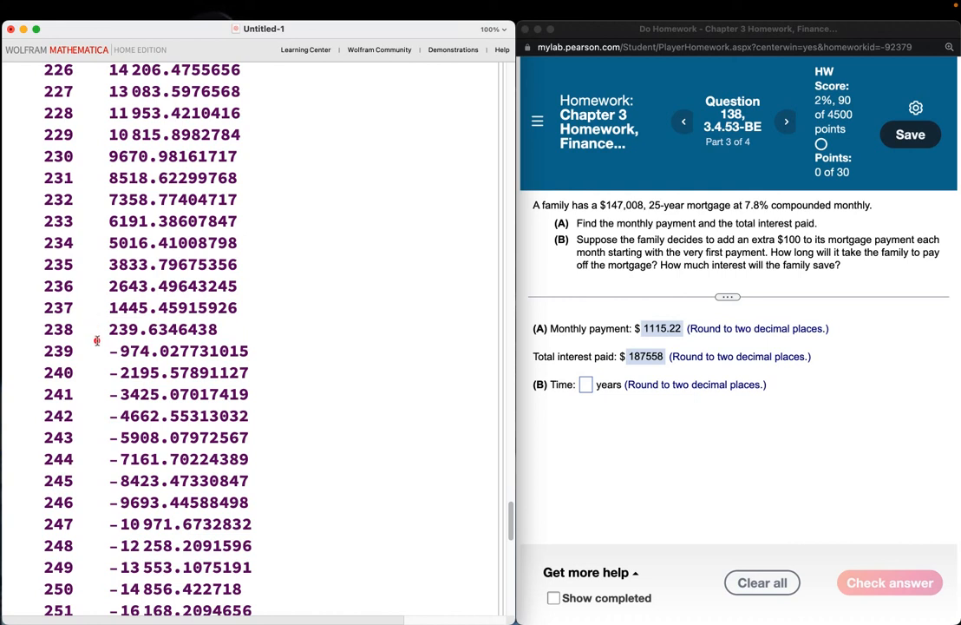
pyautogui.moveTo(87, 341)
pyautogui.mouseDown()
pyautogui.moveTo(40, 340)
pyautogui.moveTo(34, 380)
pyautogui.moveTo(234, 385)
pyautogui.moveTo(269, 347)
pyautogui.moveTo(111, 331)
pyautogui.mouseUp()
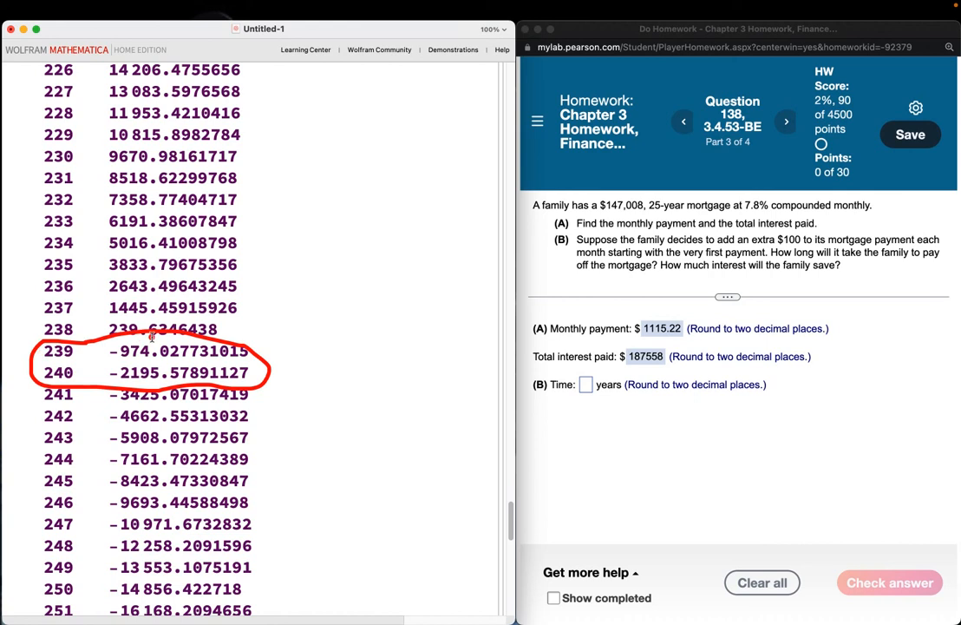
pyautogui.press('Escape')
pyautogui.hotkey('ctrl', 'a')
pyautogui.moveTo(50, 318)
pyautogui.mouseDown()
pyautogui.moveTo(37, 350)
pyautogui.moveTo(53, 363)
pyautogui.moveTo(252, 362)
pyautogui.moveTo(265, 349)
pyautogui.moveTo(224, 323)
pyautogui.moveTo(38, 321)
pyautogui.mouseUp()
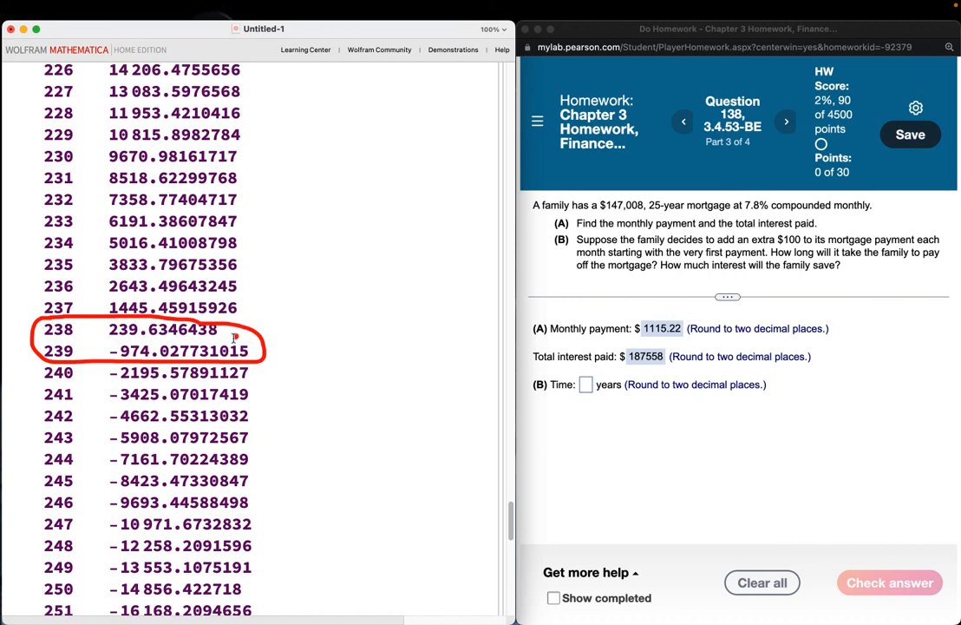
pyautogui.moveTo(302, 337)
pyautogui.mouseDown()
pyautogui.moveTo(315, 309)
pyautogui.moveTo(311, 328)
pyautogui.moveTo(340, 301)
pyautogui.mouseUp()
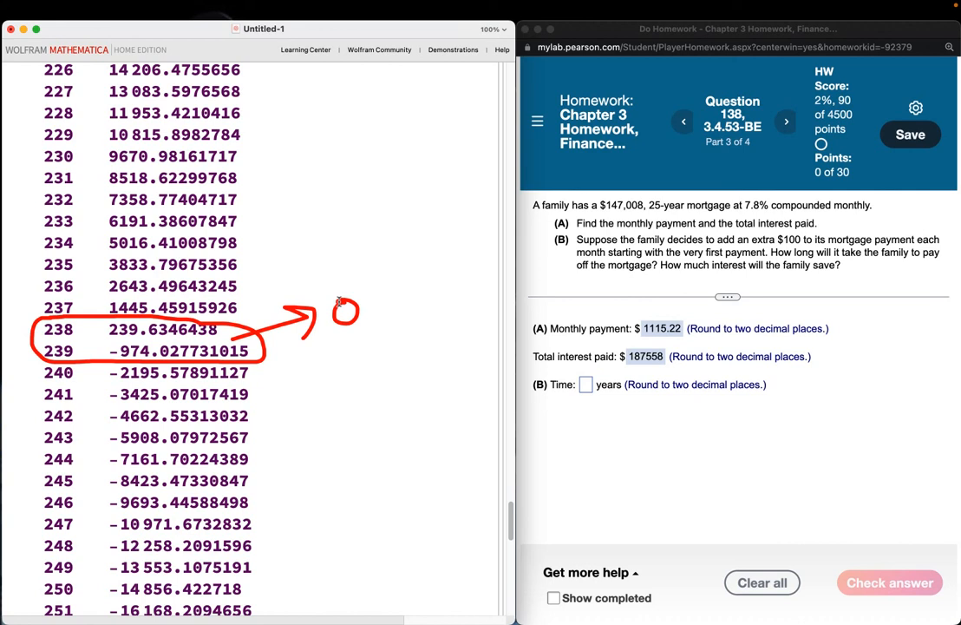
# Define point1 = {238, balance[238]} in a new cell below the monthly balance table and evaluate it.
pyautogui.scroll(-15, 320, 321)
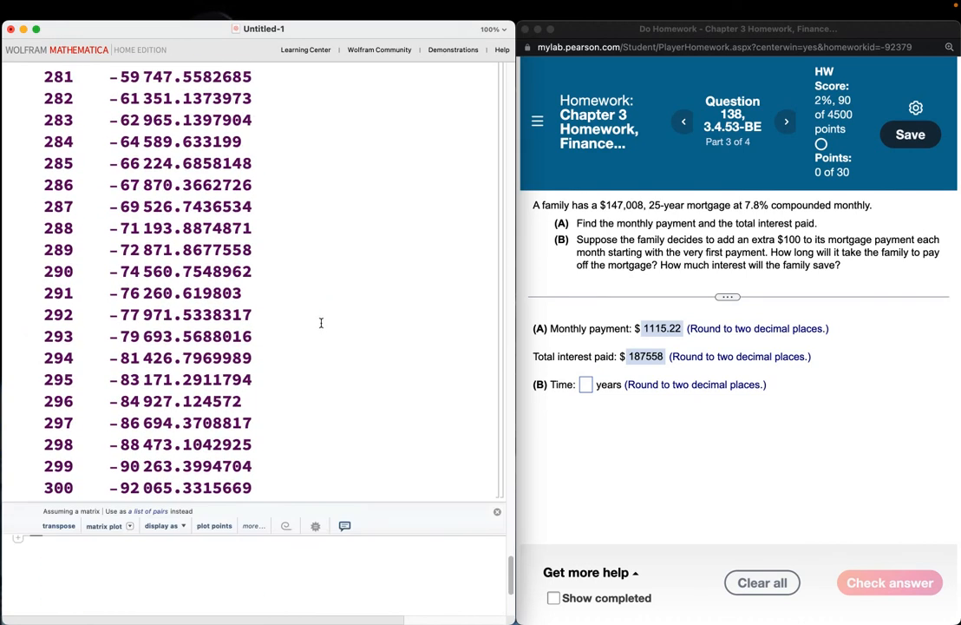
pyautogui.scroll(-4, 320, 322)
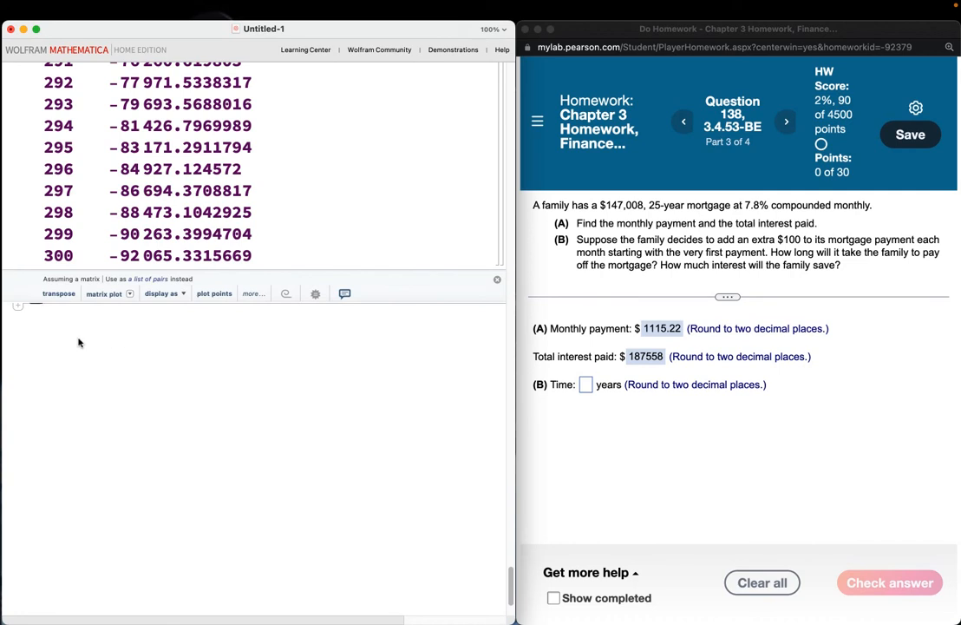
pyautogui.write('poi')
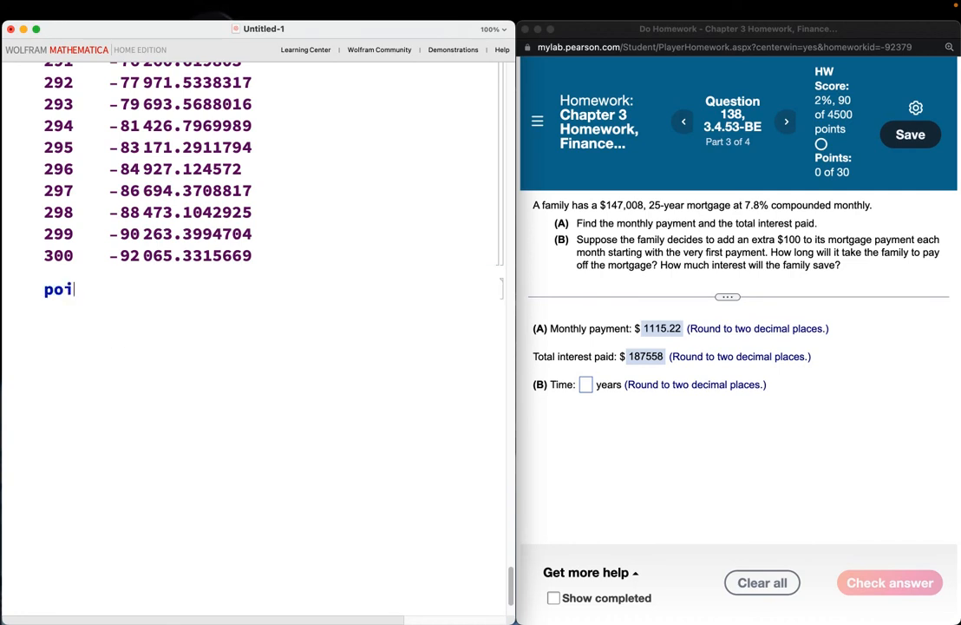
pyautogui.write('nt1 = {')
pyautogui.write('238, ba')
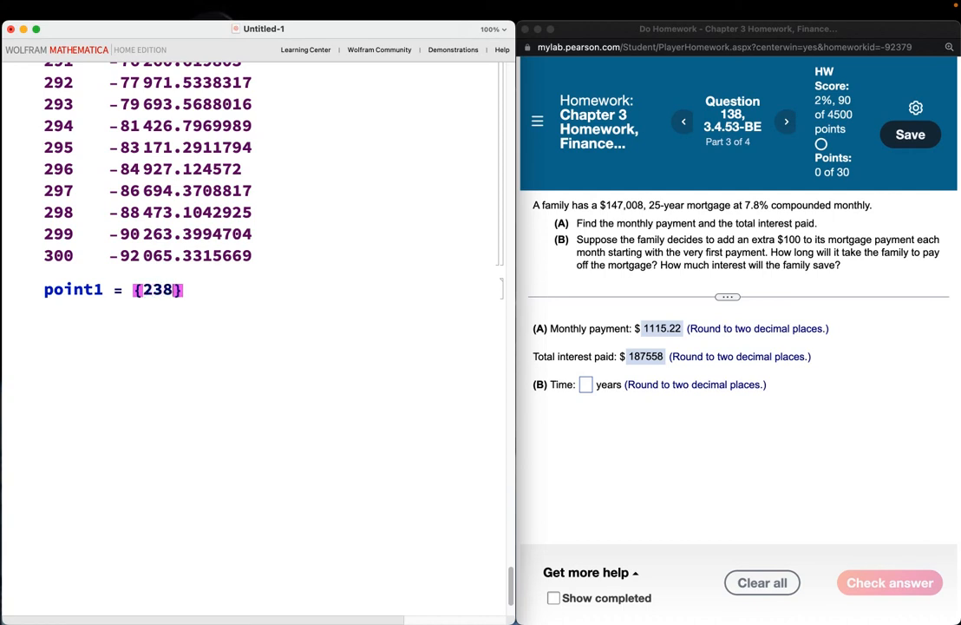
pyautogui.write('lance[28')
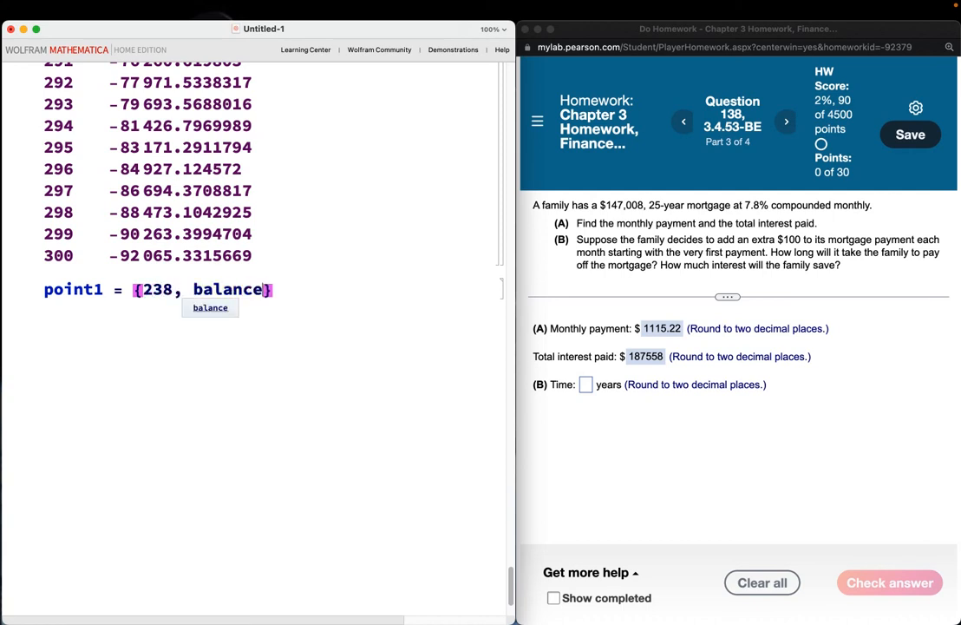
pyautogui.press('BackSpace')
pyautogui.write('38')
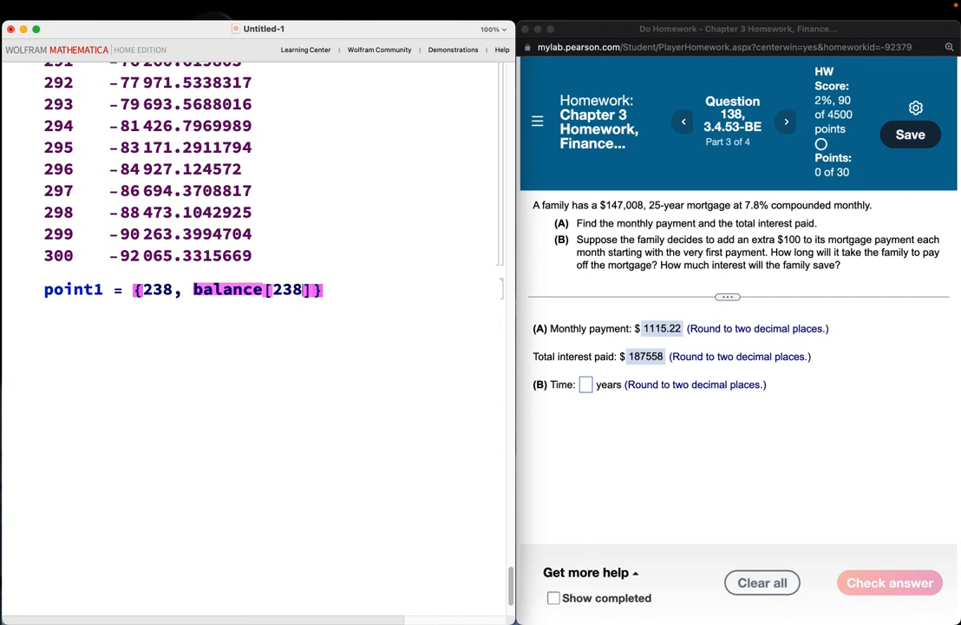
pyautogui.press('Right')
pyautogui.press('Right')
pyautogui.hotkey('shift', 'Return')
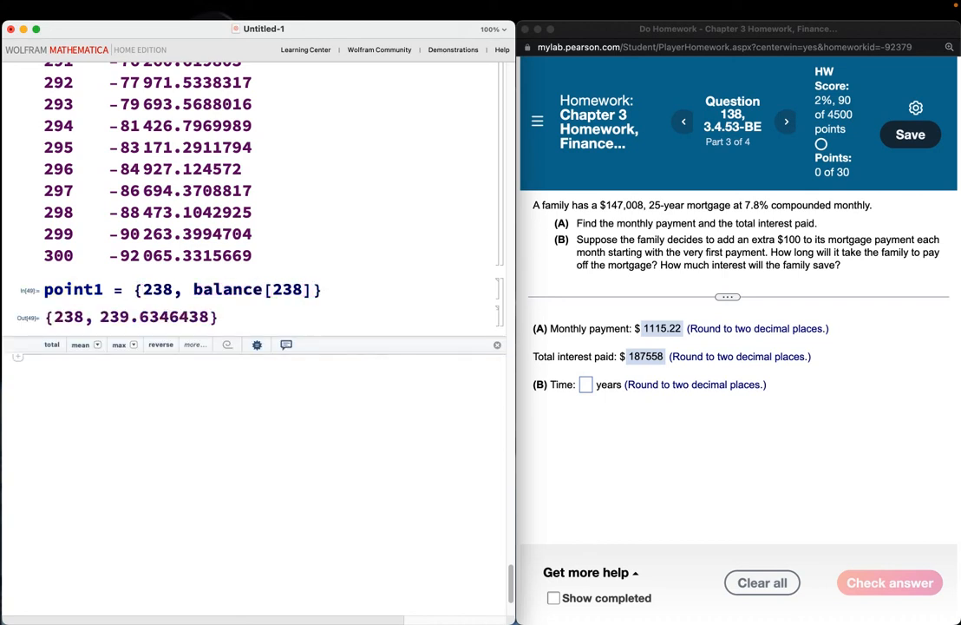
# Define point2 = {239, balance[239]} in the following cell and evaluate it.
pyautogui.write('point2')
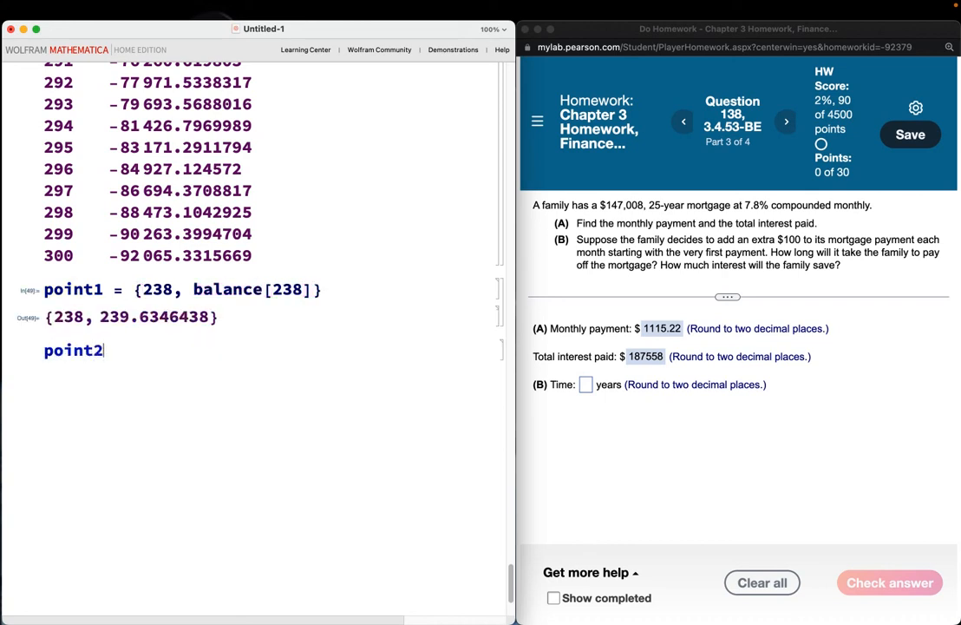
pyautogui.write(' = {239, balance[239')
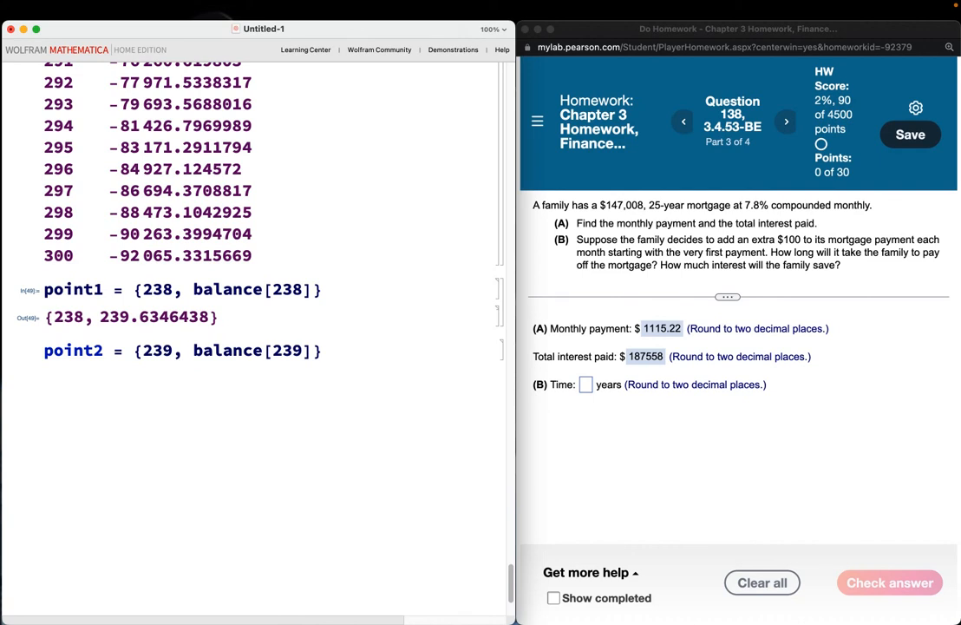
pyautogui.hotkey('shift', 'Return')
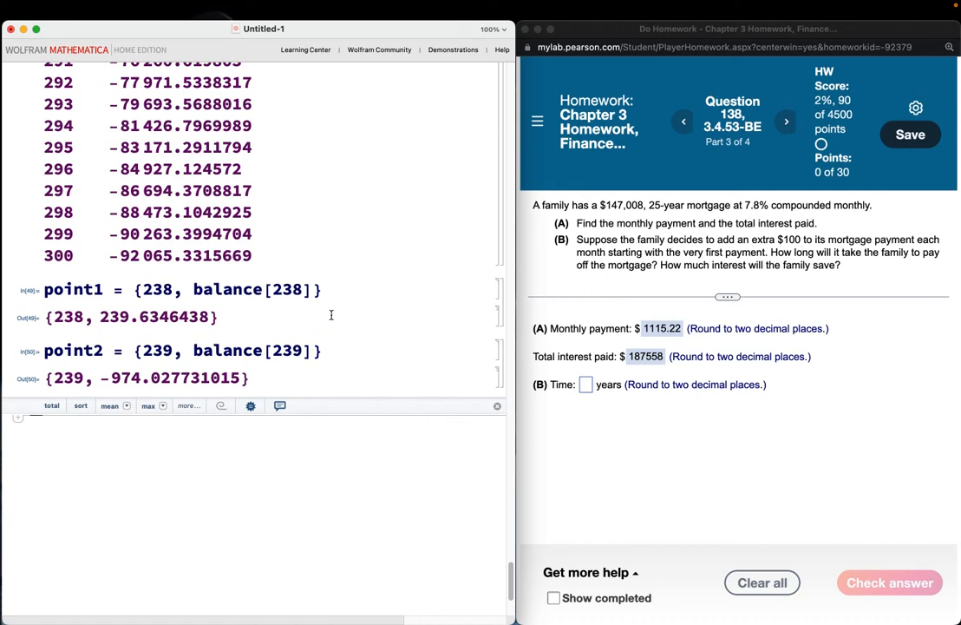
# Handwrite the note "Linear Interpolation!" over the notebook and homework page, then clear the annotation.
pyautogui.moveTo(287, 163)
pyautogui.mouseDown()
pyautogui.moveTo(309, 203)
pyautogui.moveTo(323, 205)
pyautogui.mouseUp()
pyautogui.moveTo(318, 166)
pyautogui.mouseDown()
pyautogui.moveTo(336, 193)
pyautogui.moveTo(370, 166)
pyautogui.moveTo(455, 161)
pyautogui.mouseUp()
pyautogui.moveTo(299, 232)
pyautogui.mouseDown()
pyautogui.moveTo(300, 269)
pyautogui.moveTo(328, 222)
pyautogui.mouseUp()
pyautogui.moveTo(277, 274); pyautogui.dragTo(351, 266)
pyautogui.moveTo(360, 219)
pyautogui.mouseDown()
pyautogui.moveTo(360, 271)
pyautogui.moveTo(373, 248)
pyautogui.moveTo(397, 257)
pyautogui.moveTo(423, 241)
pyautogui.moveTo(428, 289)
pyautogui.mouseUp()
pyautogui.moveTo(428, 238)
pyautogui.mouseDown()
pyautogui.moveTo(431, 252)
pyautogui.moveTo(469, 238)
pyautogui.moveTo(491, 249)
pyautogui.moveTo(543, 174)
pyautogui.moveTo(544, 223)
pyautogui.moveTo(562, 192)
pyautogui.moveTo(609, 205)
pyautogui.moveTo(660, 202)
pyautogui.mouseUp()
pyautogui.moveTo(537, 170); pyautogui.dragTo(592, 165)
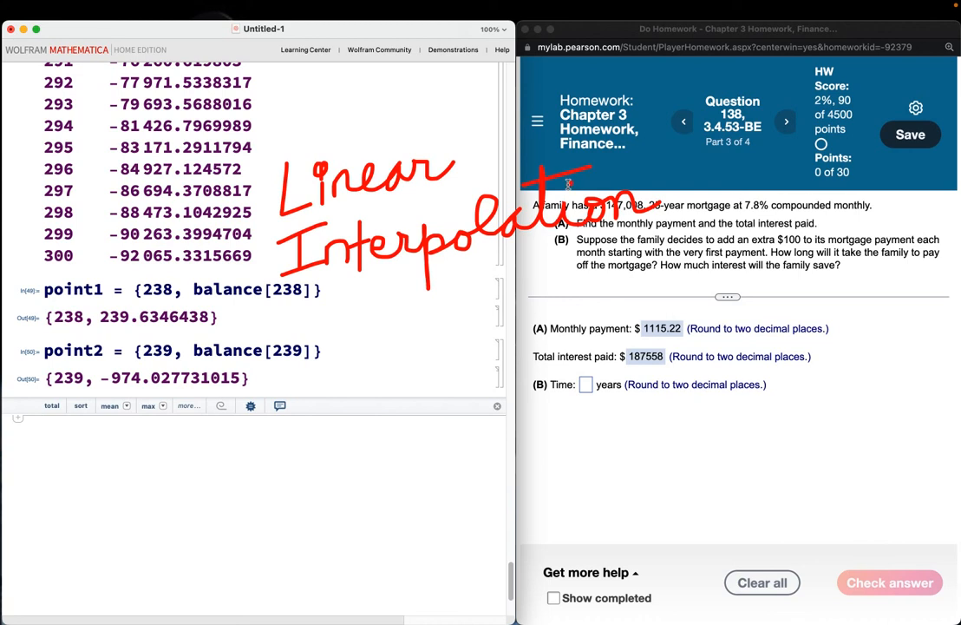
pyautogui.moveTo(670, 149); pyautogui.dragTo(667, 199)
pyautogui.click(669, 223)
pyautogui.press('Escape')
# Write slope = -974.0277310153201` - 239.63464379998004` in a new cell, reusing the balances from the point2 and point1 outputs.
pyautogui.scroll(-3, 319, 399)
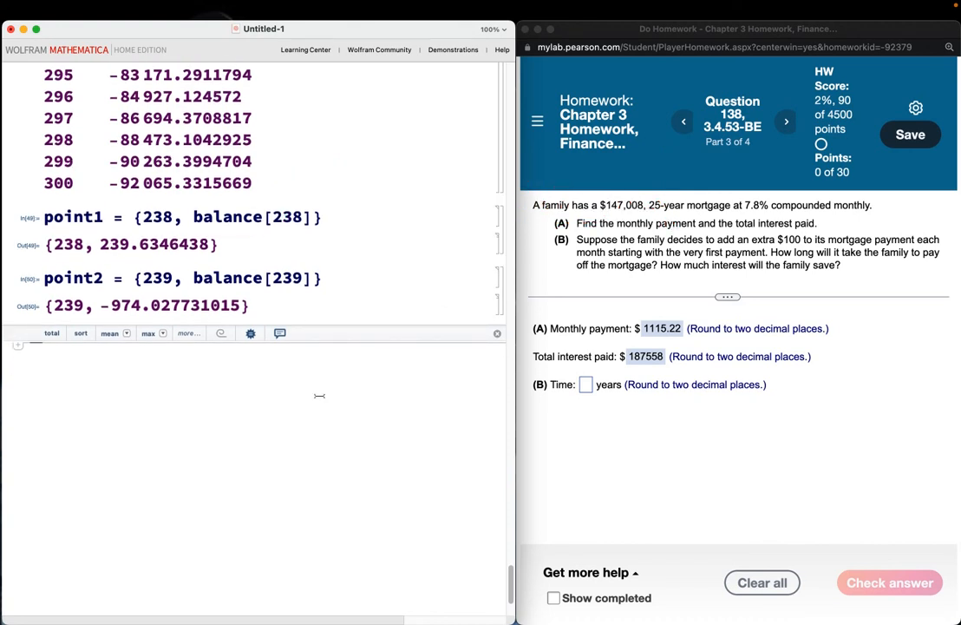
pyautogui.scroll(-2, 319, 395)
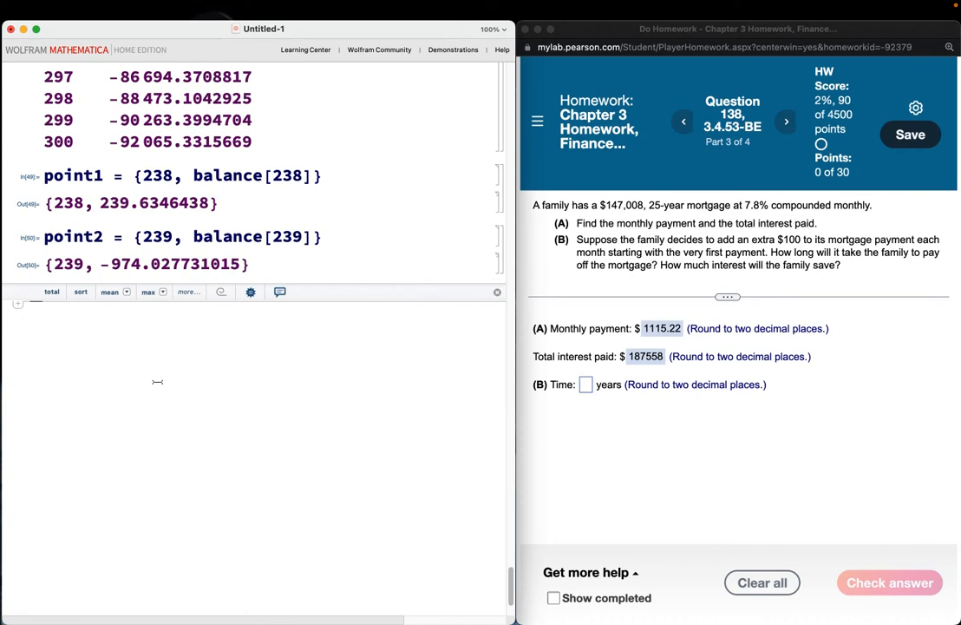
pyautogui.write('sl')
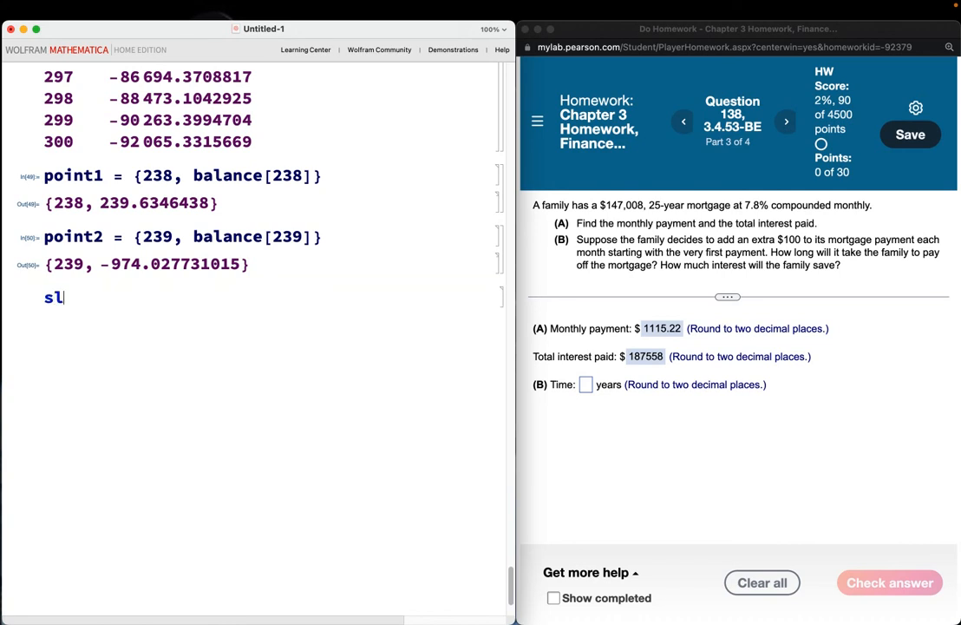
pyautogui.write('ope =')
pyautogui.moveTo(102, 264); pyautogui.dragTo(234, 264)
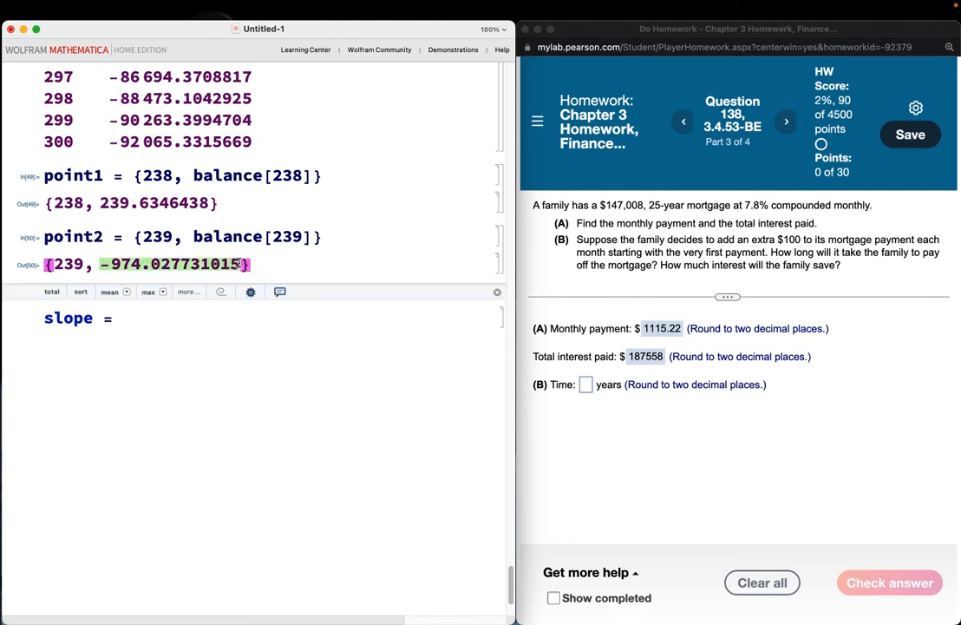
pyautogui.click(157, 317)
pyautogui.write('-974.0277310153201`')
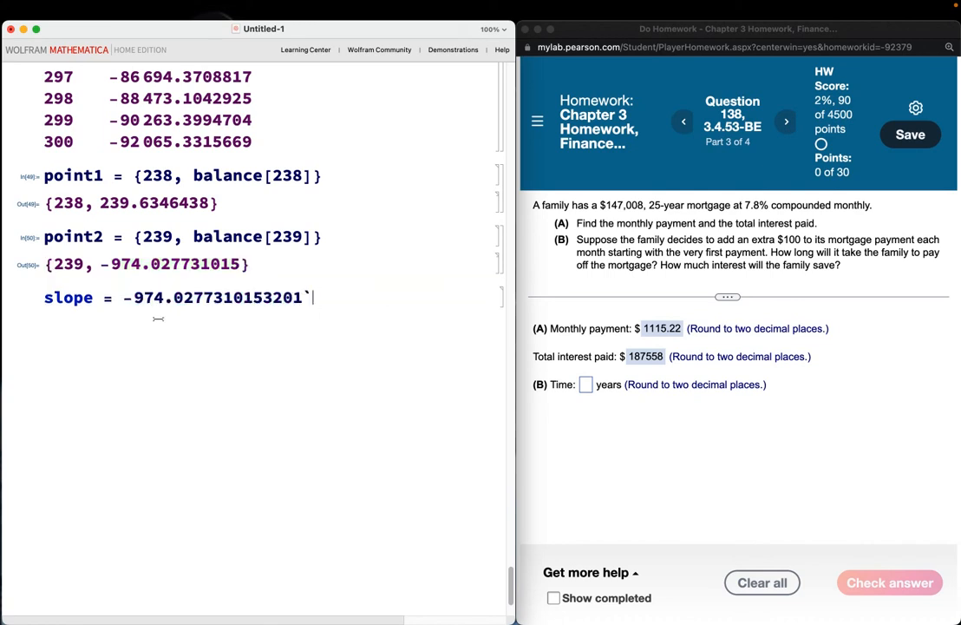
pyautogui.write('-')
pyautogui.click(113, 201)
pyautogui.moveTo(113, 202); pyautogui.dragTo(211, 201)
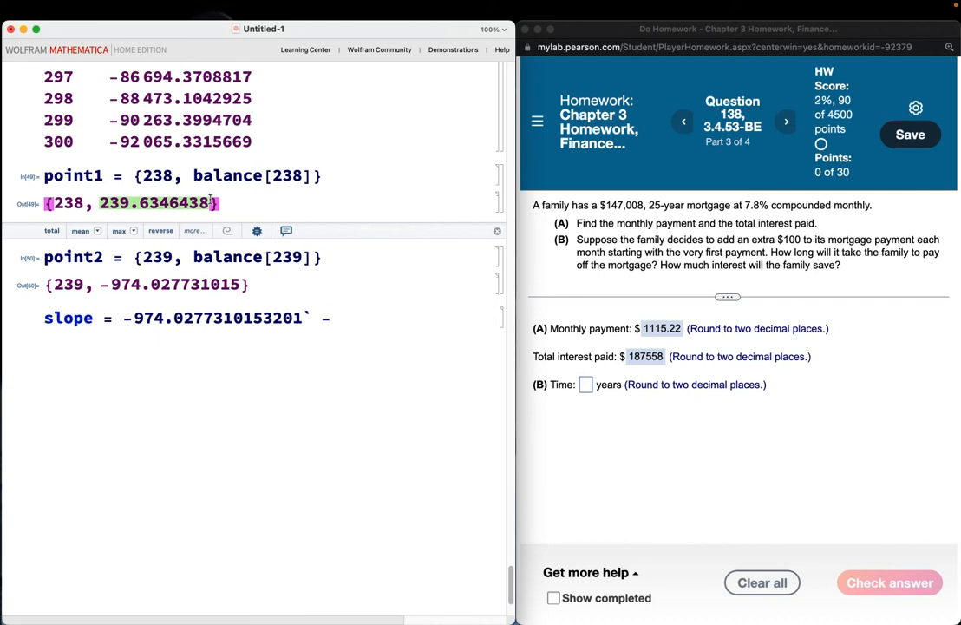
pyautogui.click(349, 326)
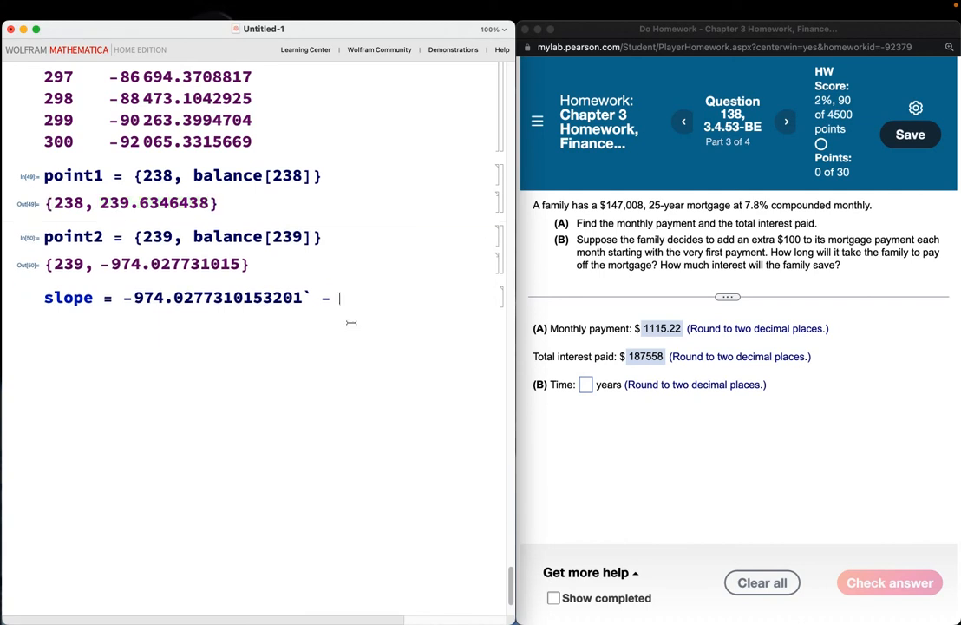
pyautogui.write('239.63464379998004`')
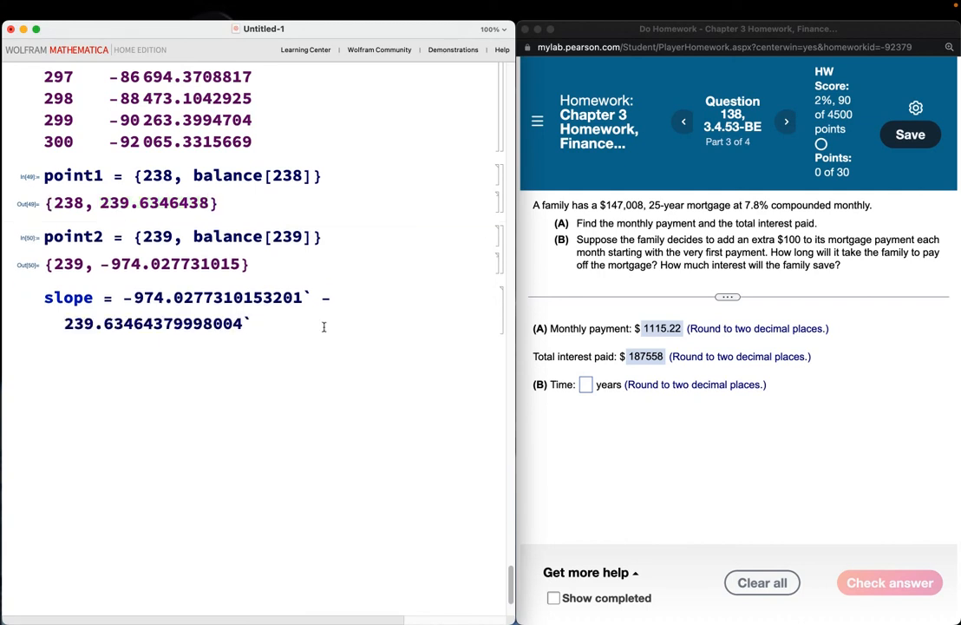
# Try placing the slope's balance difference in a fraction over 239 - 238, shortened to 1.
pyautogui.moveTo(254, 322); pyautogui.dragTo(126, 297)
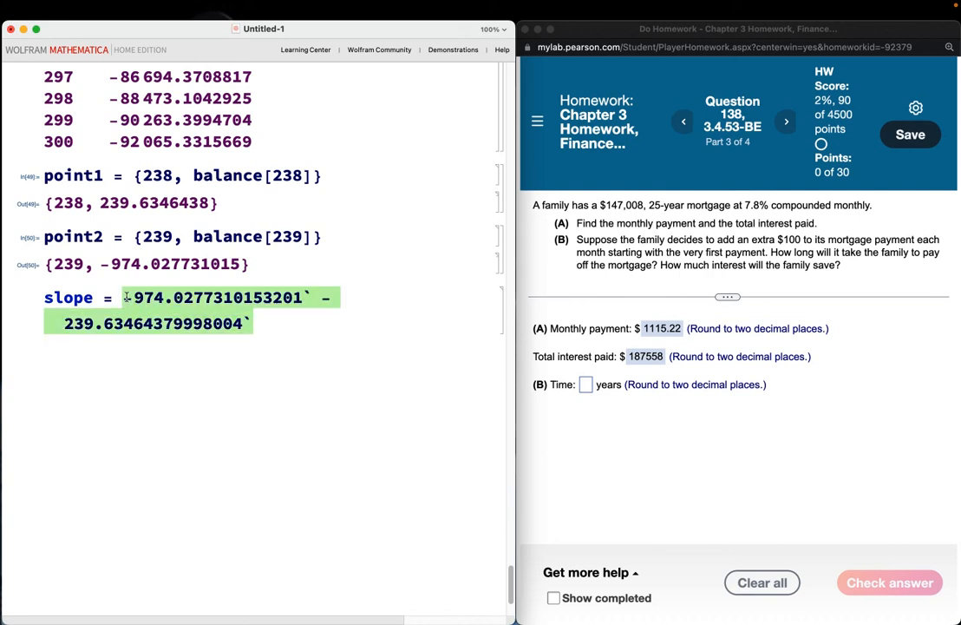
pyautogui.hotkey('ctrl', '/')
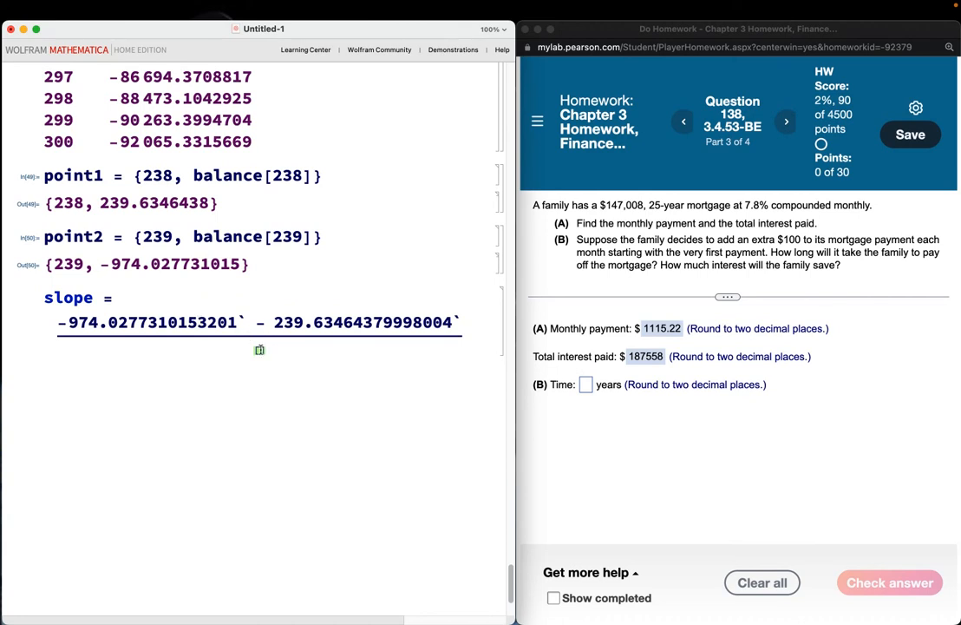
pyautogui.write('239')
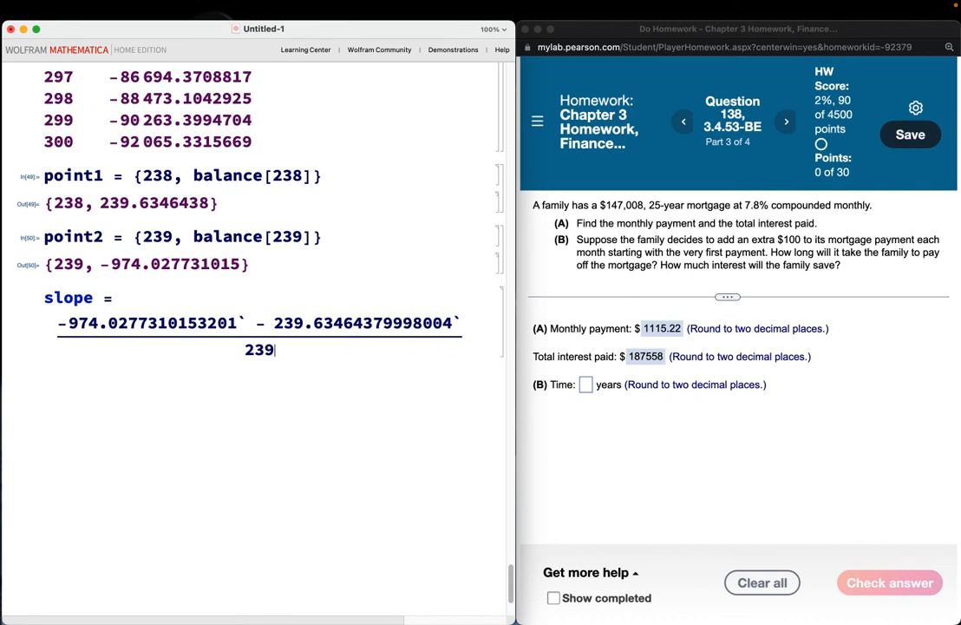
pyautogui.write(' - 238')
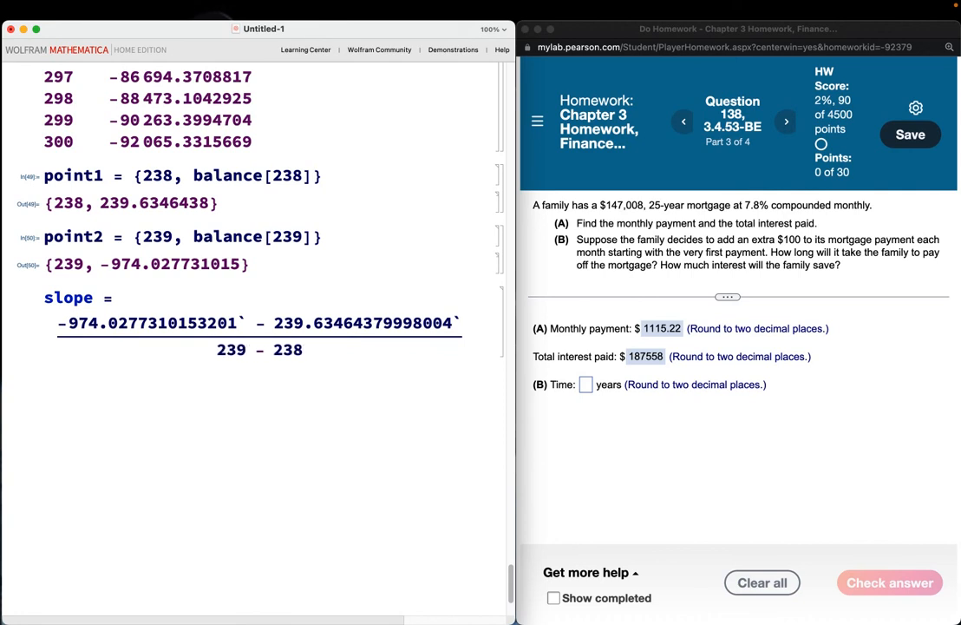
pyautogui.press('BackSpace')
pyautogui.press('BackSpace')
pyautogui.press('BackSpace')
pyautogui.press('BackSpace')
pyautogui.press('BackSpace')
pyautogui.press('BackSpace')
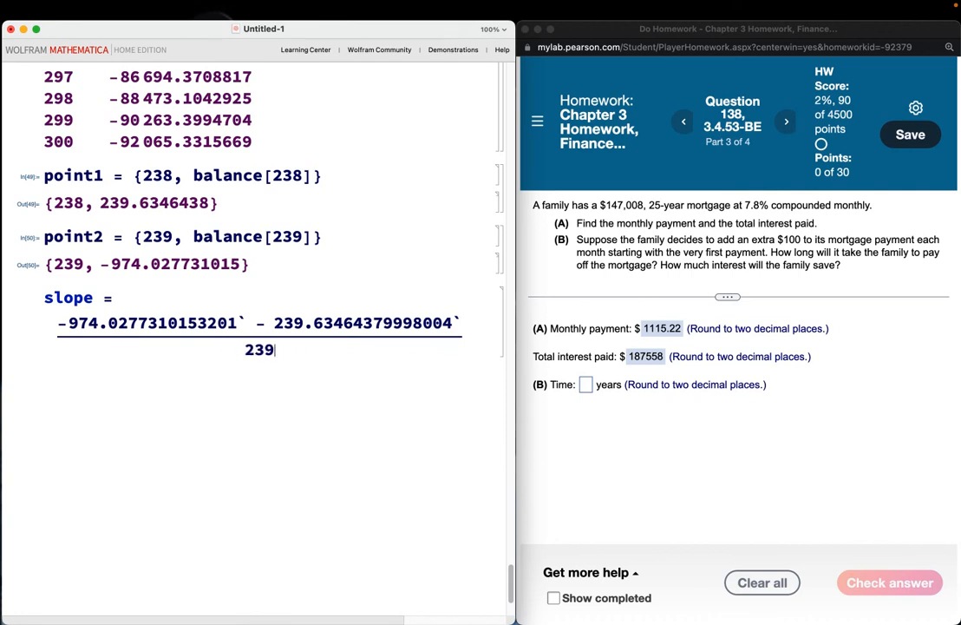
pyautogui.press('BackSpace')
pyautogui.write('1')
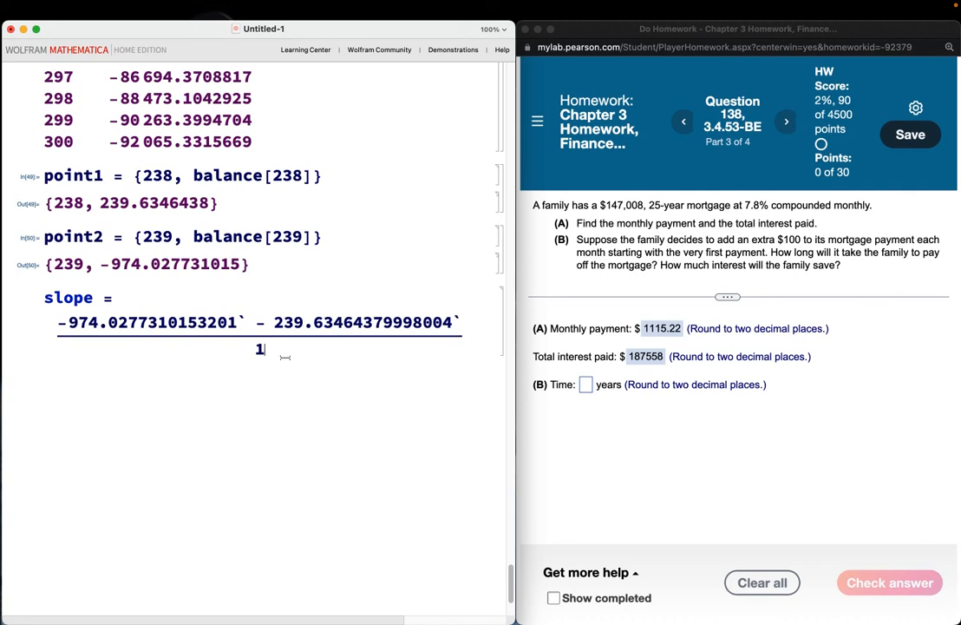
pyautogui.press('BackSpace')
pyautogui.press('BackSpace')
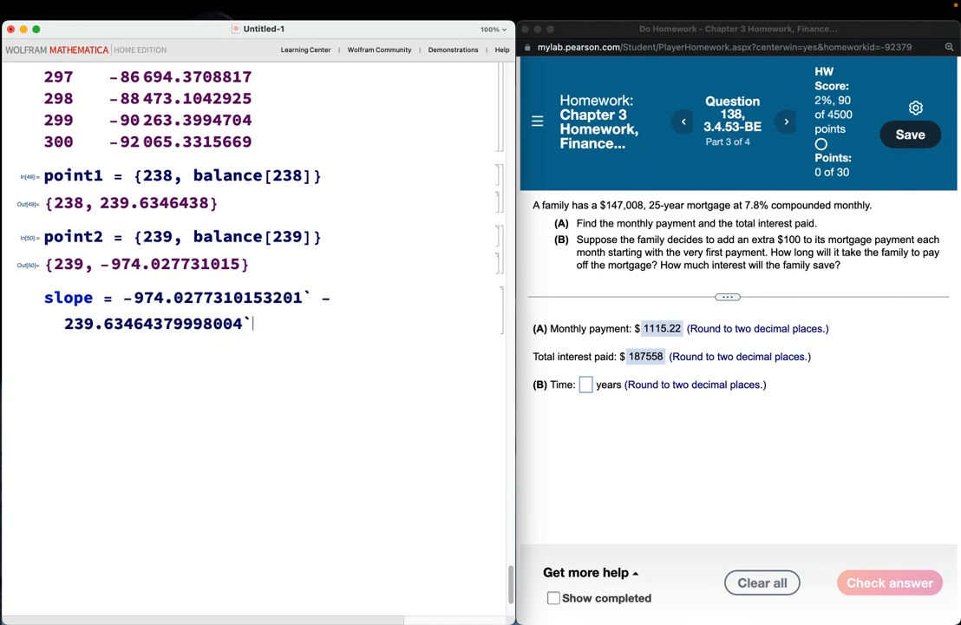
# Evaluate the slope assignment.
pyautogui.hotkey('shift', 'Return')
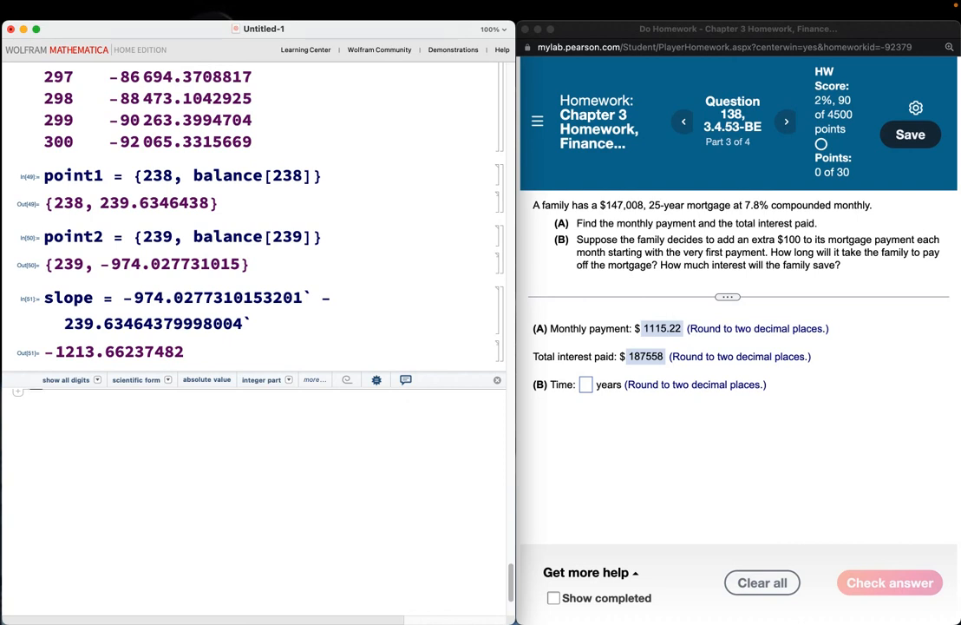
# Handwrite the line equation y = slope x + b and its rearrangement b = y - slope x over the homework page below part (B).
pyautogui.moveTo(563, 421)
pyautogui.mouseDown()
pyautogui.moveTo(579, 429)
pyautogui.moveTo(570, 477)
pyautogui.mouseUp()
pyautogui.moveTo(611, 433)
pyautogui.mouseDown()
pyautogui.moveTo(626, 430)
pyautogui.moveTo(637, 445)
pyautogui.mouseUp()
pyautogui.moveTo(668, 411); pyautogui.dragTo(673, 448)
pyautogui.moveTo(694, 438)
pyautogui.mouseDown()
pyautogui.moveTo(735, 444)
pyautogui.moveTo(753, 434)
pyautogui.moveTo(796, 440)
pyautogui.moveTo(766, 440)
pyautogui.moveTo(853, 427)
pyautogui.moveTo(833, 444)
pyautogui.mouseUp()
pyautogui.moveTo(864, 395); pyautogui.dragTo(864, 438)
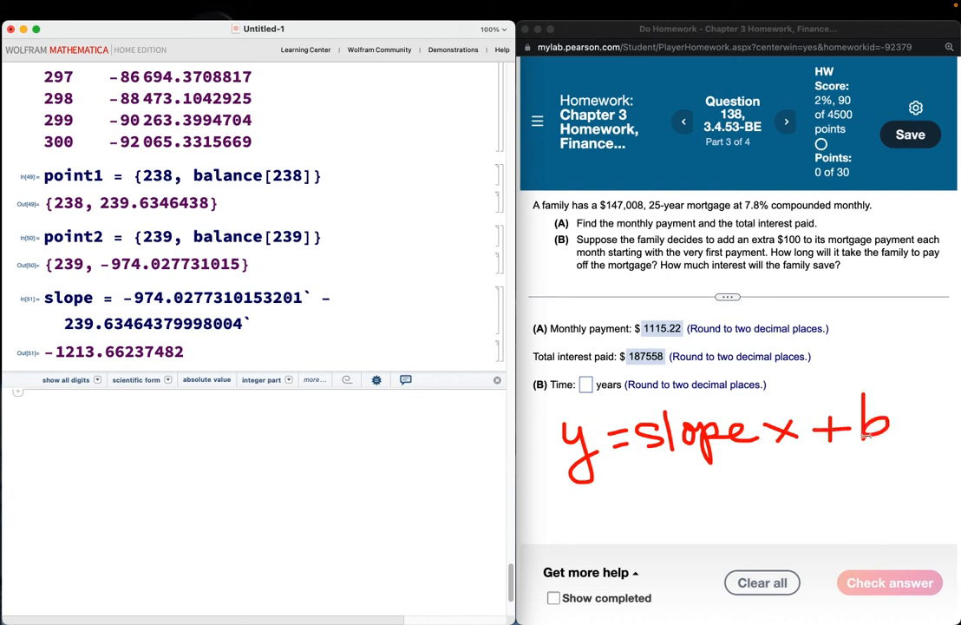
pyautogui.moveTo(642, 465)
pyautogui.mouseDown()
pyautogui.moveTo(645, 507)
pyautogui.moveTo(718, 488)
pyautogui.moveTo(719, 502)
pyautogui.moveTo(762, 483)
pyautogui.moveTo(742, 538)
pyautogui.mouseUp()
pyautogui.click(821, 489)
pyautogui.moveTo(778, 506); pyautogui.dragTo(827, 496)
pyautogui.moveTo(843, 459)
pyautogui.mouseDown()
pyautogui.moveTo(838, 505)
pyautogui.moveTo(876, 486)
pyautogui.moveTo(869, 523)
pyautogui.moveTo(885, 502)
pyautogui.moveTo(920, 505)
pyautogui.moveTo(930, 489)
pyautogui.moveTo(958, 501)
pyautogui.moveTo(939, 508)
pyautogui.mouseUp()
pyautogui.click(895, 496)
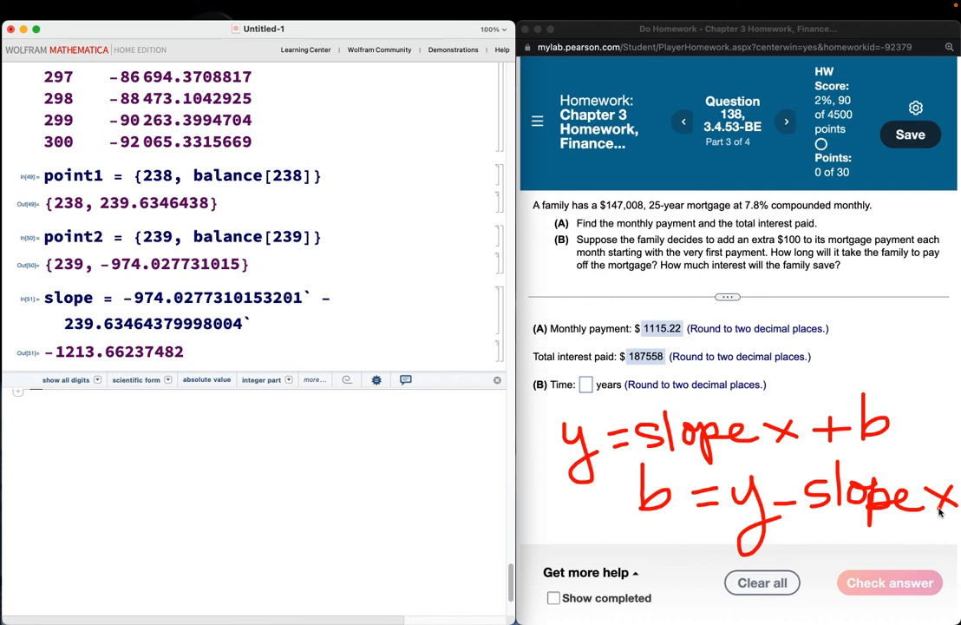
# Start an intercept assignment in a new cell with point2's balance, -974.0277310153201`, as its first term.
pyautogui.click(88, 419)
pyautogui.write('intercep')
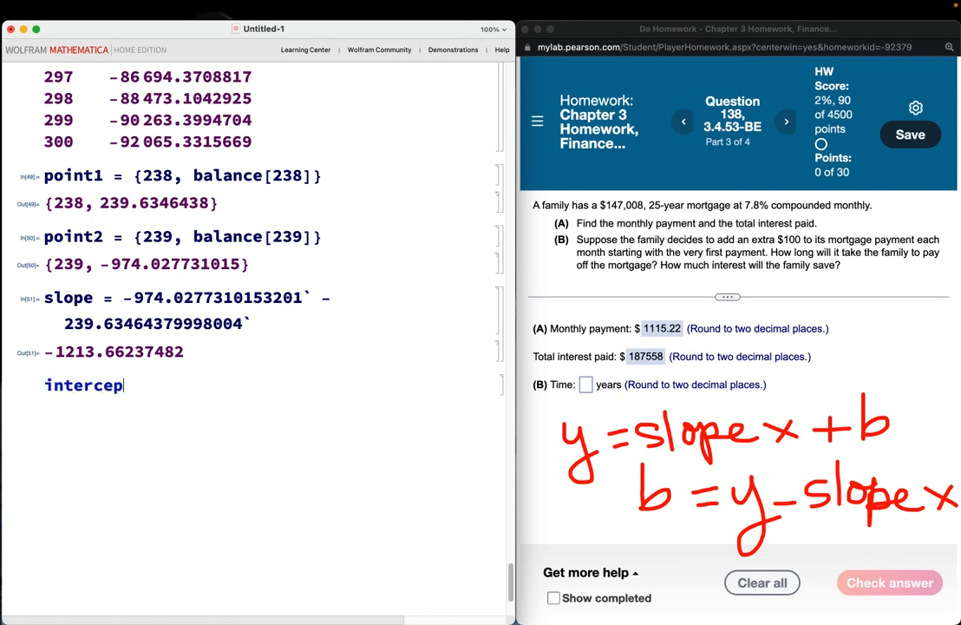
pyautogui.write('t =')
pyautogui.click(234, 264)
pyautogui.moveTo(235, 263); pyautogui.dragTo(96, 264)
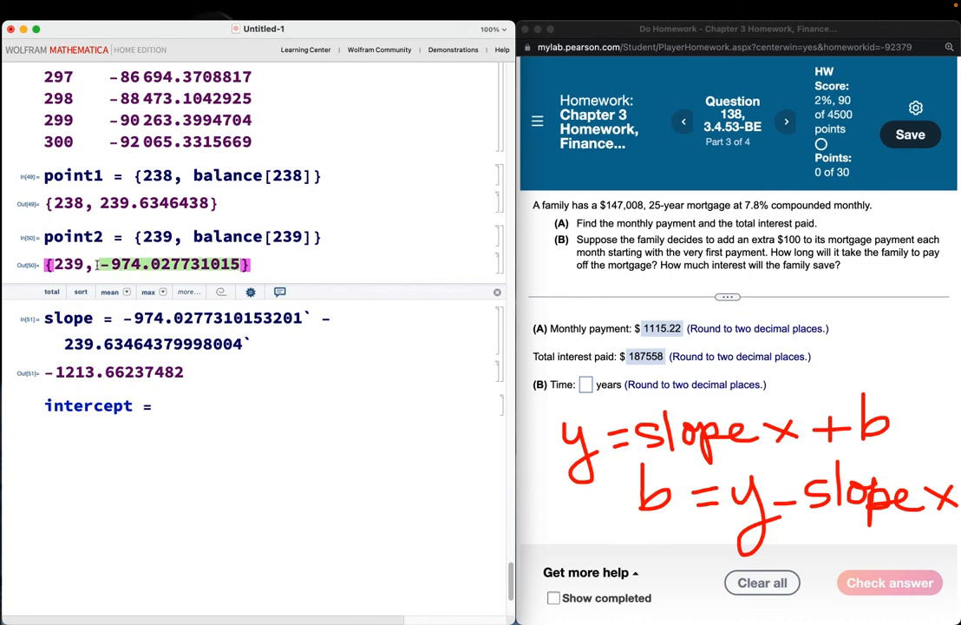
pyautogui.click(180, 408)
pyautogui.write('-974.0277310153201`')
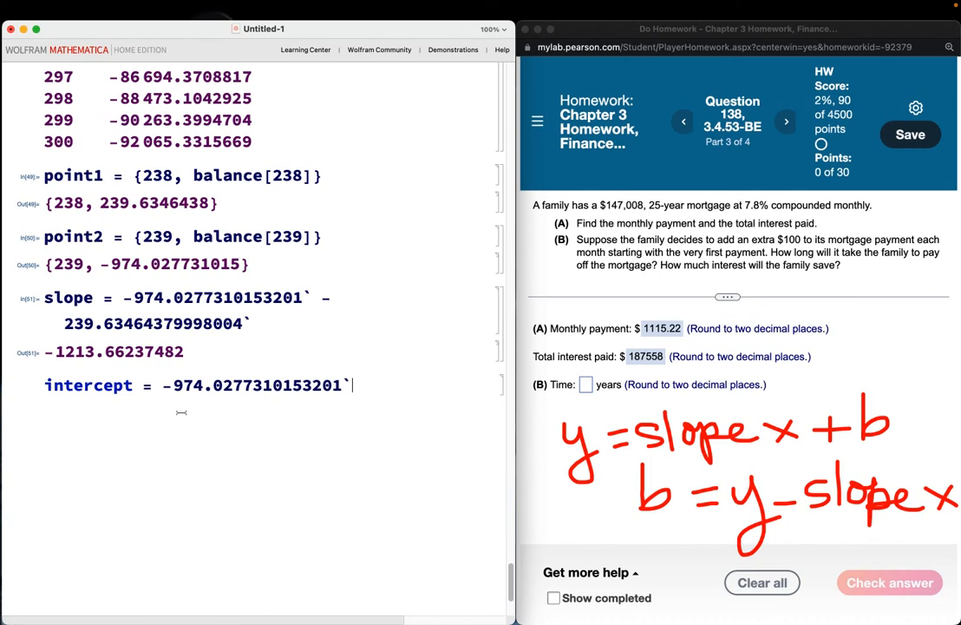
# Subtract slope times 239 in the intercept assignment and evaluate it.
pyautogui.write('- slope')
pyautogui.doubleClick(54, 264)
pyautogui.press('super+c')
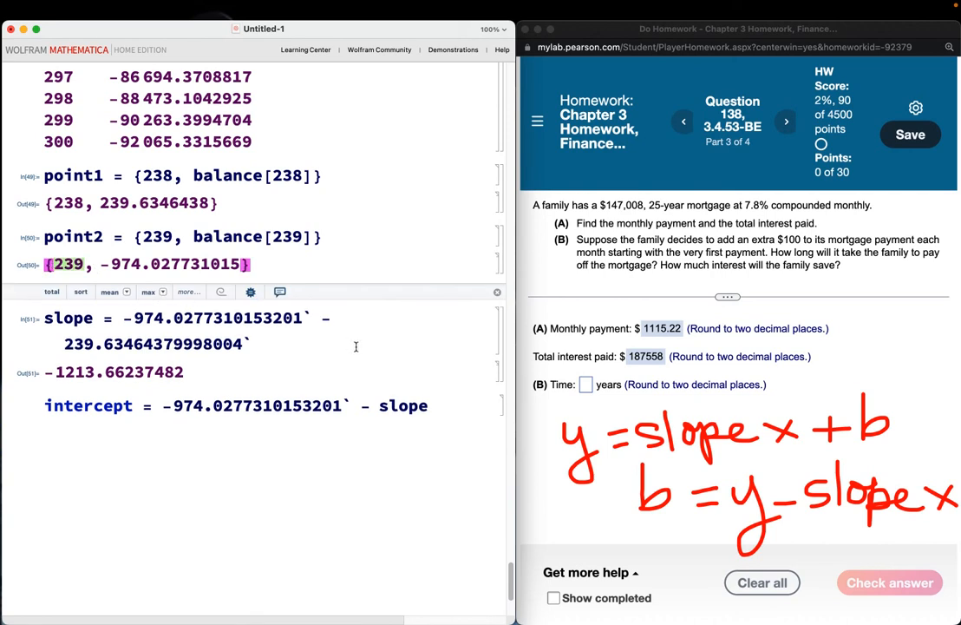
pyautogui.click(441, 403)
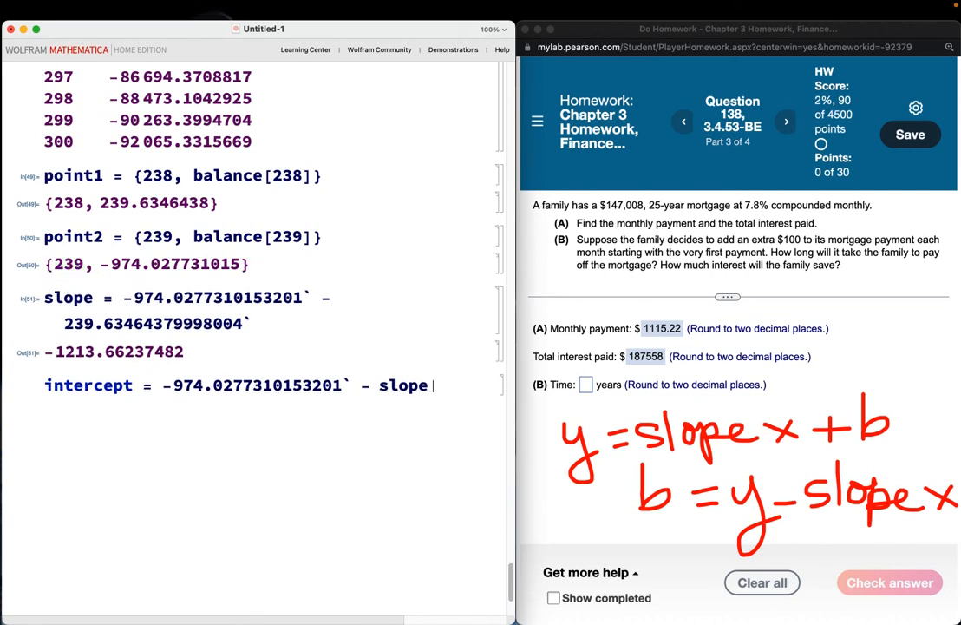
pyautogui.press('super+v')
pyautogui.press('BackSpace')
pyautogui.press('BackSpace')
pyautogui.press('BackSpace')
pyautogui.press('BackSpace')
pyautogui.write('239')
pyautogui.hotkey('shift', 'Return')
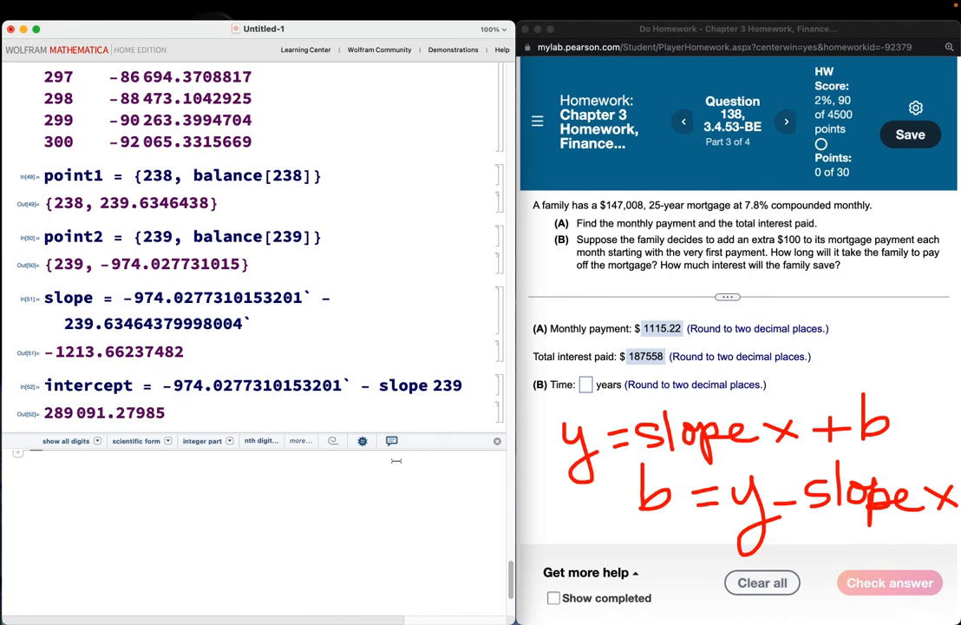
# Enter Solve[0 == slope * whatNumber + intercept, whatNumber] in a new cell below the intercept result.
pyautogui.scroll(-2, 396, 461)
pyautogui.write('S')
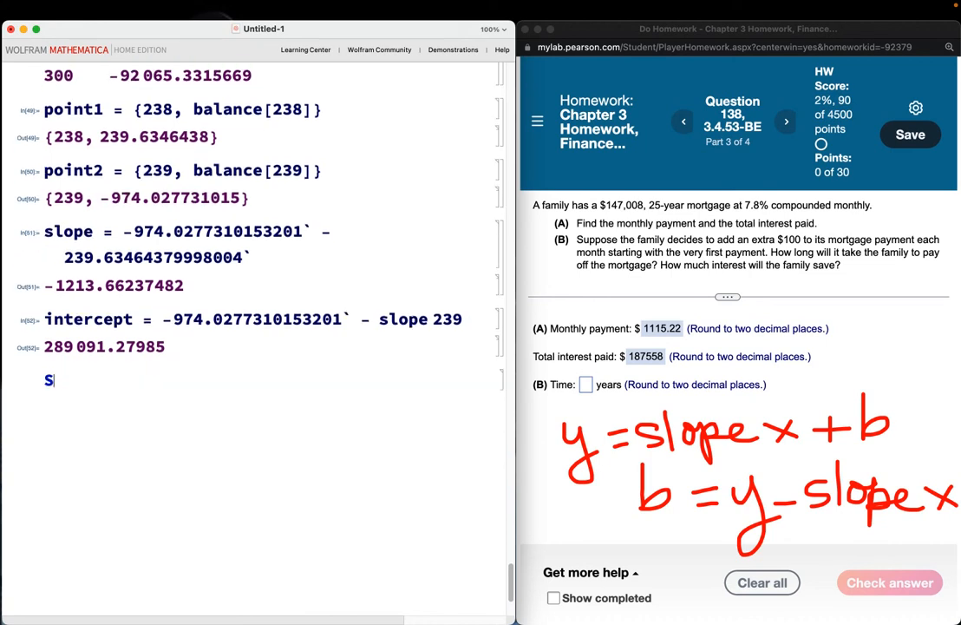
pyautogui.write('olve[')
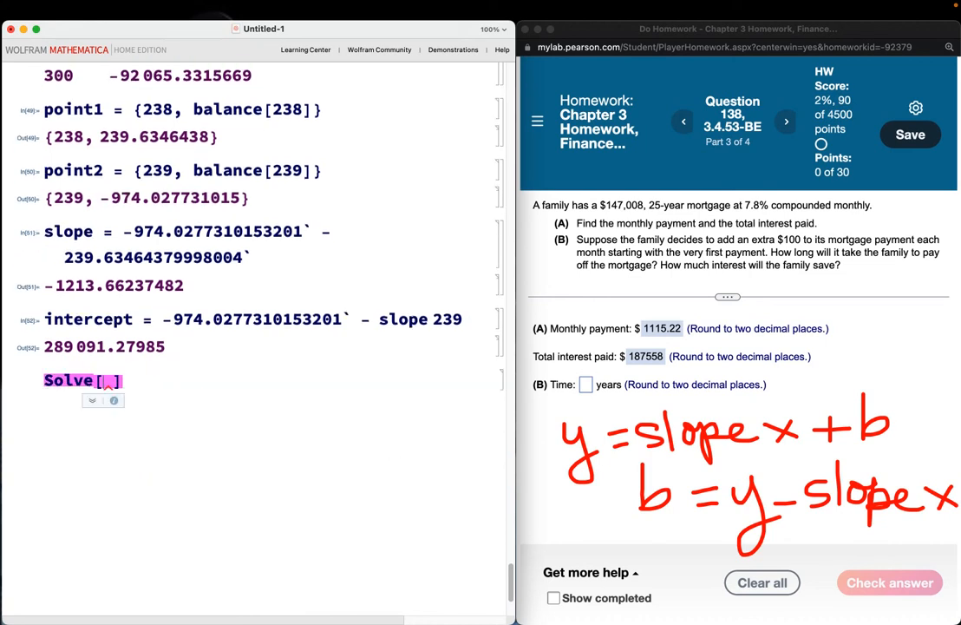
pyautogui.write('0 == ')
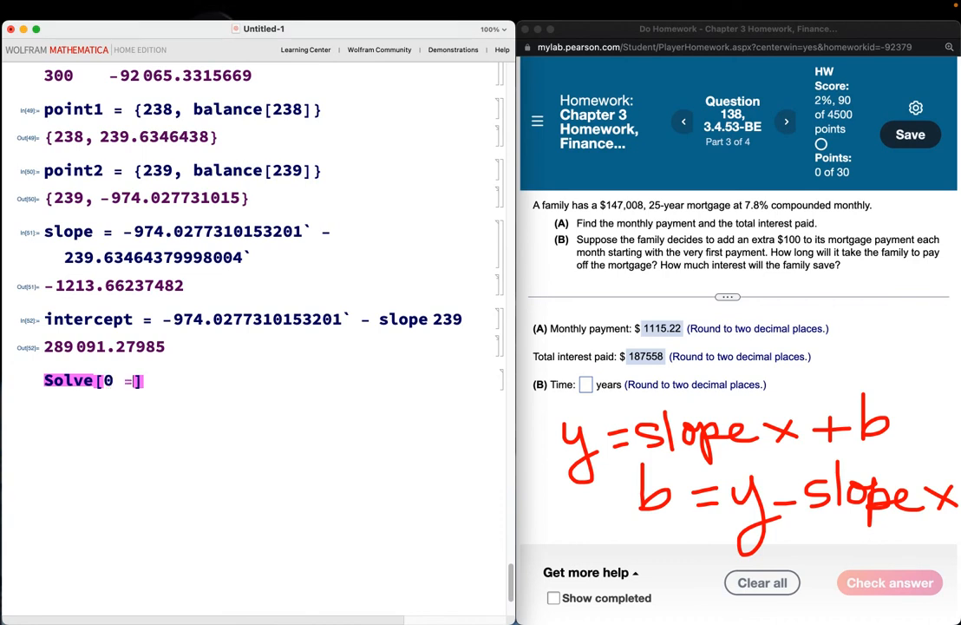
pyautogui.write('slope * ')
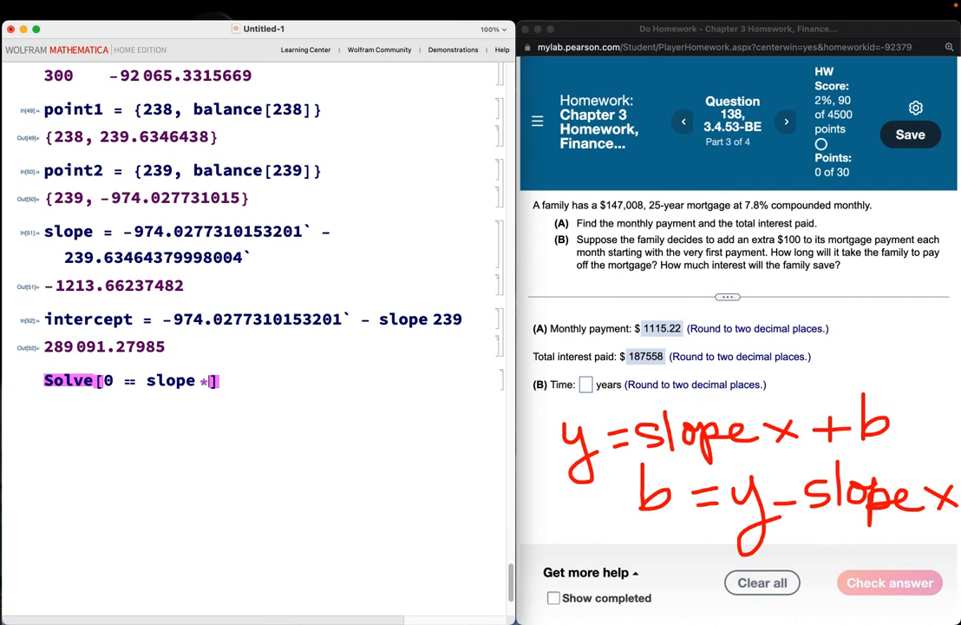
pyautogui.write('whatNumbe')
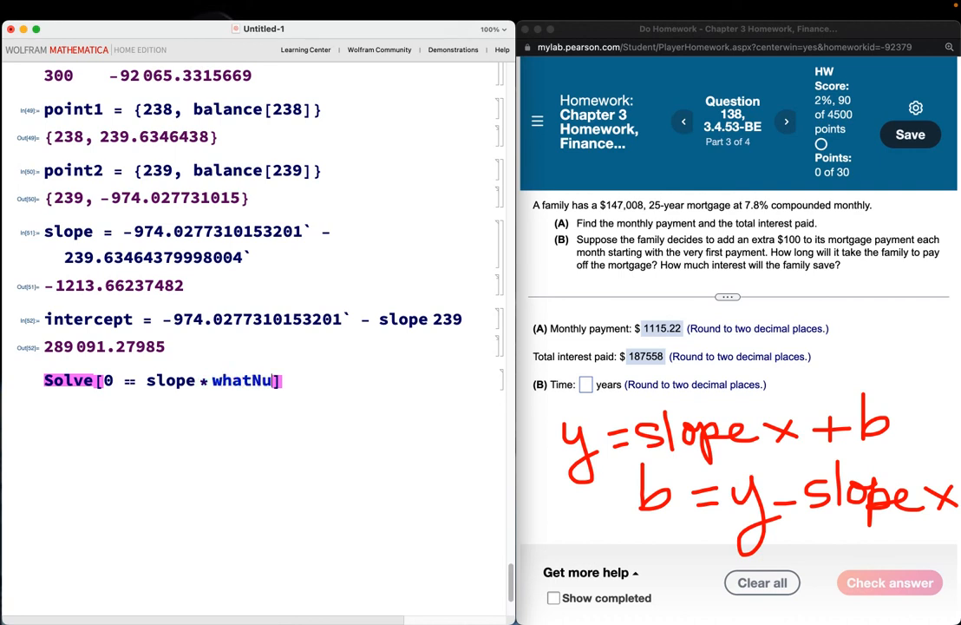
pyautogui.write('r')
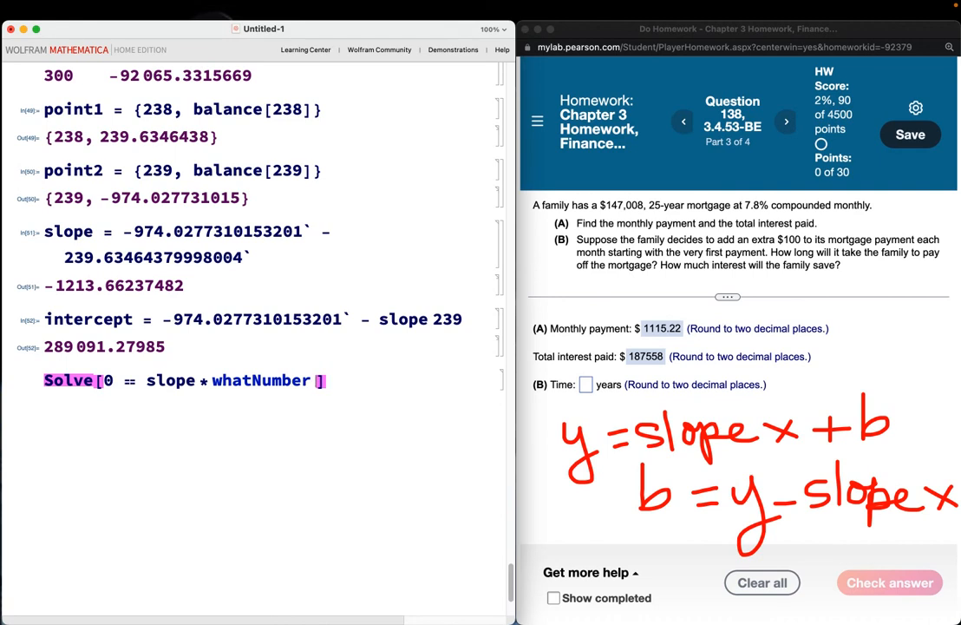
pyautogui.write(' + intercept')
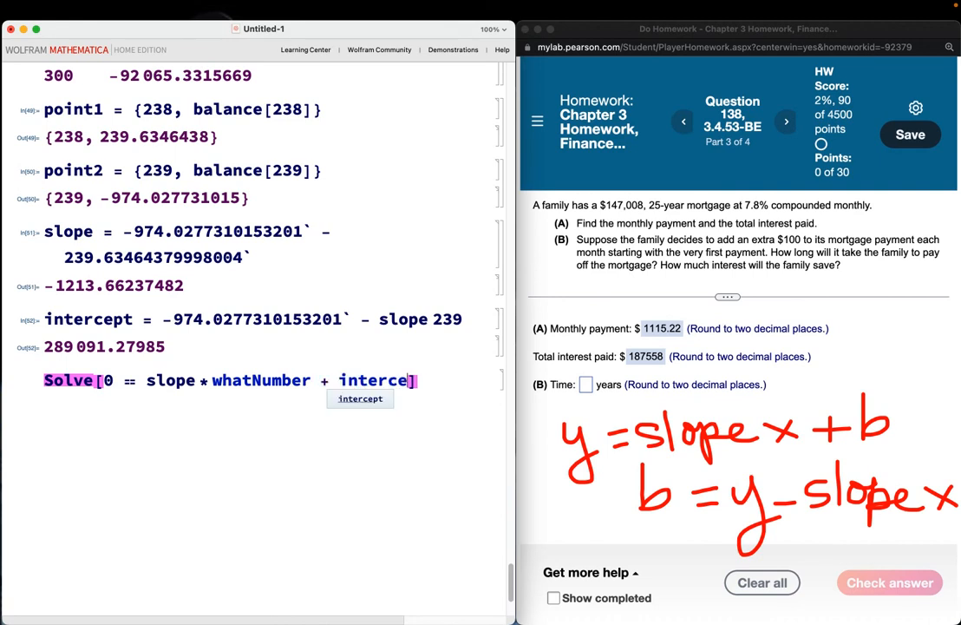
pyautogui.write(', ')
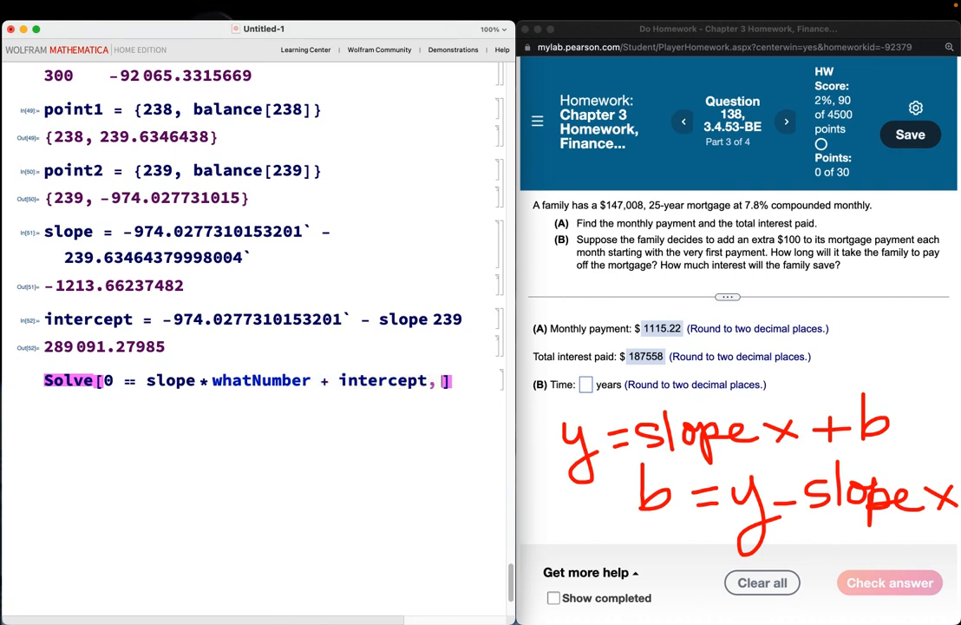
pyautogui.write('whatNumber')
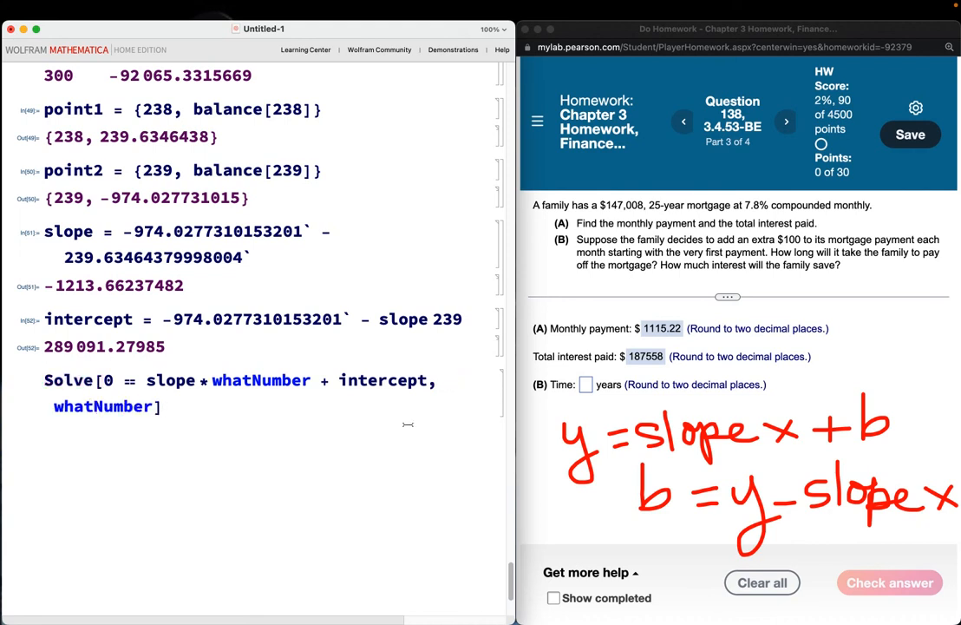
# Set the syntax color of global symbols that have no value assigned to Maraschino in the preferences, and close them.
pyautogui.click(503, 51)
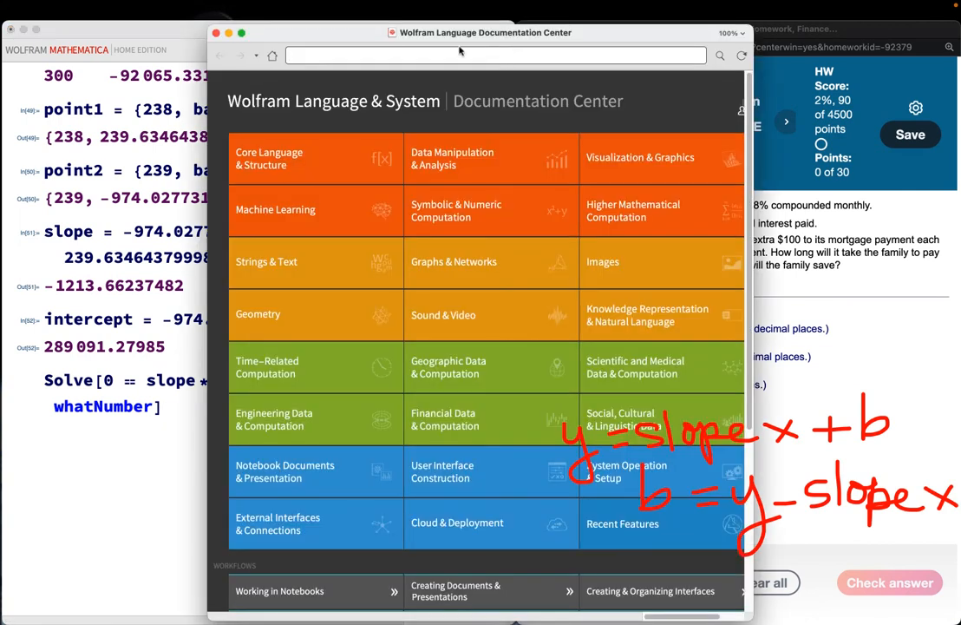
pyautogui.click(216, 34)
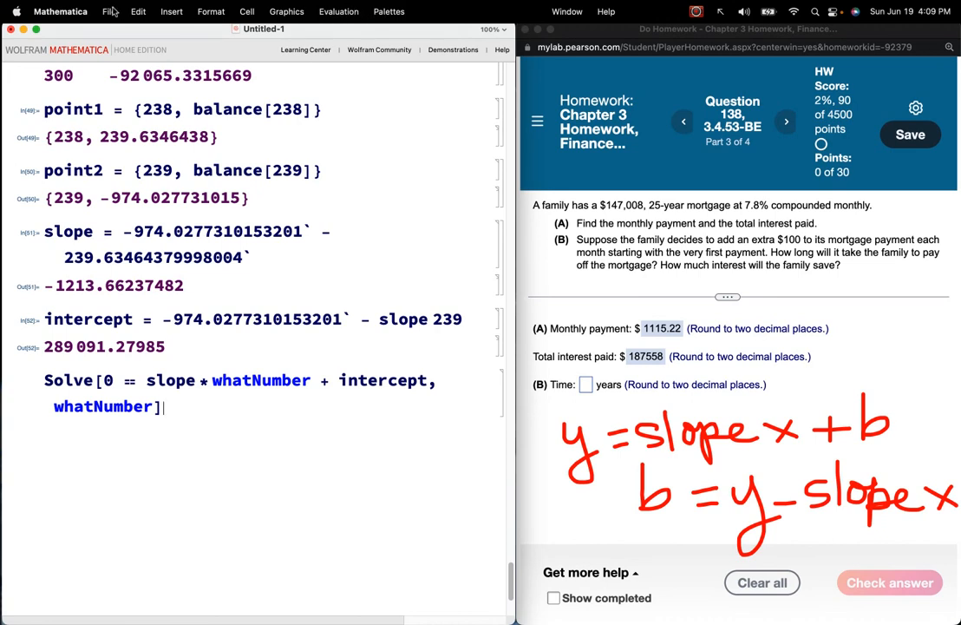
pyautogui.click(56, 14)
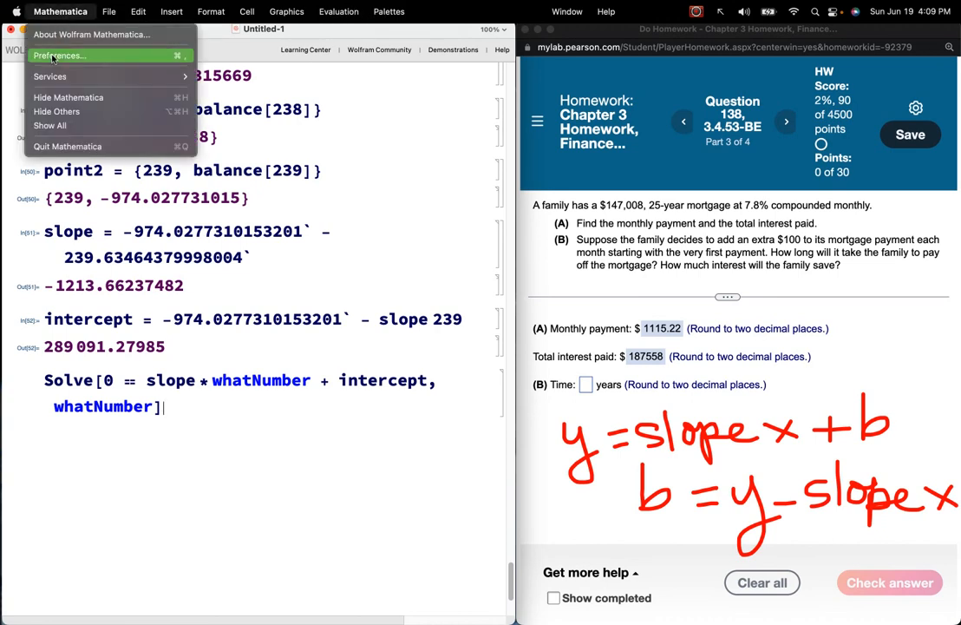
pyautogui.click(59, 55)
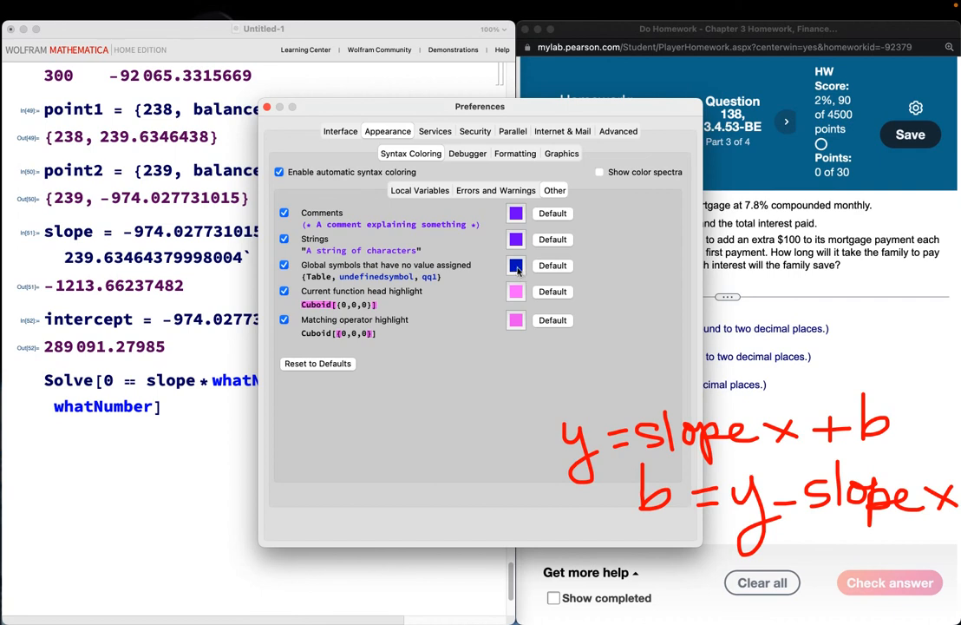
pyautogui.click(516, 266)
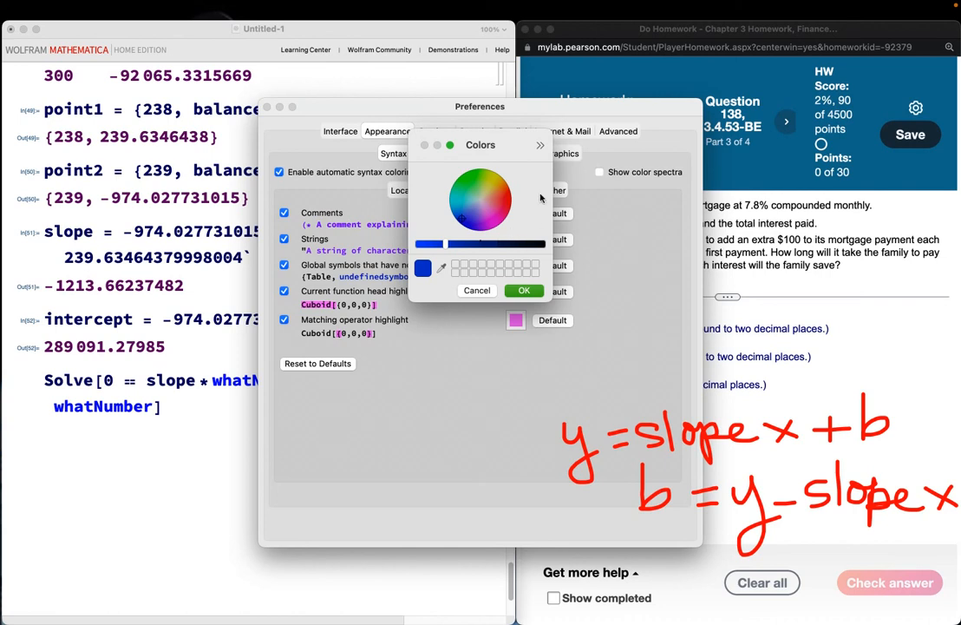
pyautogui.click(540, 145)
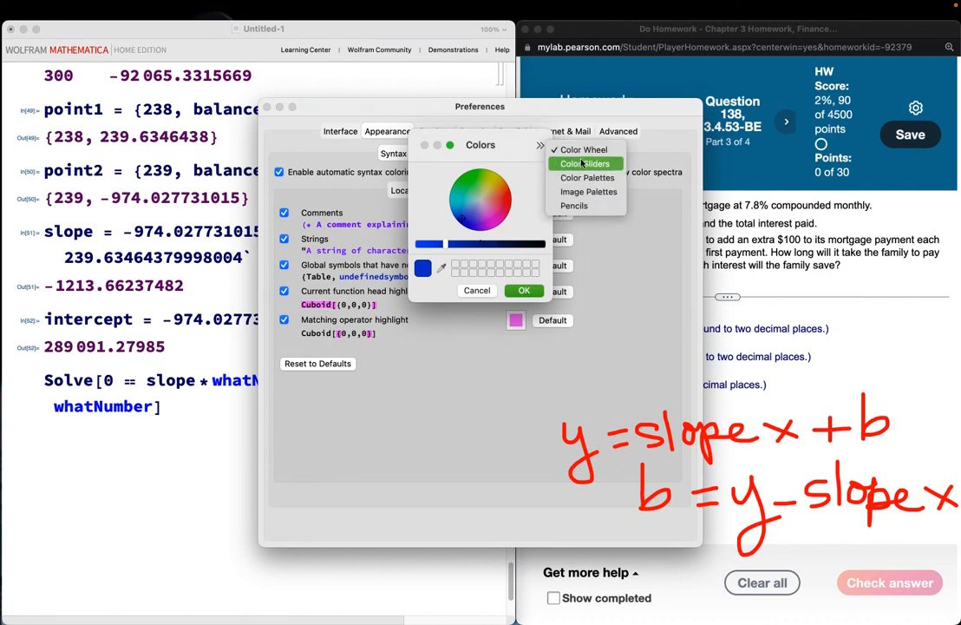
pyautogui.click(572, 205)
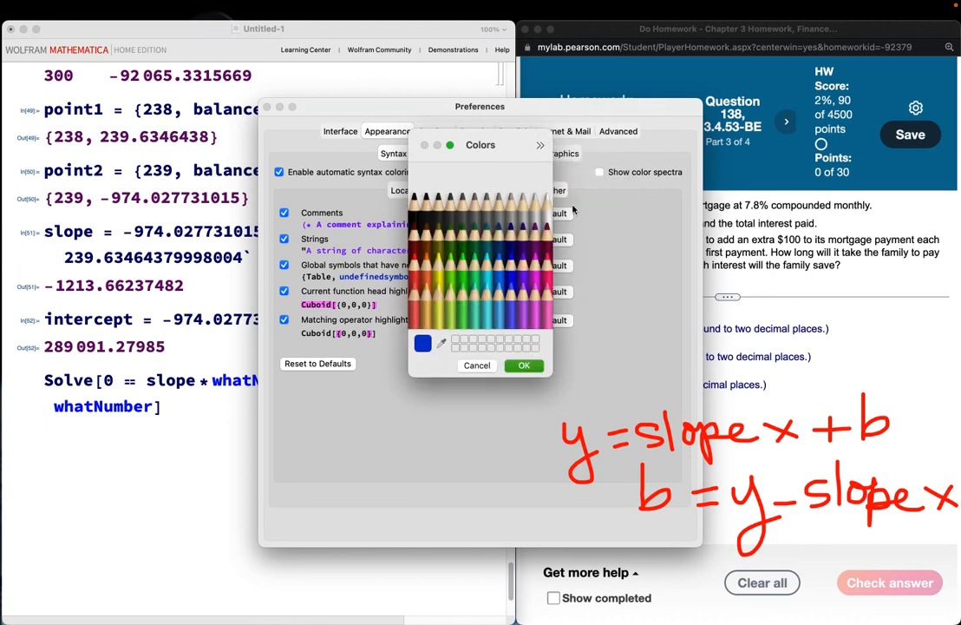
pyautogui.click(413, 270)
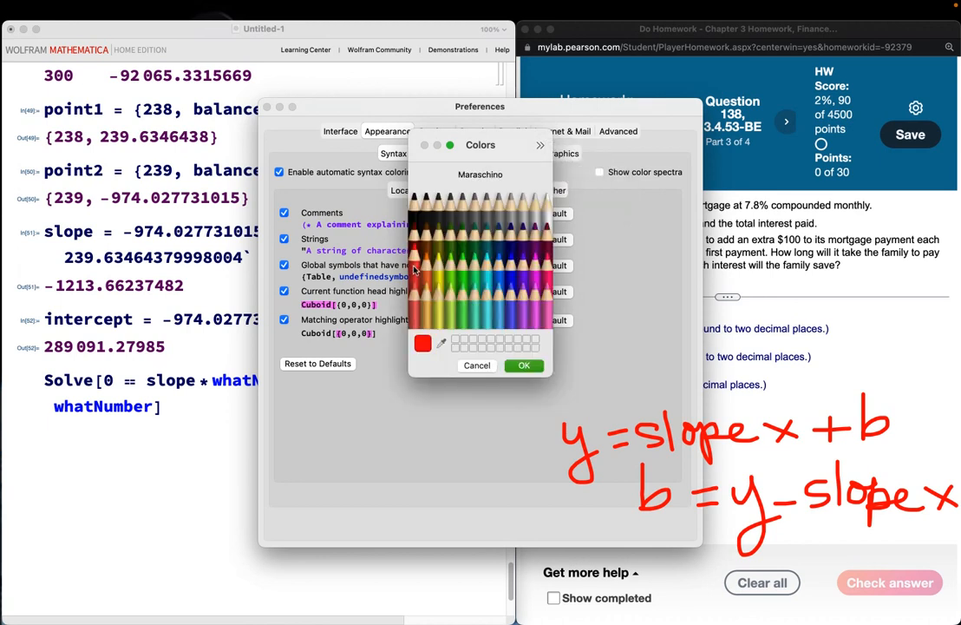
pyautogui.click(524, 365)
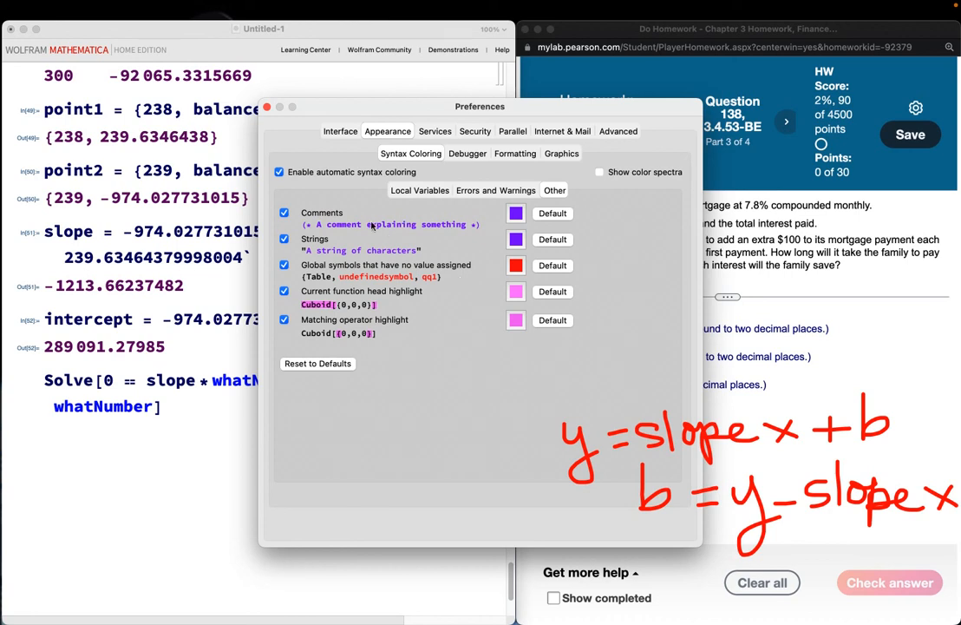
pyautogui.click(266, 107)
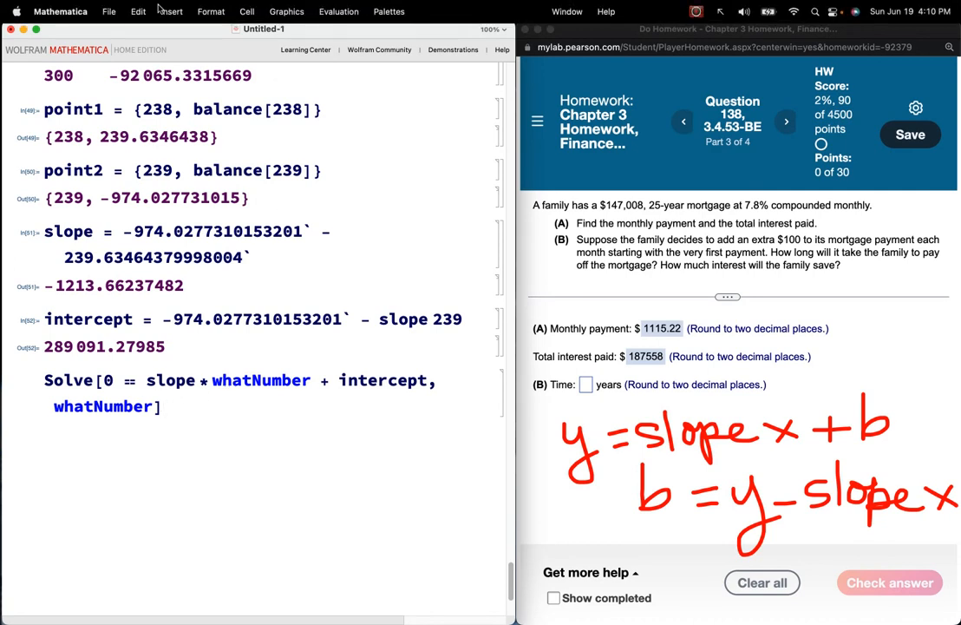
# Reopen the syntax coloring preferences and set the color of global symbols that have no value assigned to Blueberry.
pyautogui.click(61, 12)
pyautogui.click(63, 57)
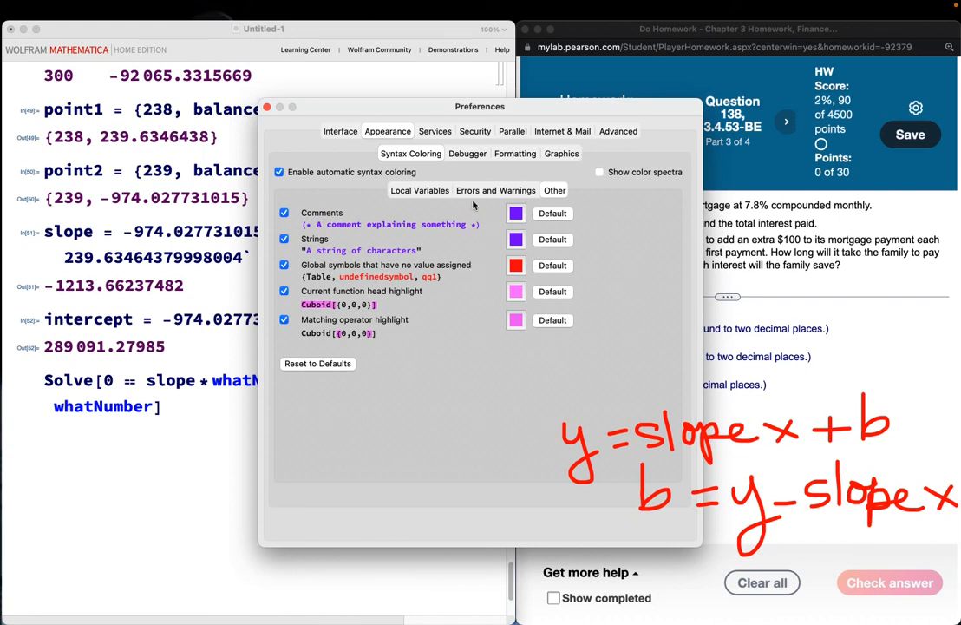
pyautogui.click(426, 194)
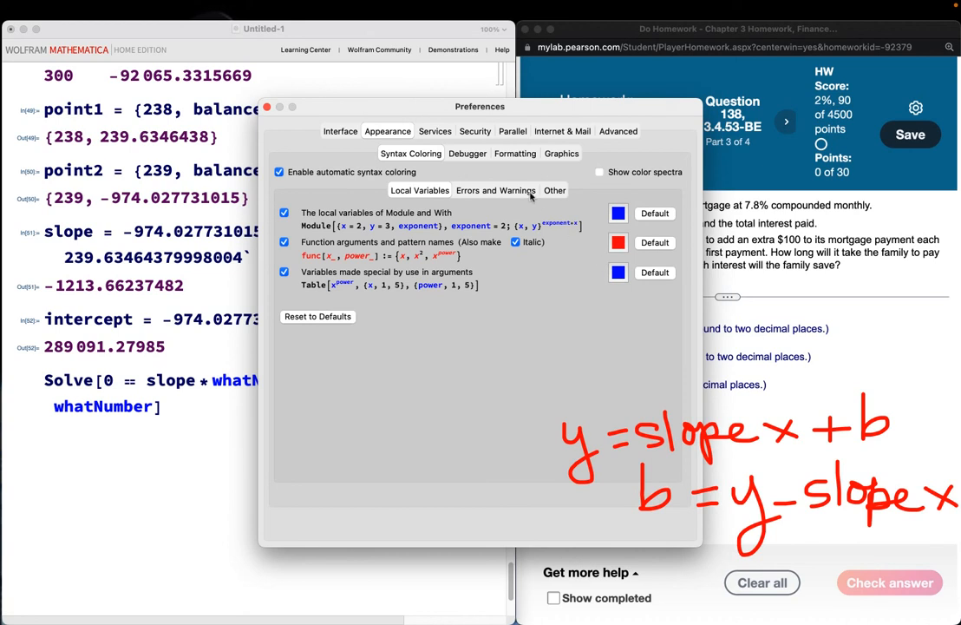
pyautogui.click(556, 190)
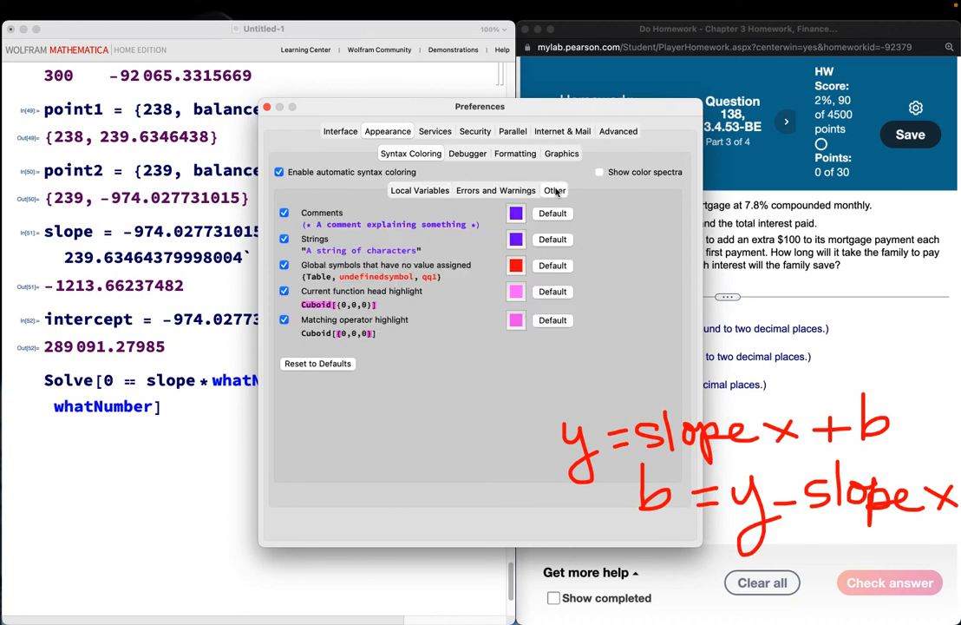
pyautogui.click(517, 266)
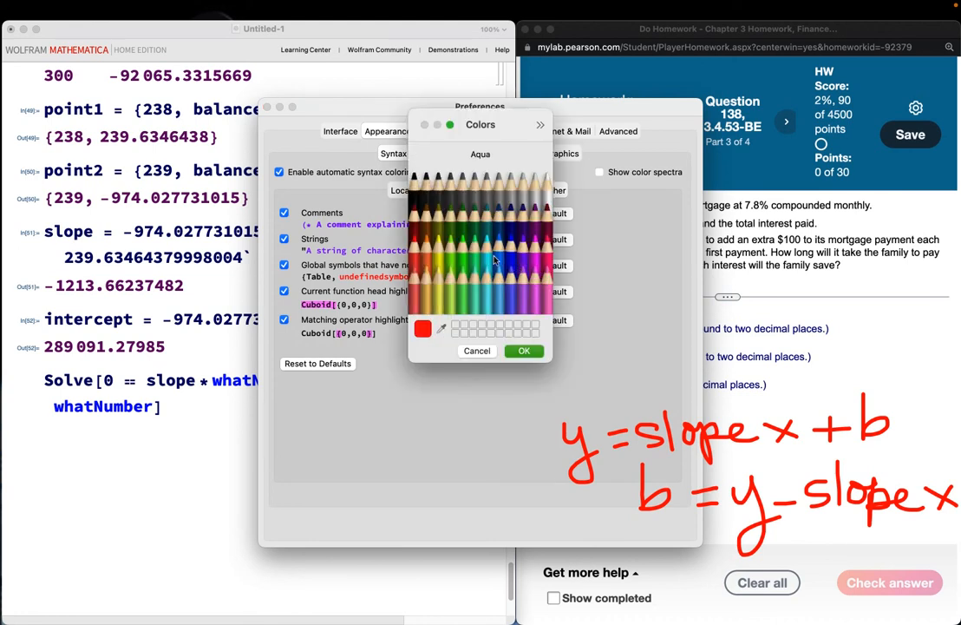
pyautogui.click(511, 251)
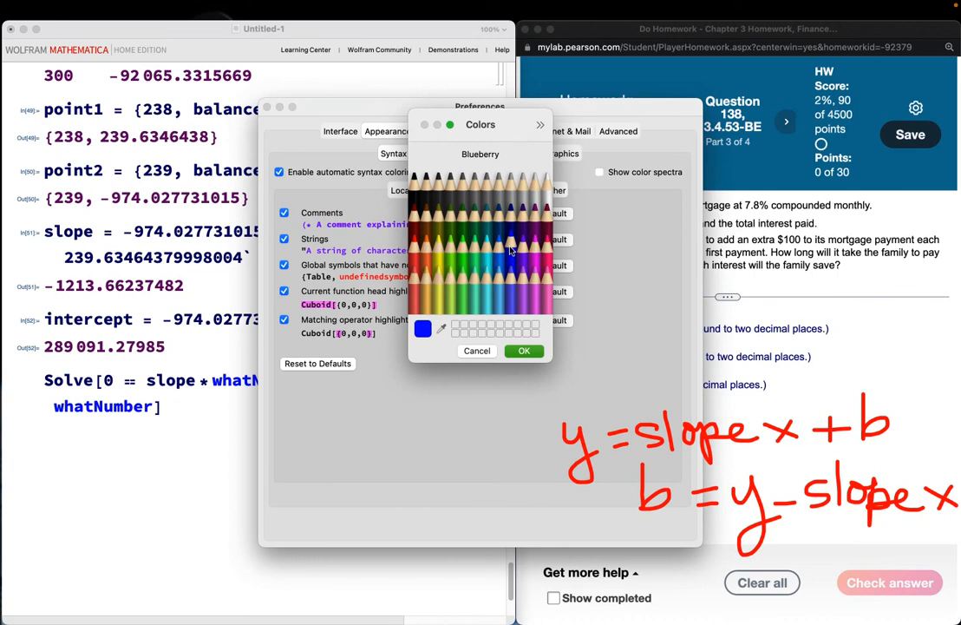
pyautogui.click(524, 352)
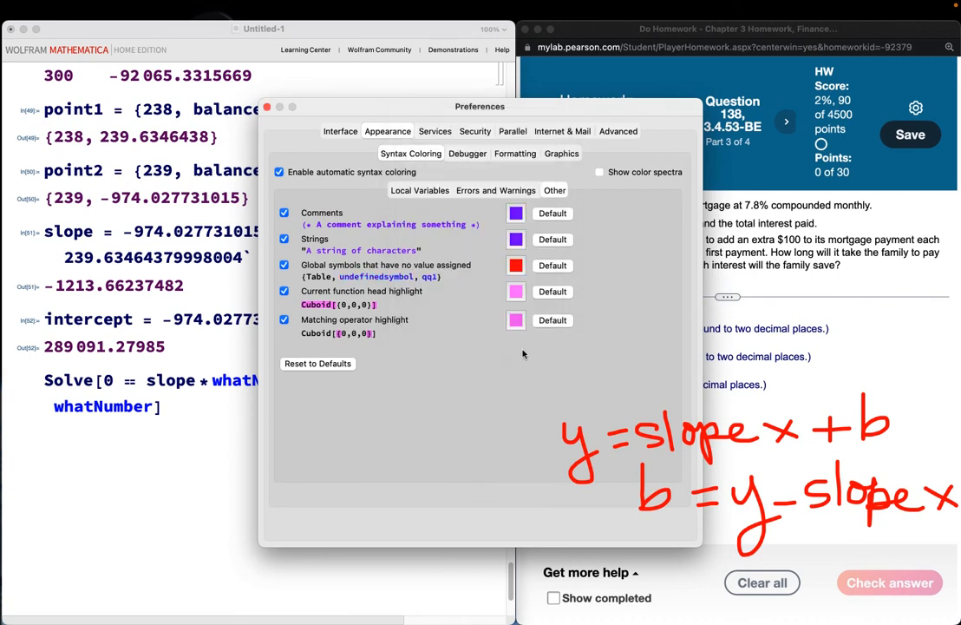
# Set the color of local variables made special by use in arguments to Maraschino, and close the preferences.
pyautogui.click(421, 191)
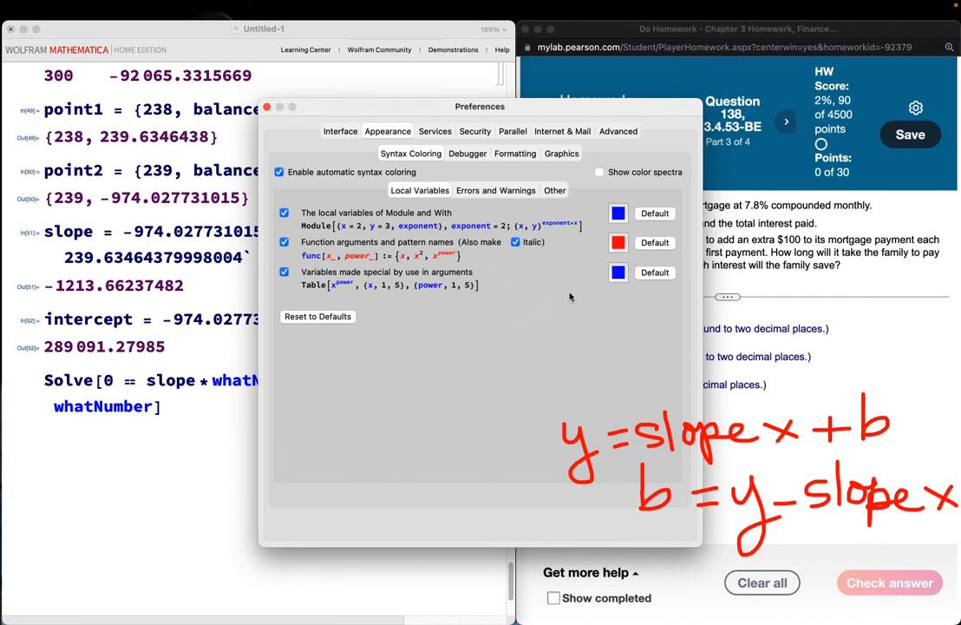
pyautogui.click(619, 274)
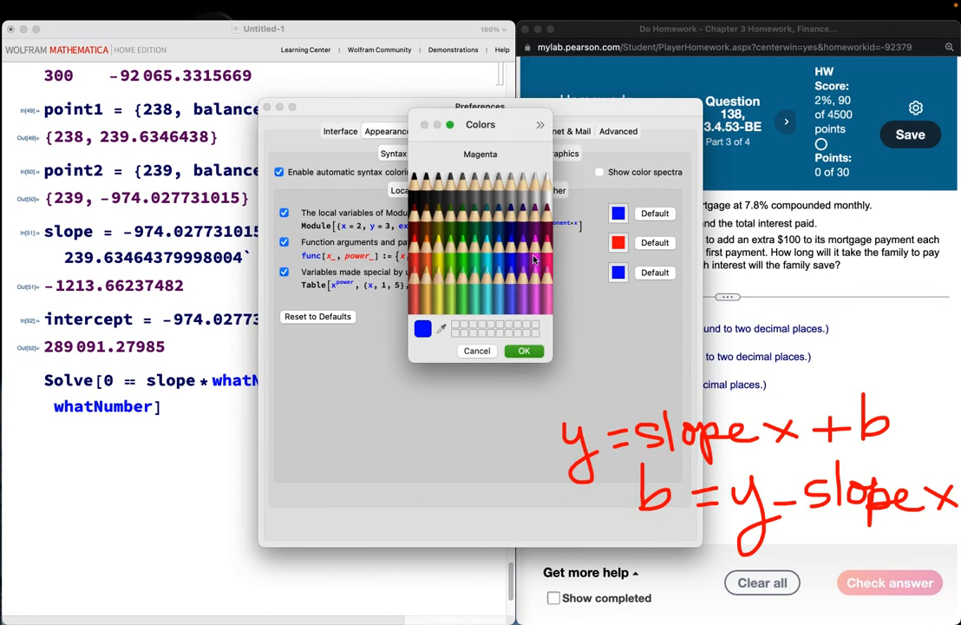
pyautogui.click(414, 243)
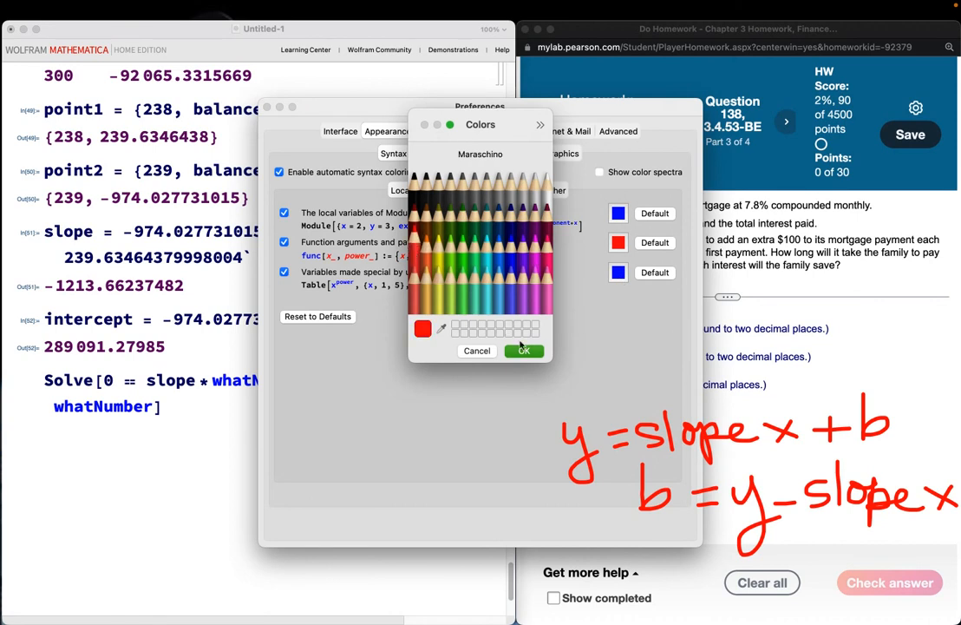
pyautogui.click(523, 352)
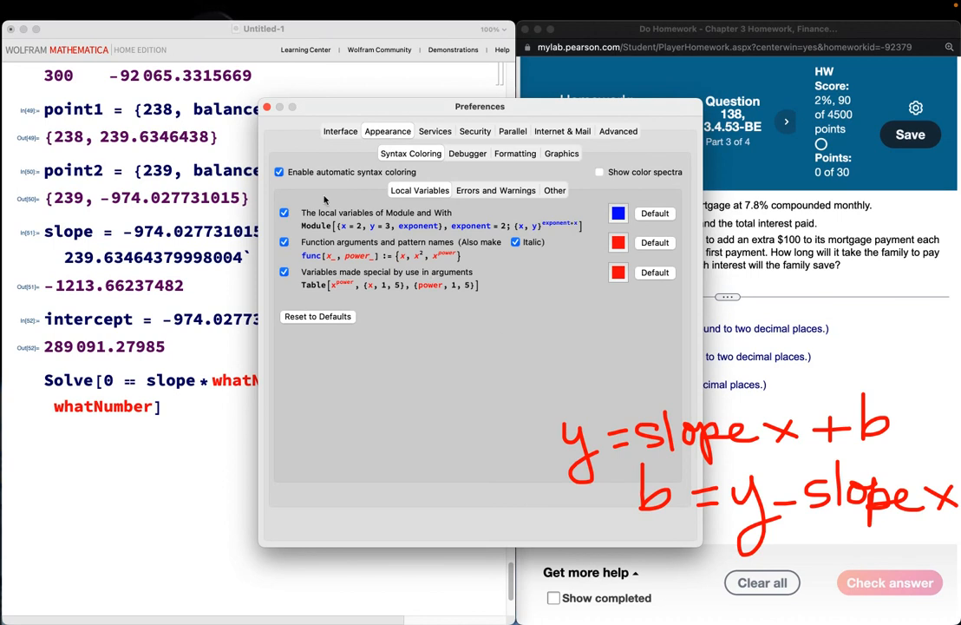
pyautogui.click(267, 108)
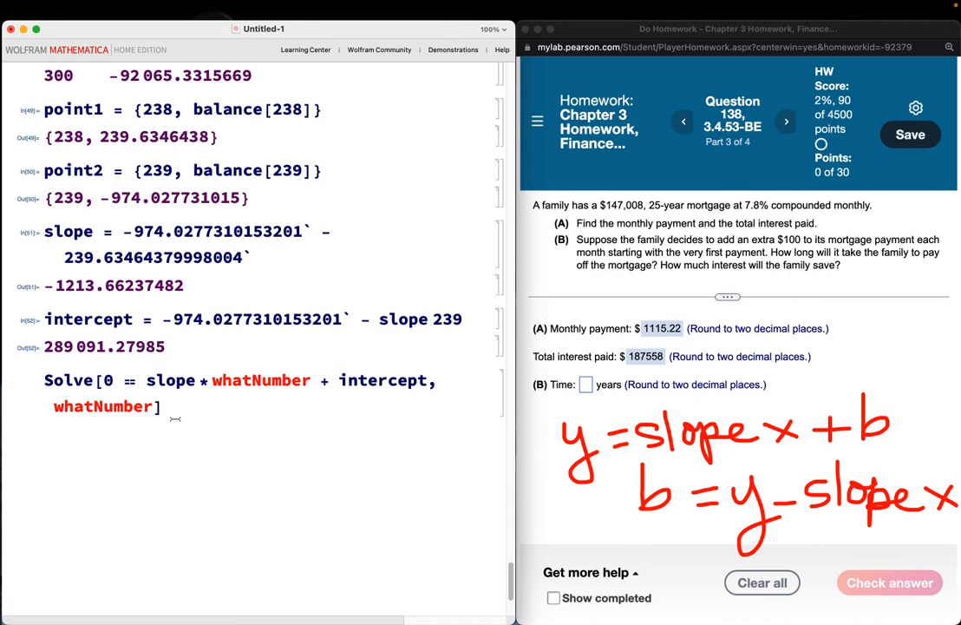
# Append // Flatten to the Solve expression and evaluate it.
pyautogui.write('// Flatten')
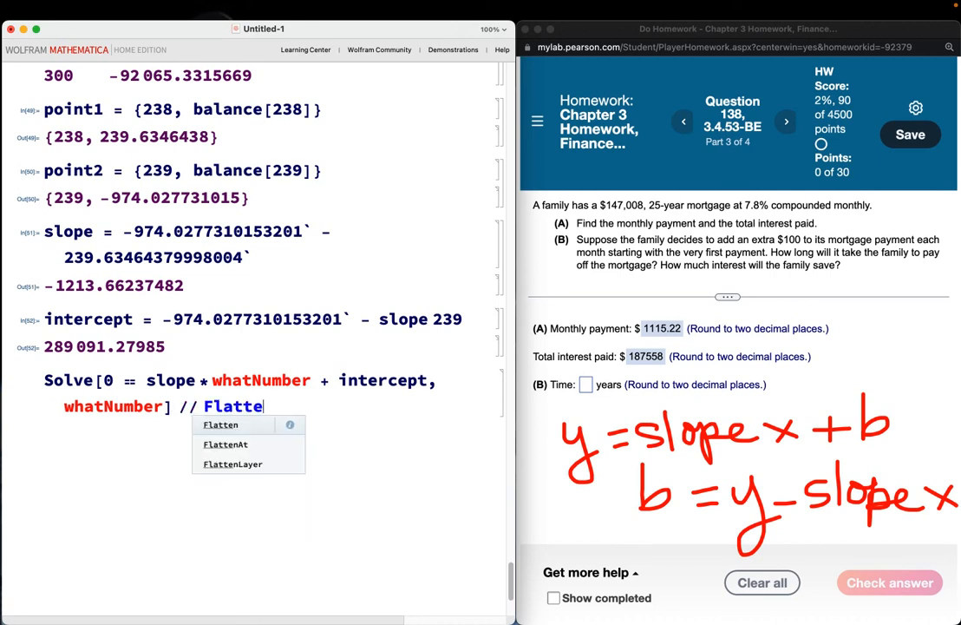
pyautogui.hotkey('shift', 'Return')
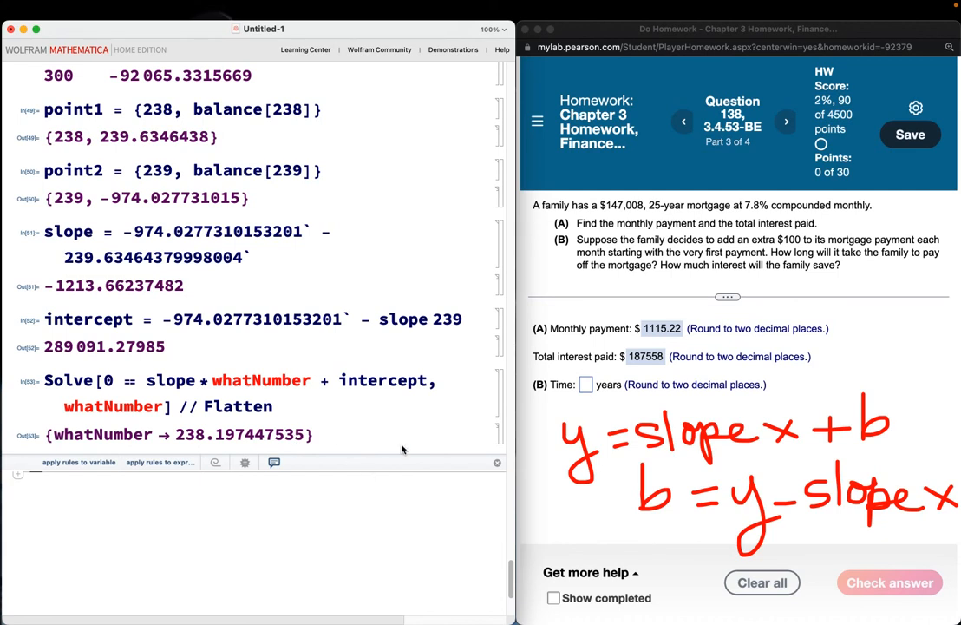
# Copy the solved month value 238.19744753464605 into a new cell, divide it by 12 and evaluate it.
pyautogui.scroll(-1, 401, 448)
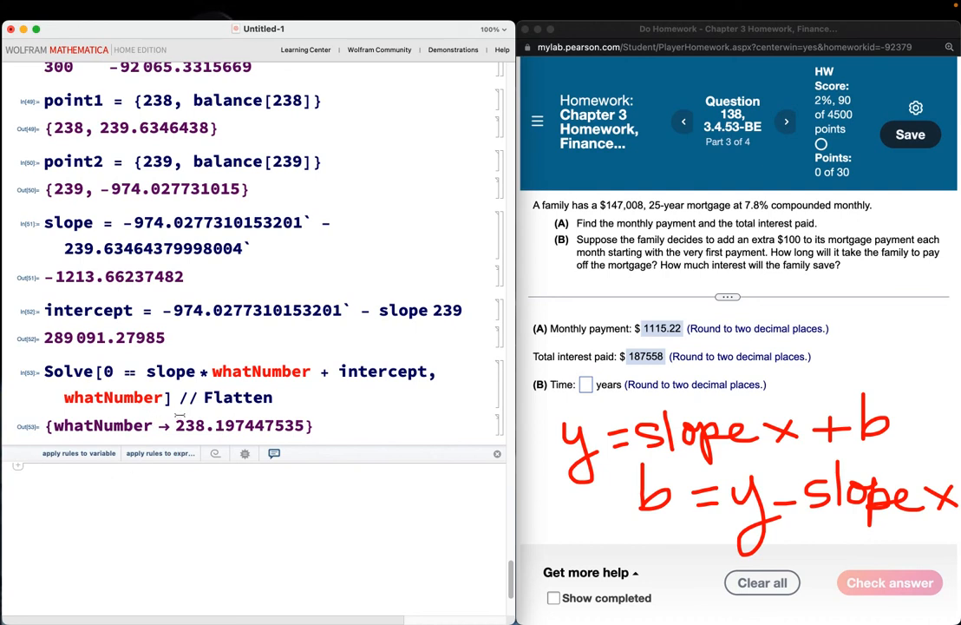
pyautogui.moveTo(176, 425); pyautogui.dragTo(302, 425)
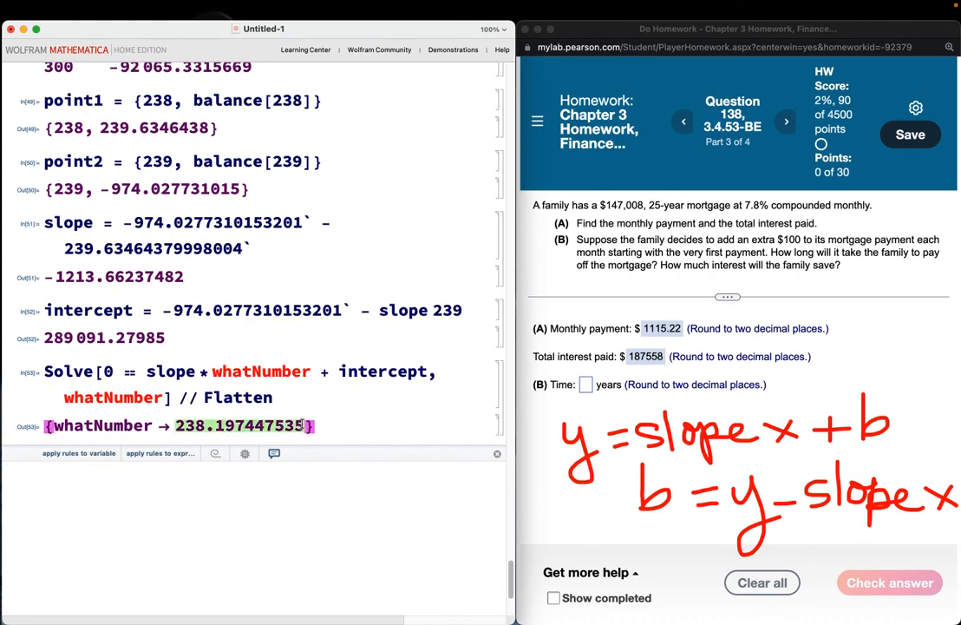
pyautogui.click(97, 485)
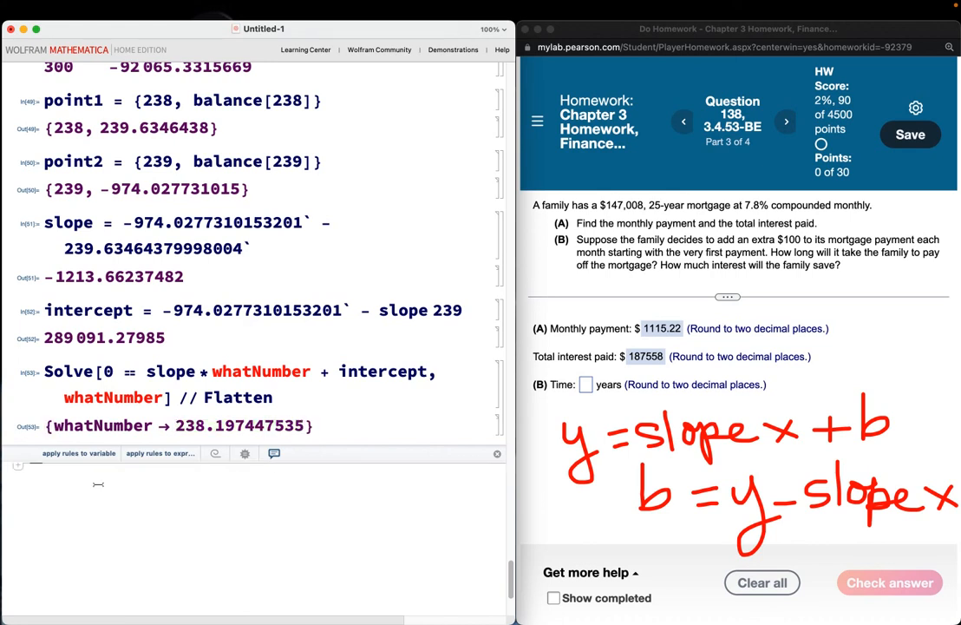
pyautogui.write('238.19744753464605`')
pyautogui.write('/12')
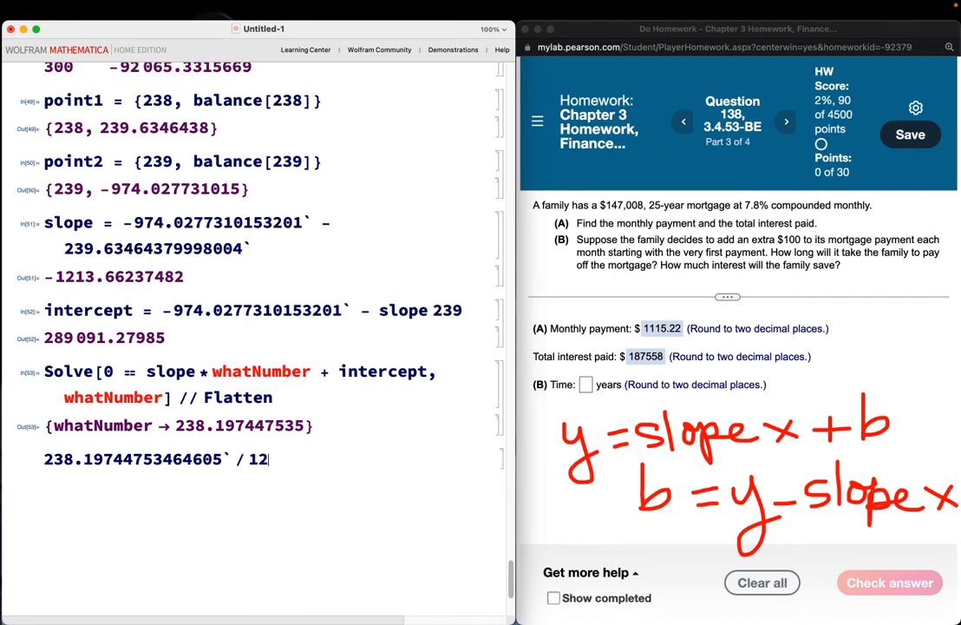
pyautogui.hotkey('shift', 'Return')
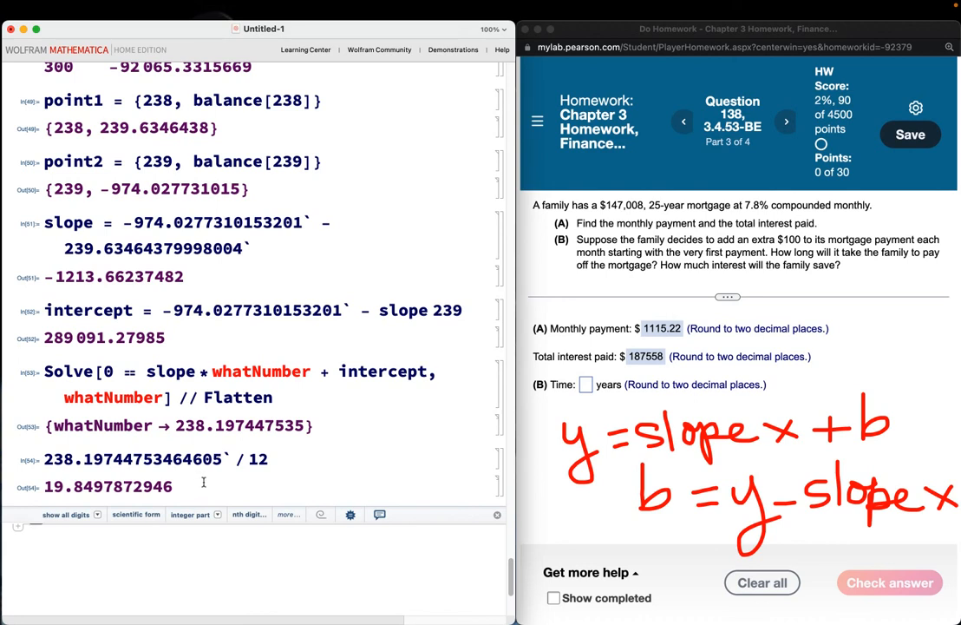
# Answer the part (B) time with 19.85 years, check the answer and dismiss the feedback.
pyautogui.click(586, 386)
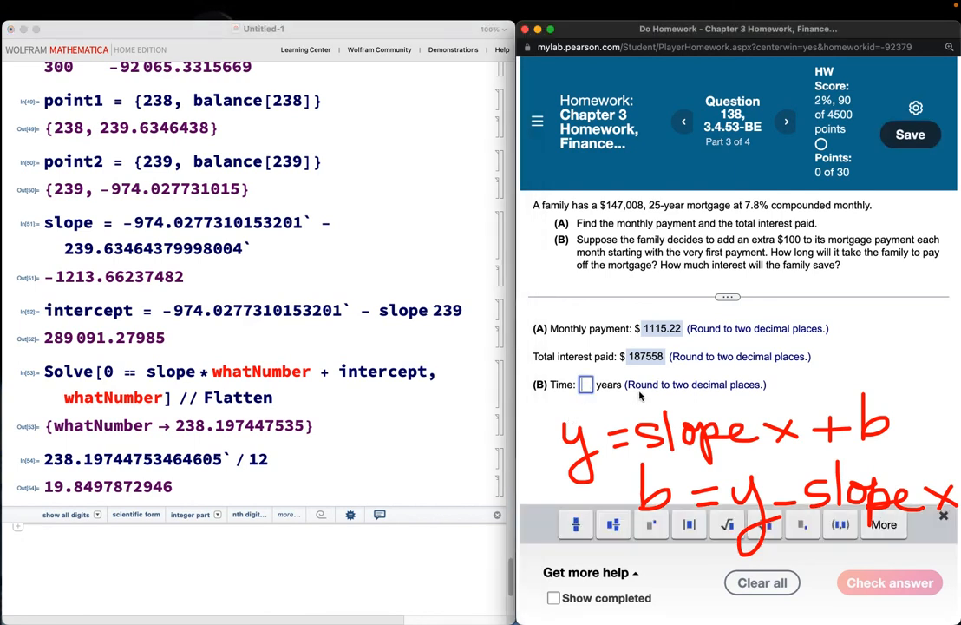
pyautogui.write('19.85')
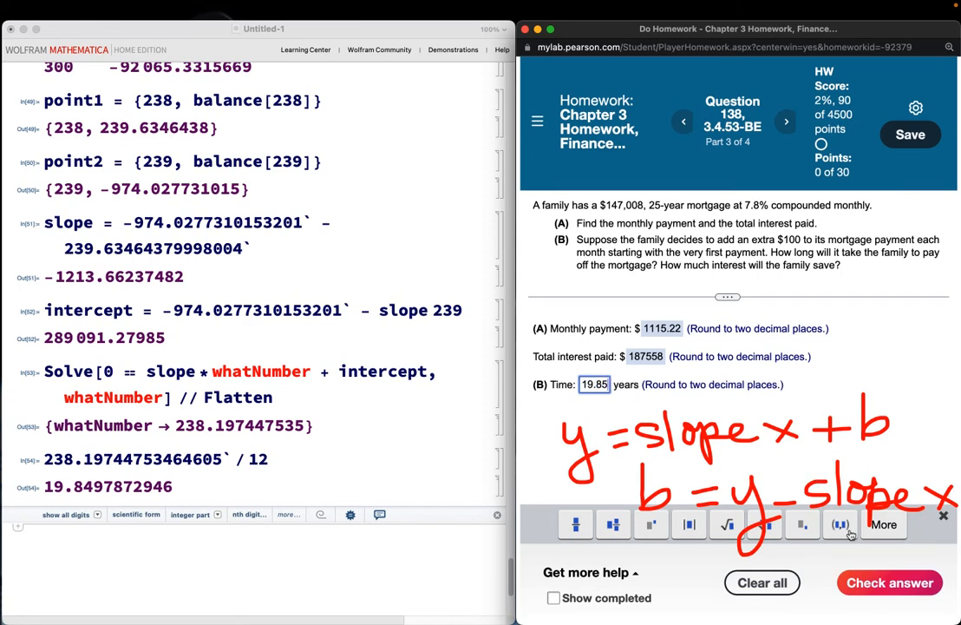
pyautogui.click(865, 588)
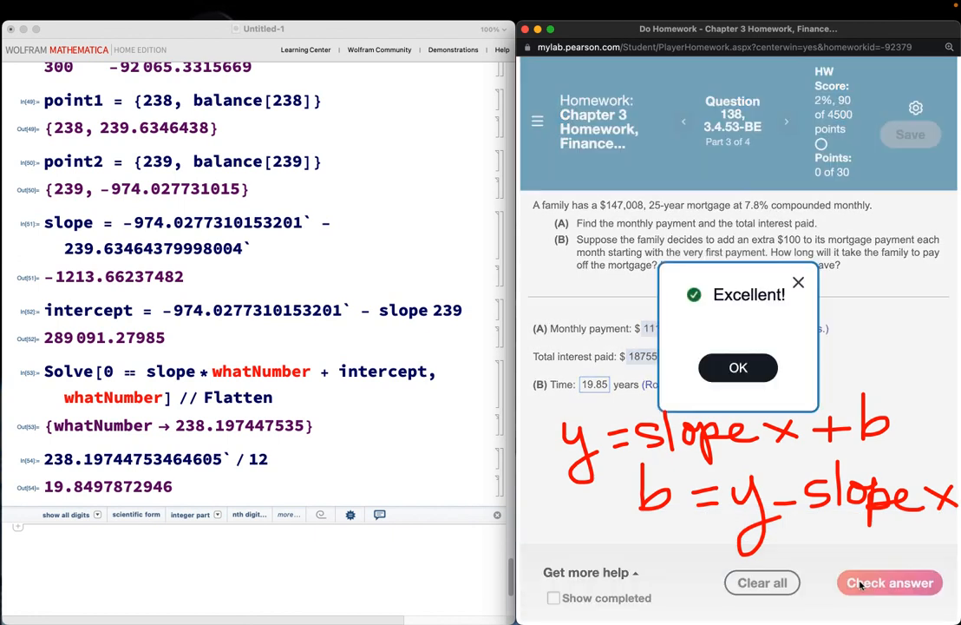
pyautogui.click(766, 373)
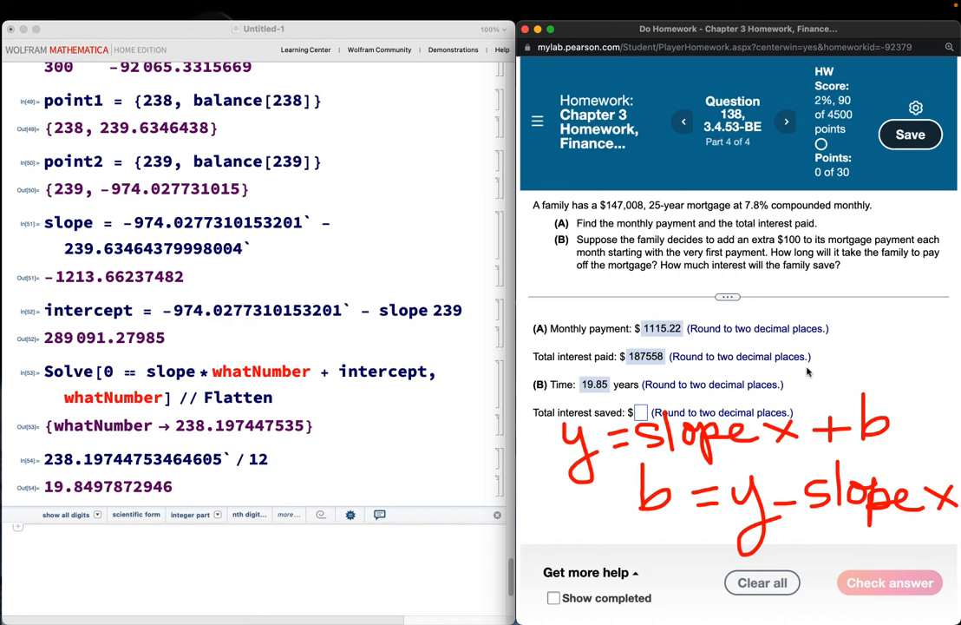
pyautogui.press('Escape')
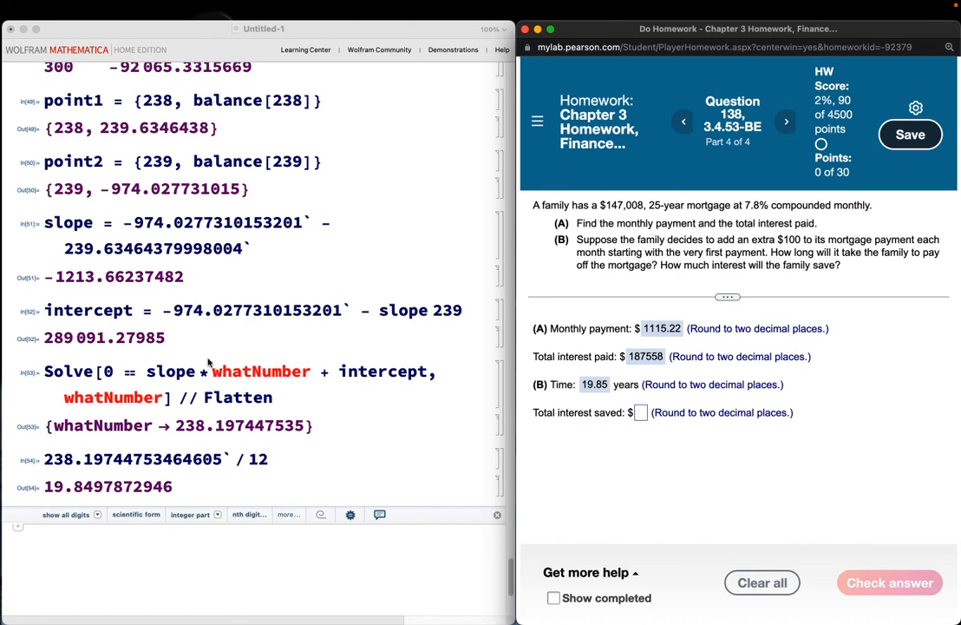
# Review the monthly balance table around months 238 and 239, where the balance changes sign.
pyautogui.scroll(-3, 209, 363)
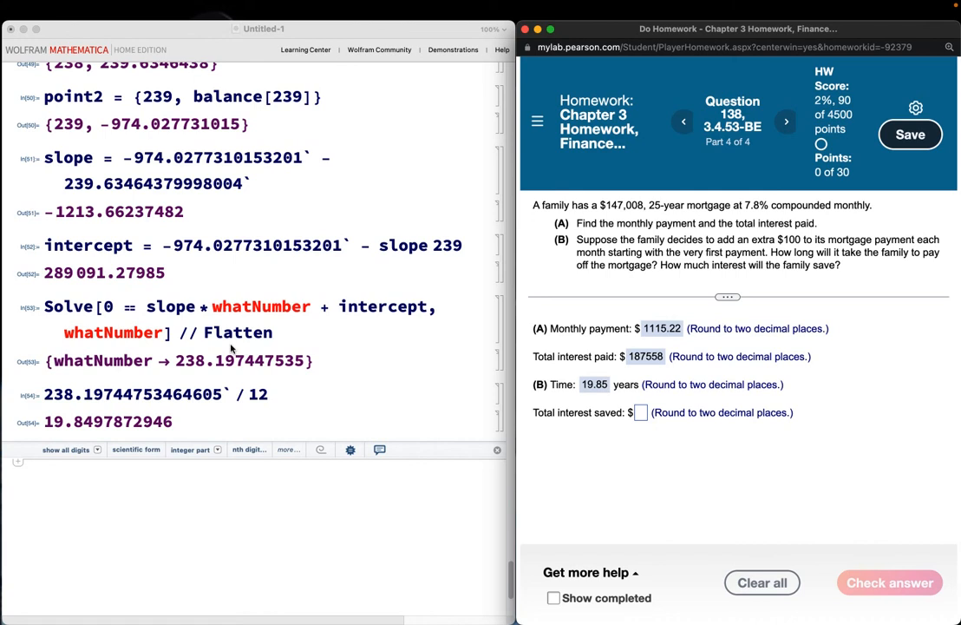
pyautogui.scroll(10, 231, 347)
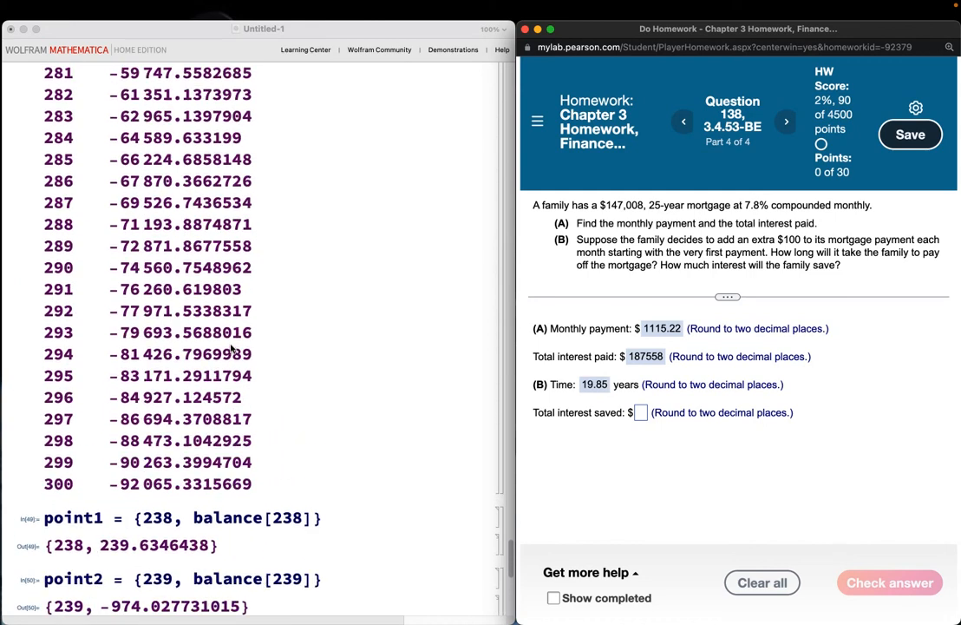
pyautogui.scroll(10, 231, 347)
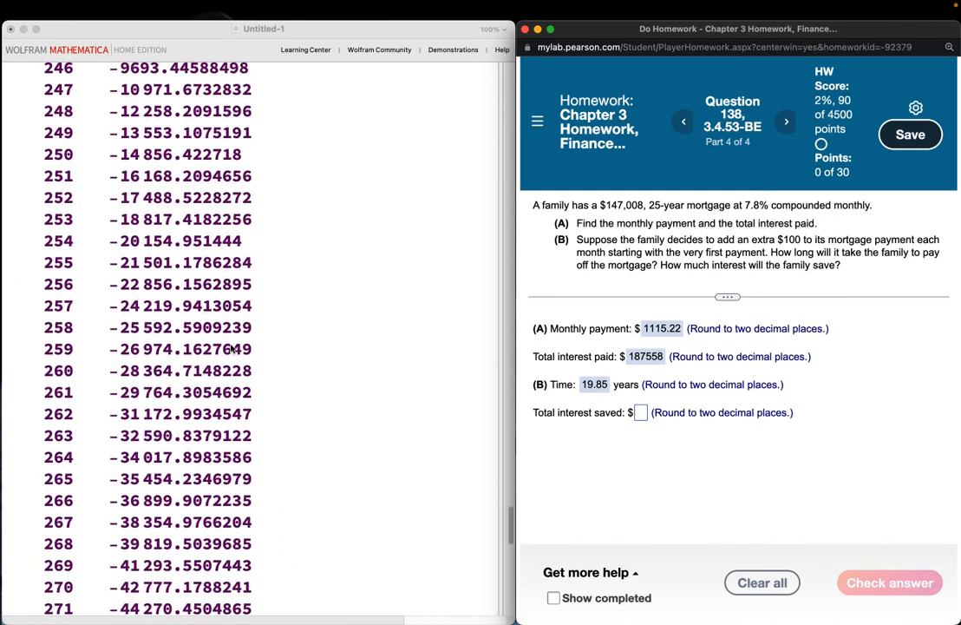
pyautogui.scroll(4, 231, 347)
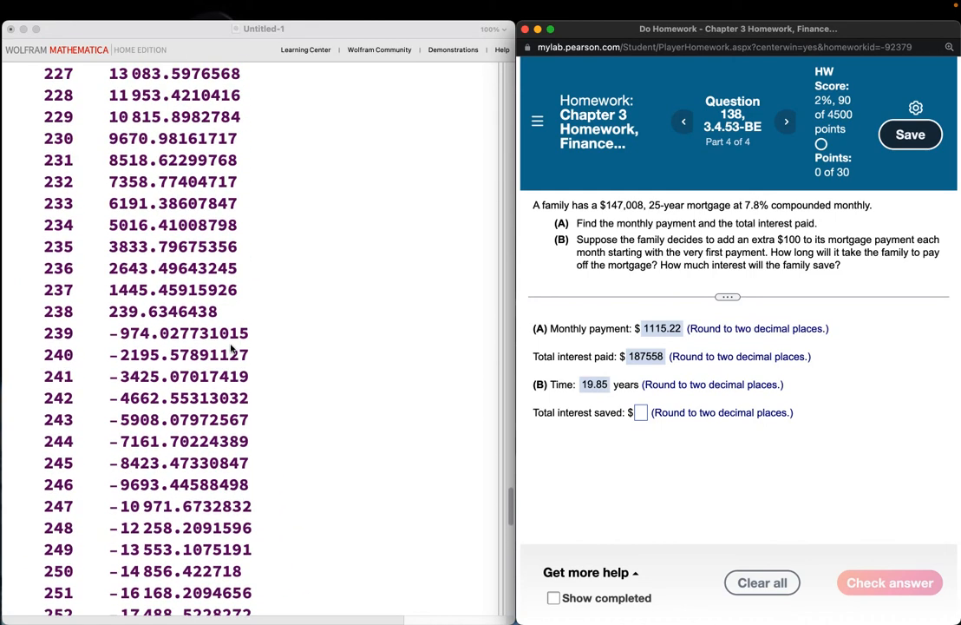
pyautogui.scroll(1, 231, 347)
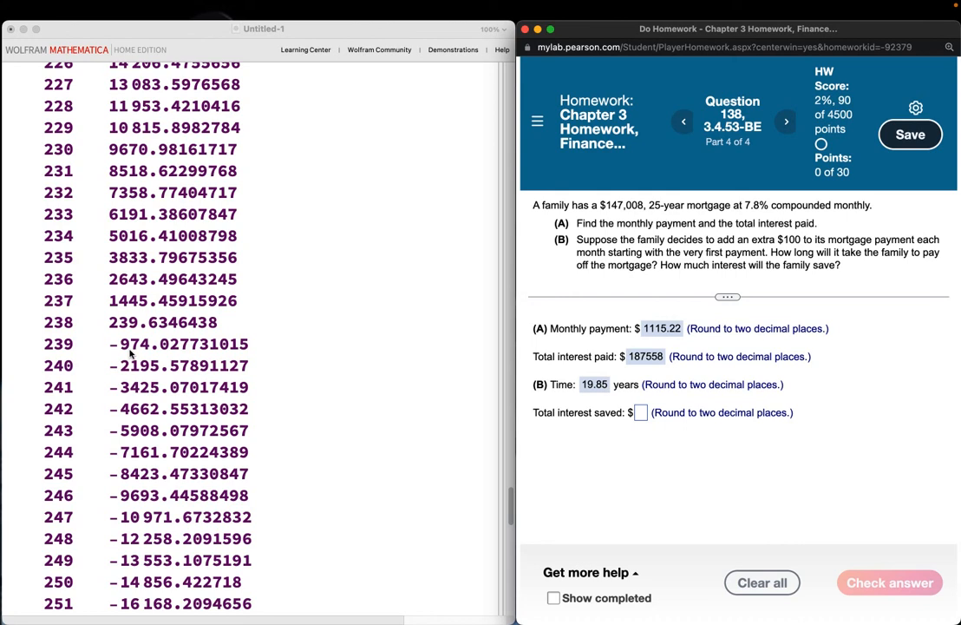
pyautogui.scroll(-15, 130, 373)
pyautogui.scroll(-5, 136, 379)
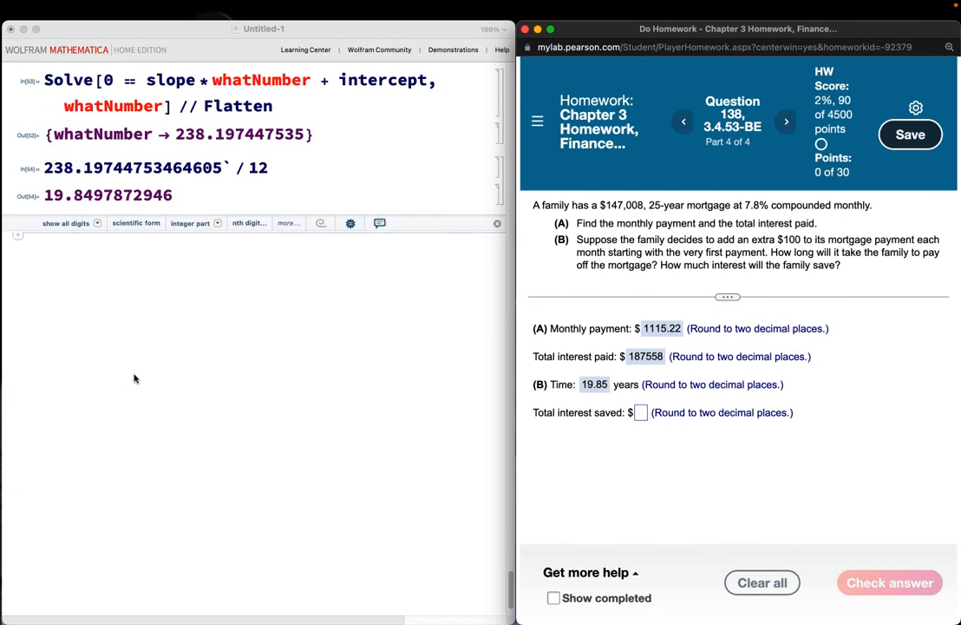
# Evaluate the variable payment in a new cell at the end of the notebook.
pyautogui.click(64, 282)
pyautogui.write('payment')
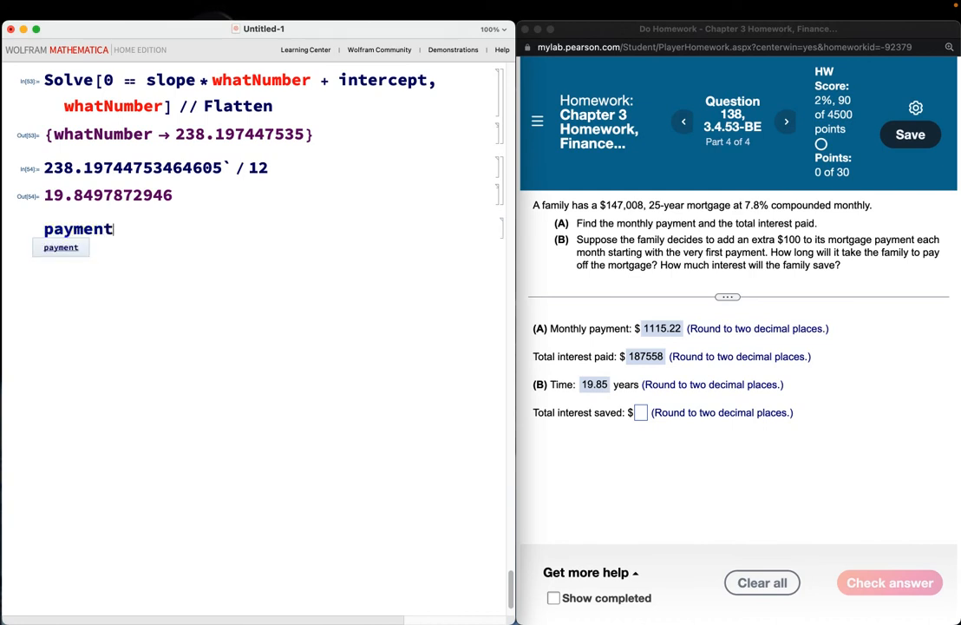
pyautogui.hotkey('shift', 'Return')
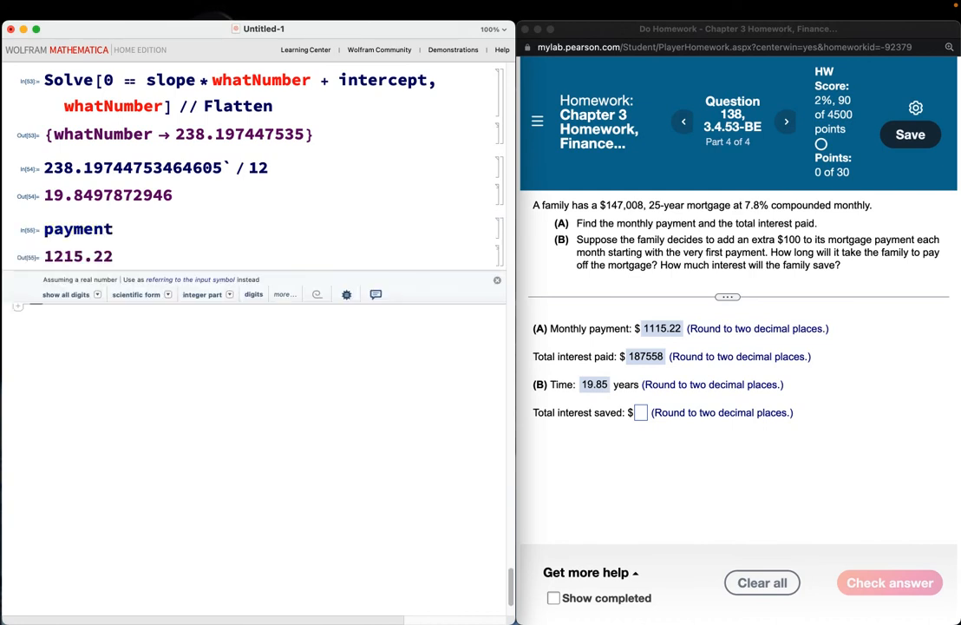
# Compute the interest paid with the extra $100 by evaluating payment * 19.85 * 12 - balance[0].
pyautogui.write('py')
pyautogui.press('BackSpace')
pyautogui.write('ayment * ')
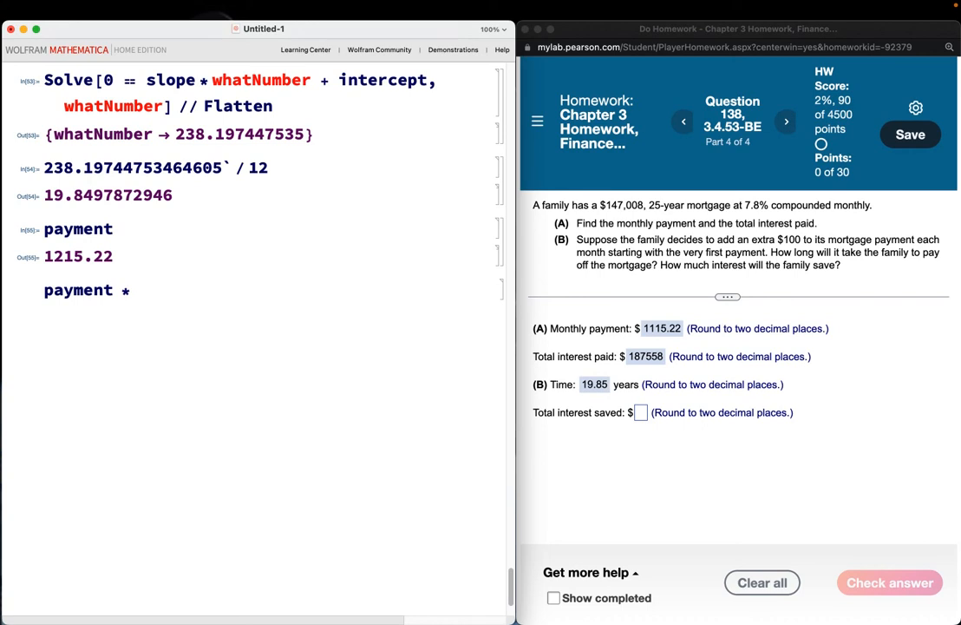
pyautogui.write('19.85 * 12')
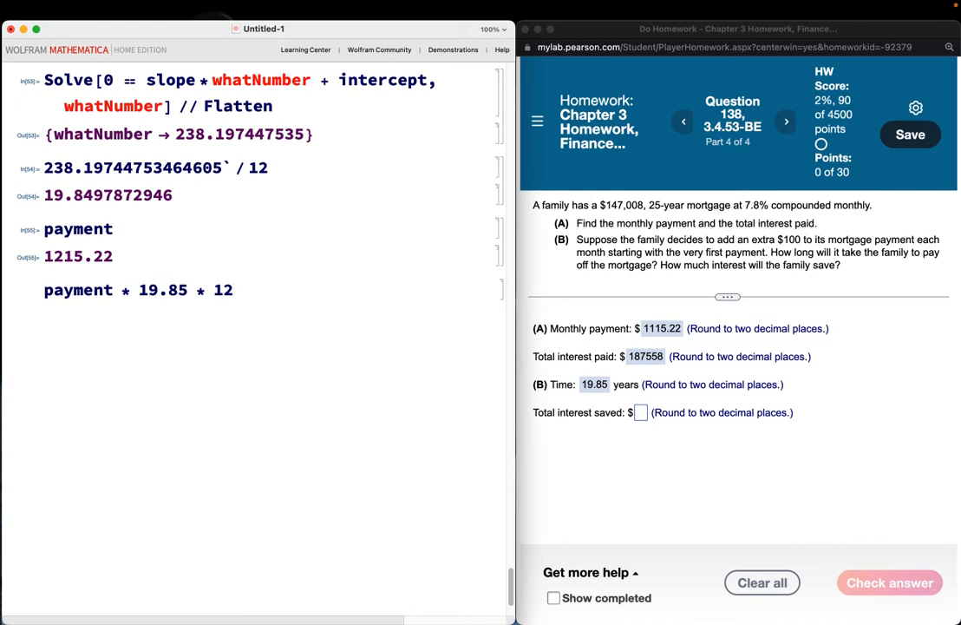
pyautogui.write('-')
pyautogui.write('balance[0')
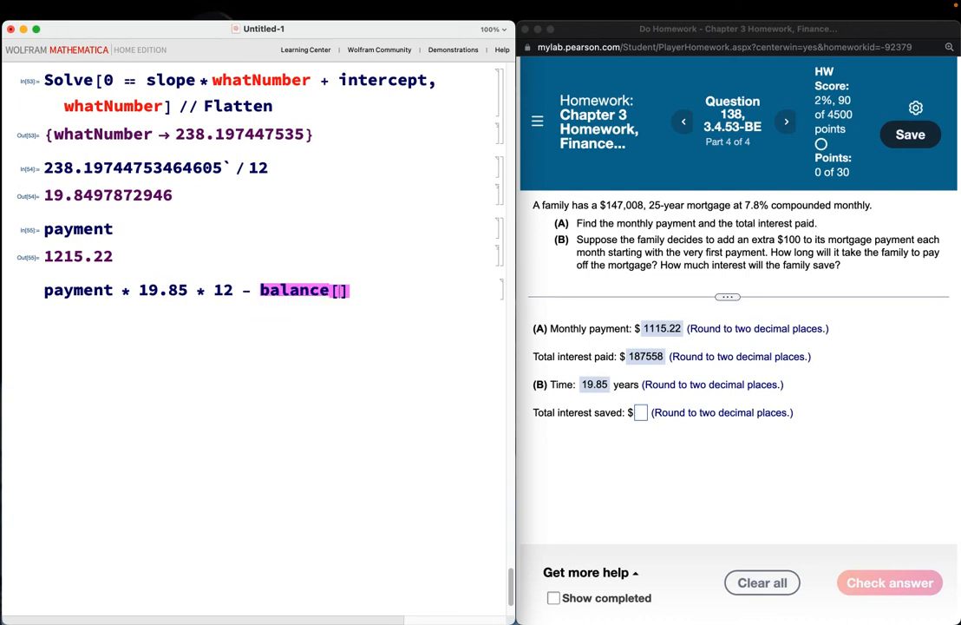
pyautogui.write(']')
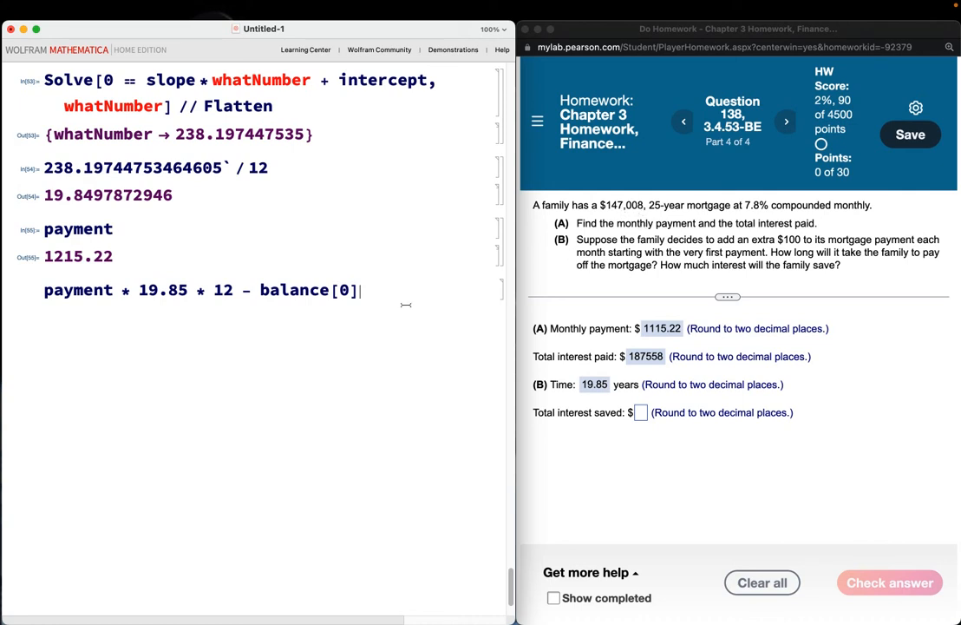
pyautogui.hotkey('shift', 'Return')
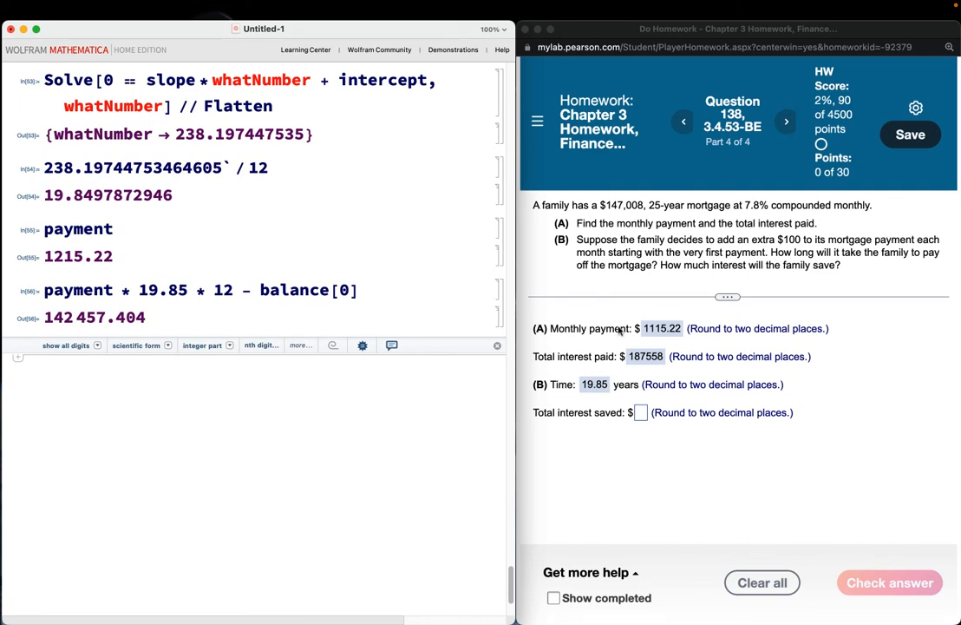
# Compute the interest saved by evaluating 187558 - (payment * 19.85 * 12 - balance[0]), reusing the previous expression inside the parentheses.
pyautogui.hotkey('ctrl', 'a')
pyautogui.moveTo(630, 366)
pyautogui.mouseDown()
pyautogui.moveTo(672, 374)
pyautogui.moveTo(646, 349)
pyautogui.moveTo(623, 366)
pyautogui.moveTo(650, 373)
pyautogui.mouseUp()
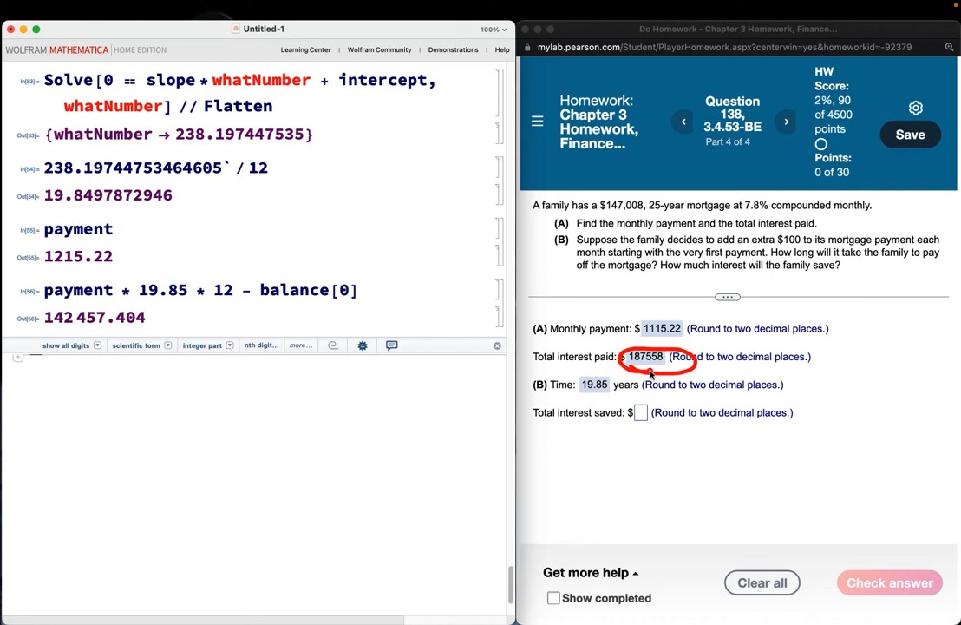
pyautogui.press('Escape')
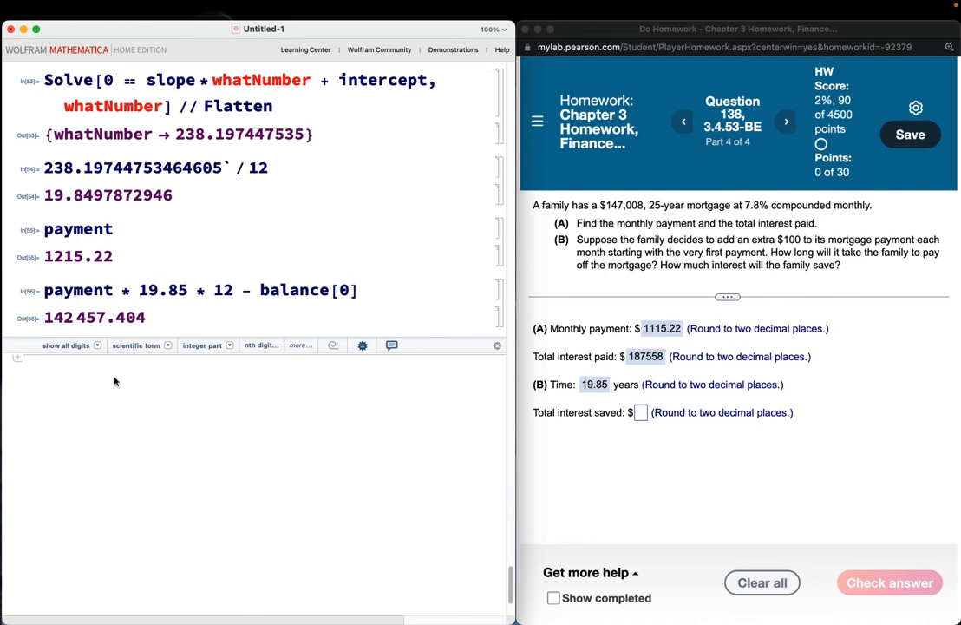
pyautogui.write('18')
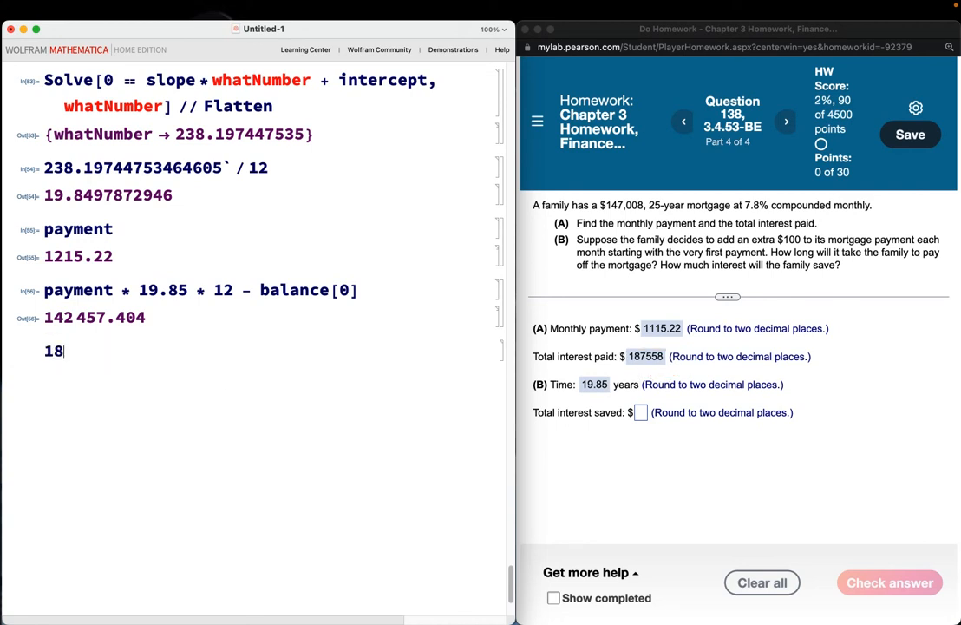
pyautogui.write('7 558 - (')
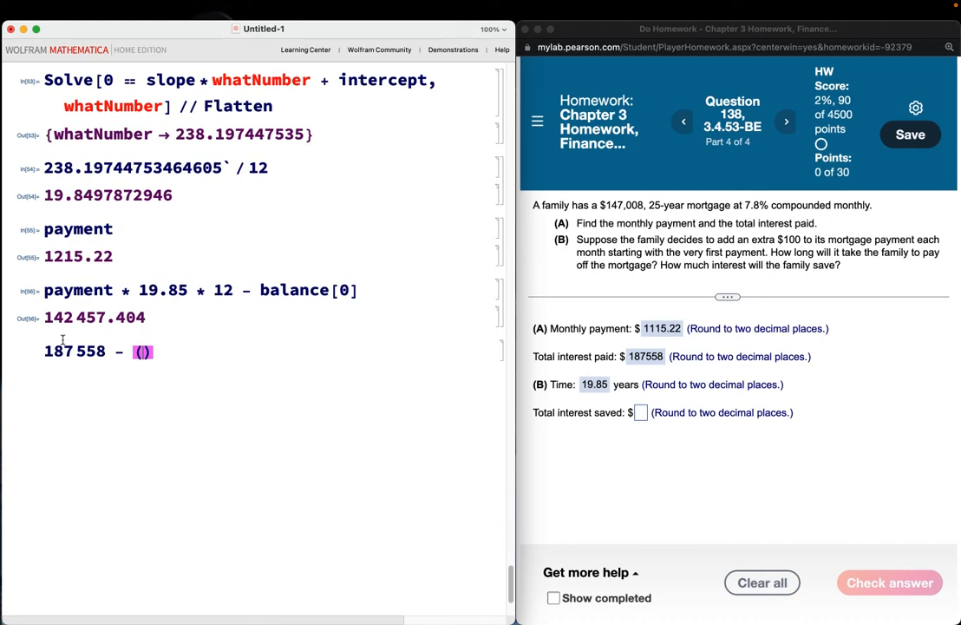
pyautogui.moveTo(41, 288); pyautogui.dragTo(365, 289)
pyautogui.press('super+c')
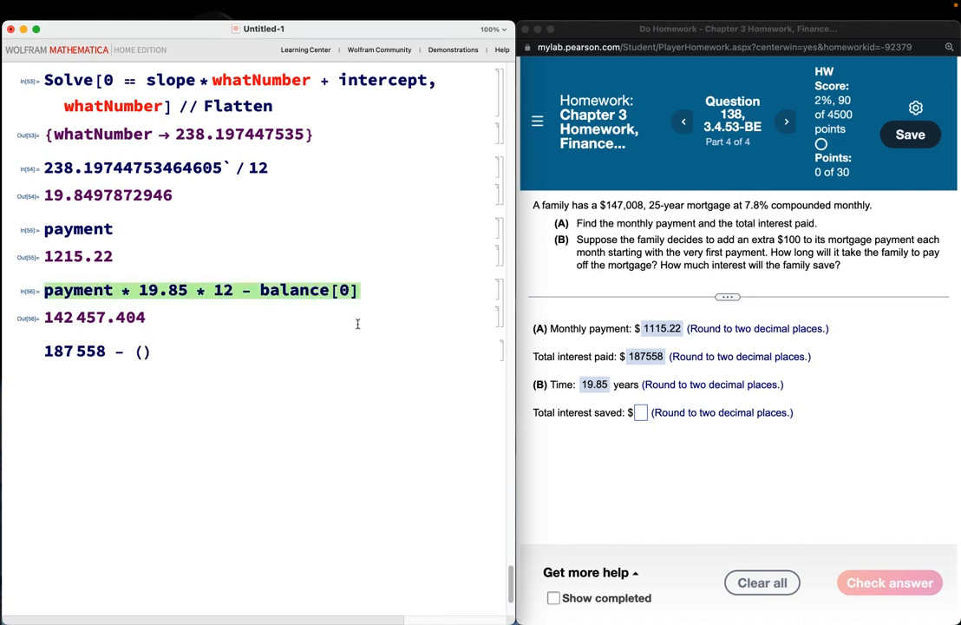
pyautogui.click(142, 352)
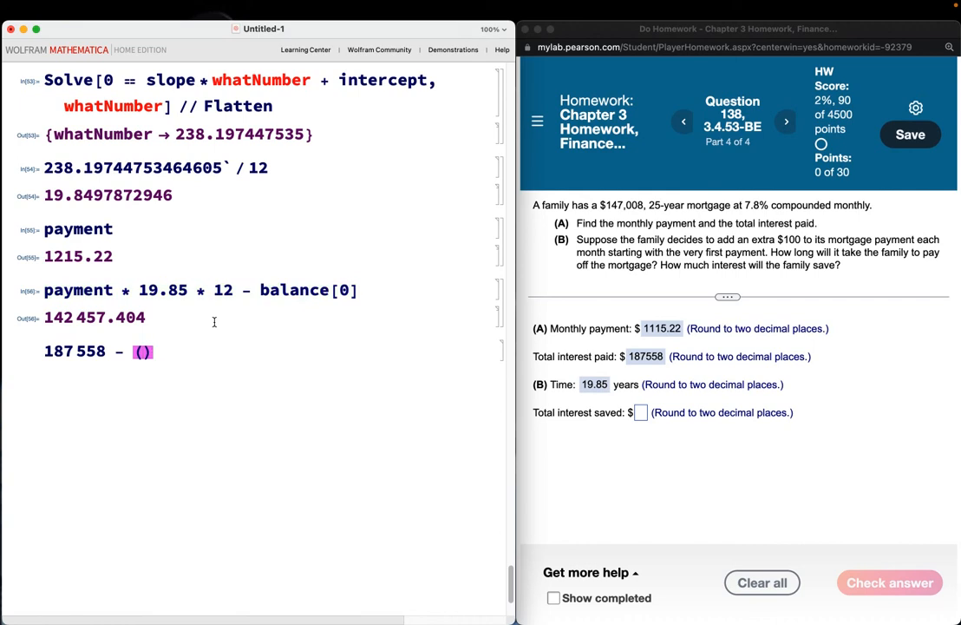
pyautogui.press('super+v')
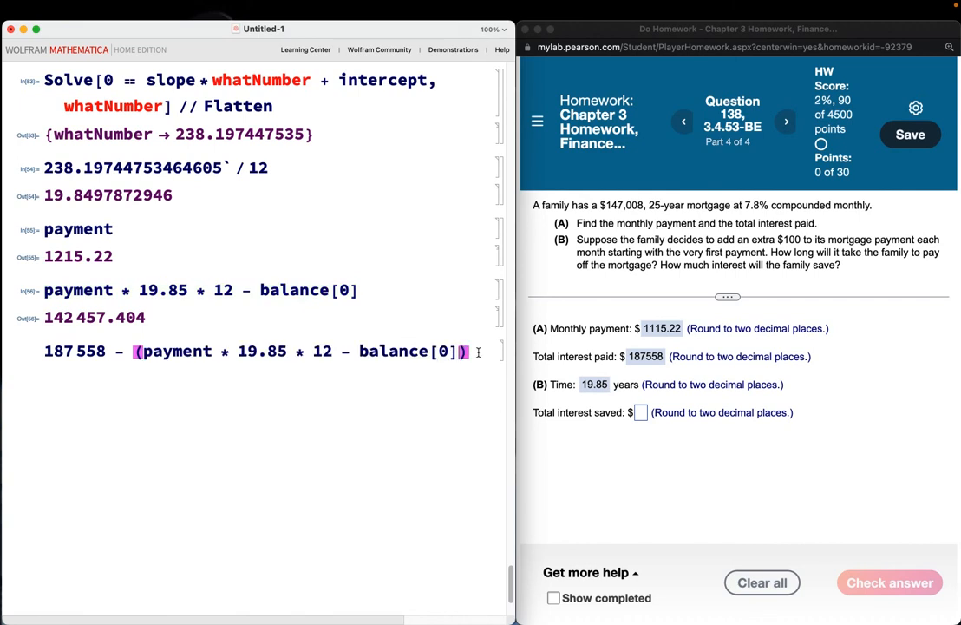
pyautogui.hotkey('shift', 'Return')
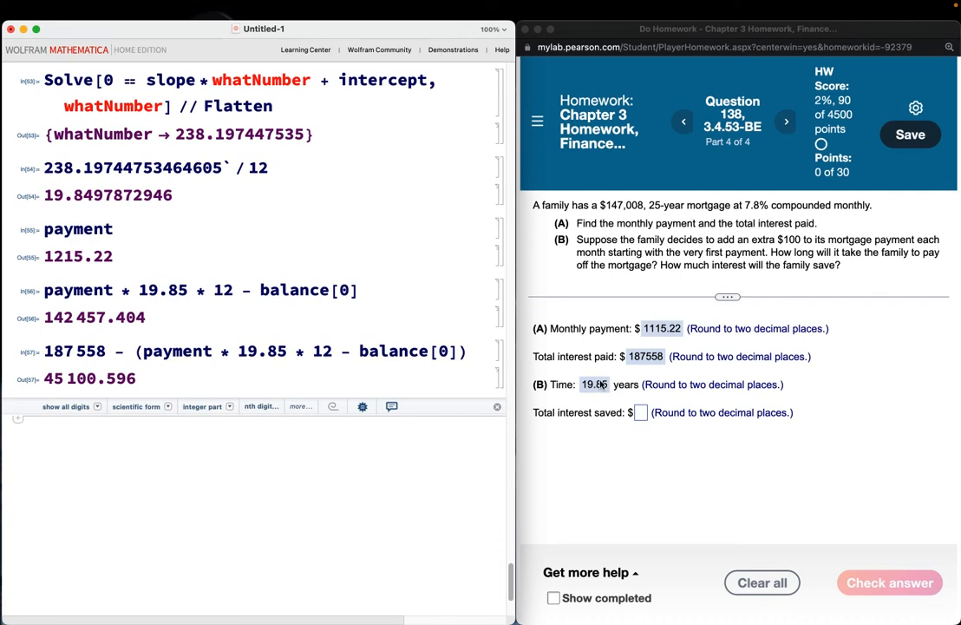
# Answer the total interest saved with 45100.60 and check the answer.
pyautogui.click(641, 412)
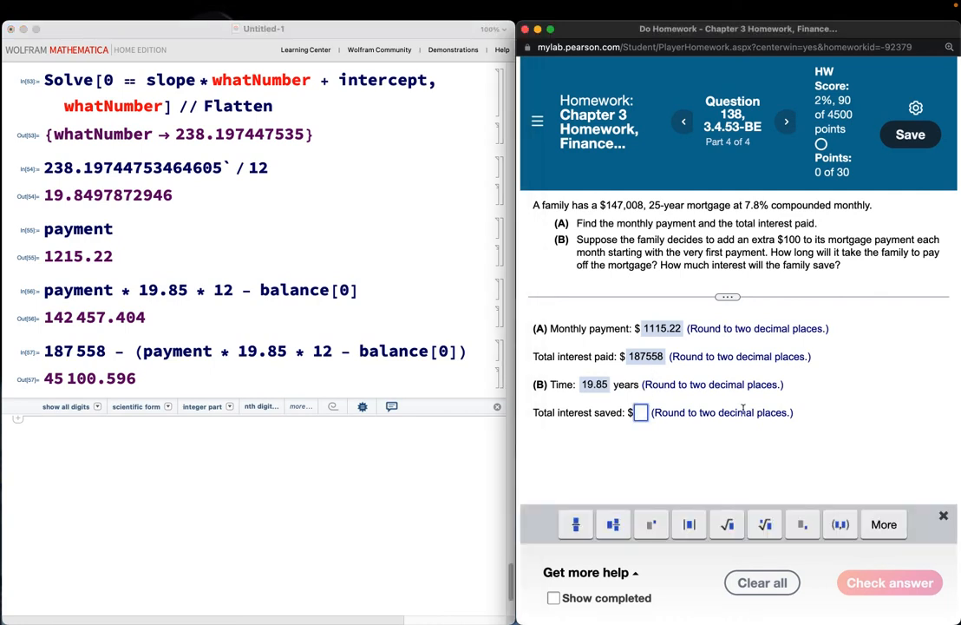
pyautogui.write('45100')
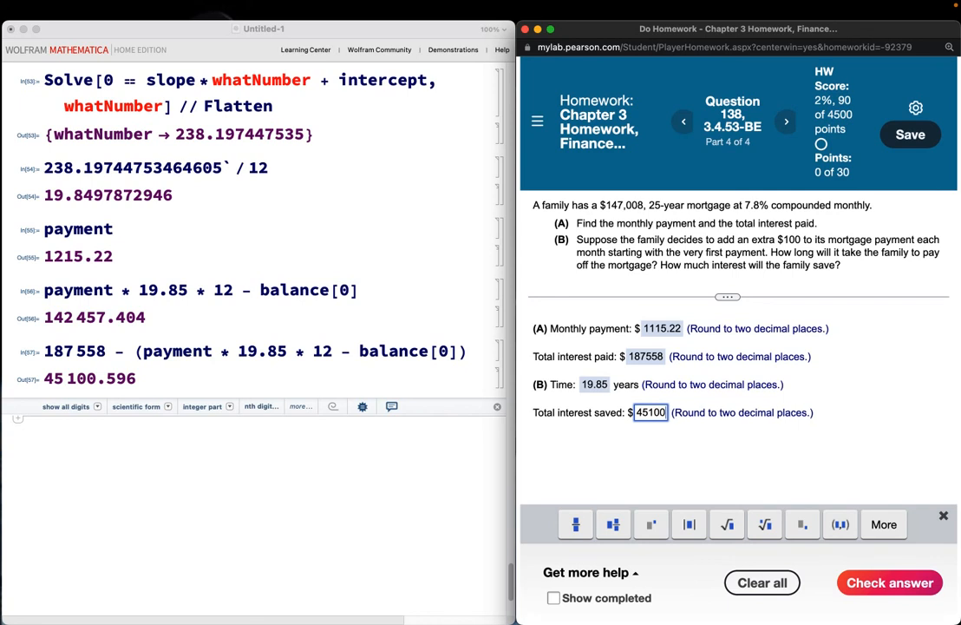
pyautogui.write('.60')
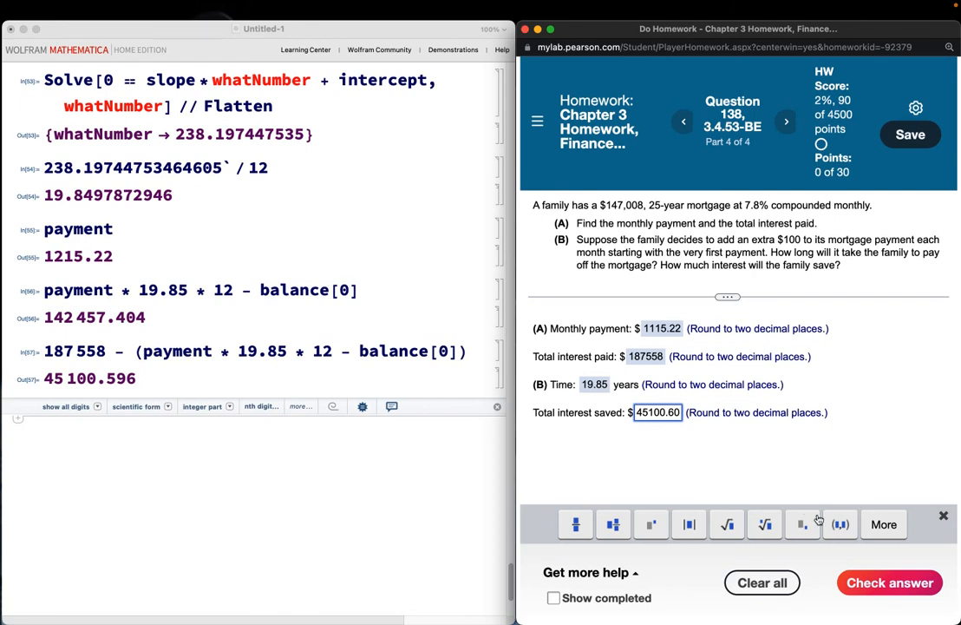
pyautogui.click(870, 583)
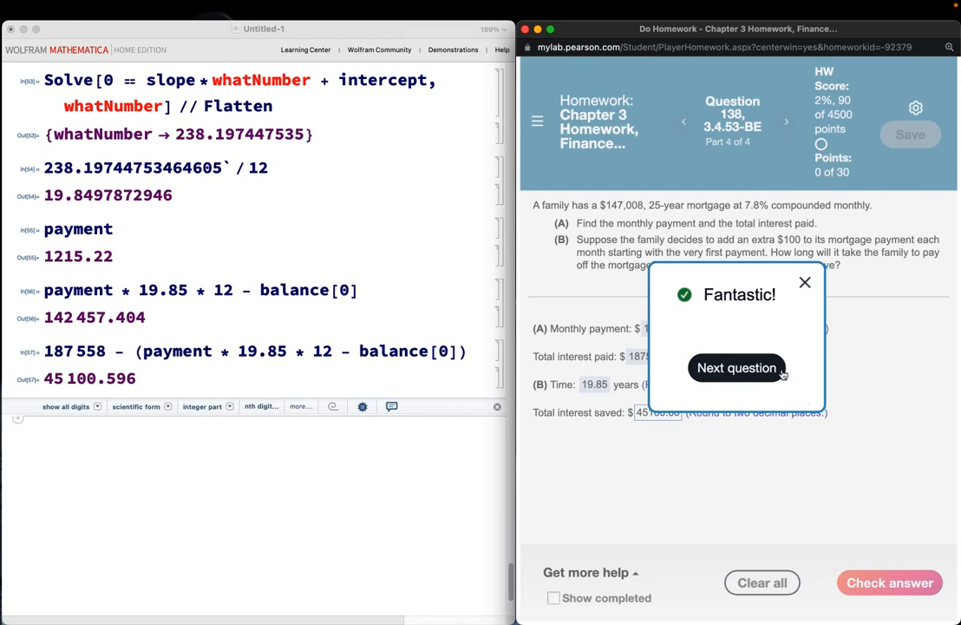
# Close the answer feedback message and stay on question 138 without moving to the next question.
pyautogui.click(807, 282)
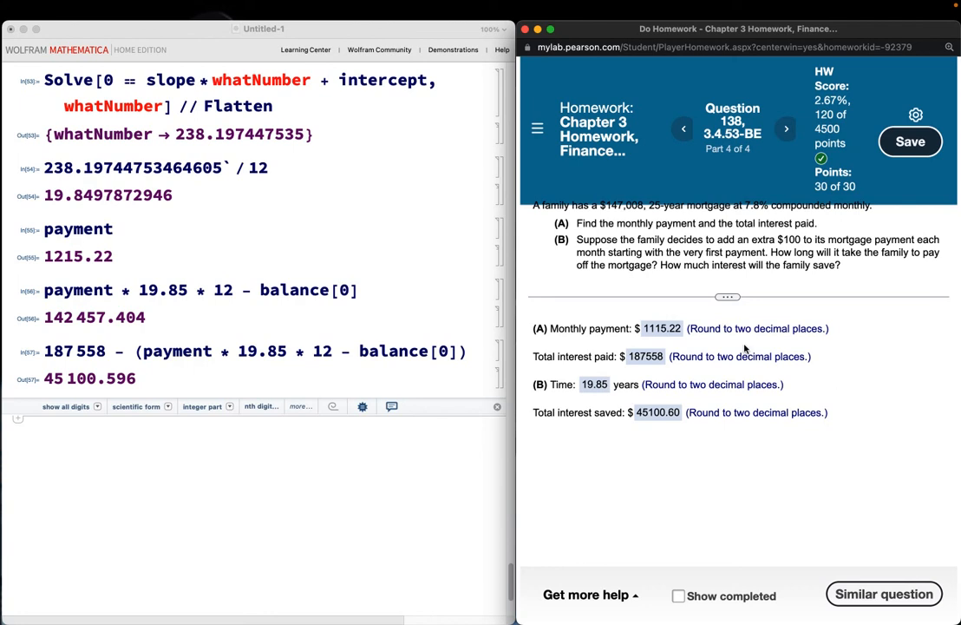
pyautogui.scroll(5, 420, 202)
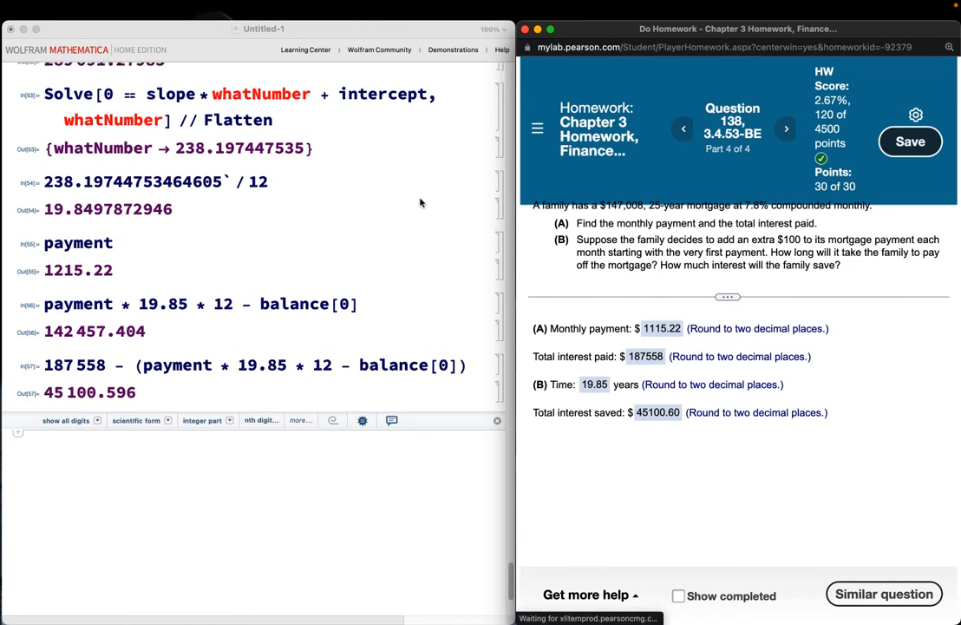
pyautogui.scroll(-3, 420, 203)
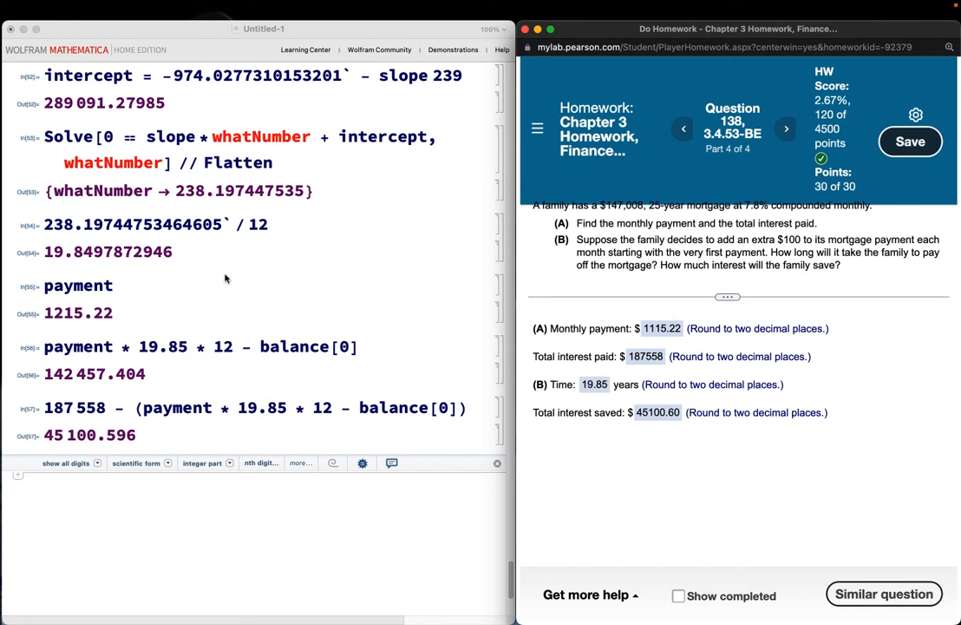
pyautogui.scroll(1, 225, 278)
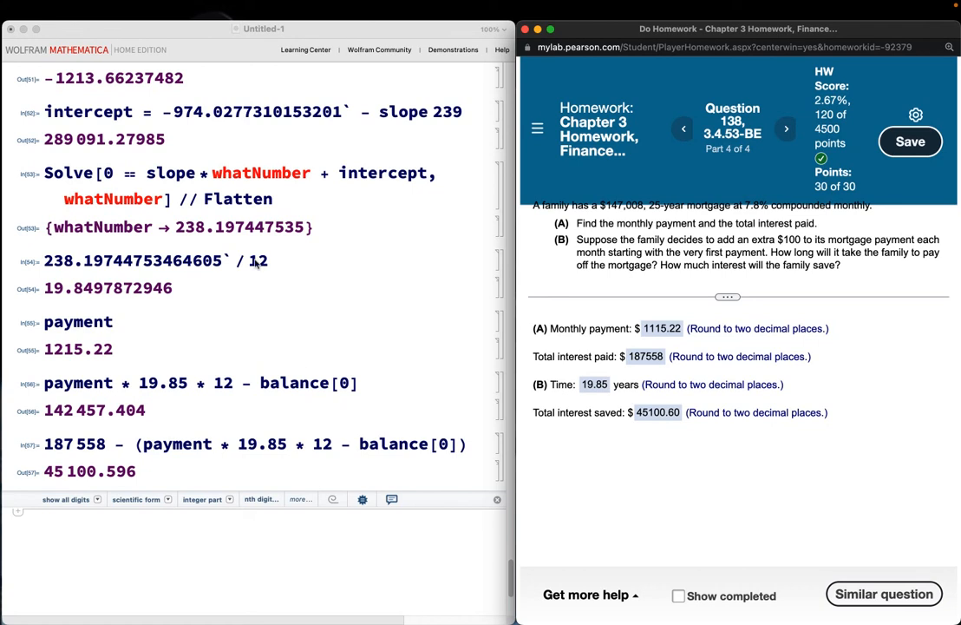
pyautogui.scroll(1, 256, 263)
pyautogui.scroll(2, 257, 264)
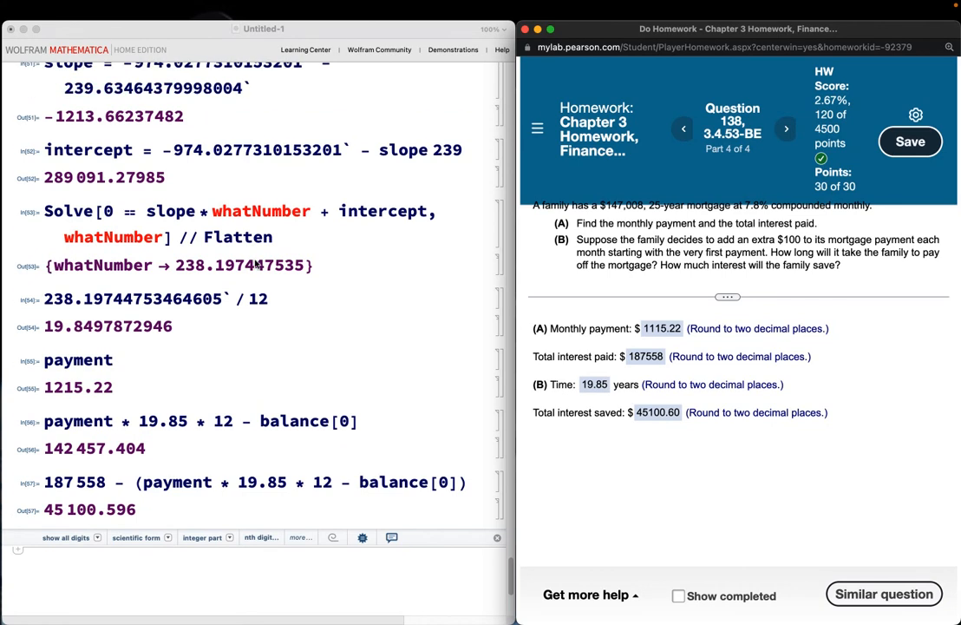
pyautogui.scroll(-5, 256, 264)
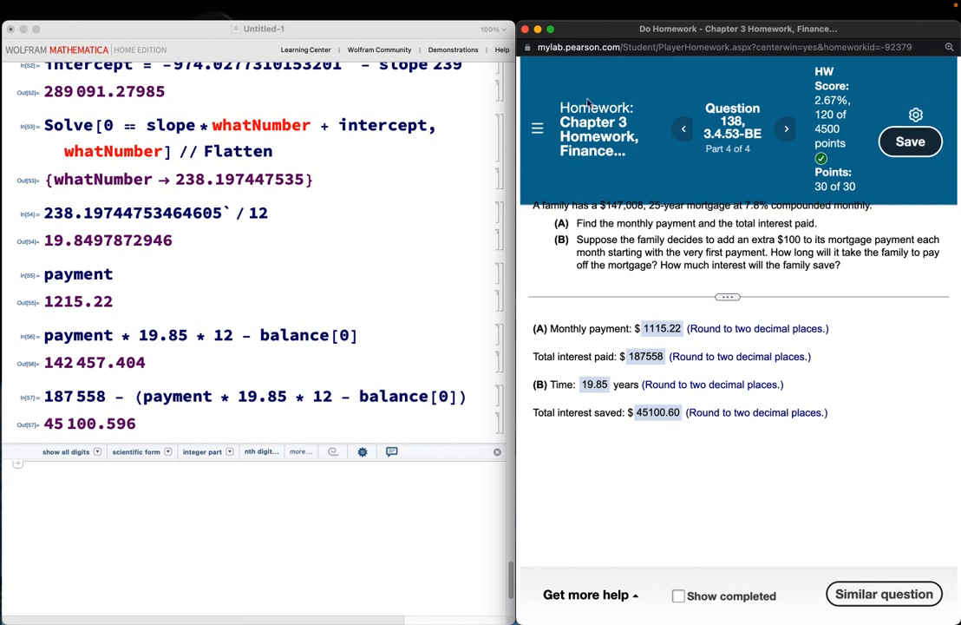
pyautogui.click(698, 12)
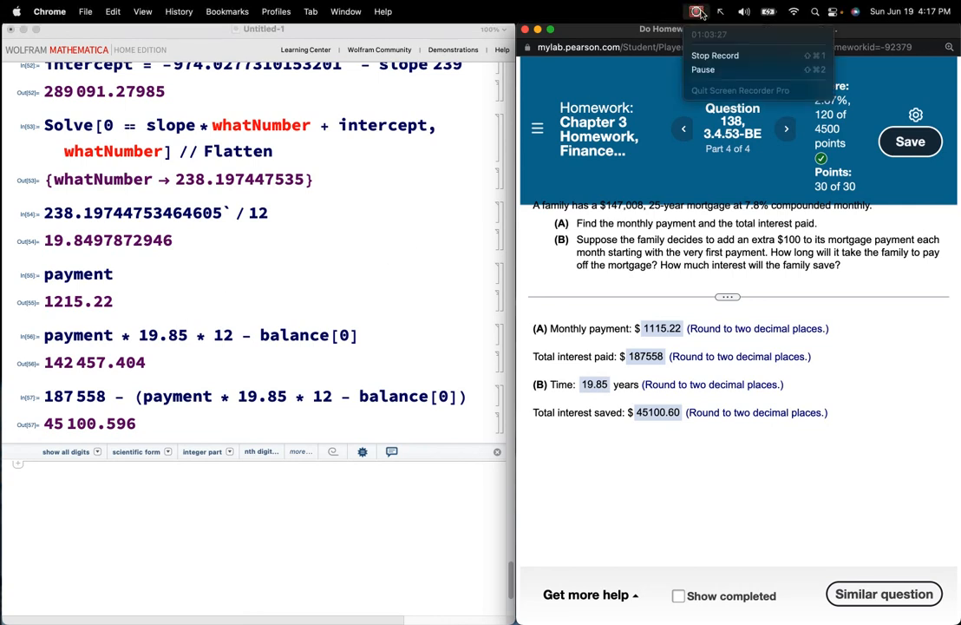